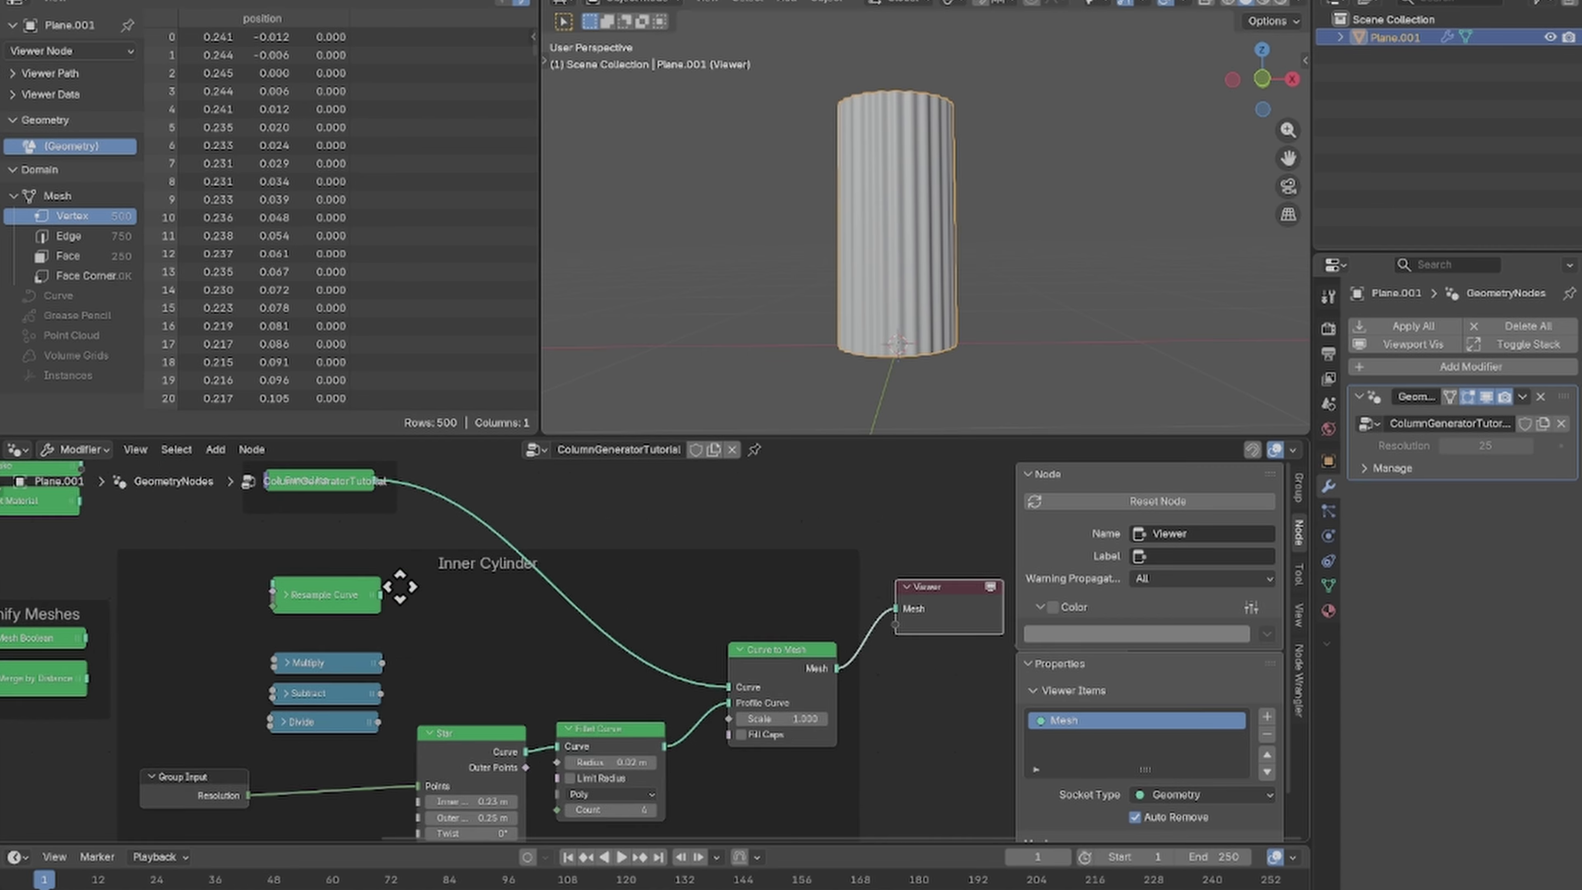
Step: Examine the fluted column's mesh topology in wireframe display, from the side and from its open top end
left_click(1227, 2)
scroll(804, 231, "up", 6)
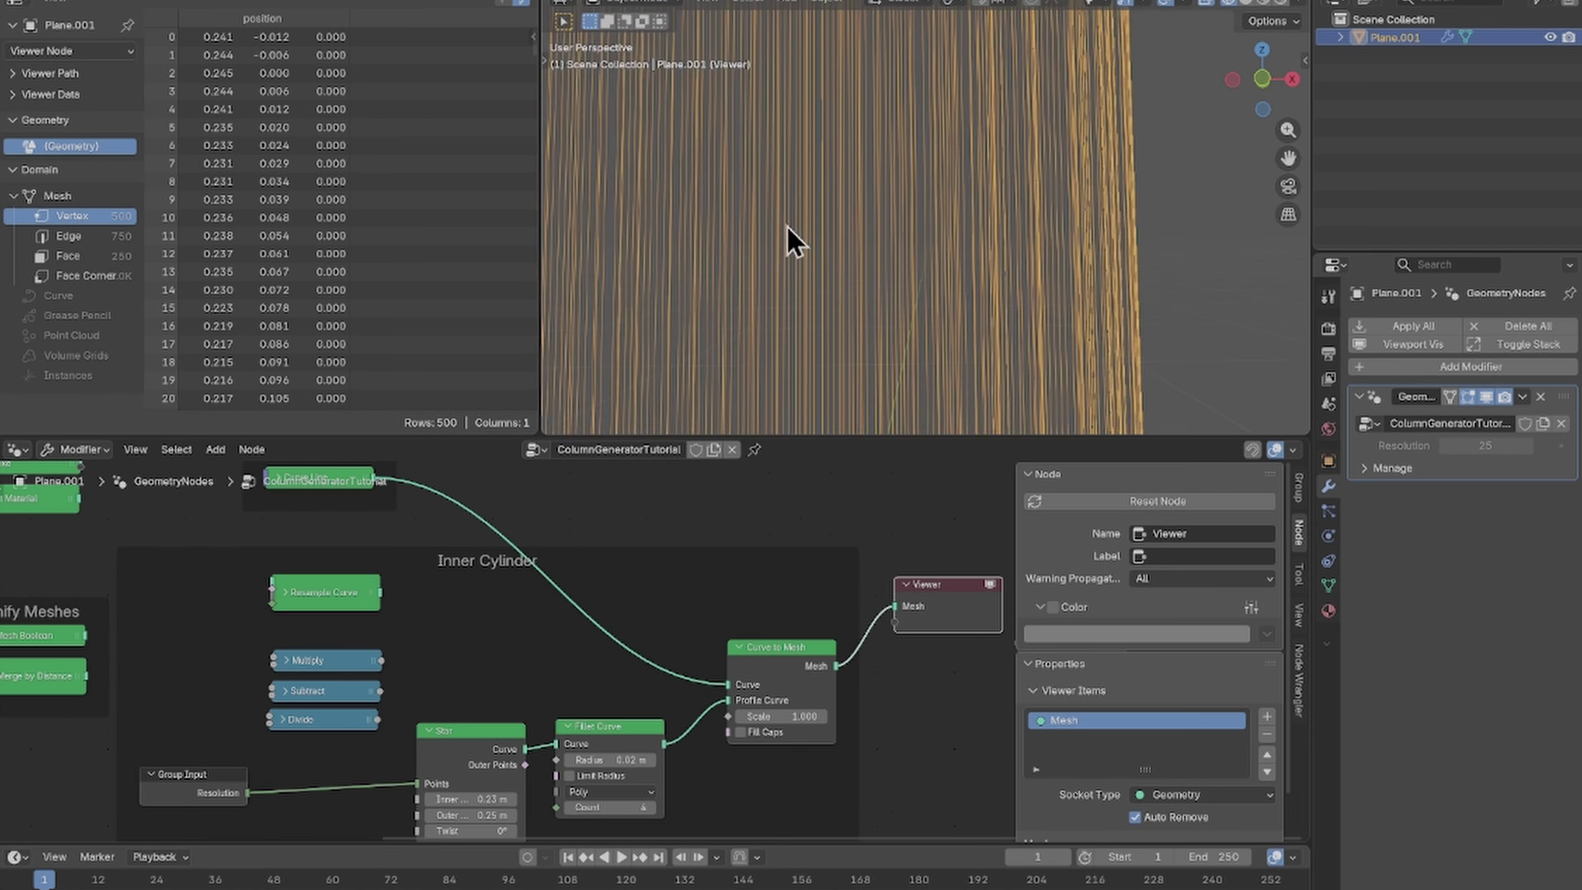
middle_click_drag(788, 231, 916, 250)
middle_click_drag(946, 408, 989, 189)
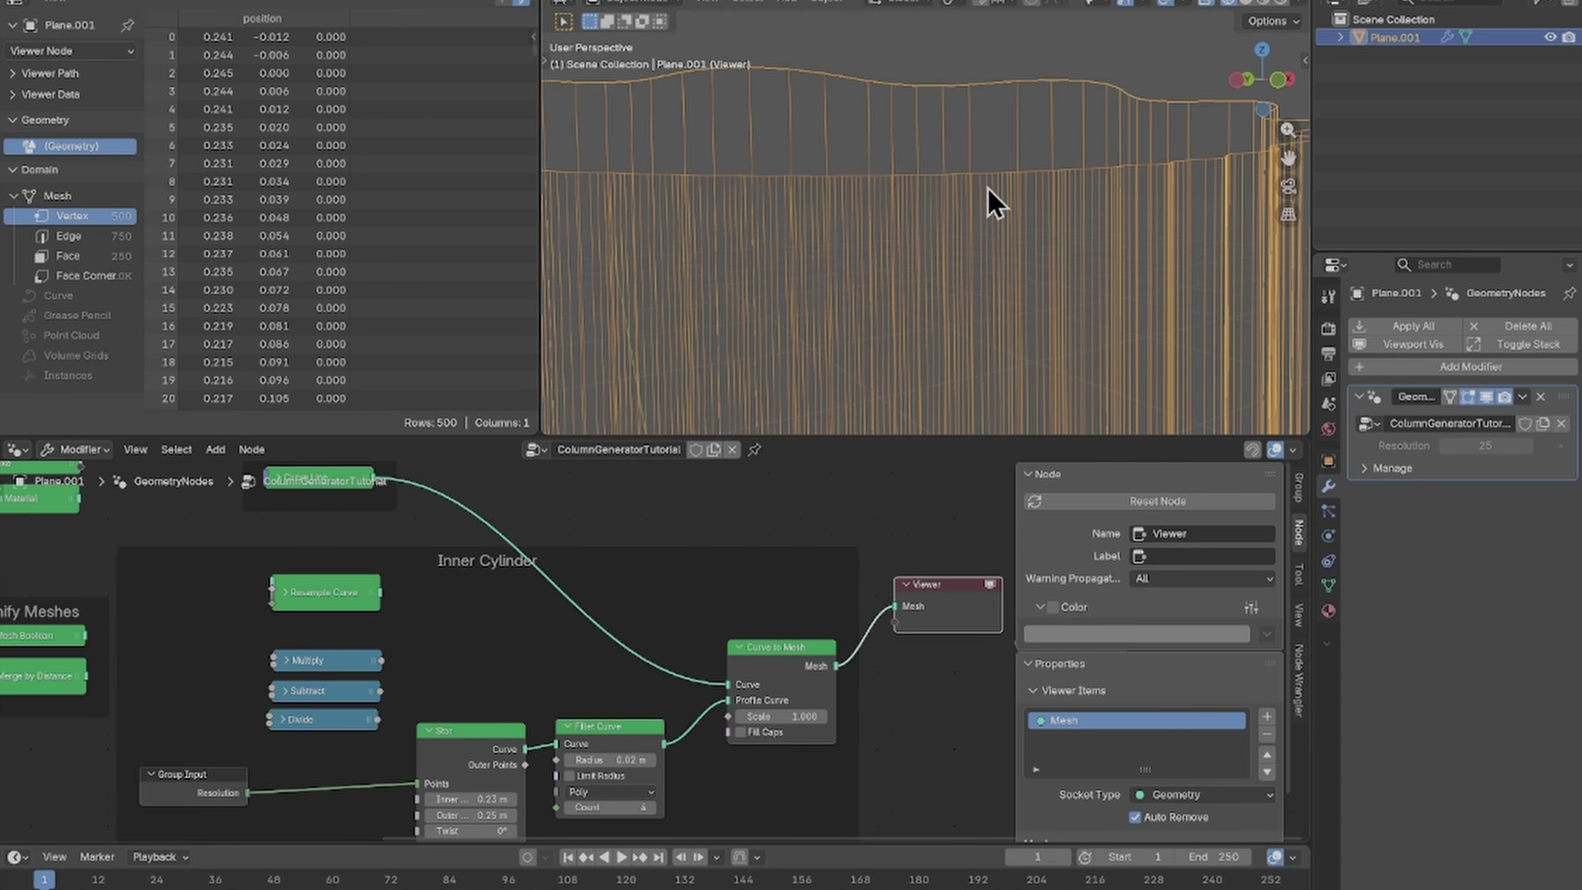
middle_click_drag(679, 585, 690, 518)
middle_click_drag(863, 299, 887, 210)
scroll(890, 205, "down", 4)
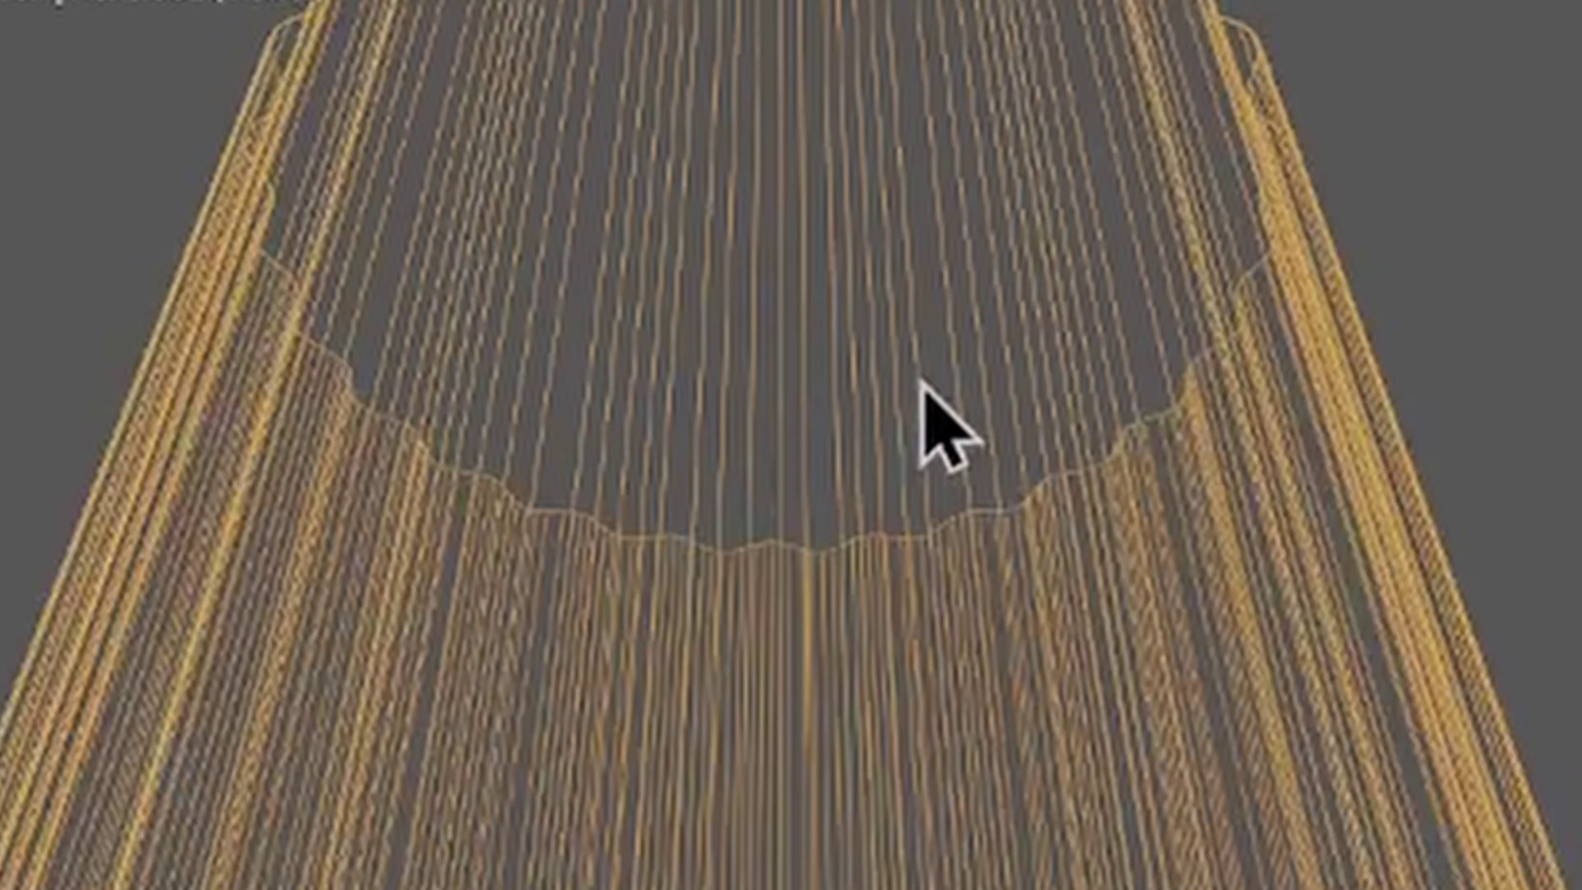
middle_click_drag(922, 383, 918, 597)
scroll(942, 293, "down", 4)
scroll(897, 674, "down", 1)
middle_click_drag(883, 701, 857, 543, "shift")
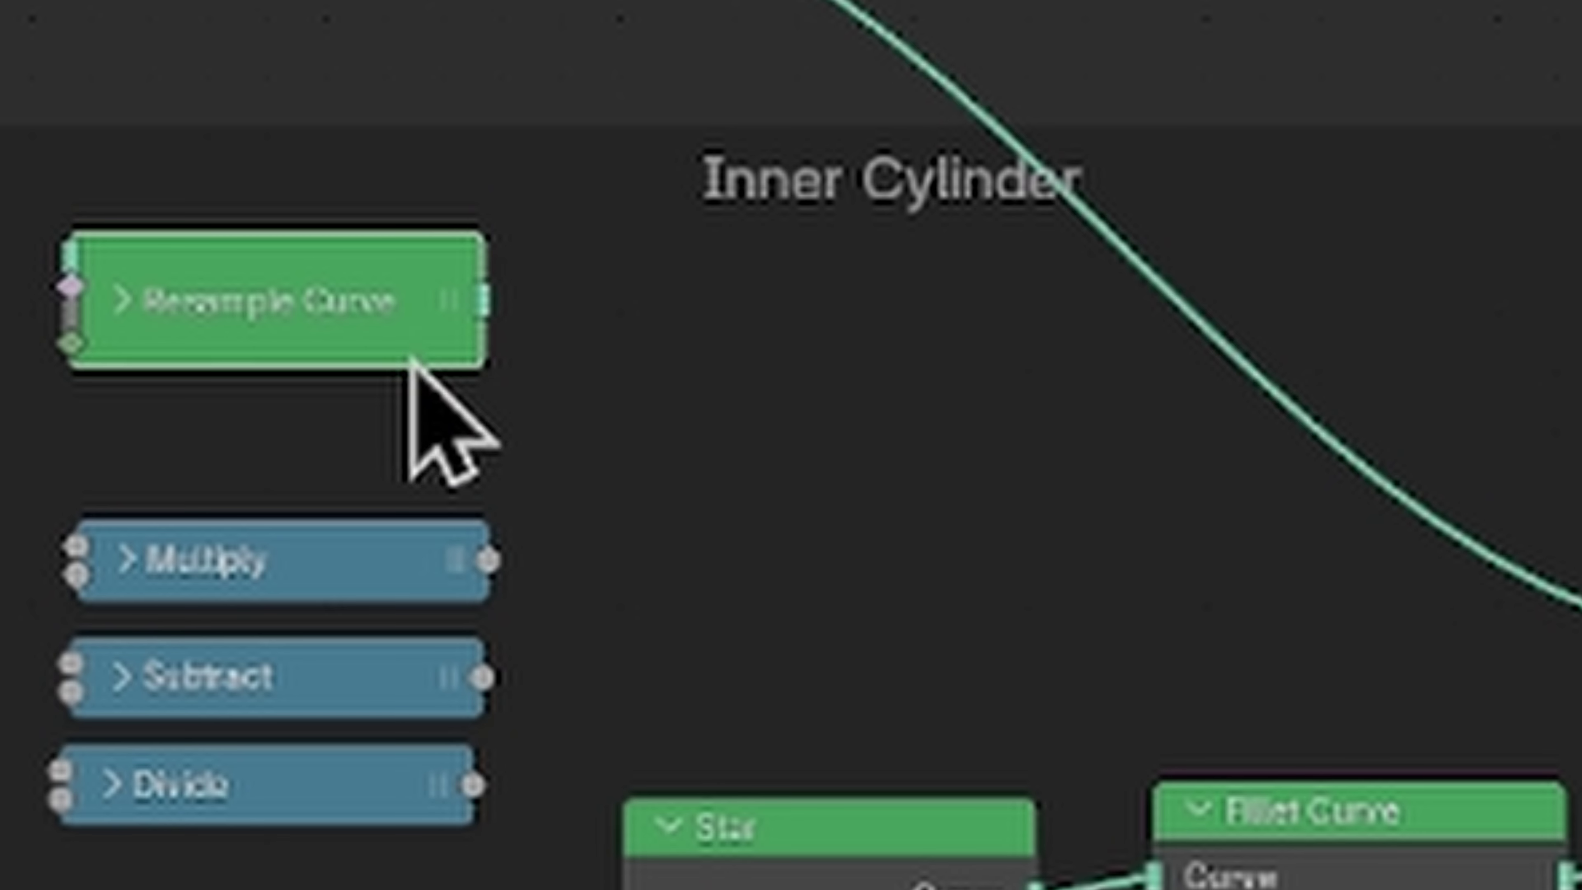
Step: Insert the Resample Curve node into the link between Curve Line and Curve to Mesh
left_click(275, 622)
left_click_drag(331, 306, 1240, 239)
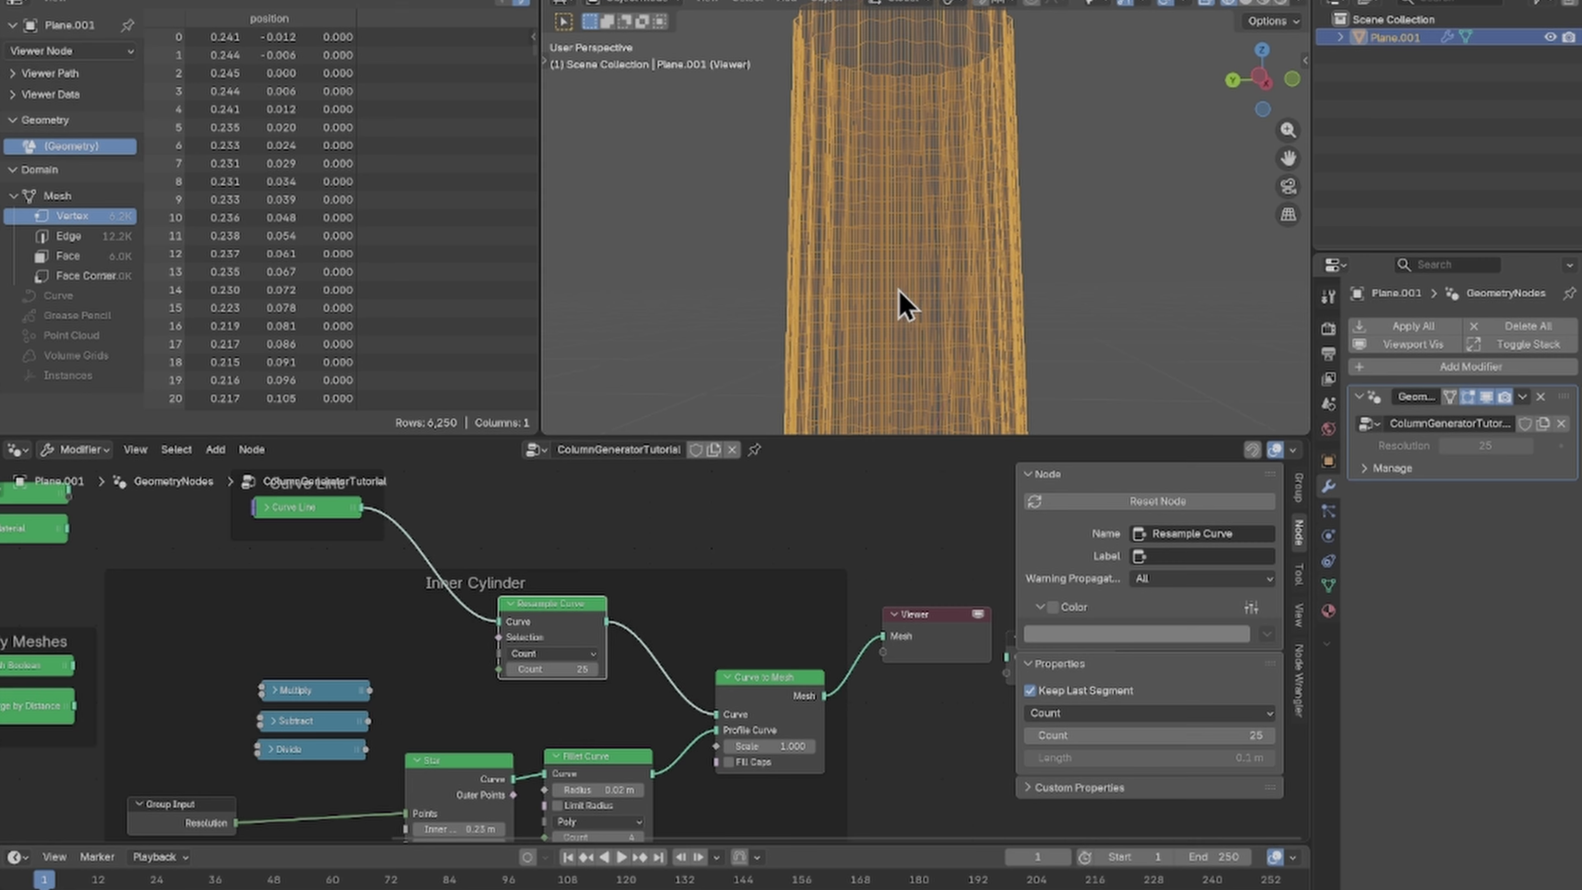
scroll(903, 318, "up", 5)
mouse_move(935, 191)
middle_mouse_down("shift")
mouse_move(982, 70)
mouse_move(947, 212)
middle_mouse_up("shift")
scroll(534, 633, "down", 1)
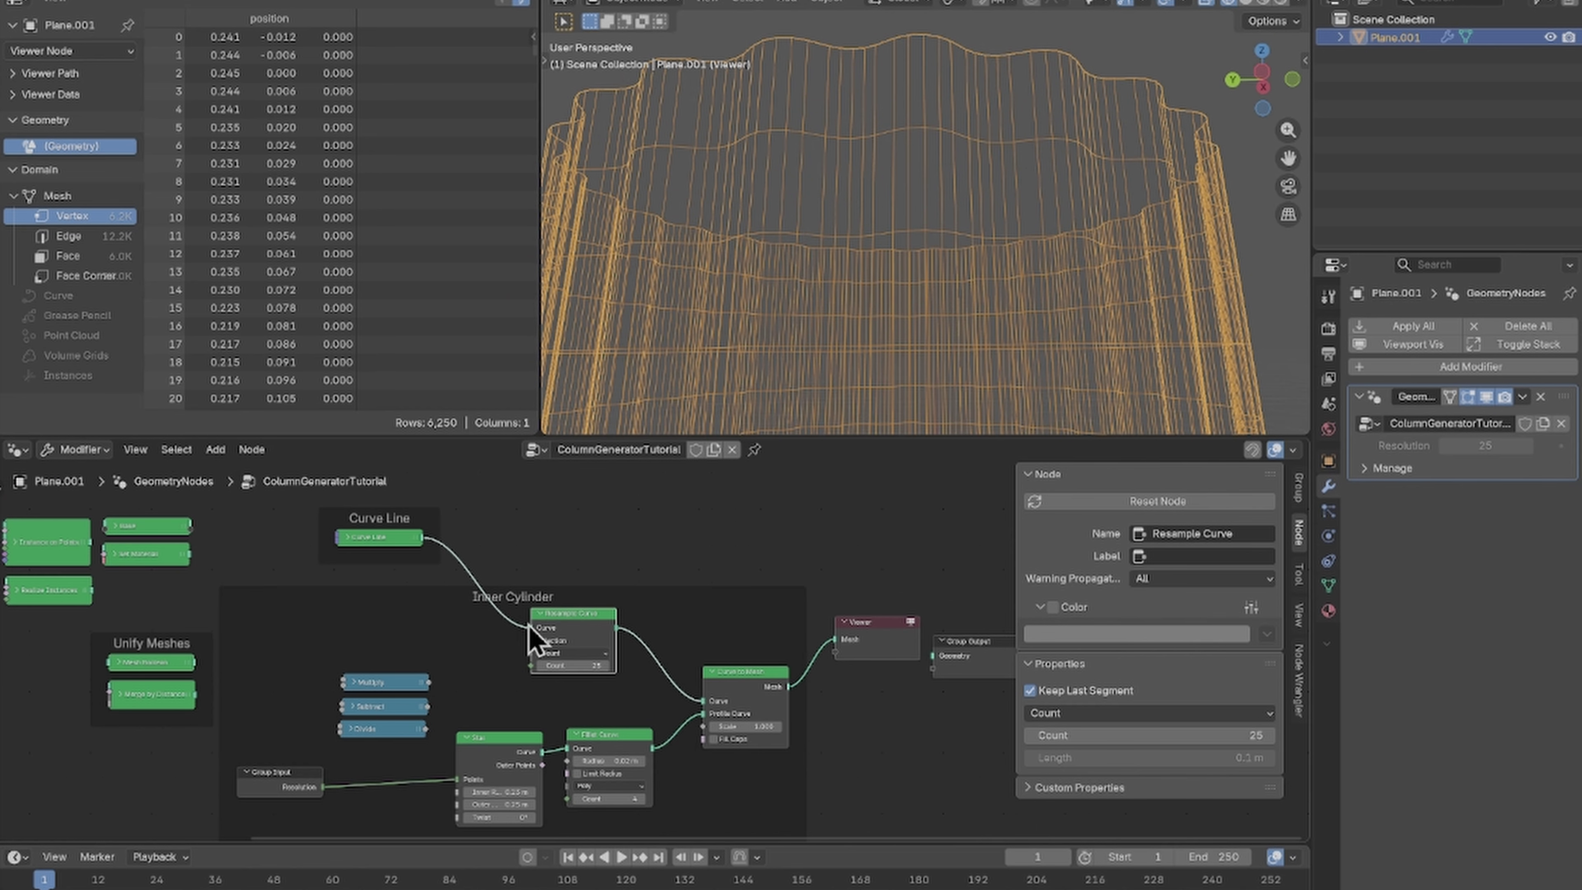
Step: Move the Group Input above the math nodes and connect its Resolution output to the Resample Curve node's Count
left_click_drag(306, 804, 407, 646)
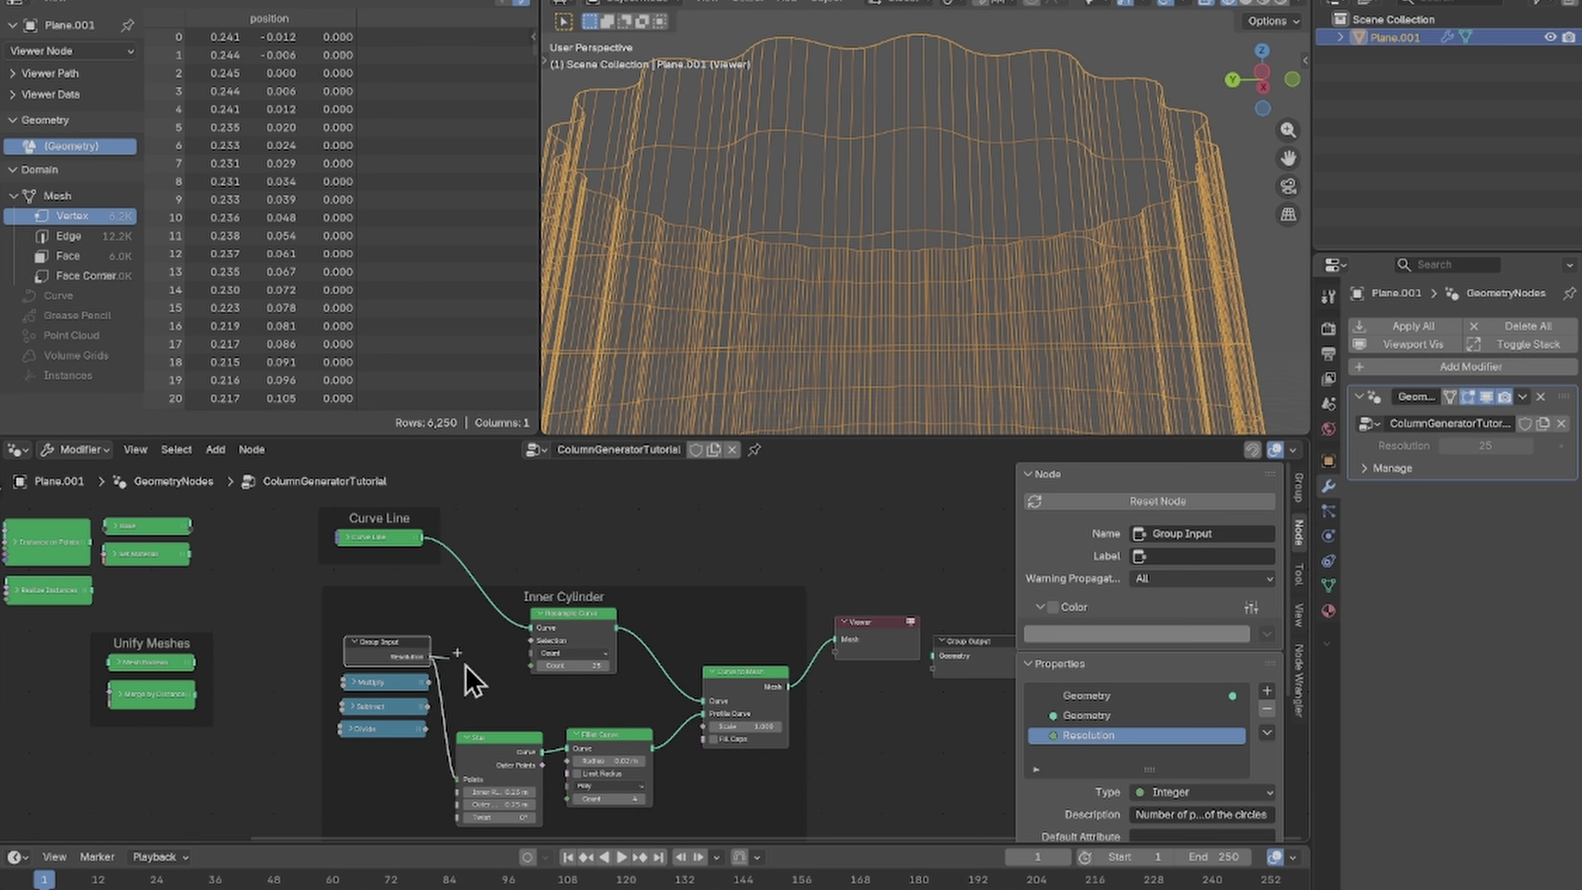
scroll(408, 779, "up", 4)
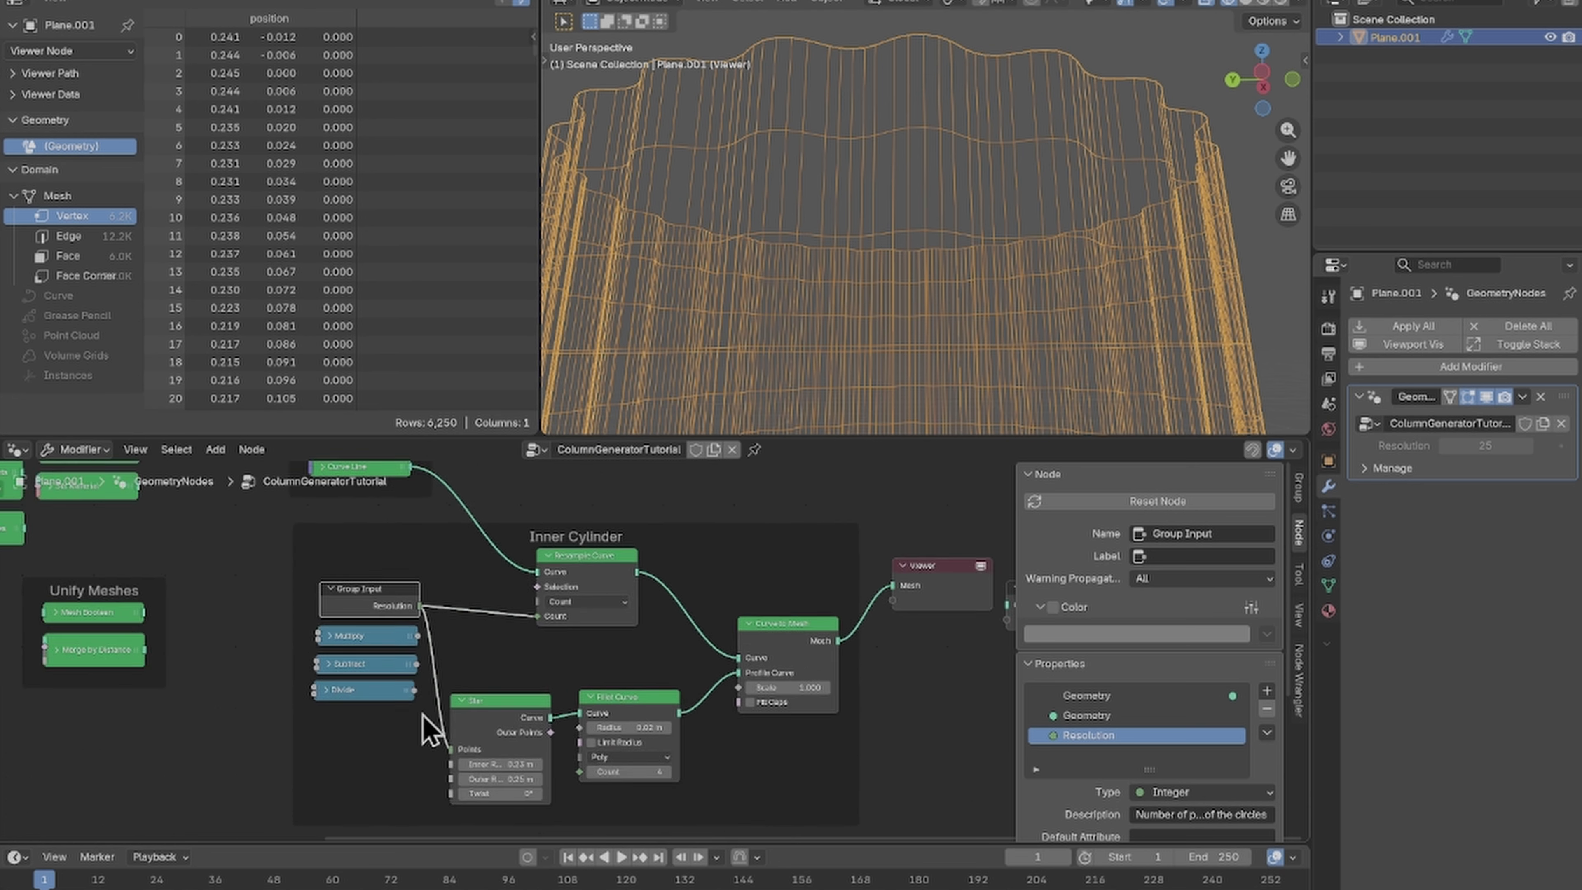
mouse_move(361, 569)
left_mouse_down()
mouse_move(340, 584)
mouse_move(354, 588)
left_mouse_up()
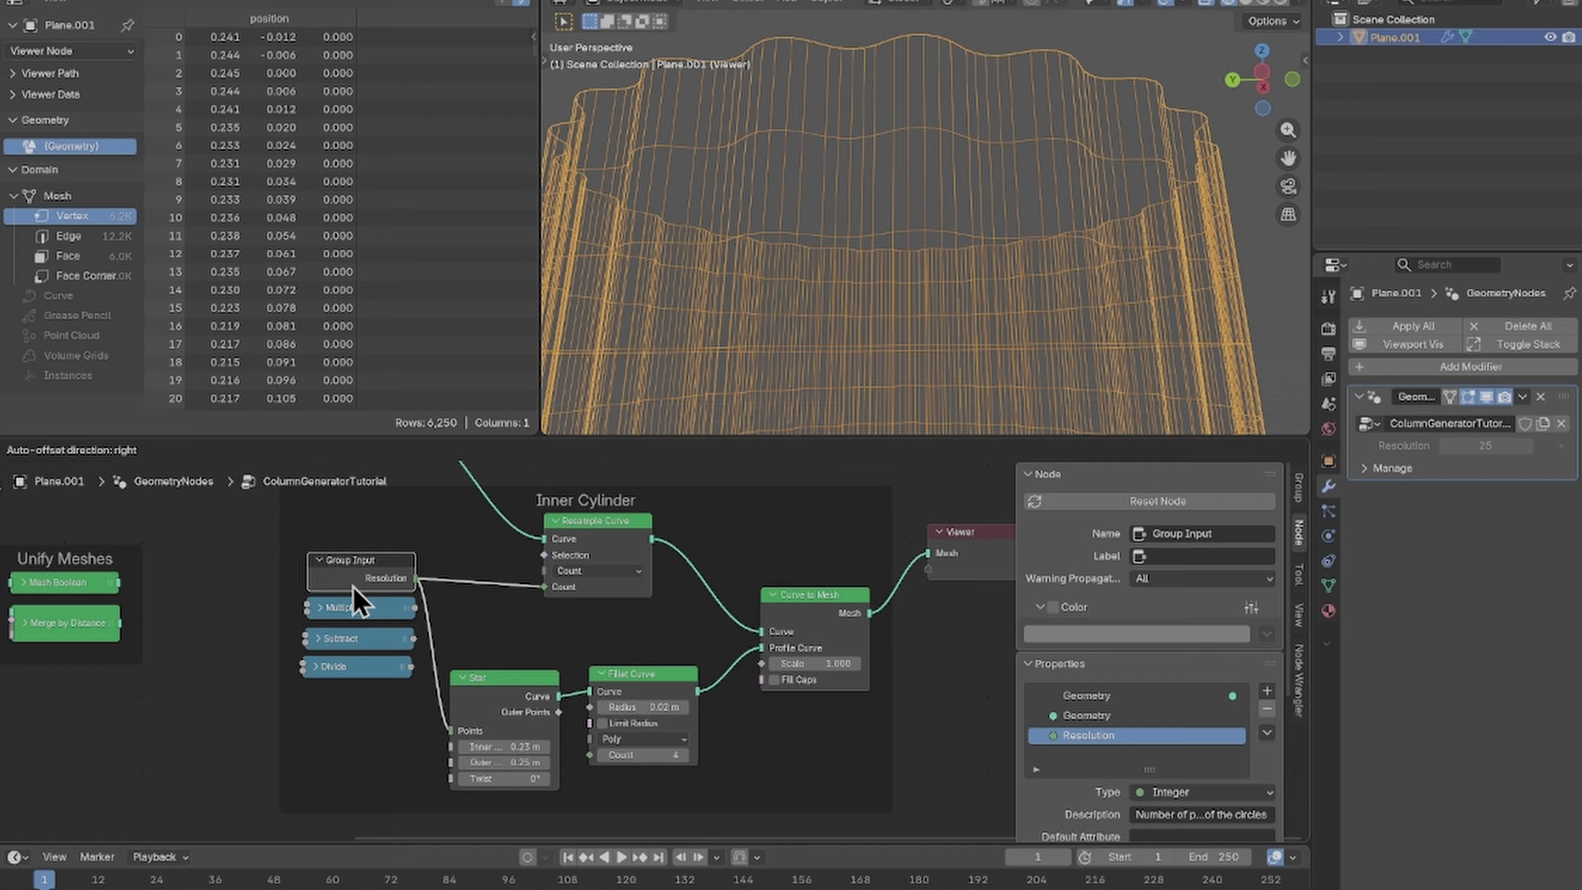
scroll(883, 201, "down", 3)
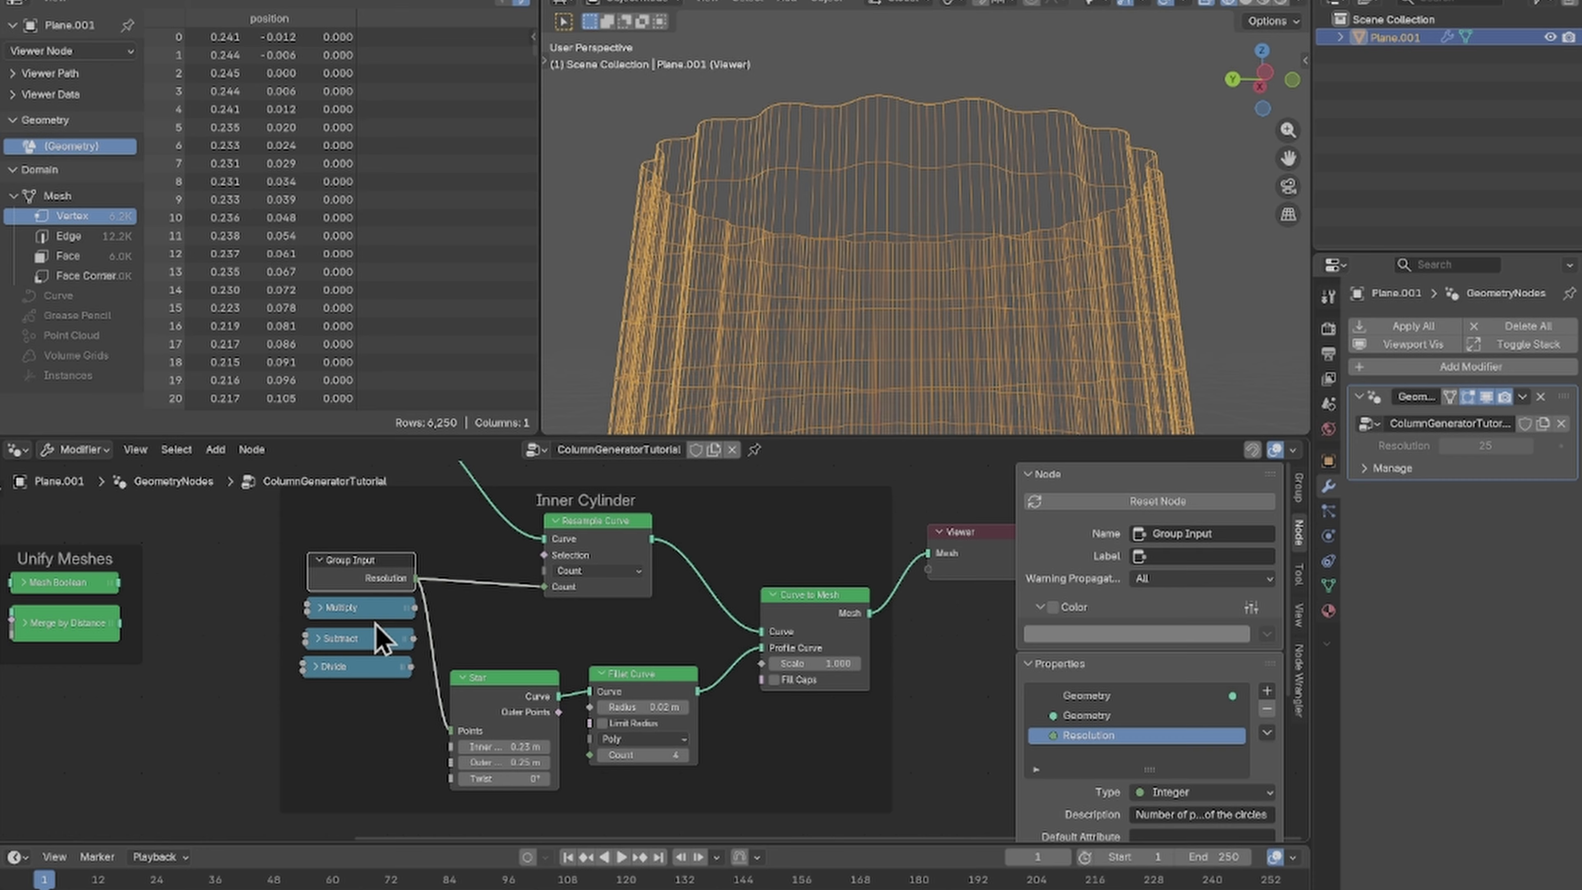
Step: Review the Resolution input's settings and view the whole column in solid shading
mouse_move(1461, 445)
left_mouse_down()
mouse_move(1411, 445)
mouse_move(1476, 445)
mouse_move(1461, 445)
left_mouse_up()
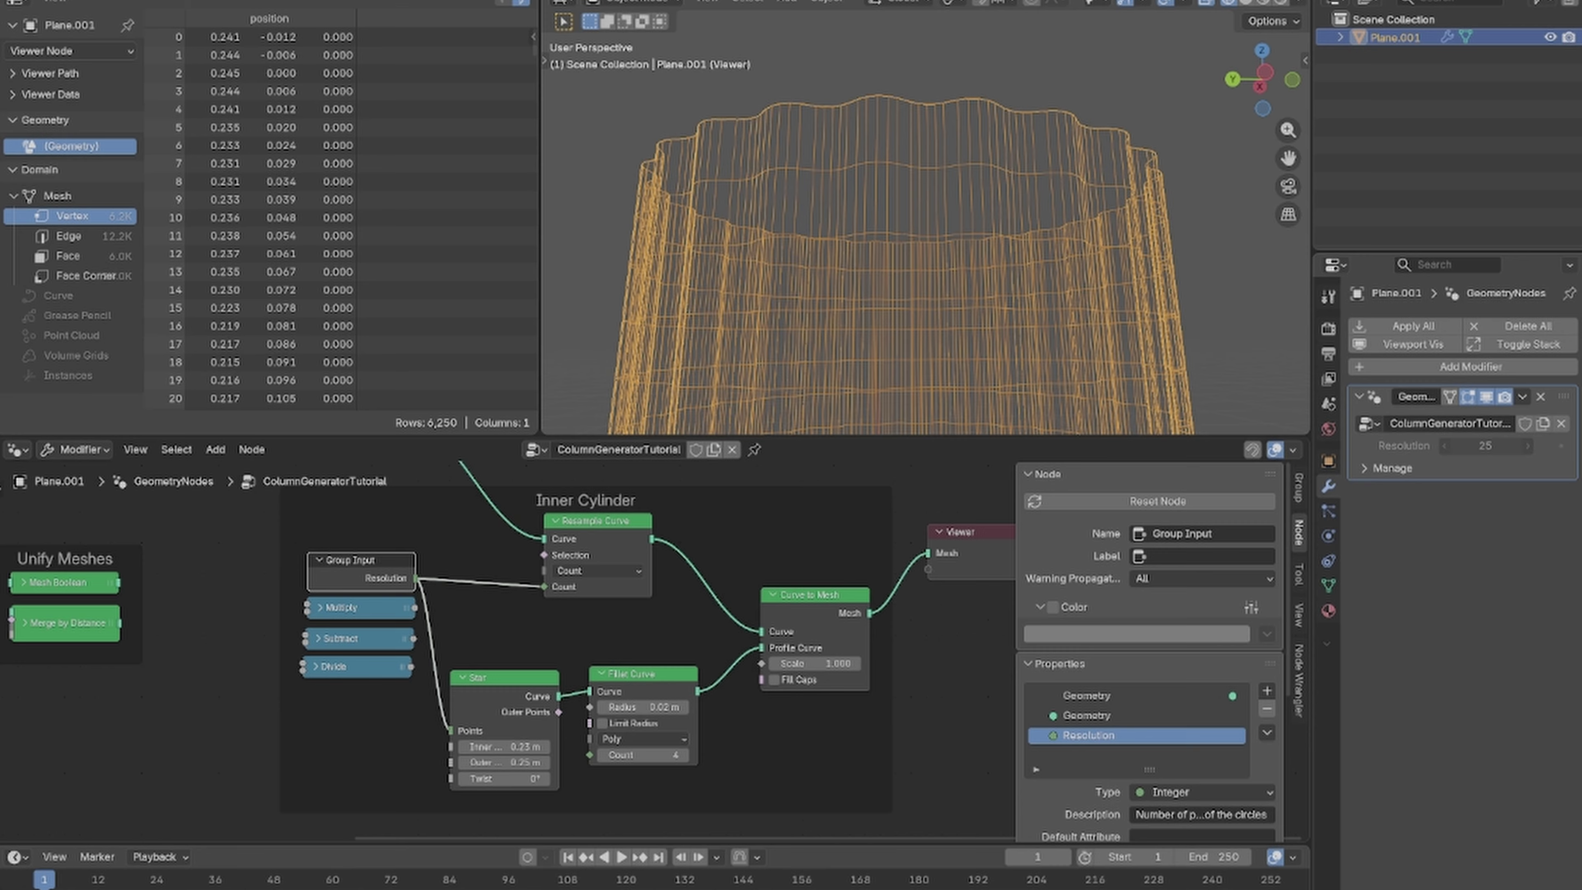
scroll(1172, 760, "down", 6)
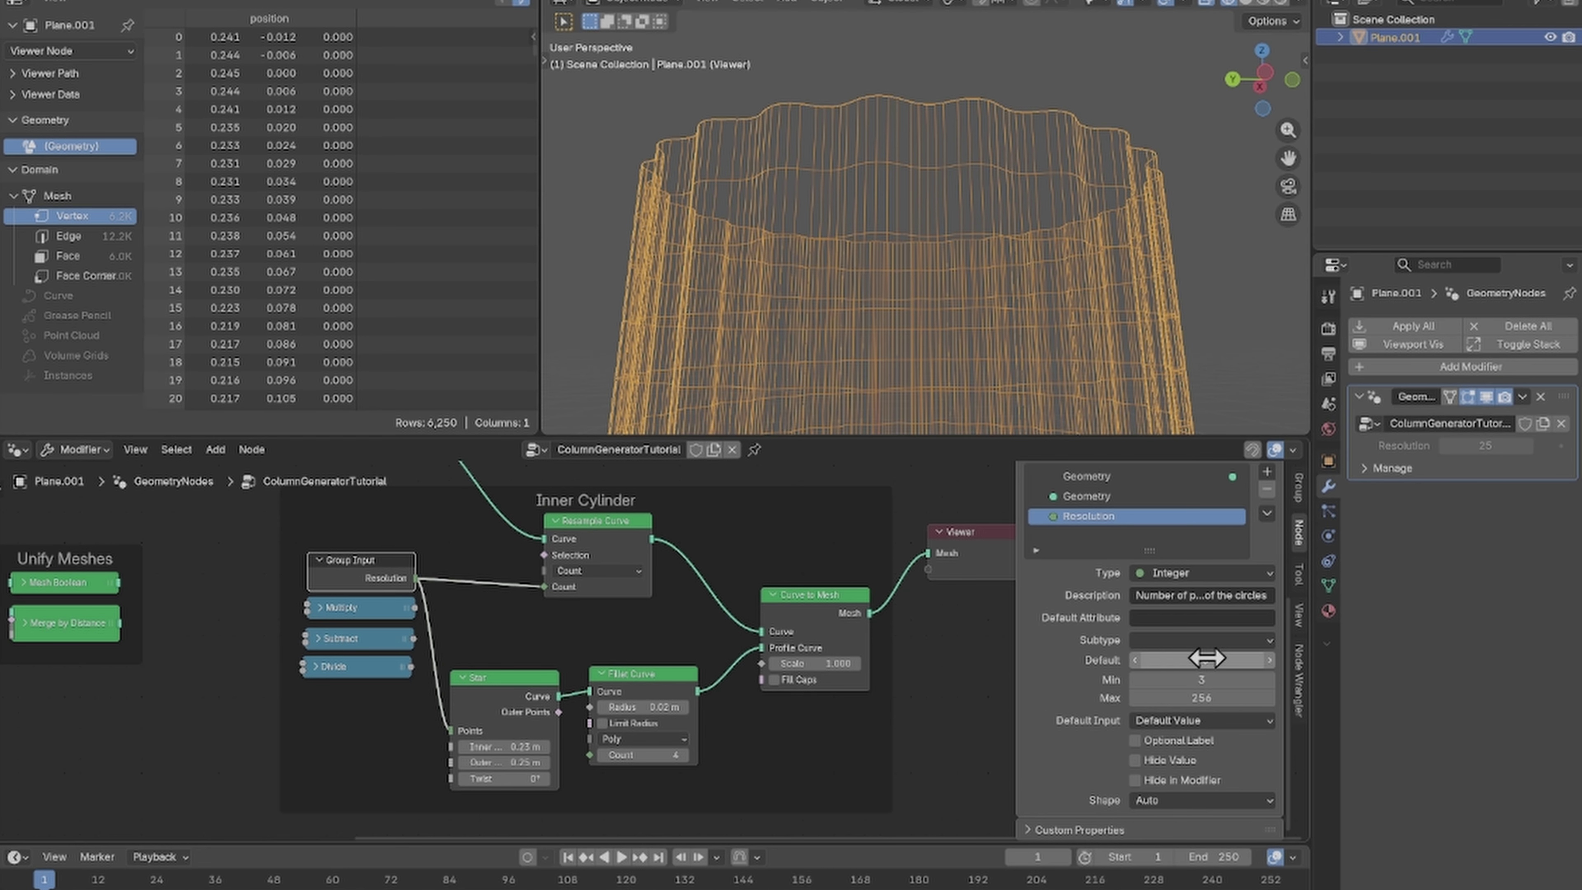
left_click(1247, 2)
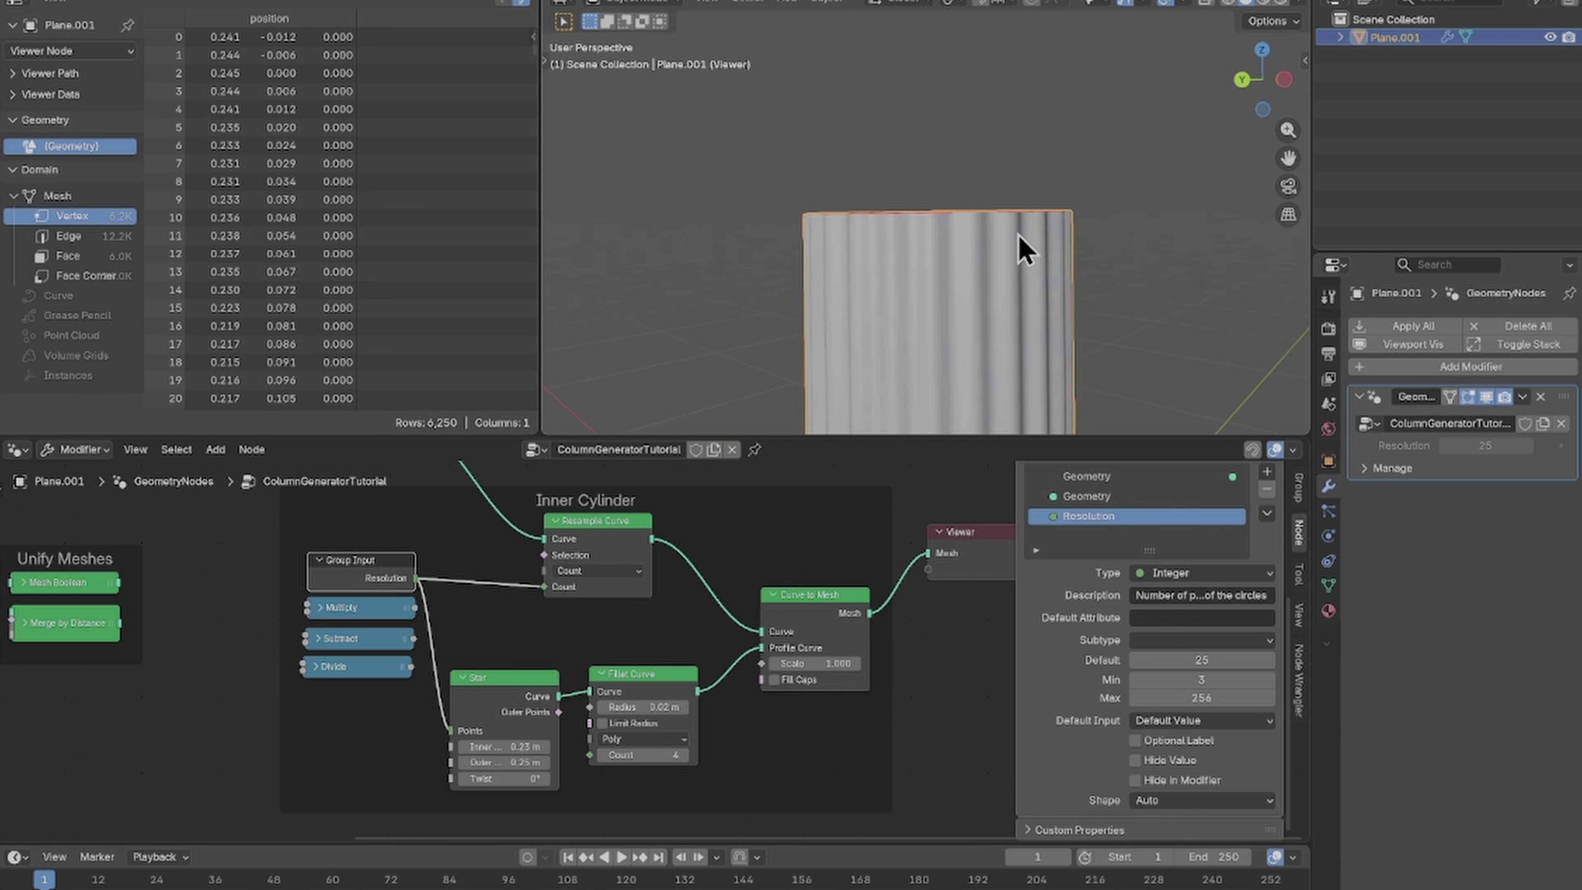
middle_click_drag(1028, 405, 1018, 129, "shift")
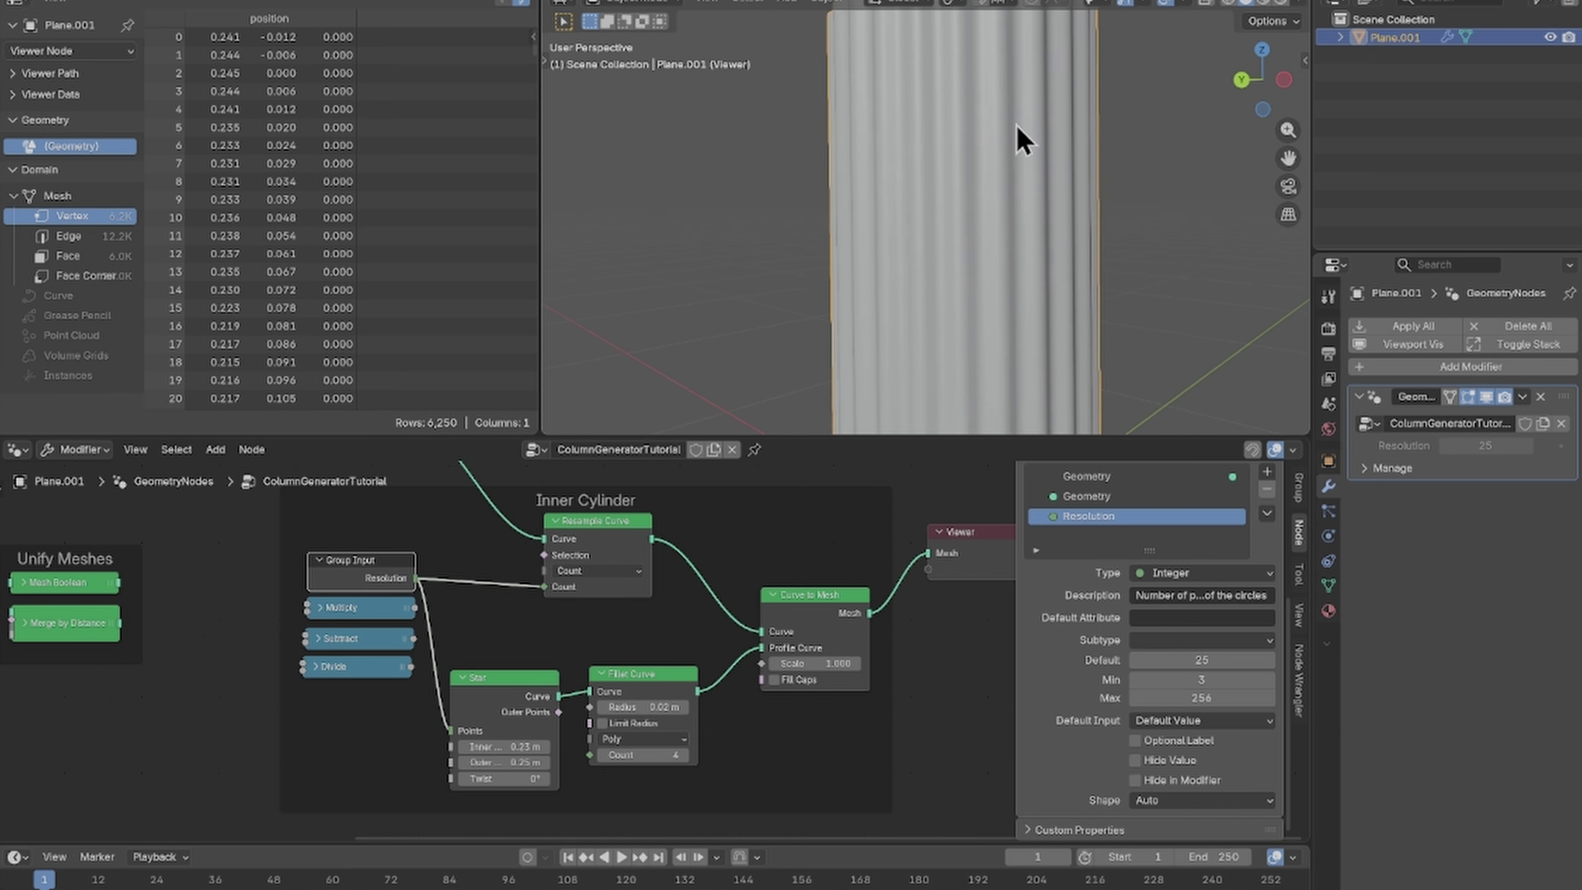
scroll(1011, 167, "down", 3)
middle_click_drag(986, 215, 1005, 226)
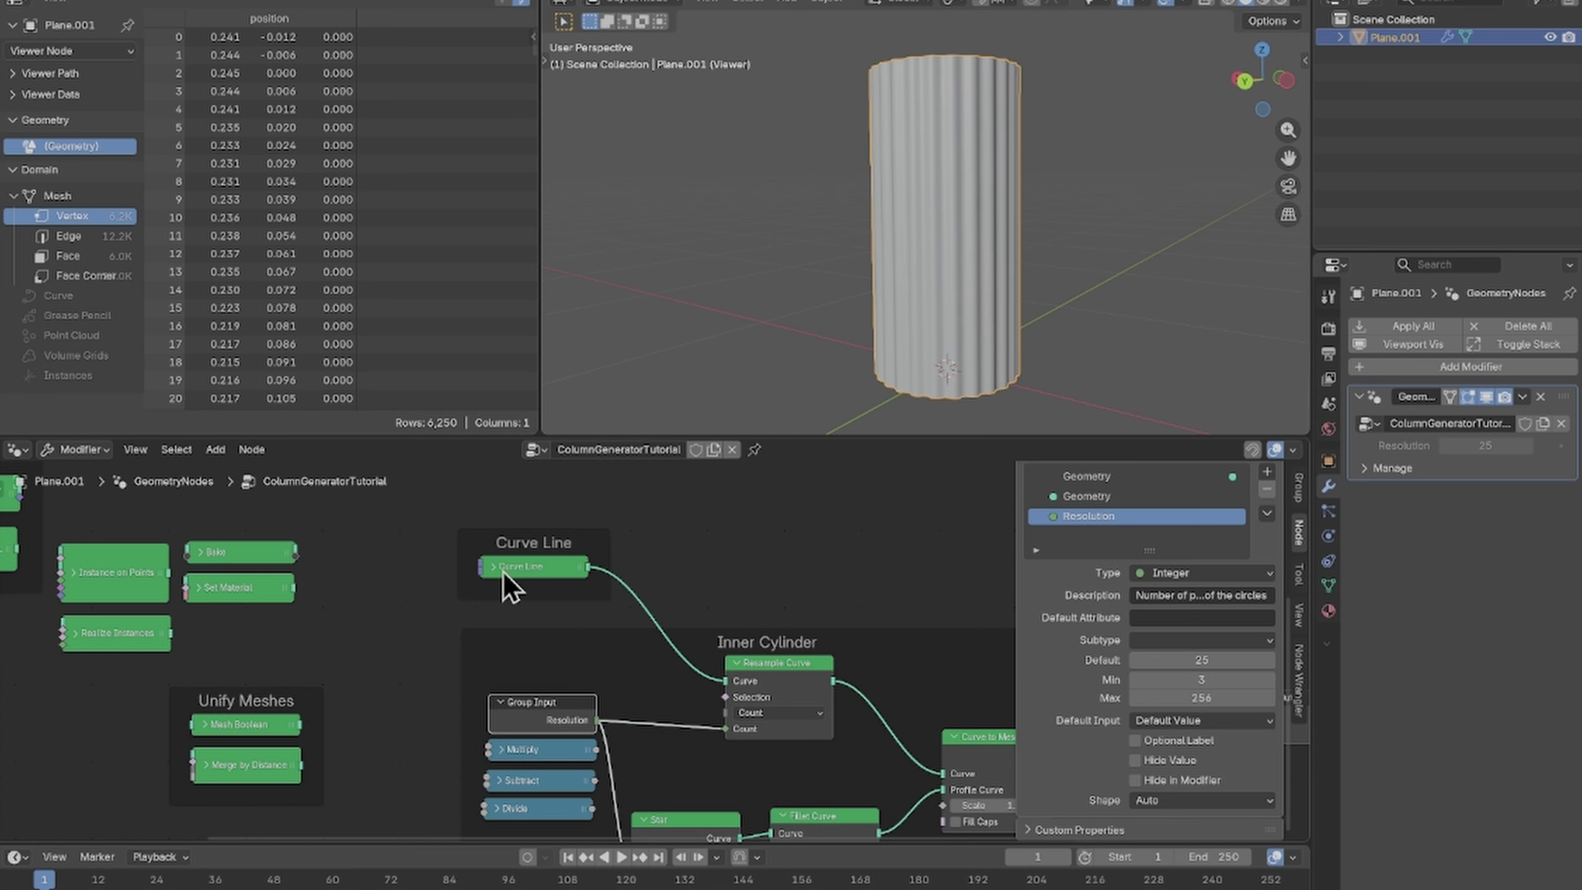
Step: Expand the Curve Line node and connect a new Combine XYZ node to its End input
left_click(500, 568)
left_click_drag(540, 565, 671, 499)
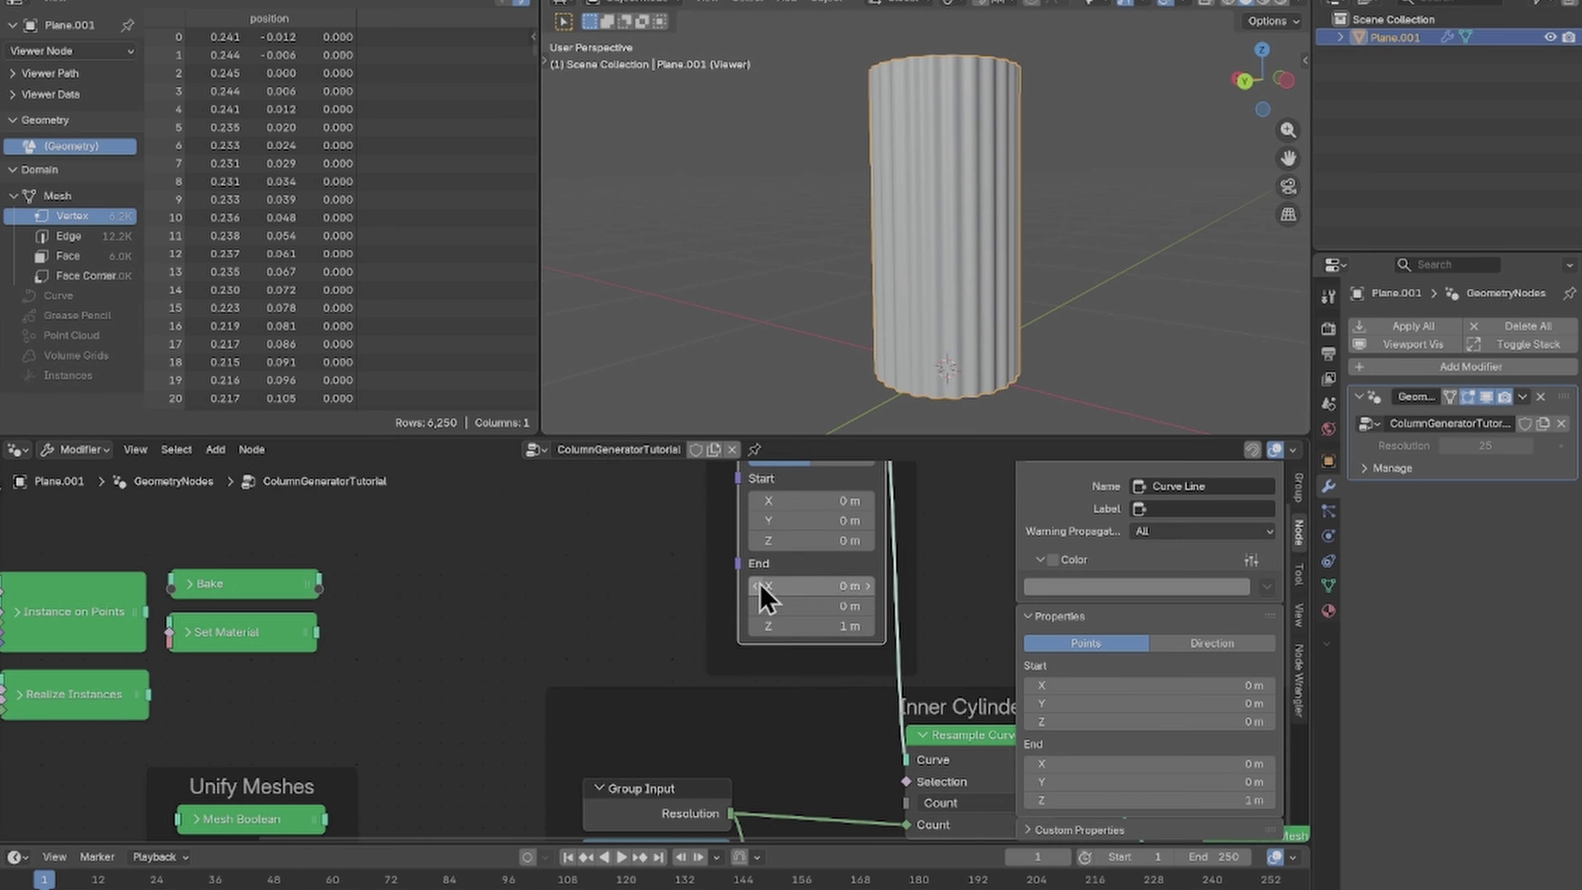
left_click_drag(738, 564, 601, 552)
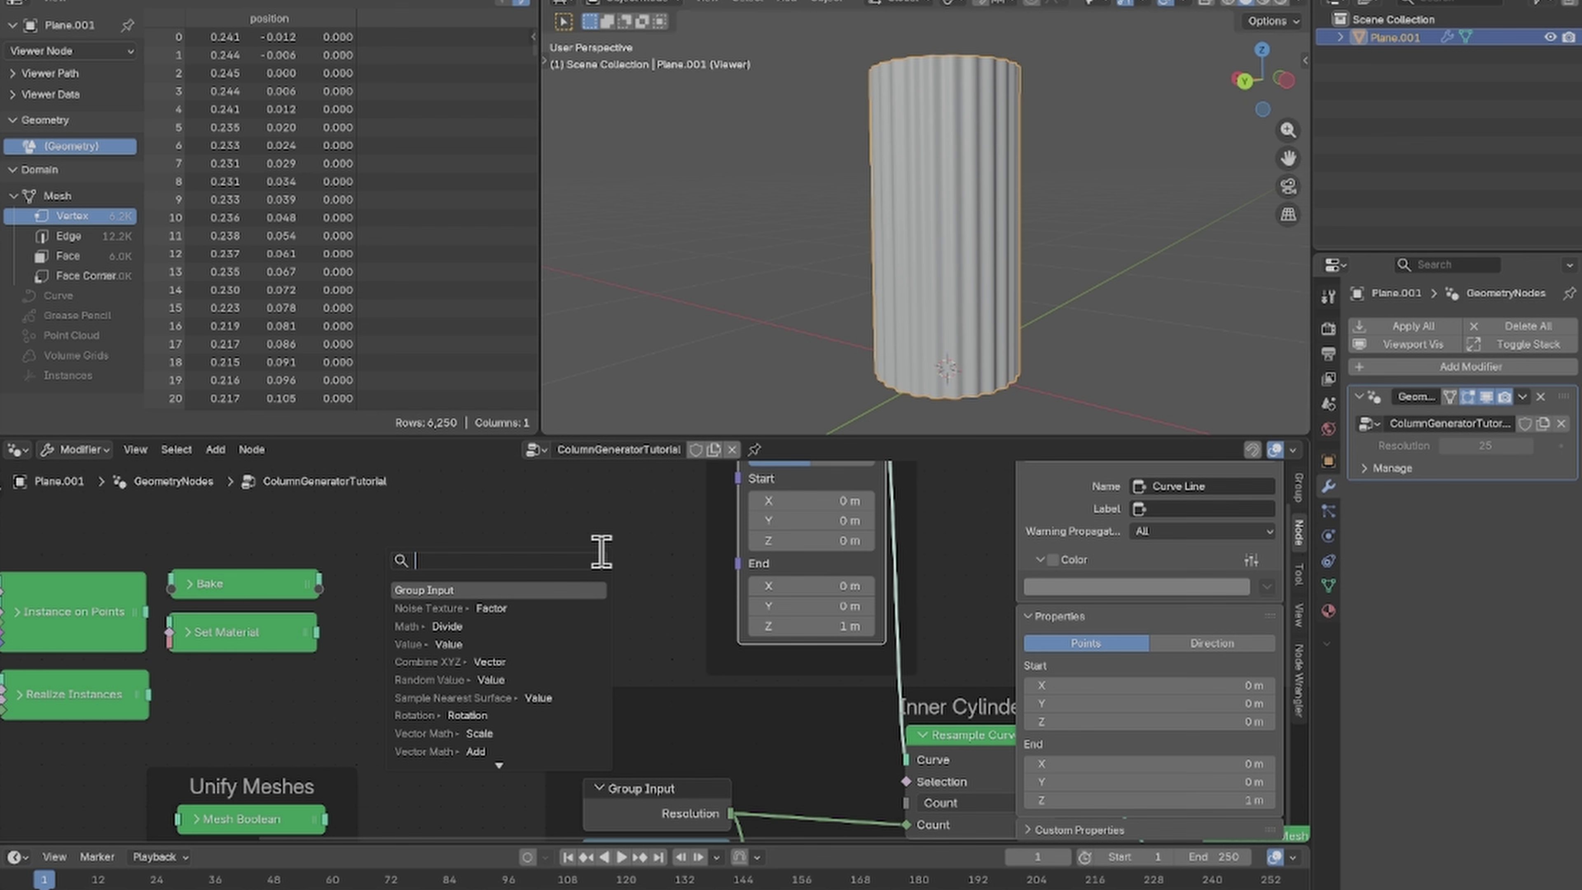
type("comb")
key("Return")
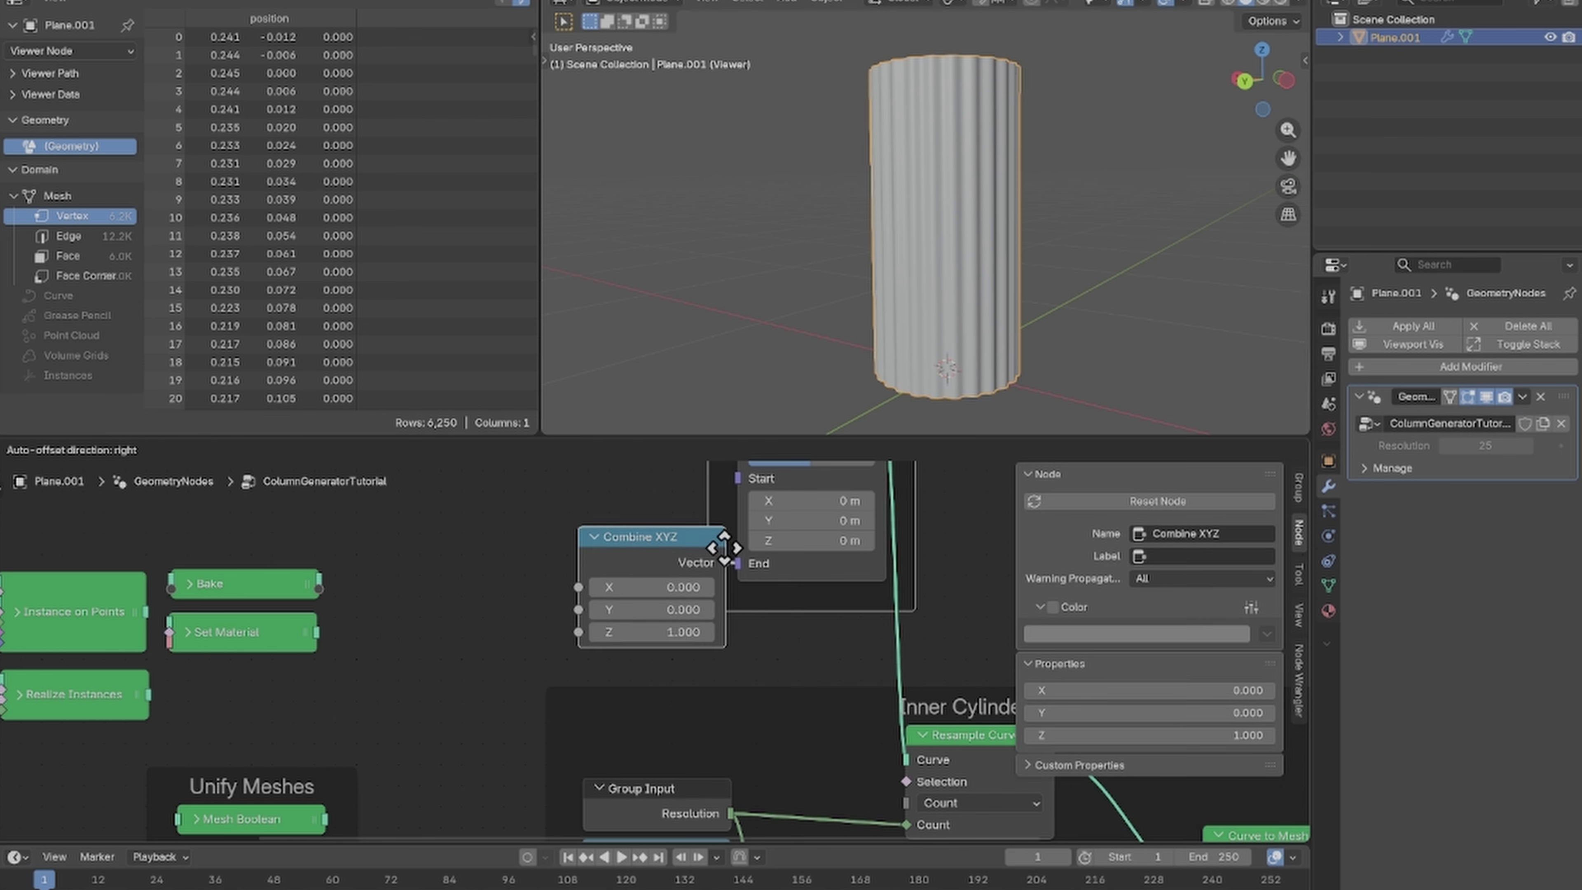
left_click(728, 539)
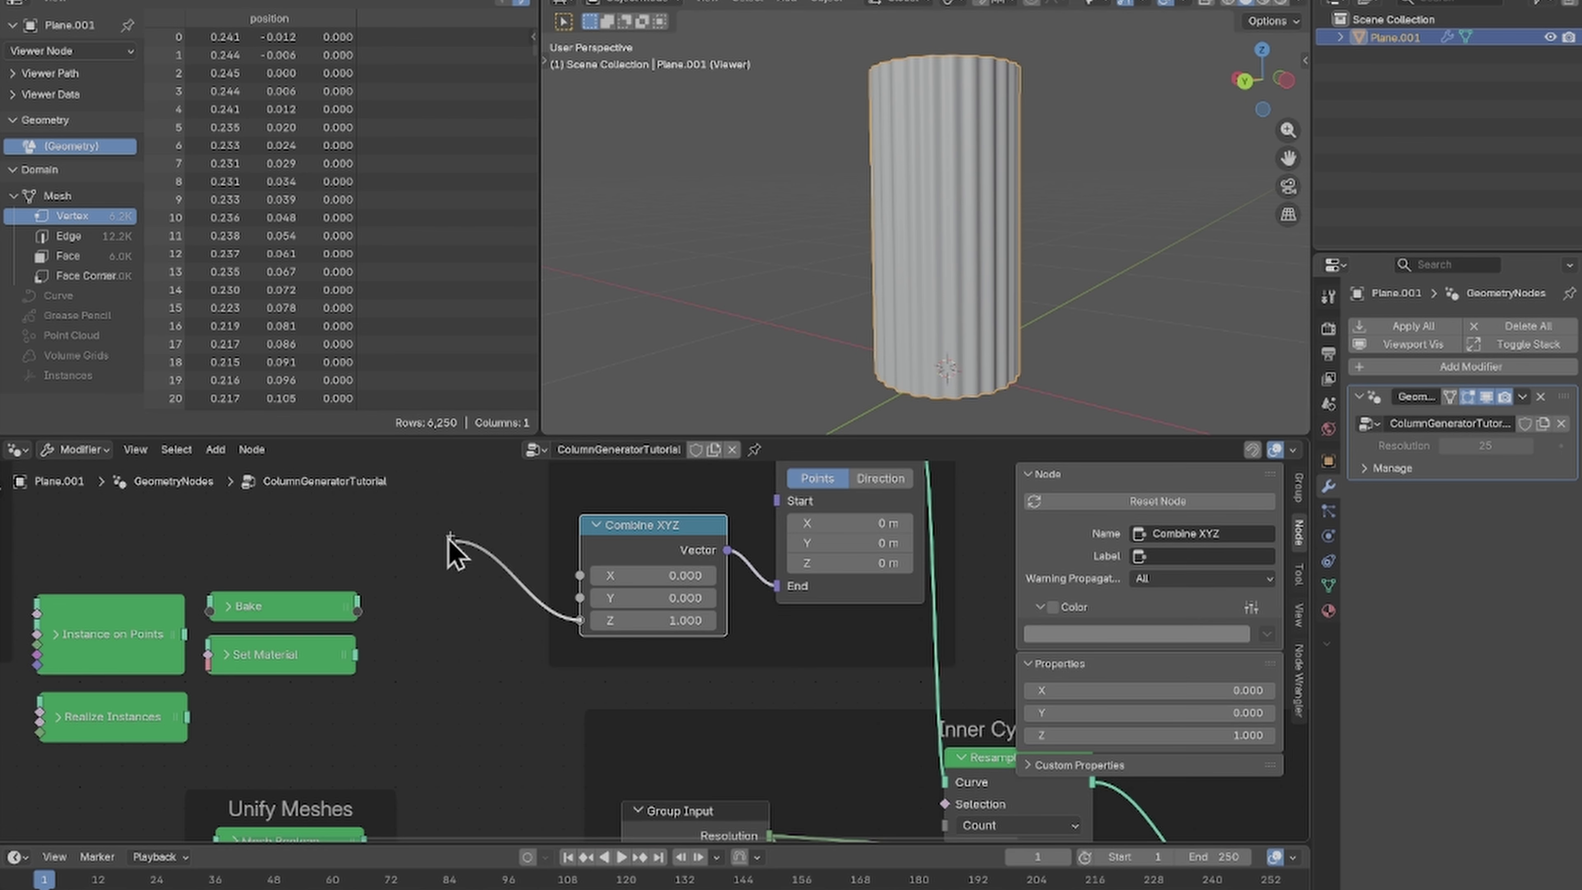
Step: Add a Group Input node that drives the Z component of the Combine XYZ node
left_click_drag(448, 536, 444, 534)
type("gou")
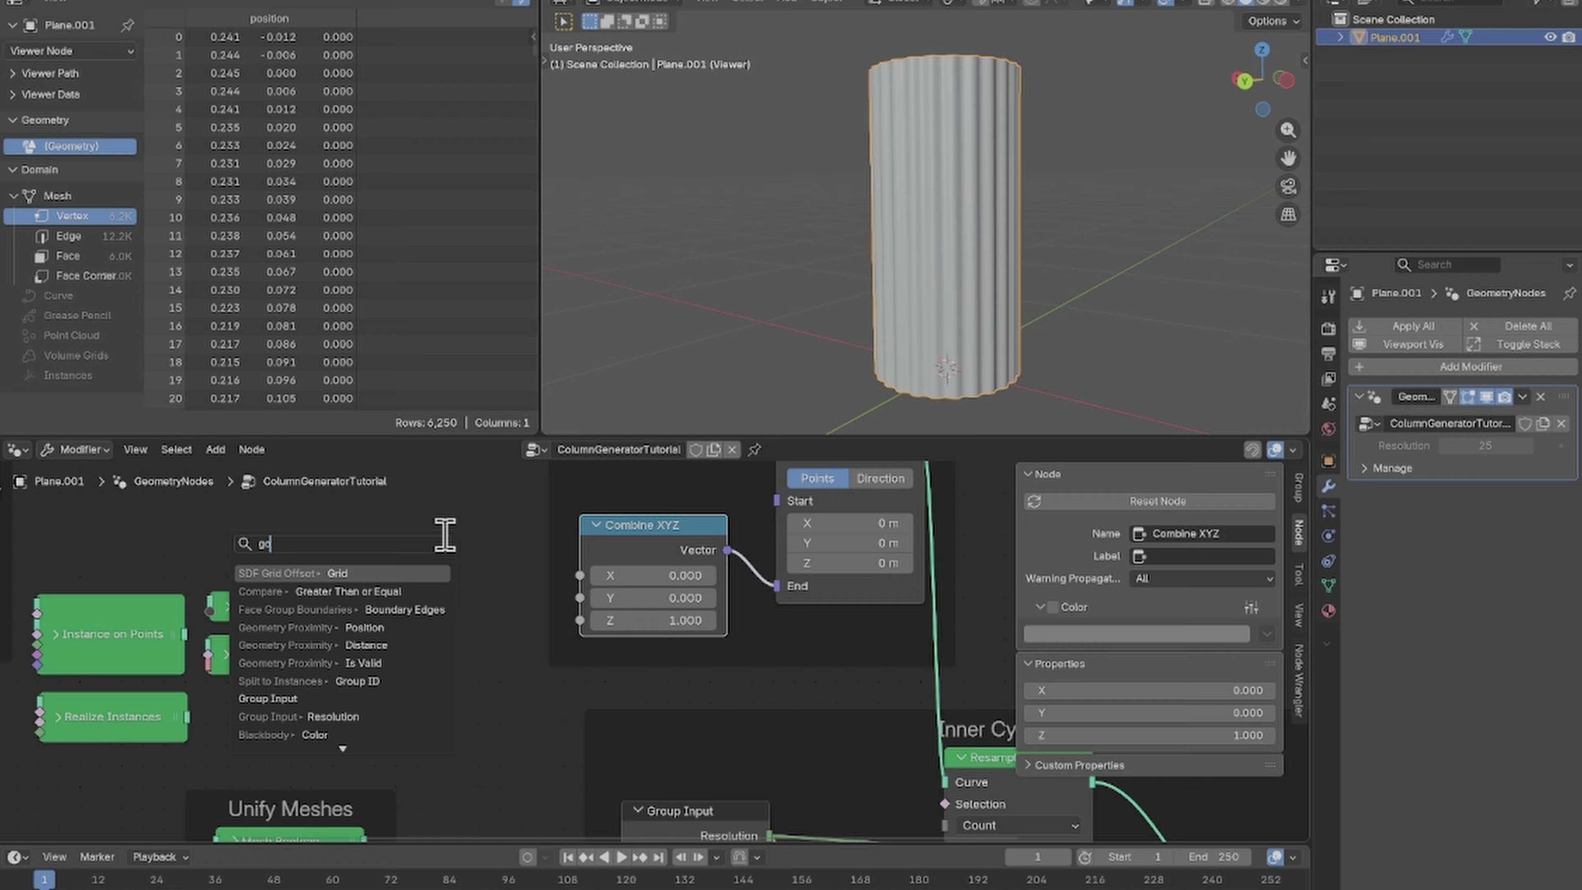
key("Return")
left_click(536, 564)
Step: Rename the new group input socket as Column Height
scroll(1082, 680, "down", 2)
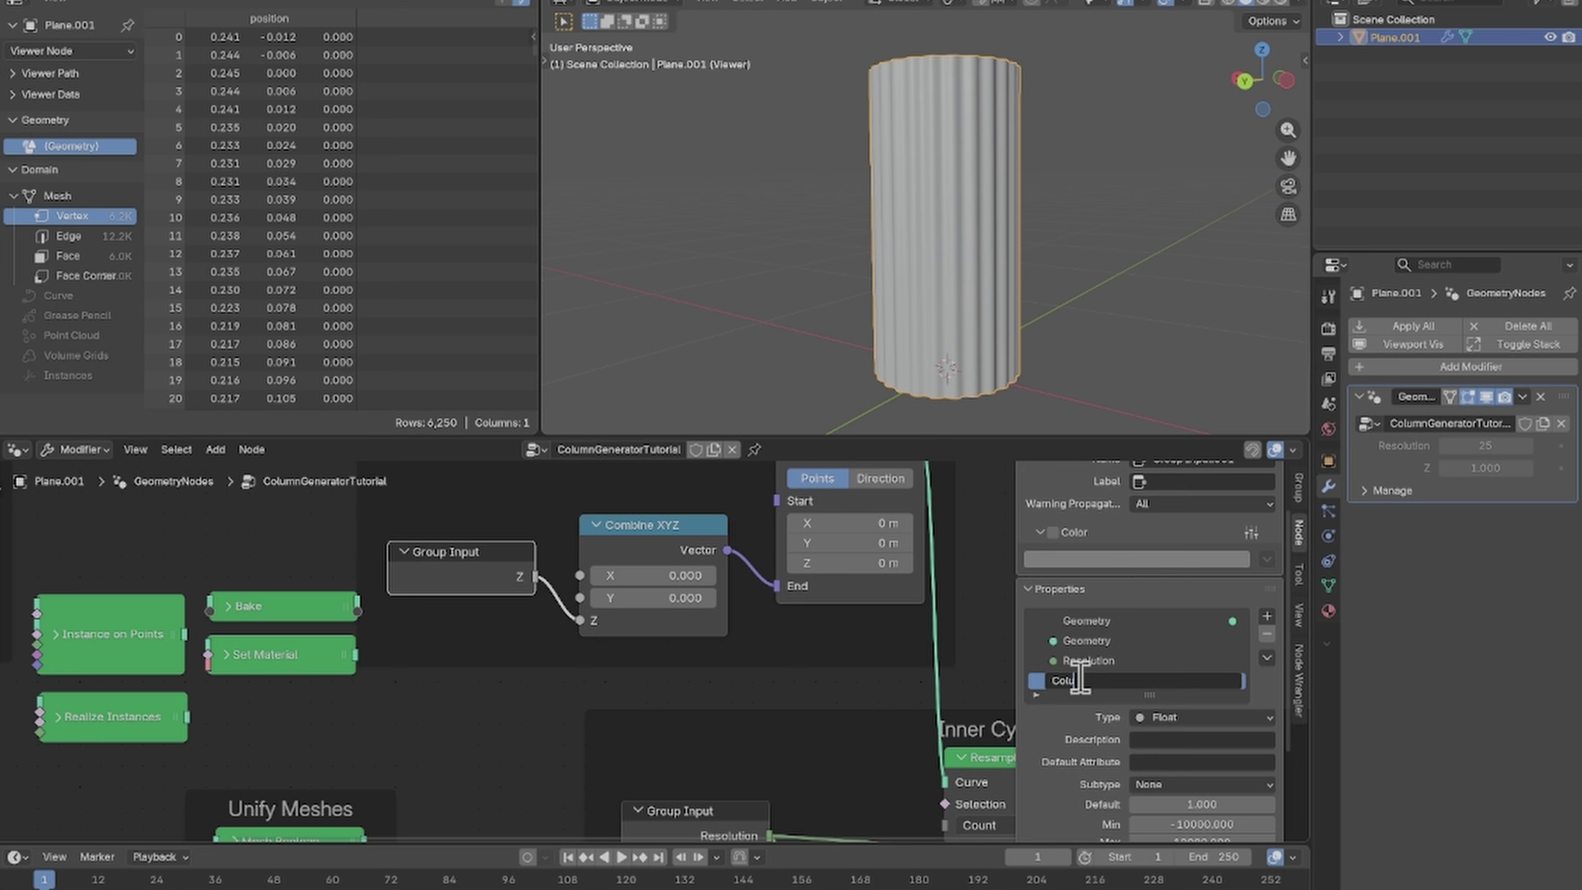
left_click(1081, 680)
type("Column Height")
key("Return")
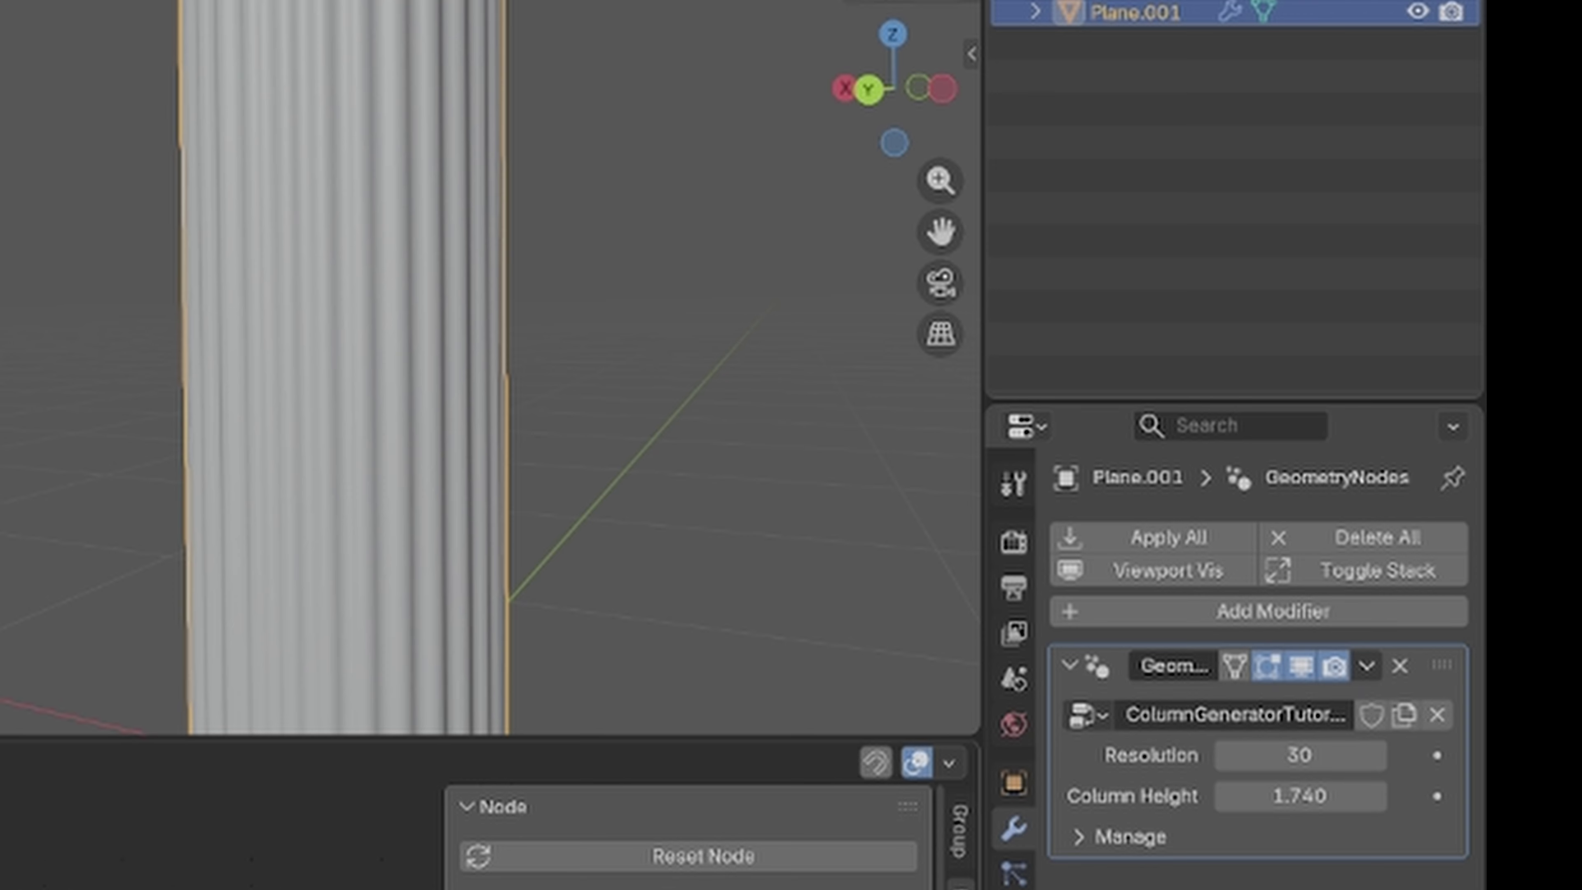
Step: Adjust the modifier's Column Height to 1.610
scroll(540, 381, "down", 3)
middle_click_drag(541, 382, 460, 442)
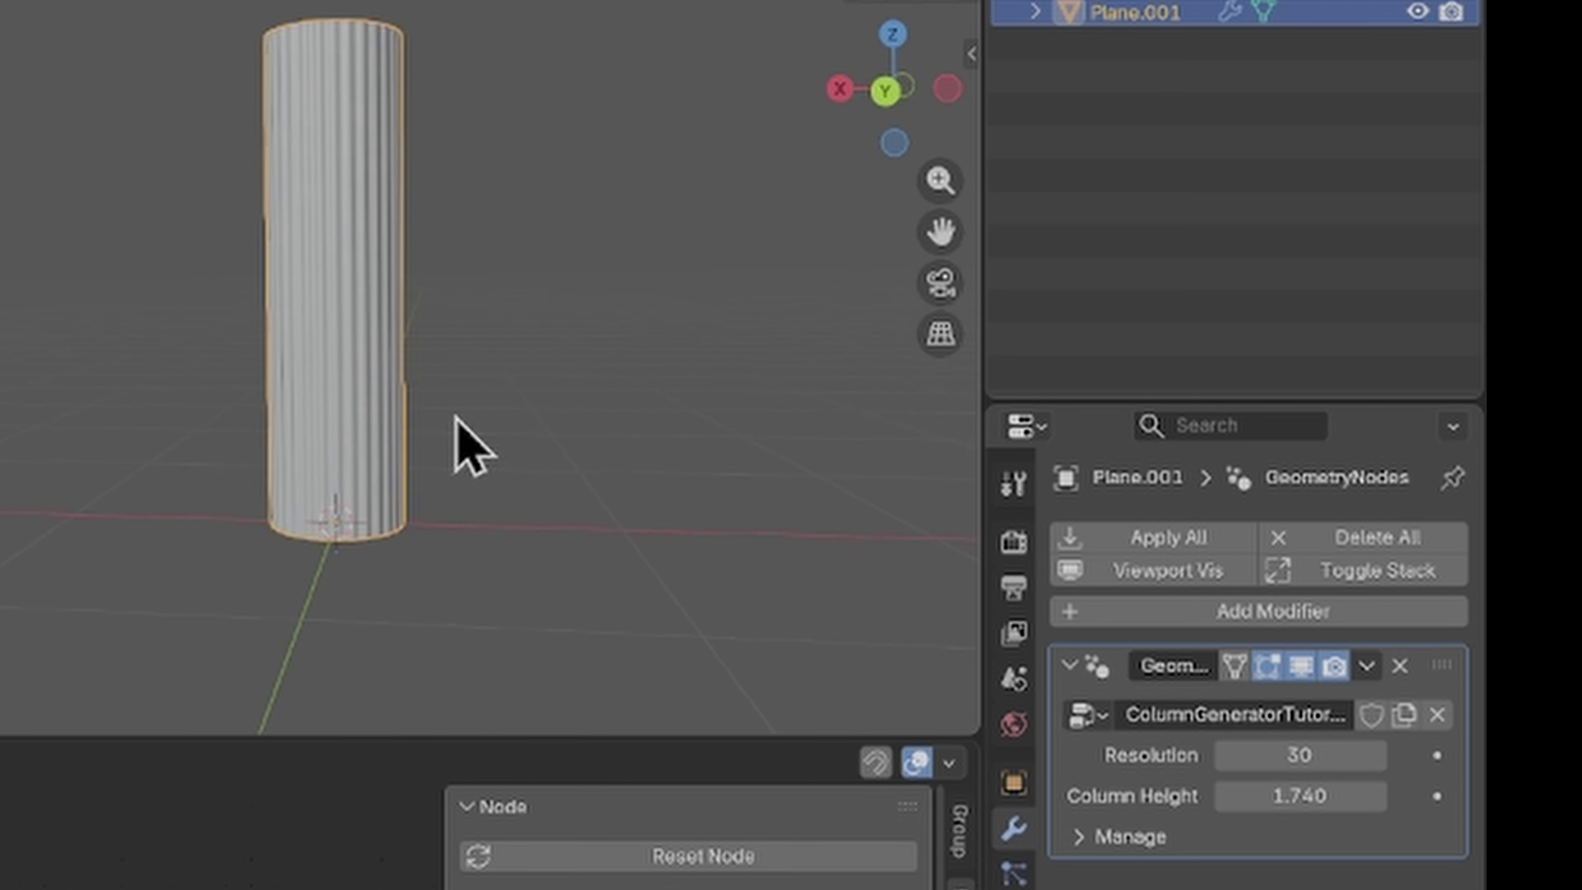
mouse_move(1290, 796)
left_mouse_down()
mouse_move(1495, 797)
mouse_move(1271, 796)
left_mouse_up()
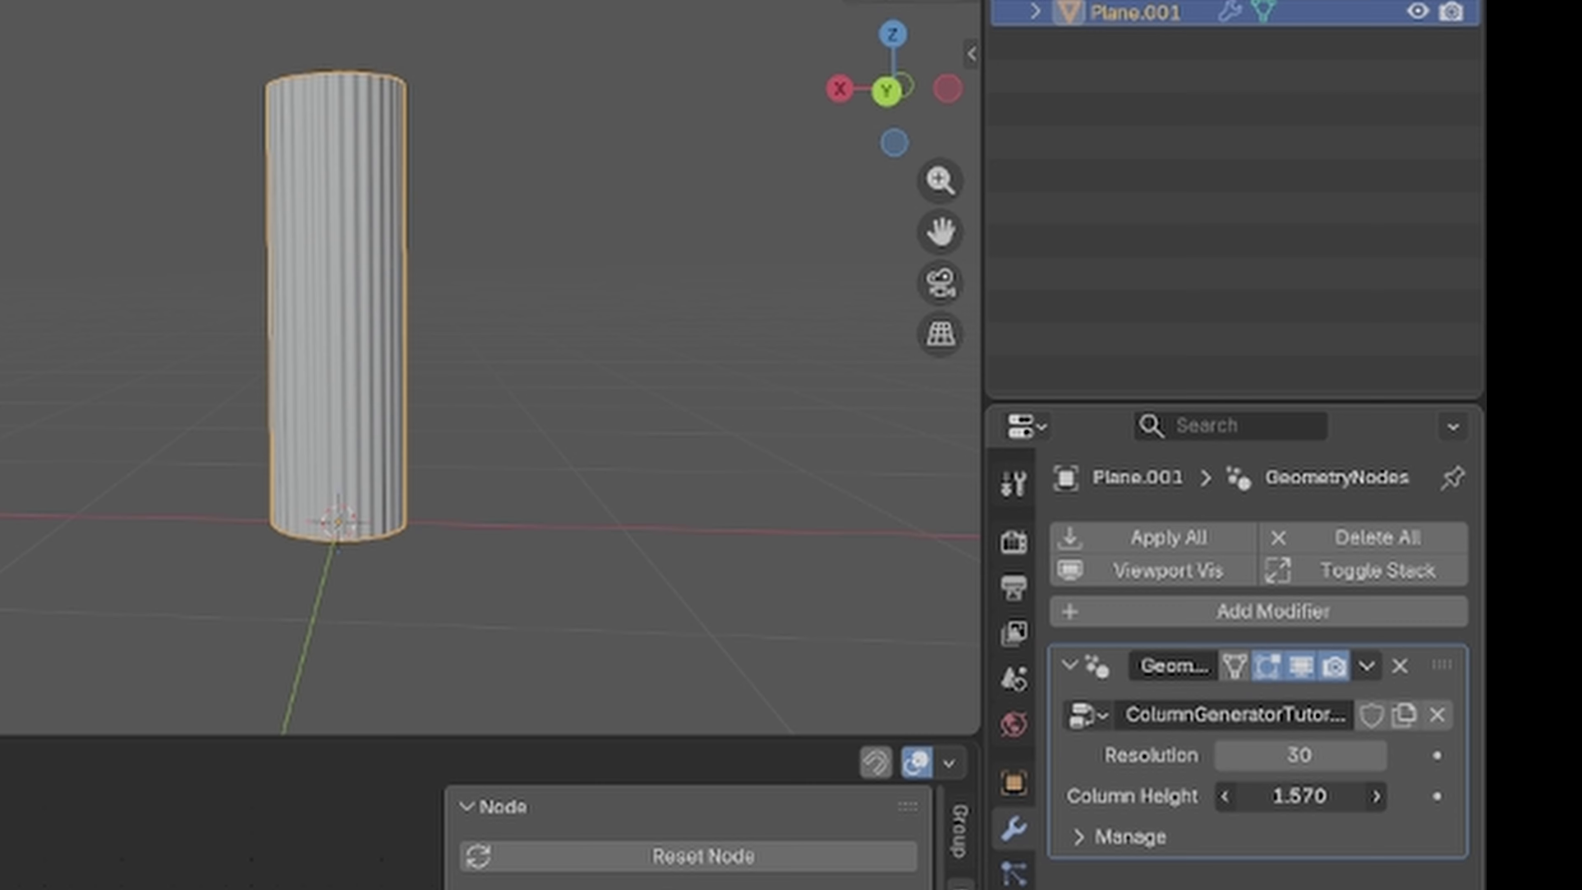
left_click_drag(1264, 796, 1276, 796)
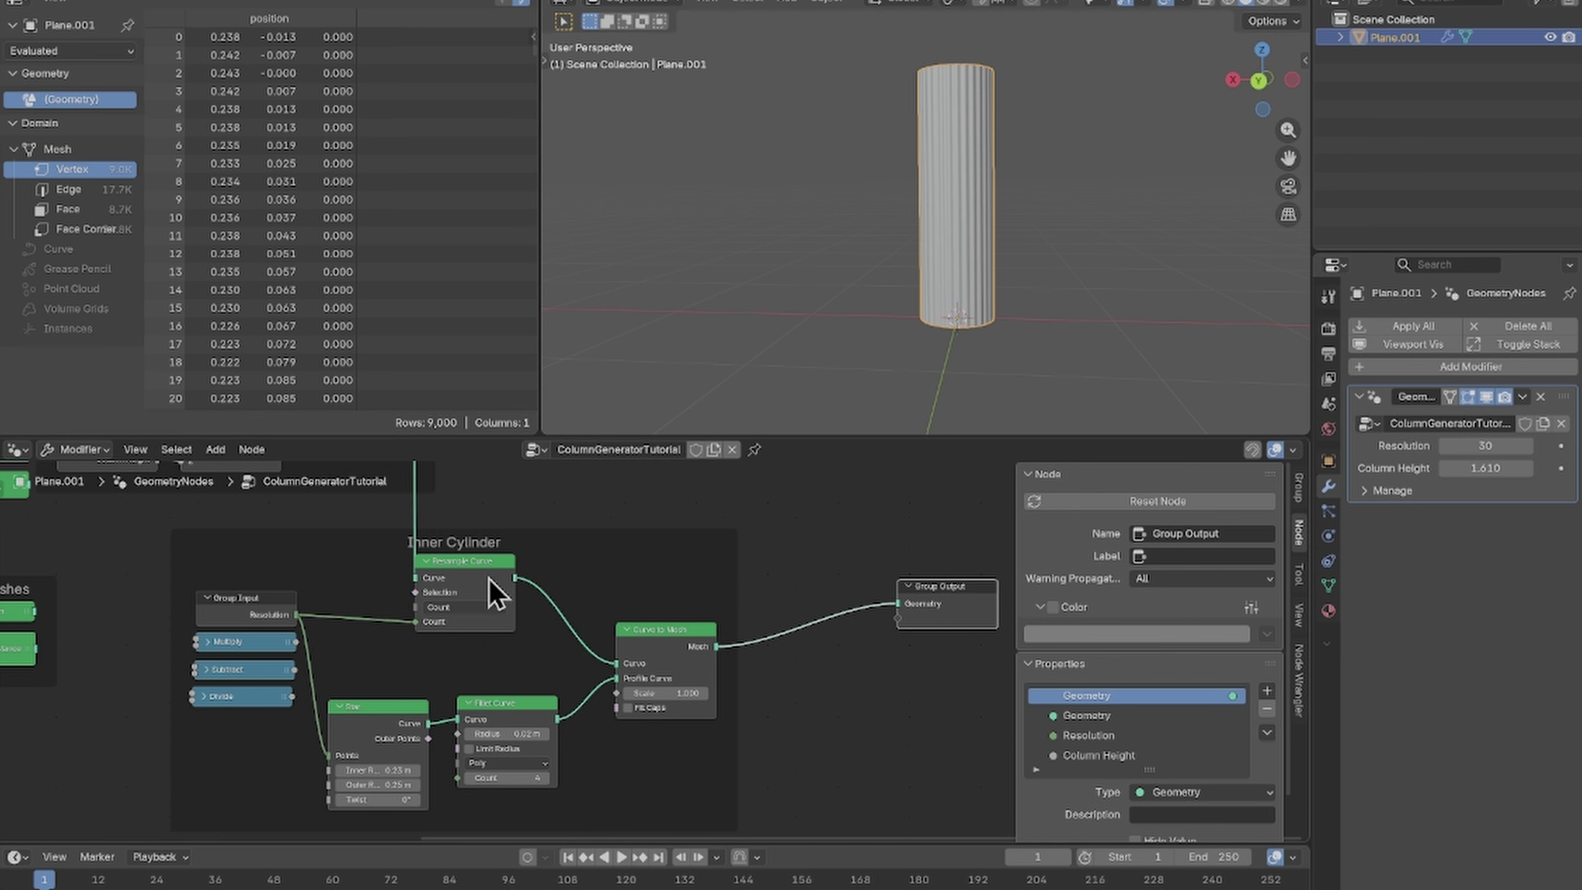
Step: Move the Resample Curve node beside the Group Input in the Inner Cylinder frame and inspect the column
left_click_drag(495, 593, 413, 629)
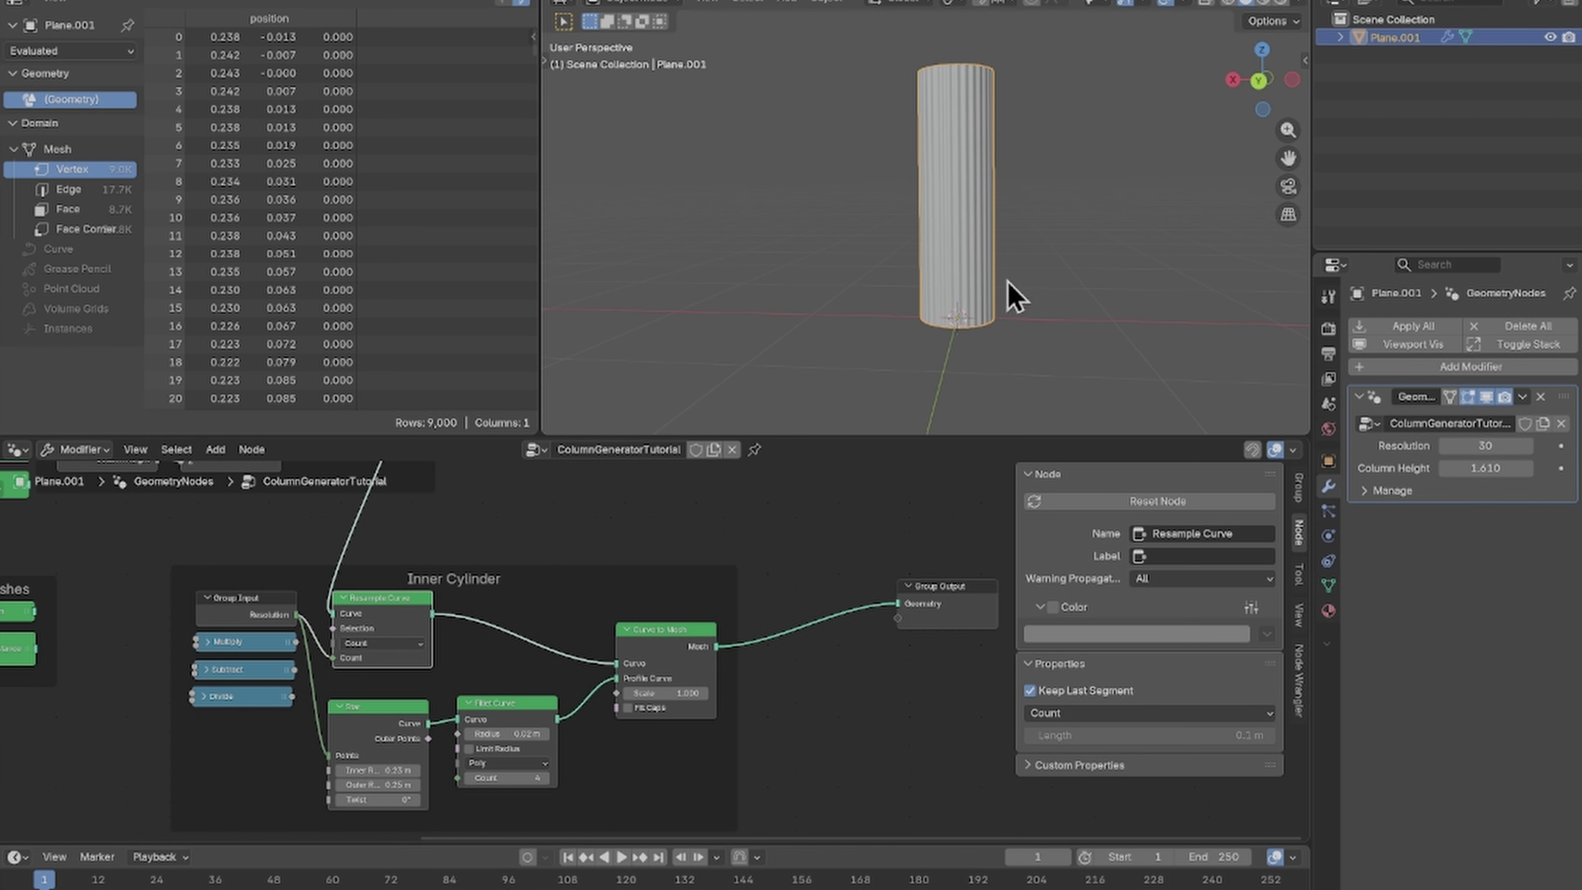
scroll(950, 322, "up", 3)
scroll(950, 322, "down", 4)
mouse_move(944, 326)
middle_mouse_down()
mouse_move(968, 328)
mouse_move(955, 324)
middle_mouse_up()
scroll(970, 297, "up", 3)
scroll(972, 294, "down", 2)
scroll(971, 294, "up", 1)
scroll(519, 551, "down", 3)
scroll(569, 569, "down", 6)
Step: Rearrange the node layout so the Cube node sits just above the Curve Line frame
middle_click_drag(533, 523, 587, 579)
left_click_drag(461, 525, 518, 538)
left_click_drag(177, 537, 731, 545)
scroll(717, 561, "up", 6)
middle_click_drag(713, 575, 685, 624)
left_click_drag(686, 613, 385, 546)
scroll(524, 610, "up", 4)
middle_click_drag(525, 610, 470, 547)
left_click_drag(355, 507, 512, 619)
middle_click_drag(640, 622, 527, 563)
middle_click_drag(406, 651, 406, 602)
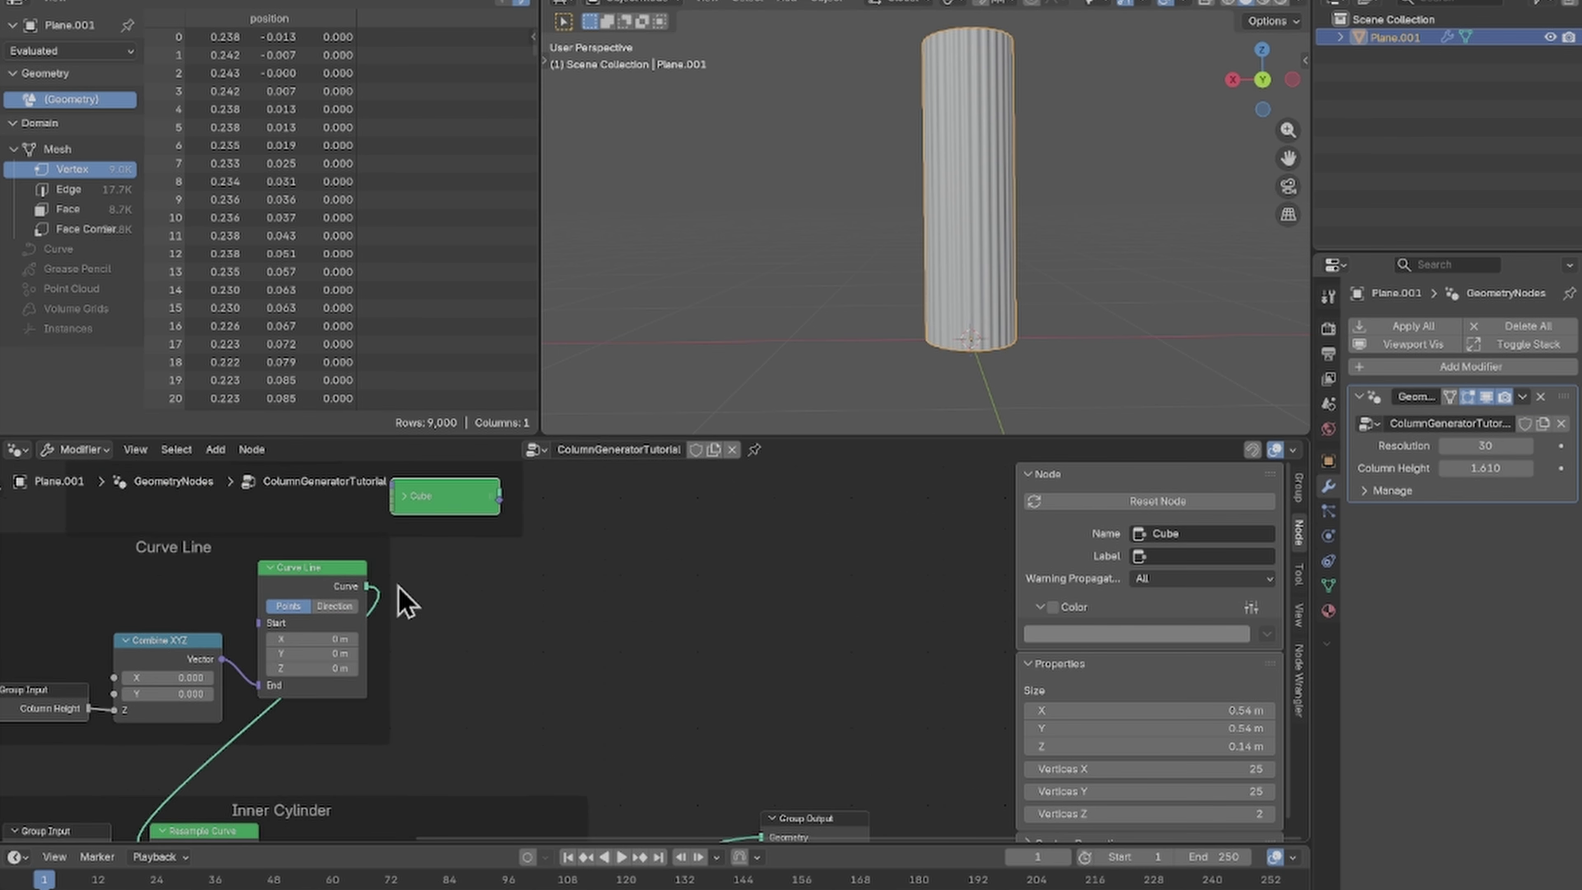
Step: Place an Instance on Points node beside the Curve Line node
left_click(340, 585)
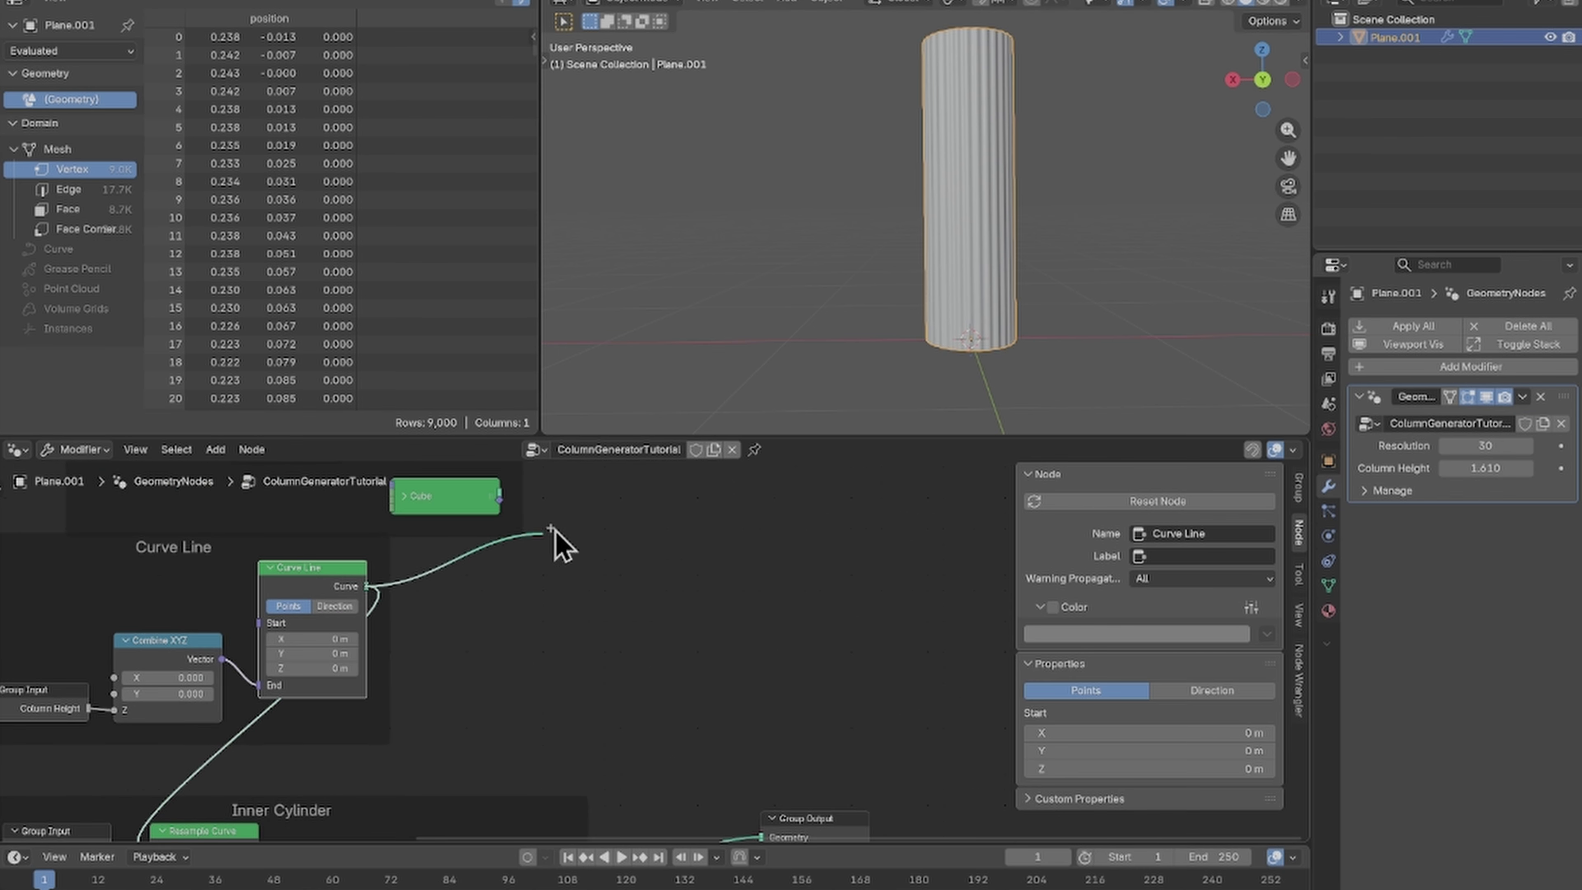
left_click_drag(552, 531, 555, 530)
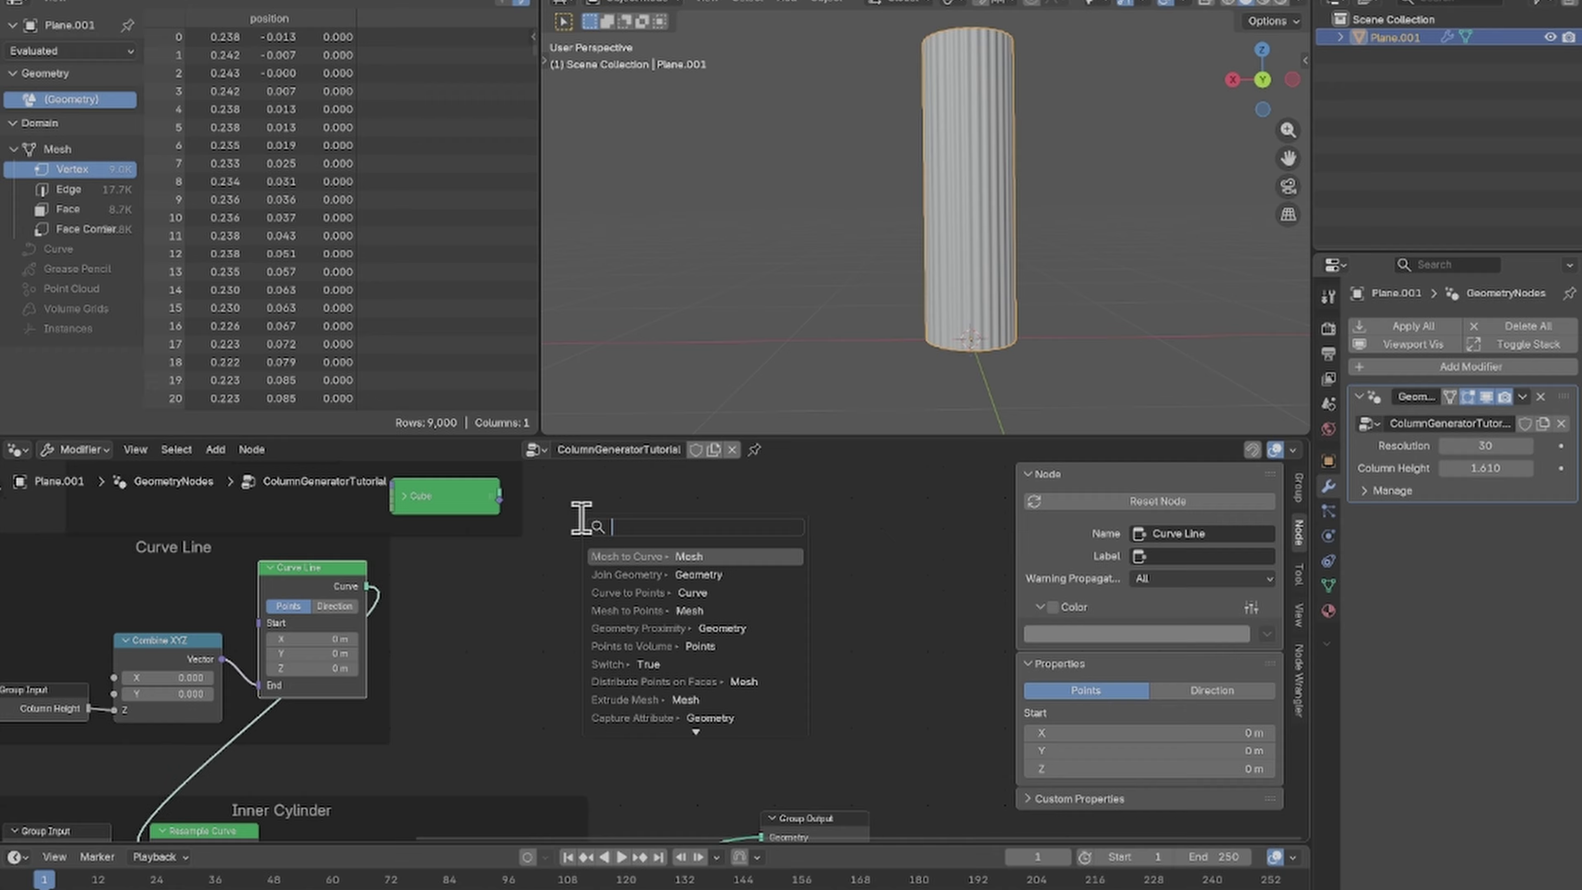
type("i")
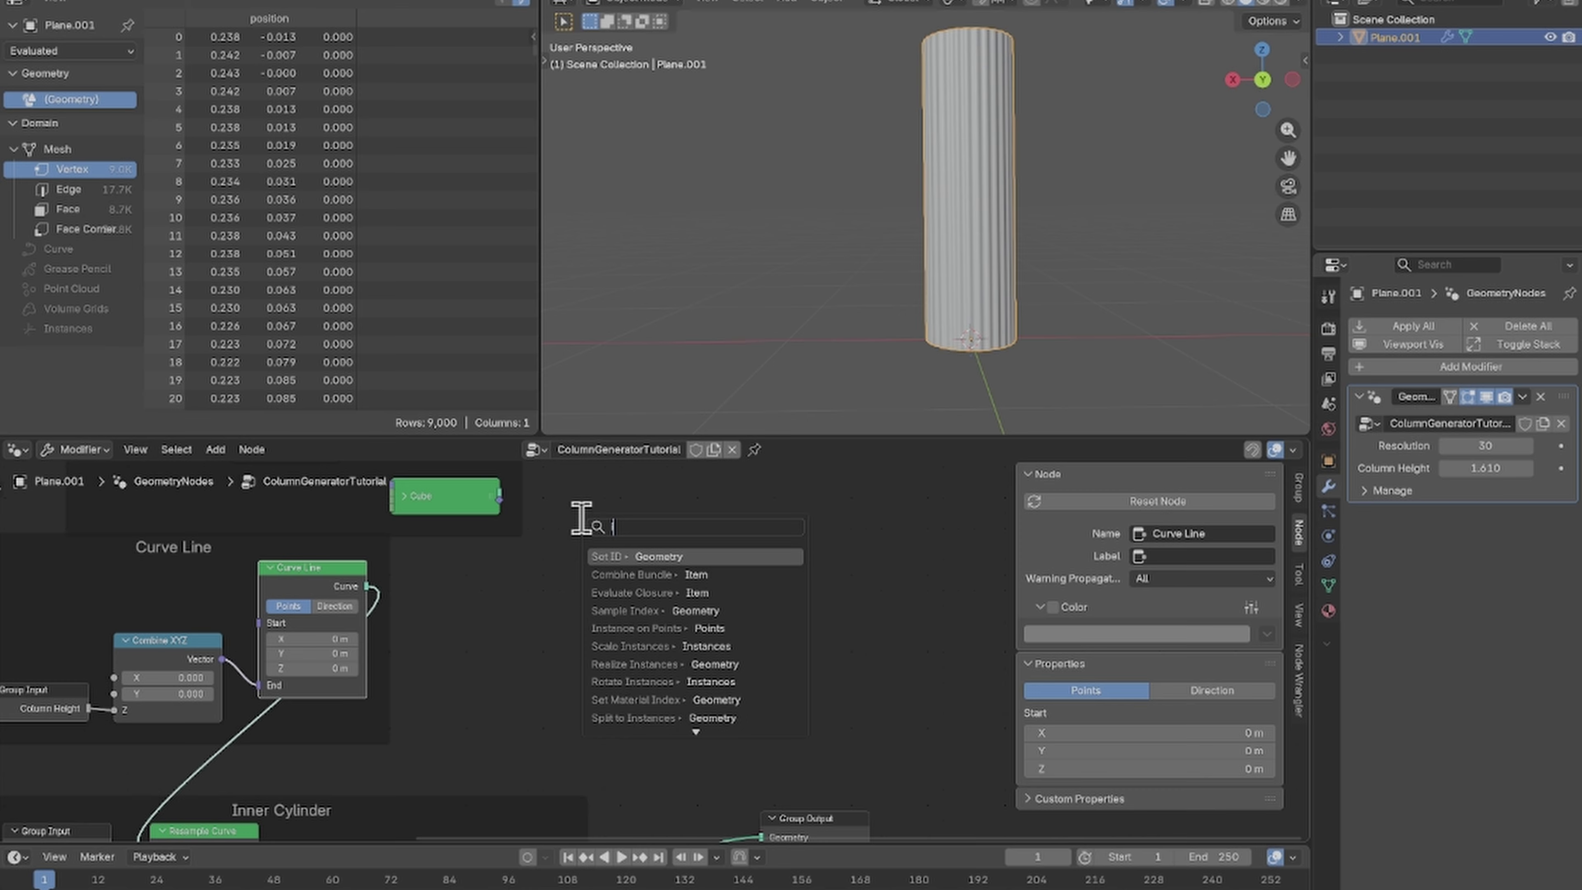
left_click(630, 628)
scroll(636, 576, "down", 4)
scroll(618, 565, "up", 6)
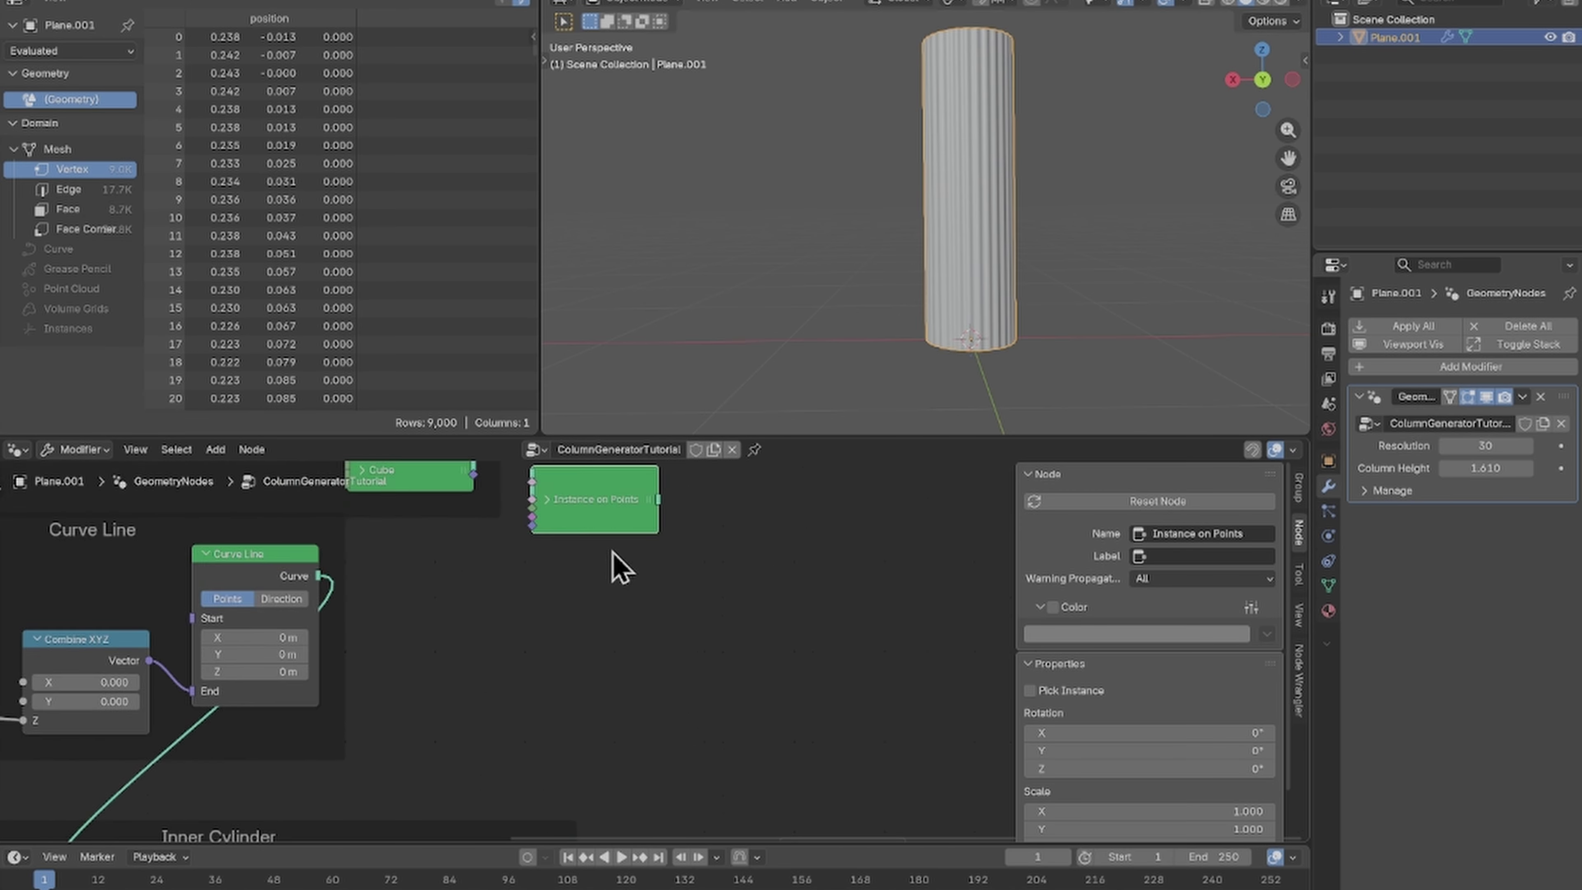
Step: Connect the Curve Line output to the Points input of Instance on Points and the Cube mesh to its Instance input
left_click_drag(305, 690, 390, 682)
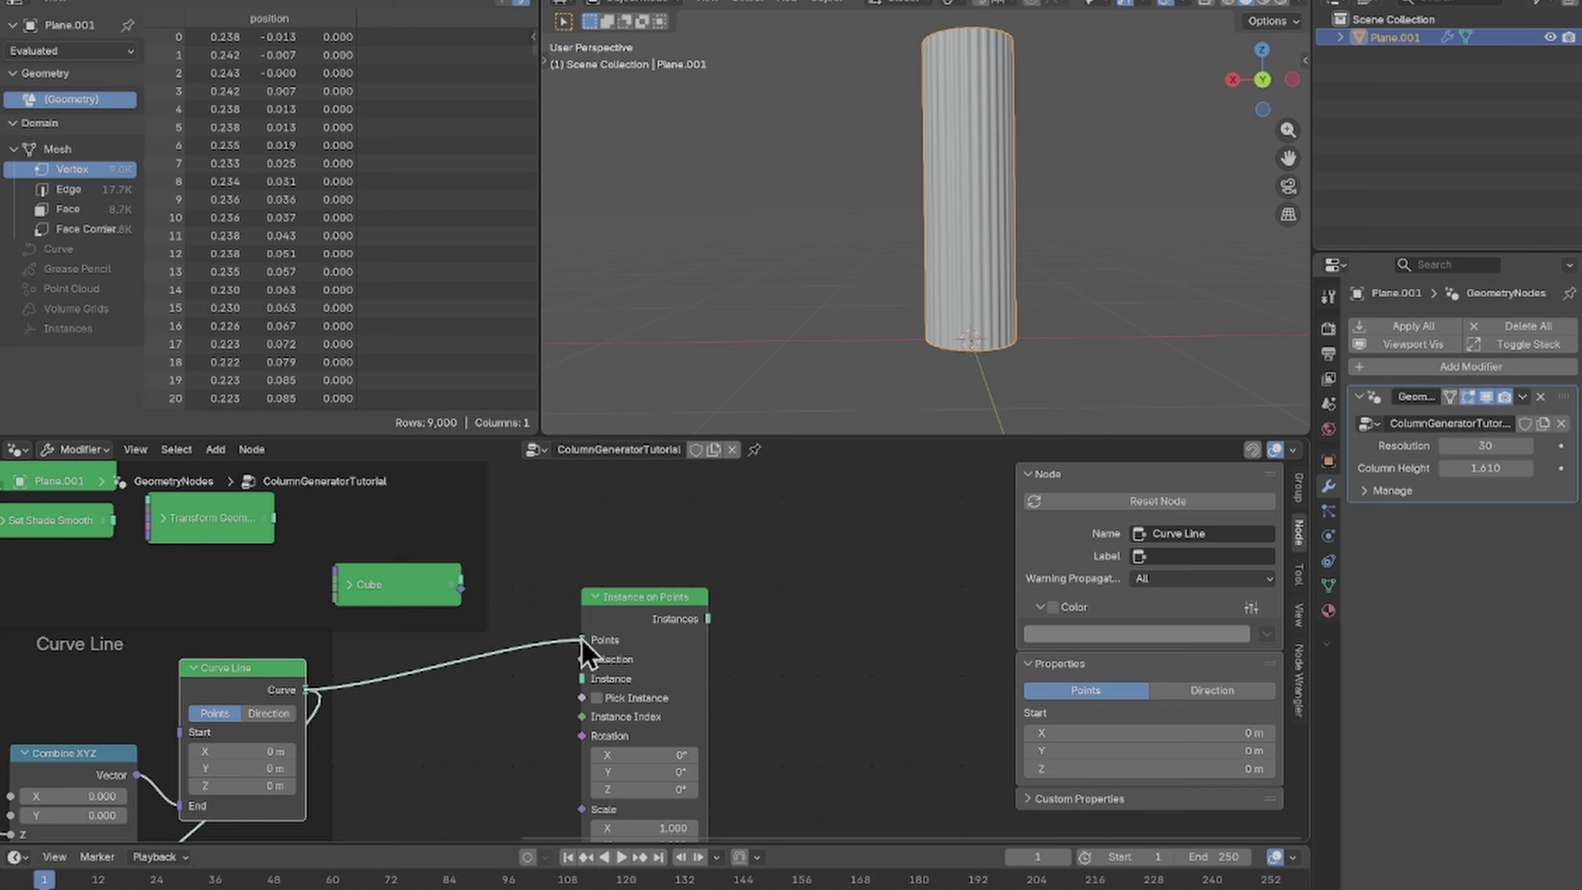
left_click_drag(460, 588, 592, 682)
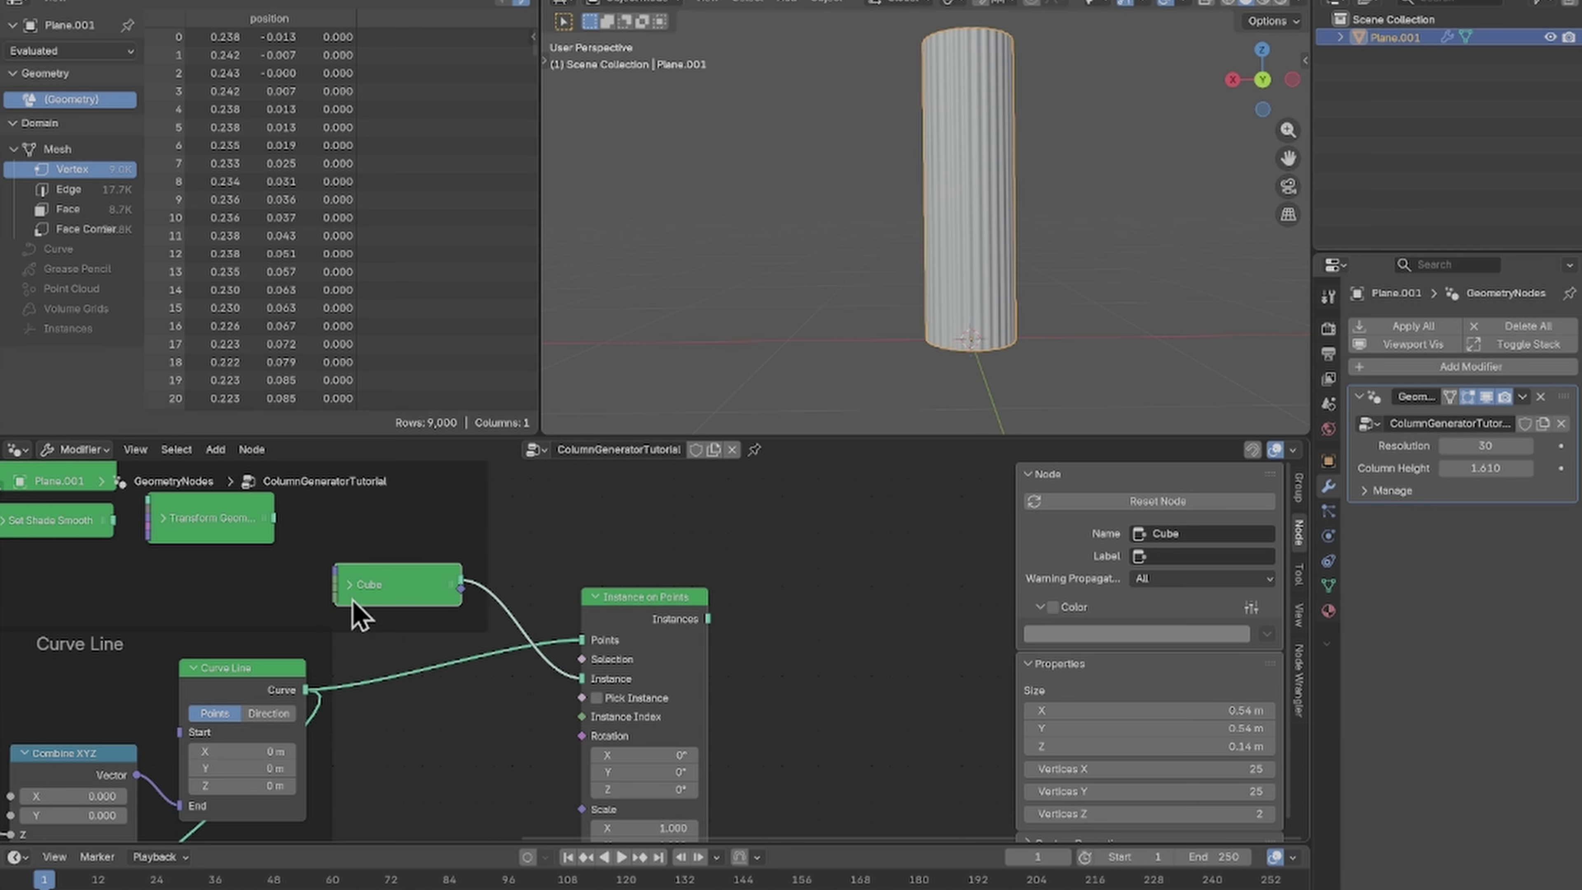
Step: Preview the Instance on Points output with a Viewer node
middle_click_drag(642, 662, 555, 615)
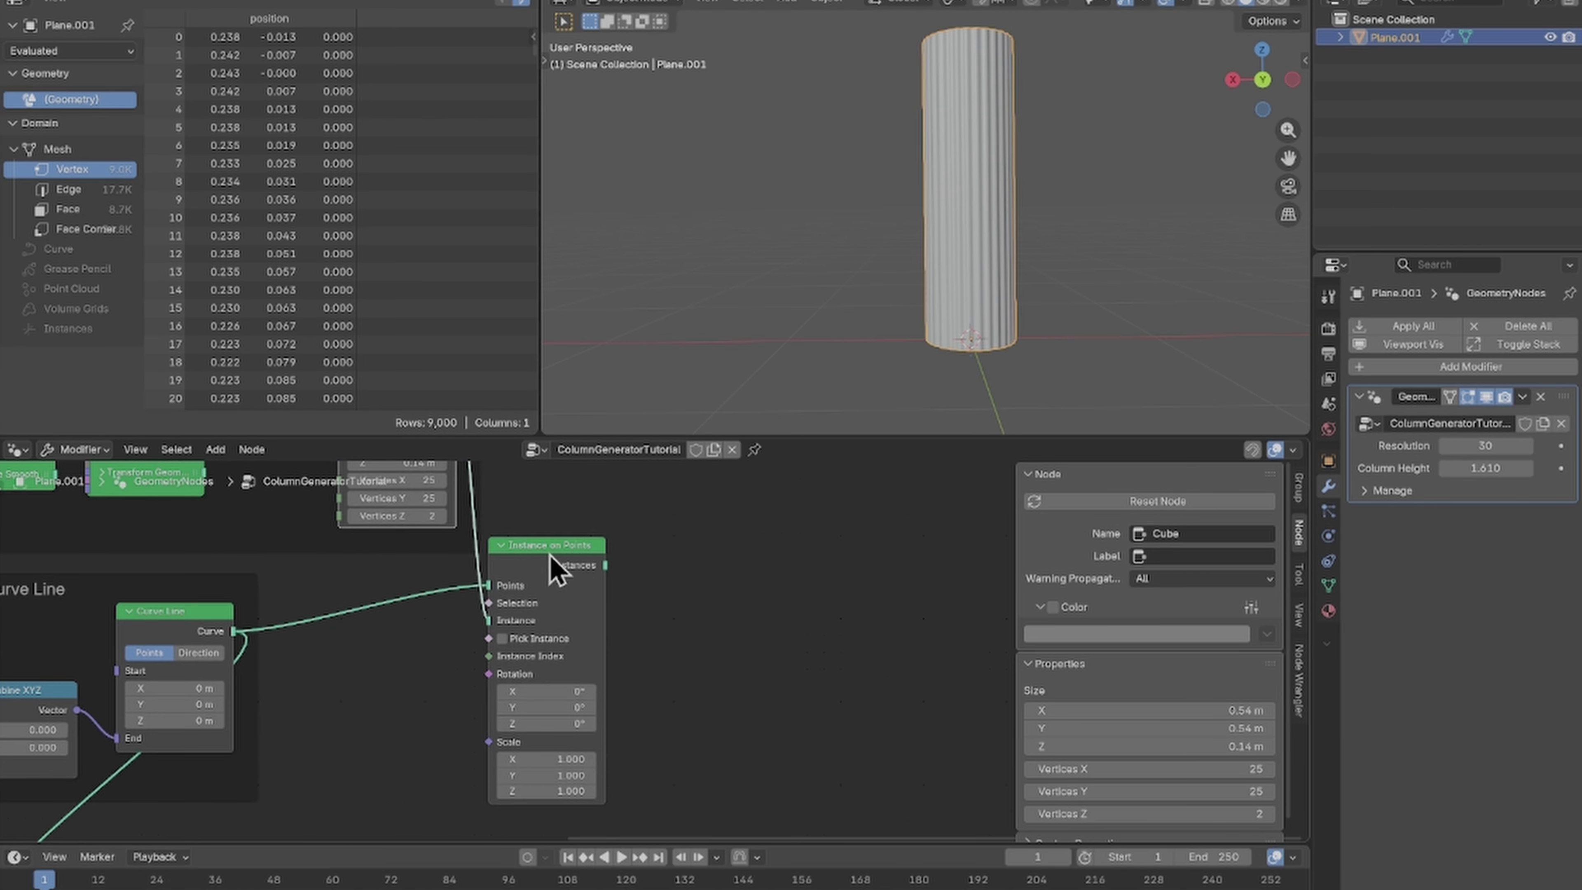
left_click(550, 561, "ctrl+shift")
scroll(933, 237, "down", 1)
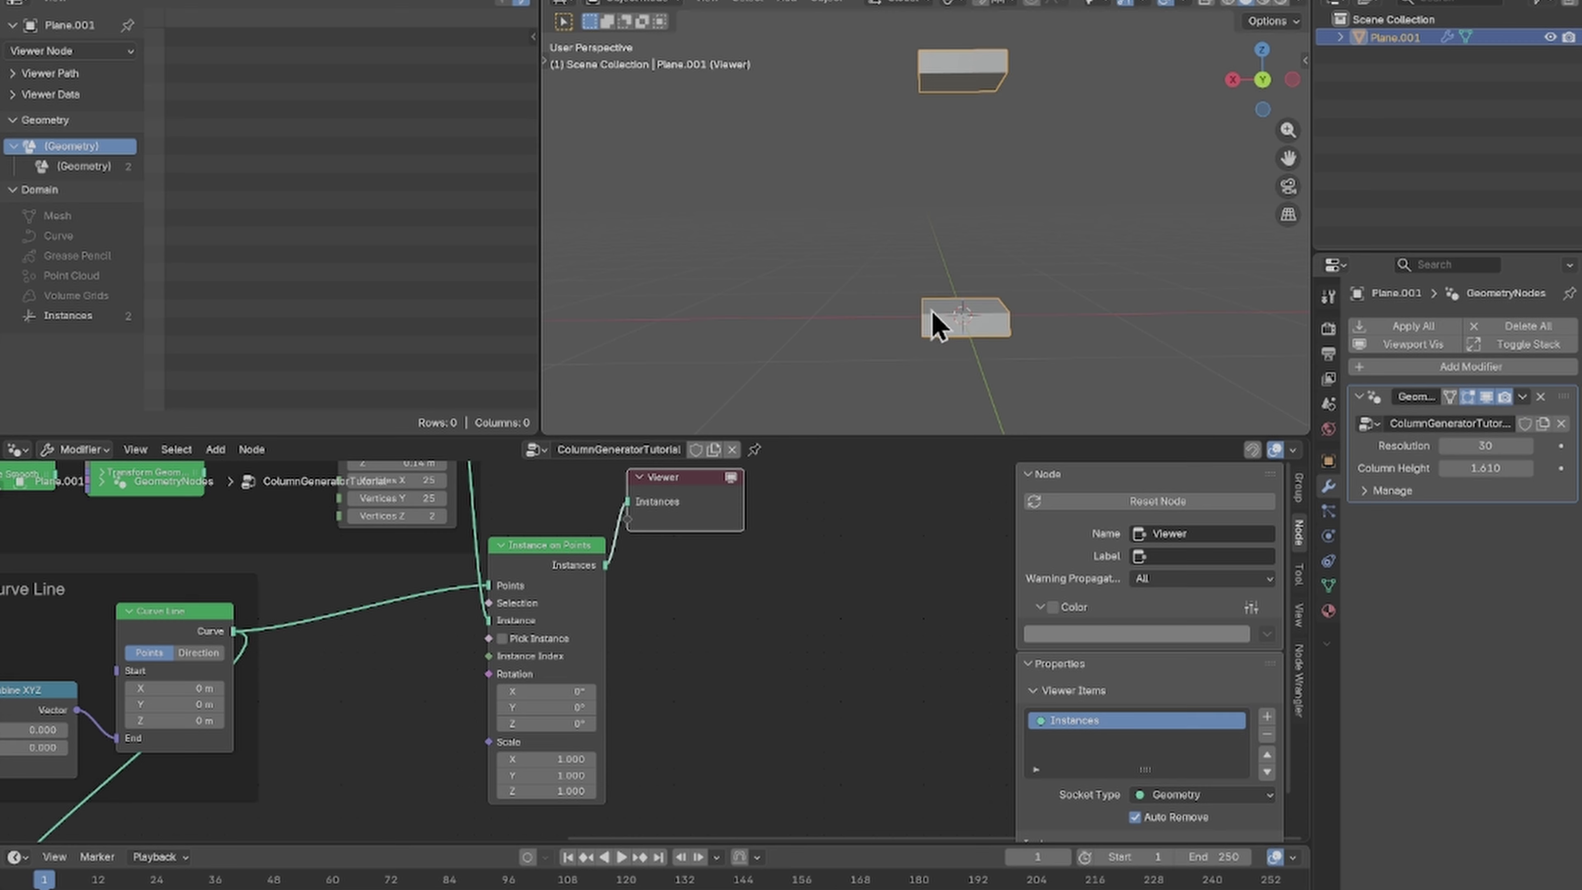
Step: Add a Group Input node in the Cube frame and connect its Resolution through a reroute to the Cube's Vertices X, Y and Z
scroll(901, 334, "up", 1)
middle_click_drag(416, 488, 484, 553)
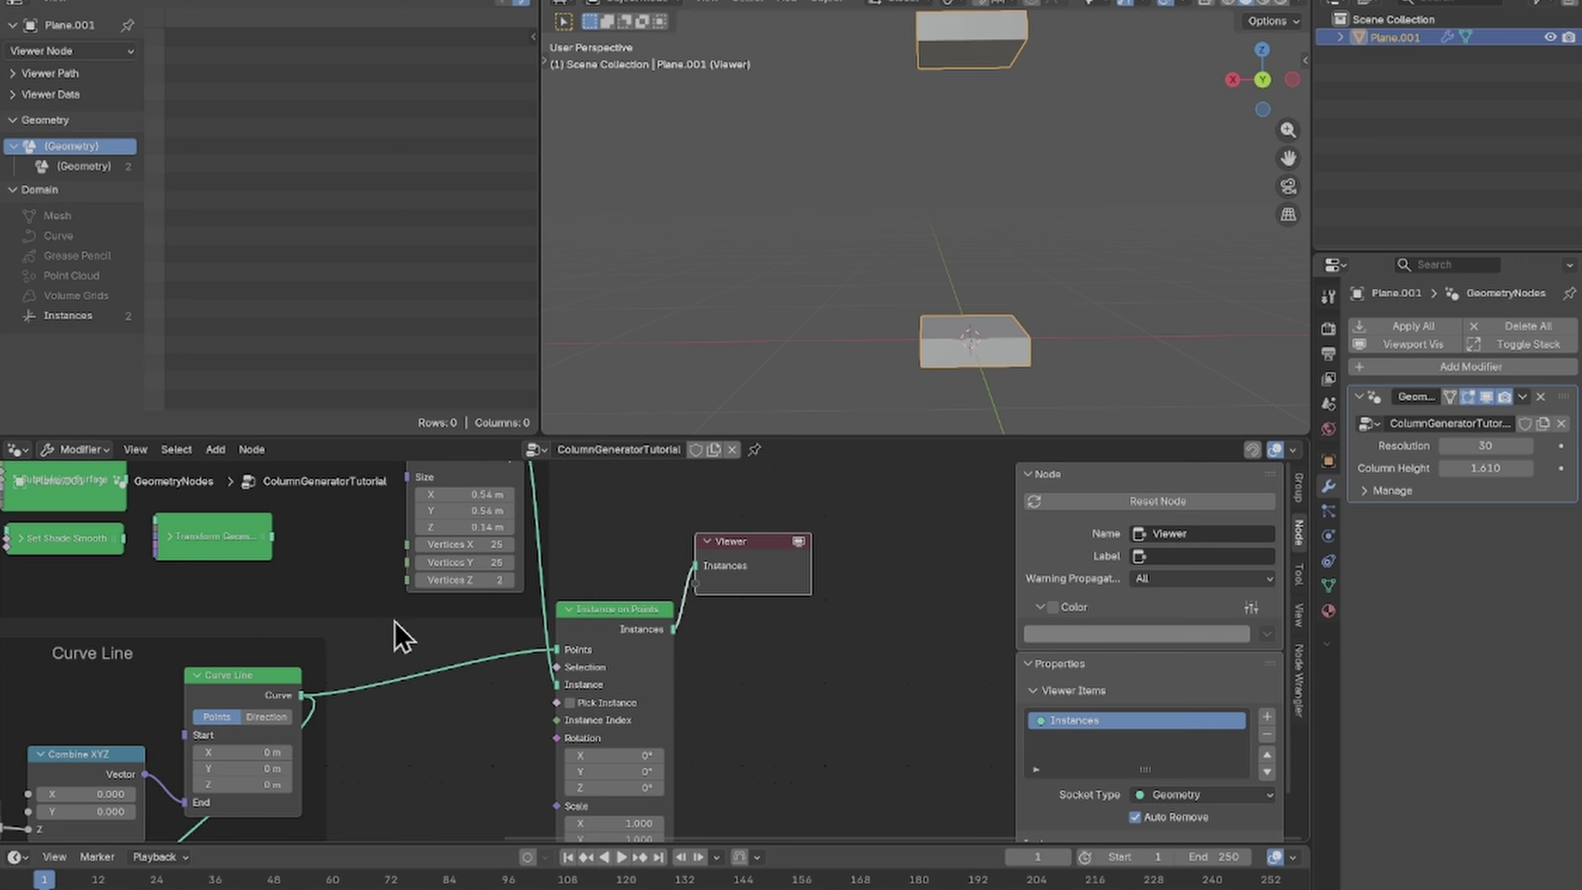
scroll(430, 679, "down", 3)
middle_click_drag(504, 771, 568, 783)
scroll(445, 522, "up", 3)
key("shift+a")
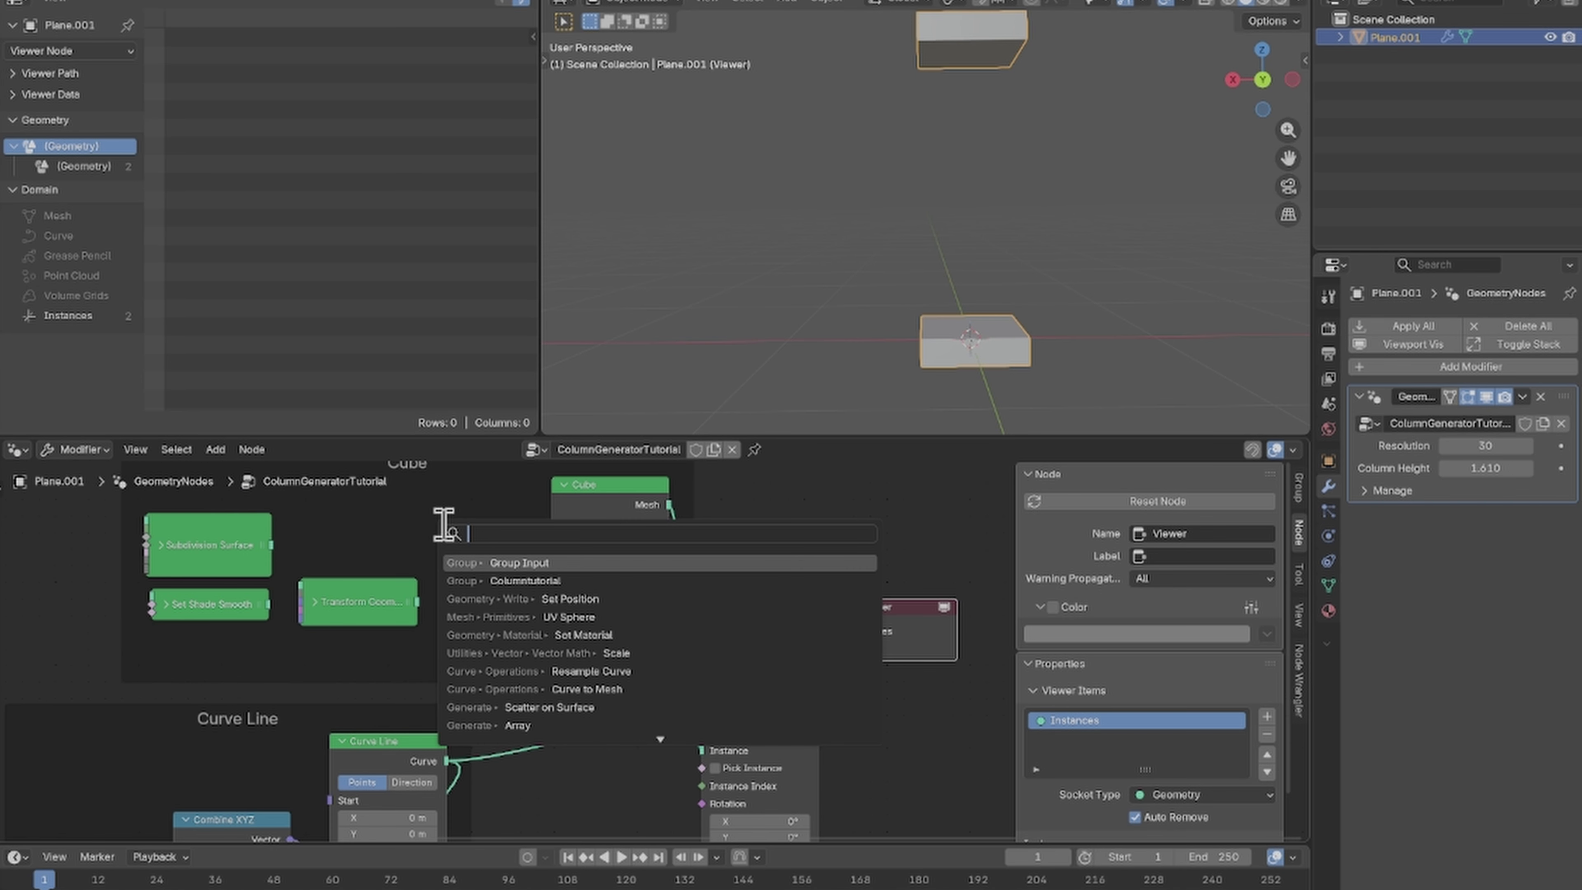
key("Return")
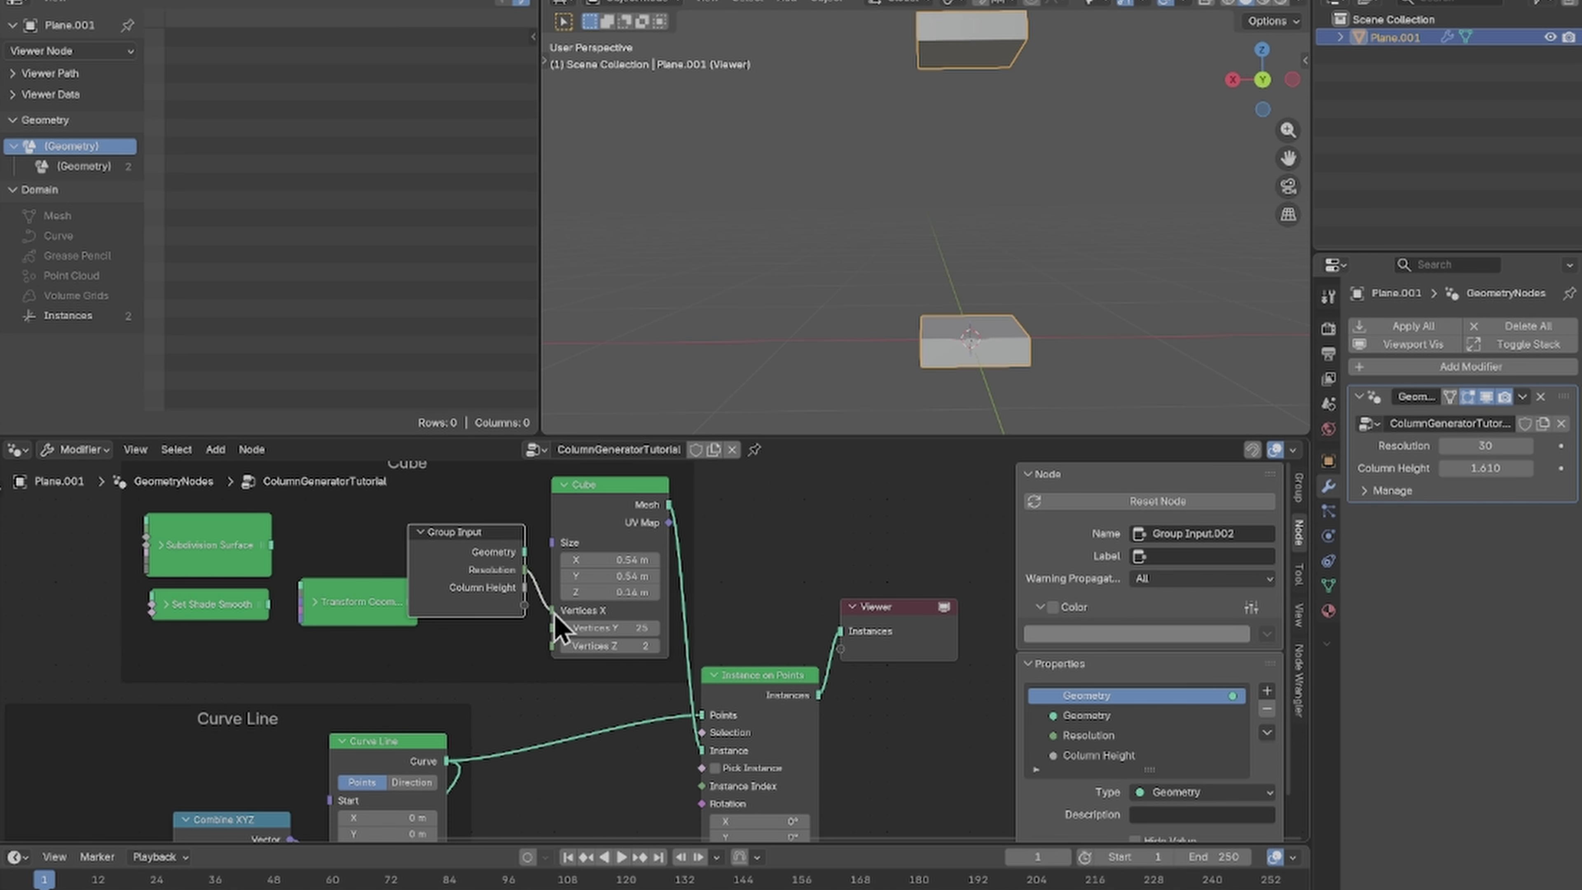
left_click(372, 563)
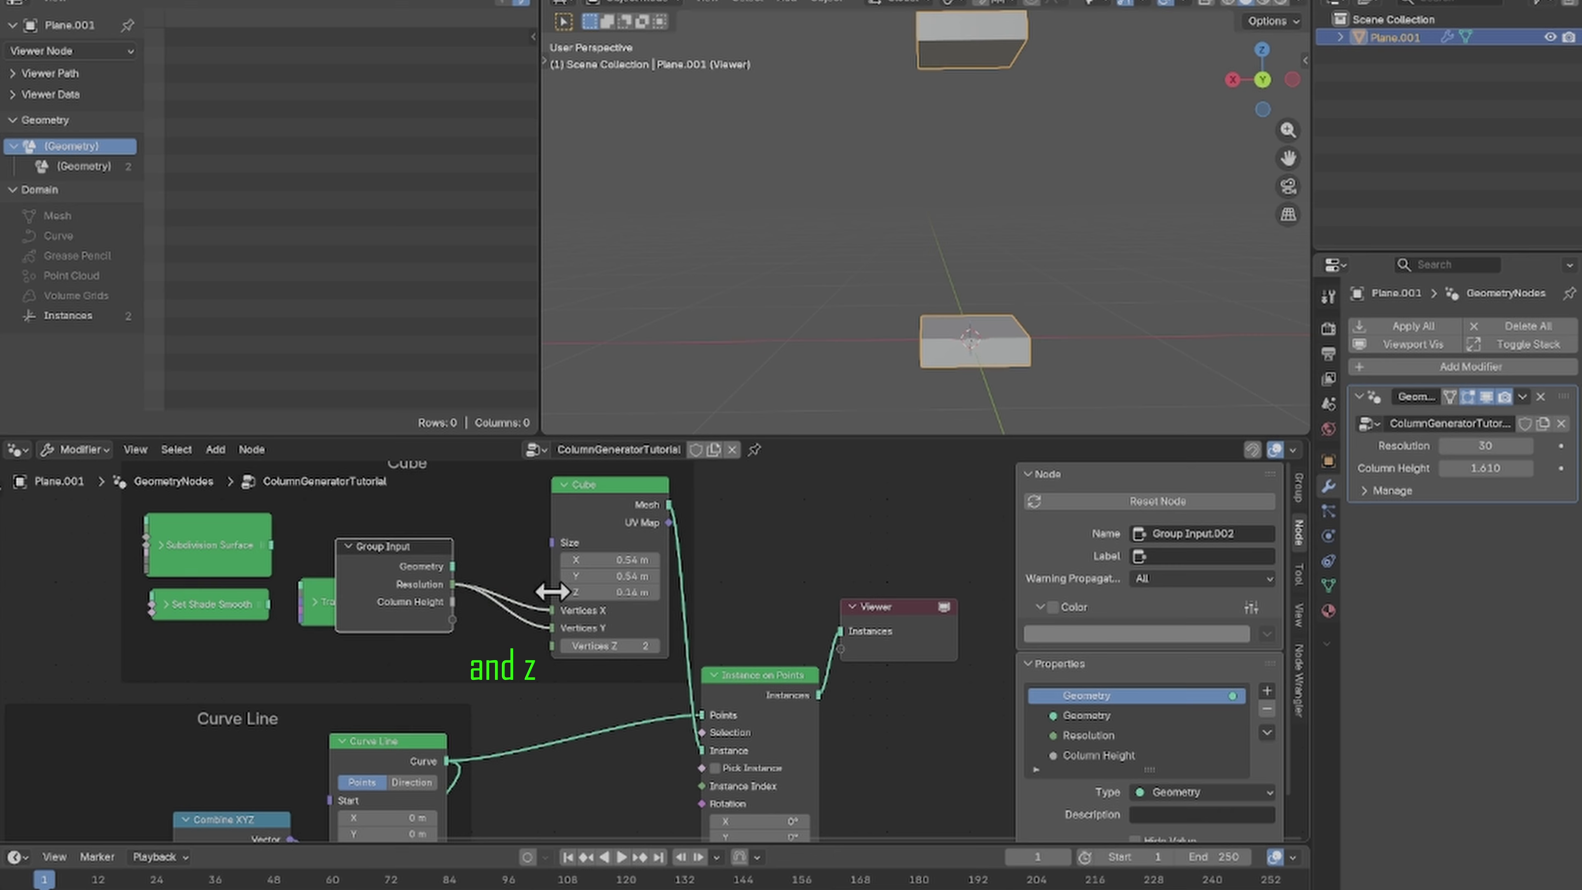
right_click_drag(497, 549, 516, 653, "shift")
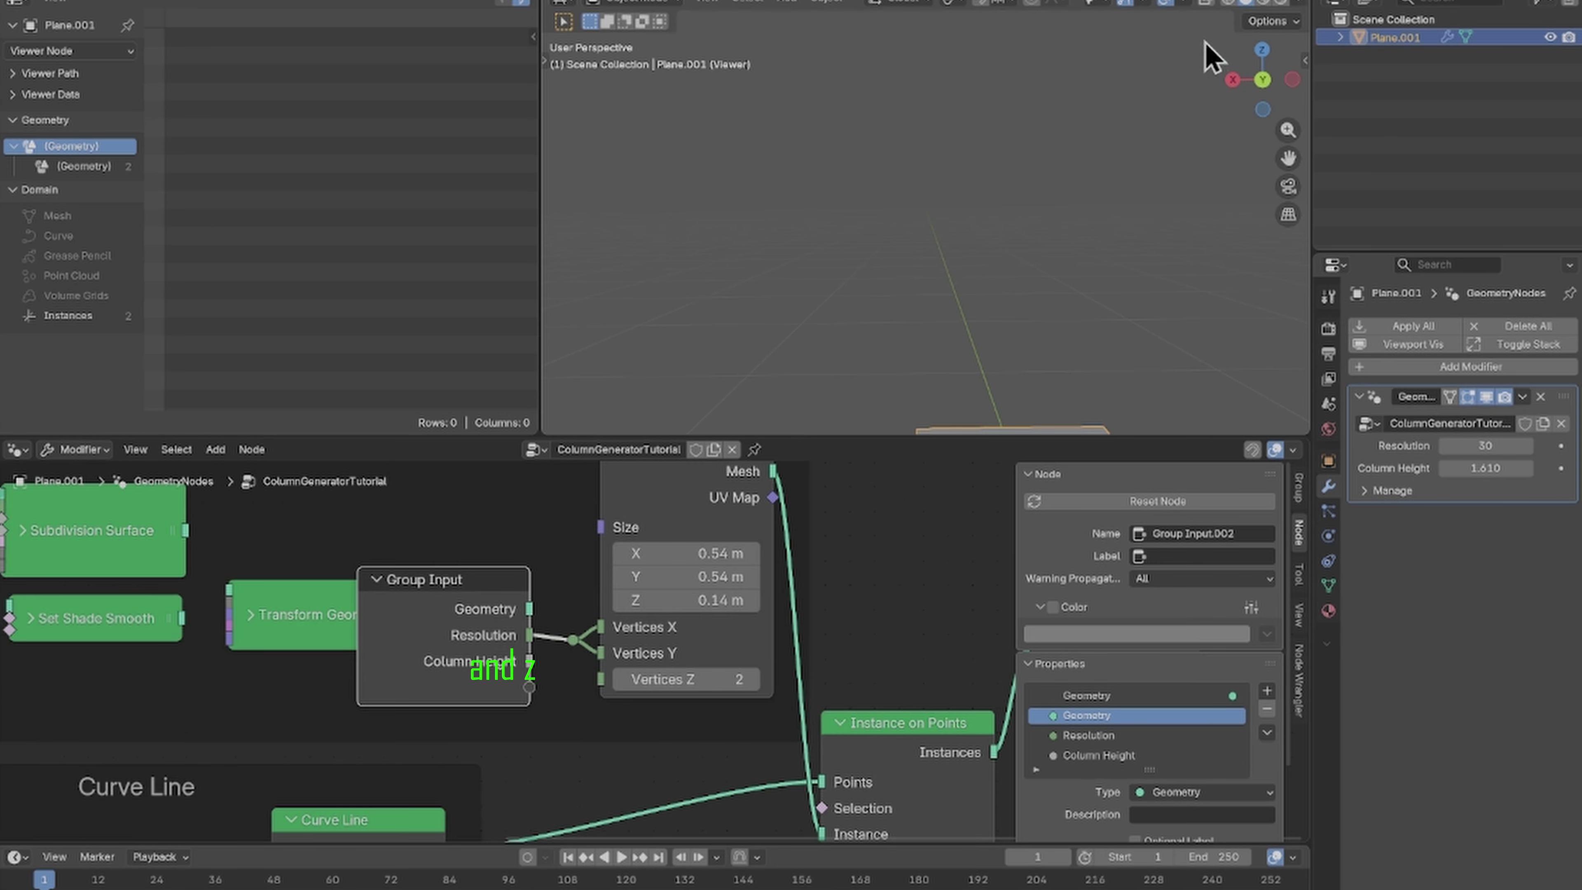
Step: Show the viewport in wireframe and examine the cube's mesh density up close
left_click(1230, 3)
mouse_move(908, 358)
middle_mouse_down()
mouse_move(930, 204)
mouse_move(886, 159)
mouse_move(915, 184)
middle_mouse_up()
scroll(894, 175, "up", 3)
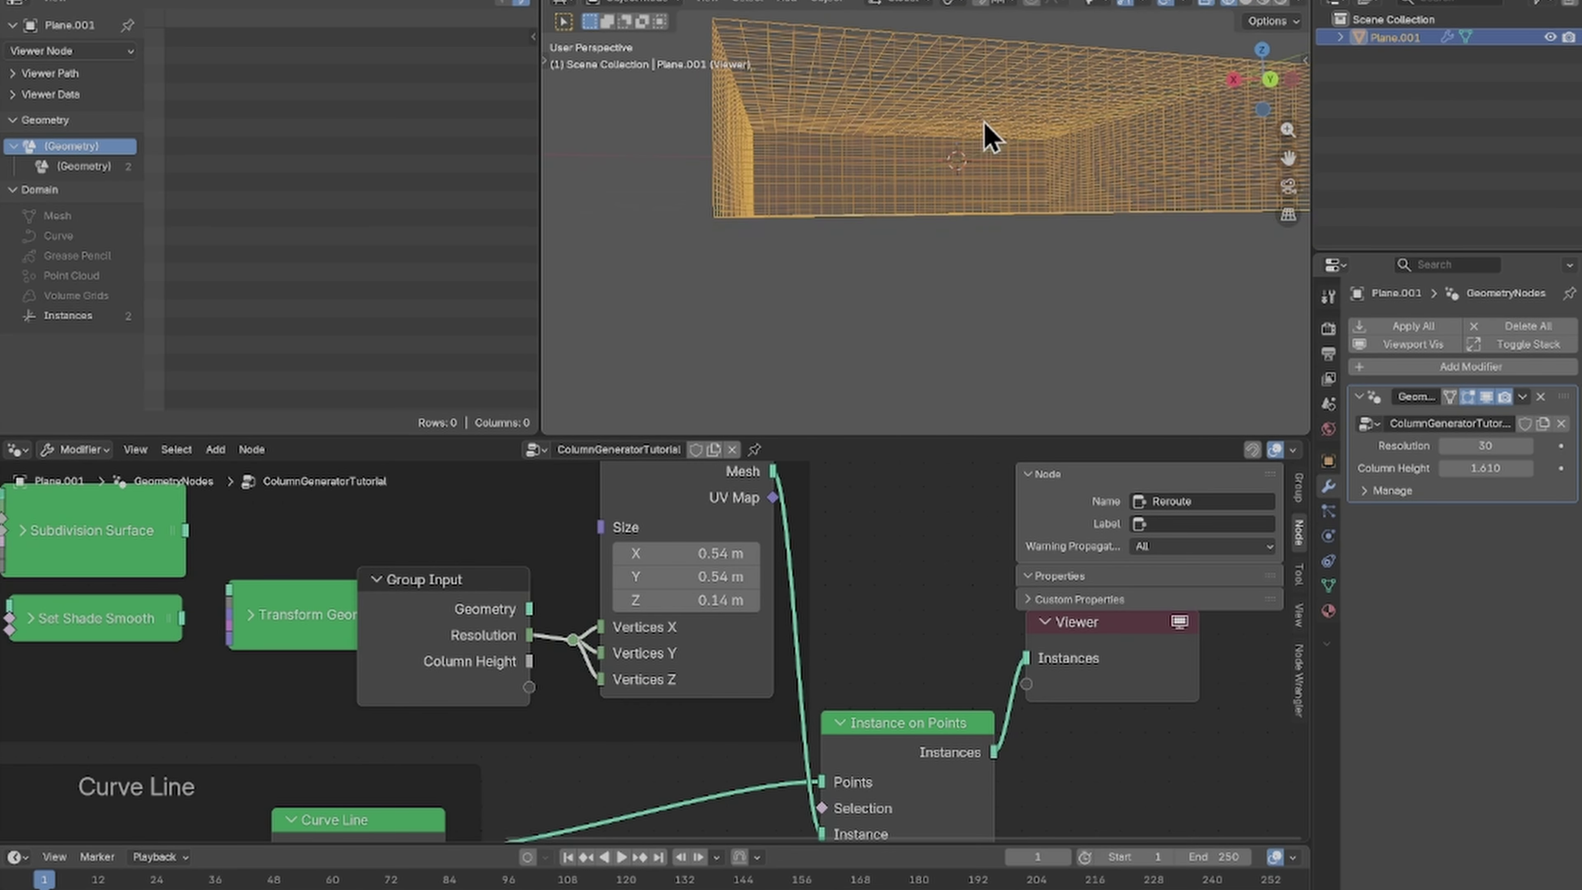
scroll(995, 133, "up", 2)
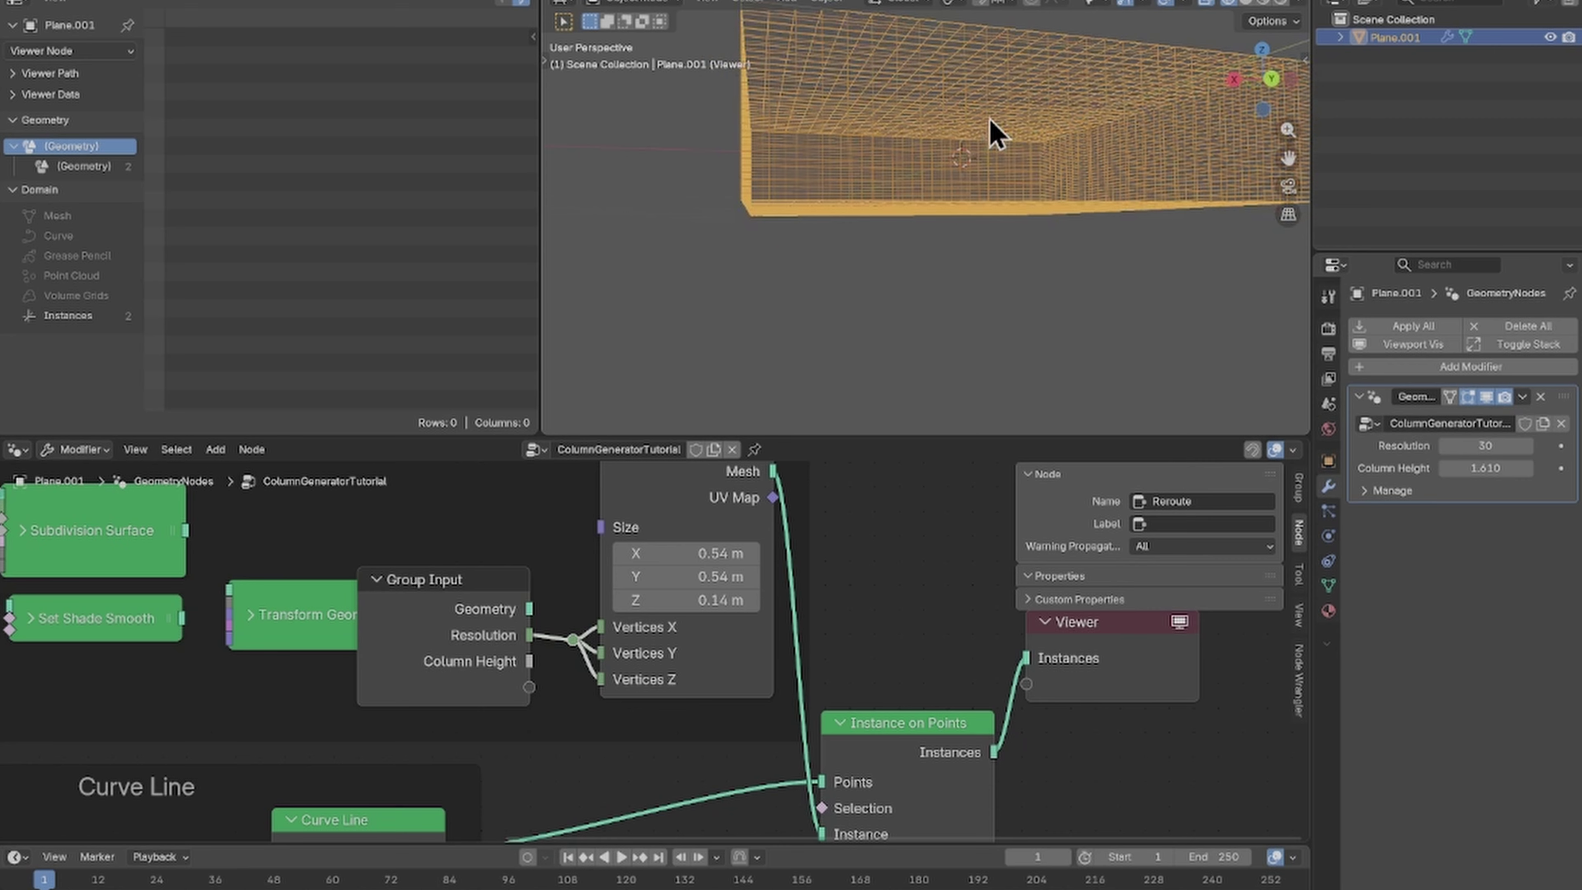
scroll(995, 133, "down", 3)
middle_click_drag(1007, 152, 1010, 170)
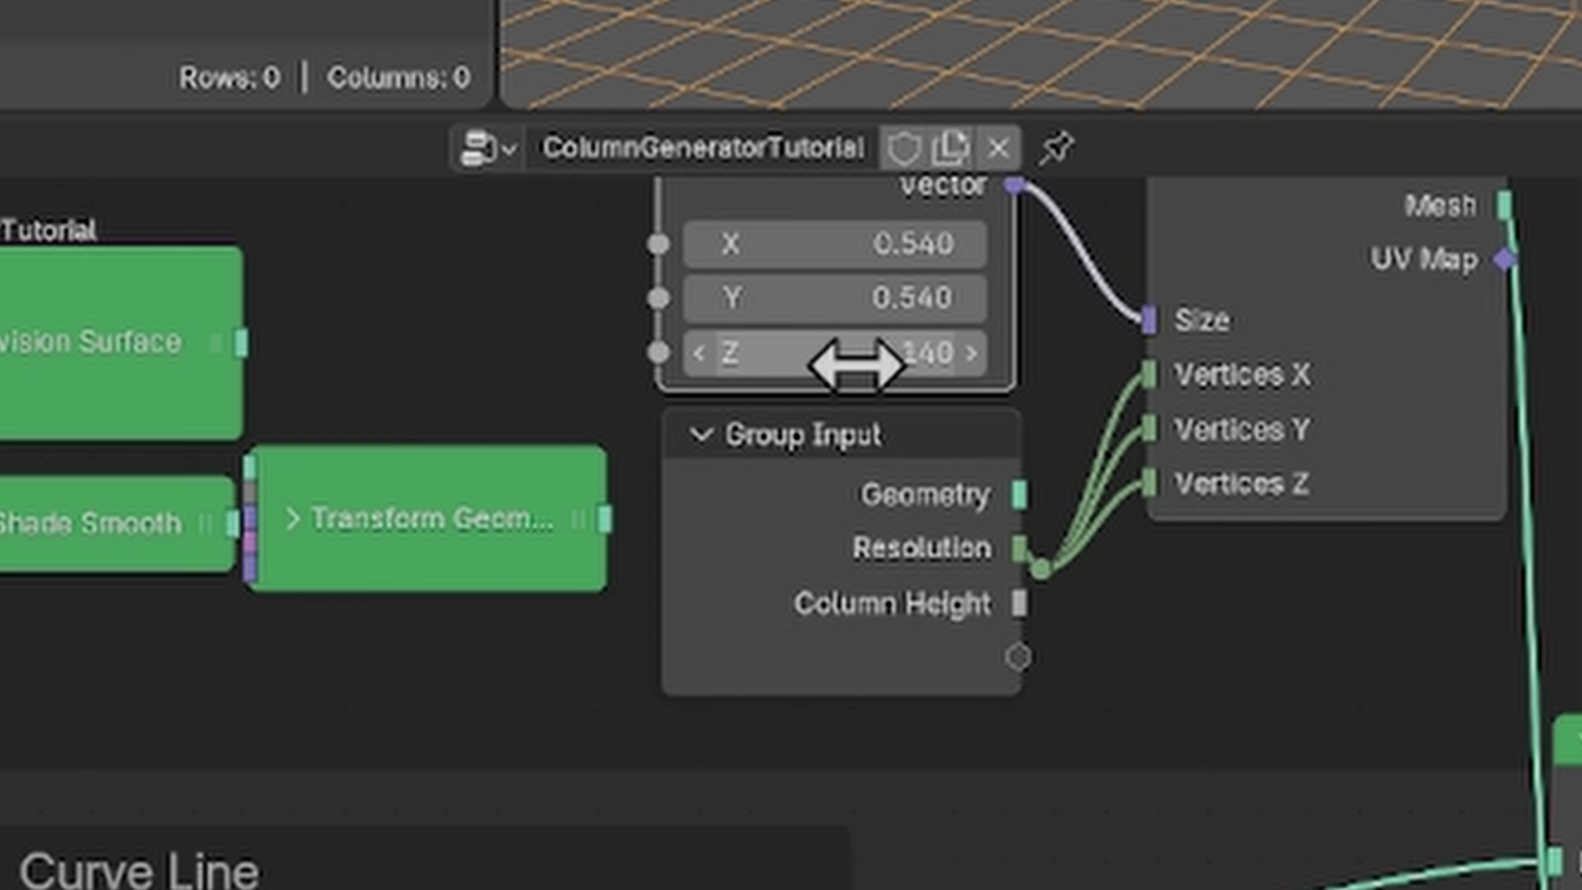
Step: Drive the Z value of the cube's size Combine XYZ with a Thickness group input and return the viewport to solid shading
mouse_move(857, 366)
left_mouse_down()
mouse_move(899, 366)
mouse_move(820, 366)
mouse_move(851, 367)
left_mouse_up()
scroll(972, 239, "down", 3)
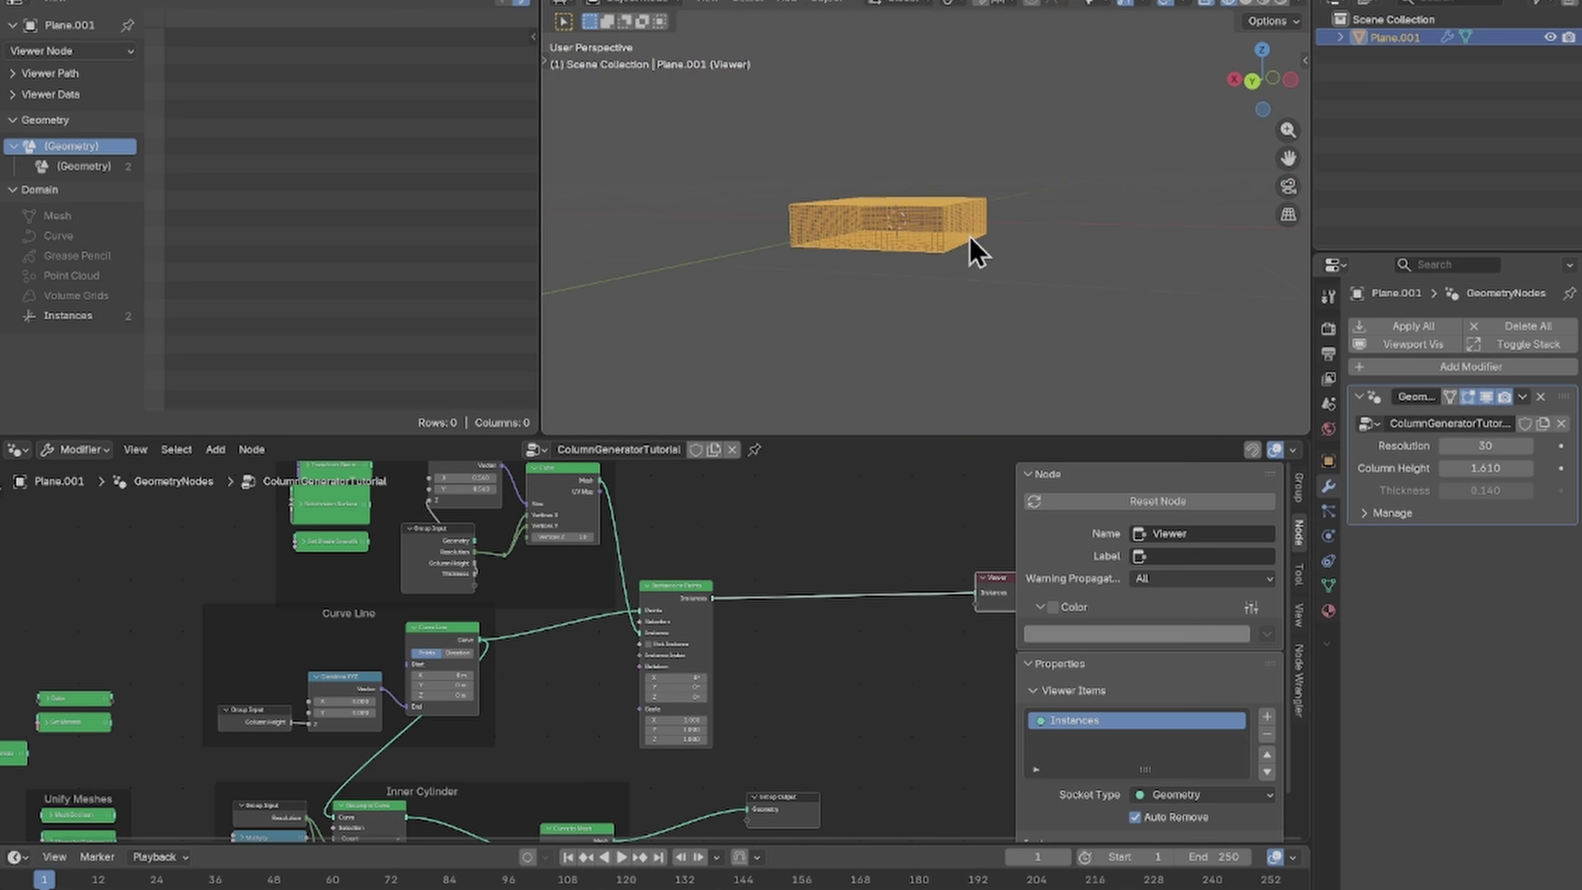
middle_click_drag(972, 239, 949, 325)
left_click(1245, 2)
mouse_move(1000, 226)
middle_mouse_down()
mouse_move(996, 239)
mouse_move(990, 214)
middle_mouse_up()
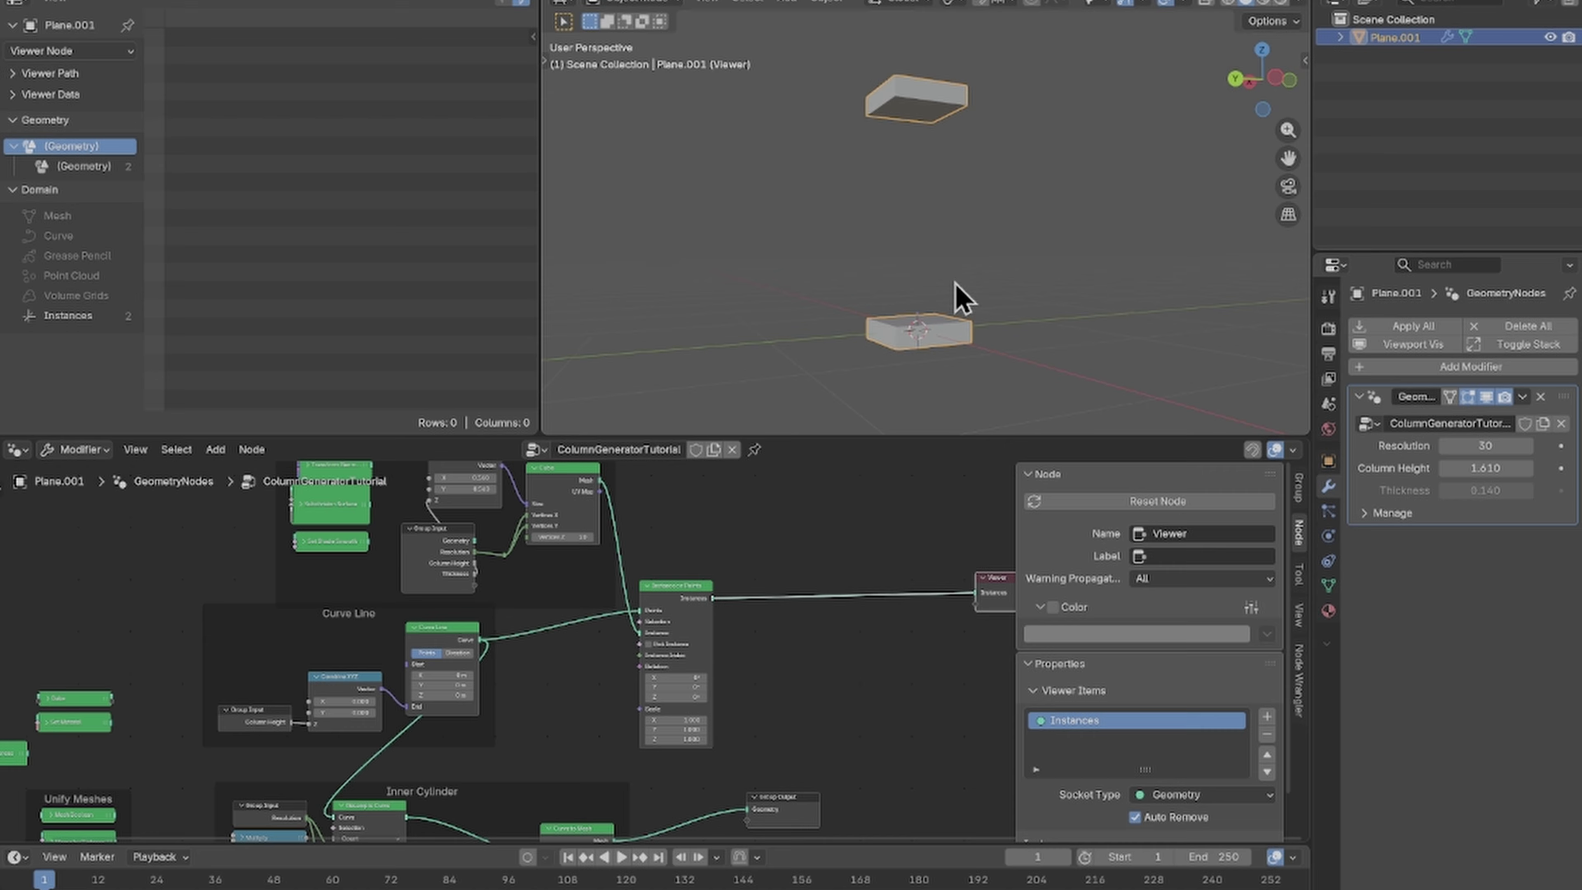
Step: Examine the lower block's position relative to the origin in front view
scroll(956, 286, "up", 3)
key("KP_1")
middle_click_drag(936, 354, 941, 261, "shift")
scroll(951, 424, "up", 4)
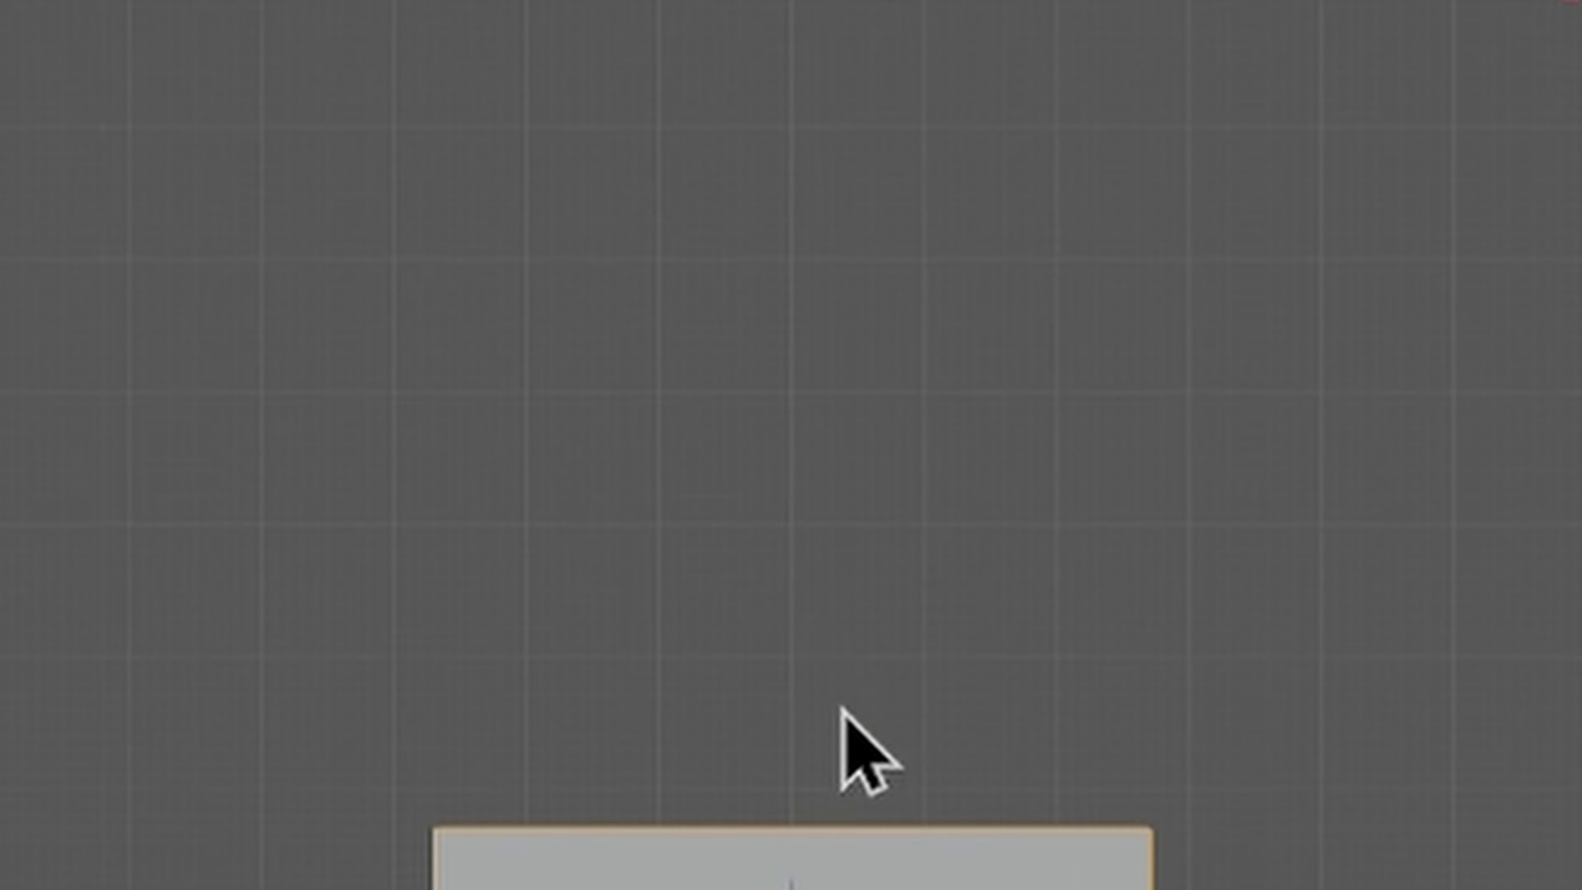
middle_click_drag(841, 708, 848, 212, "shift")
scroll(848, 211, "up", 4)
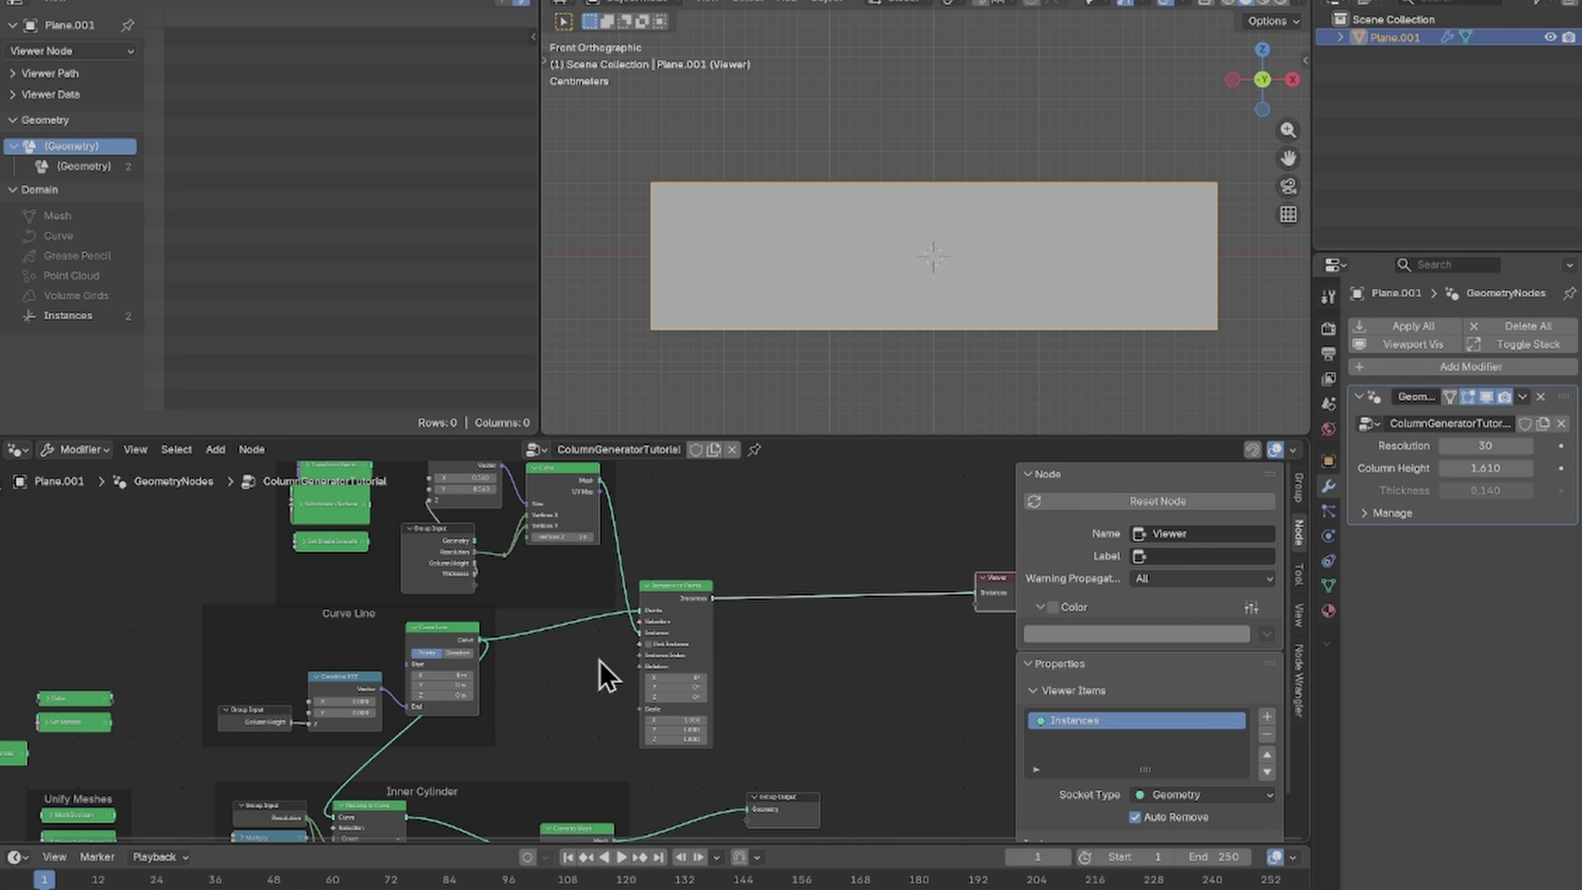
Step: Insert the Transform Geometry node between the Cube and Instance on Points nodes and expand it
scroll(579, 685, "up", 2)
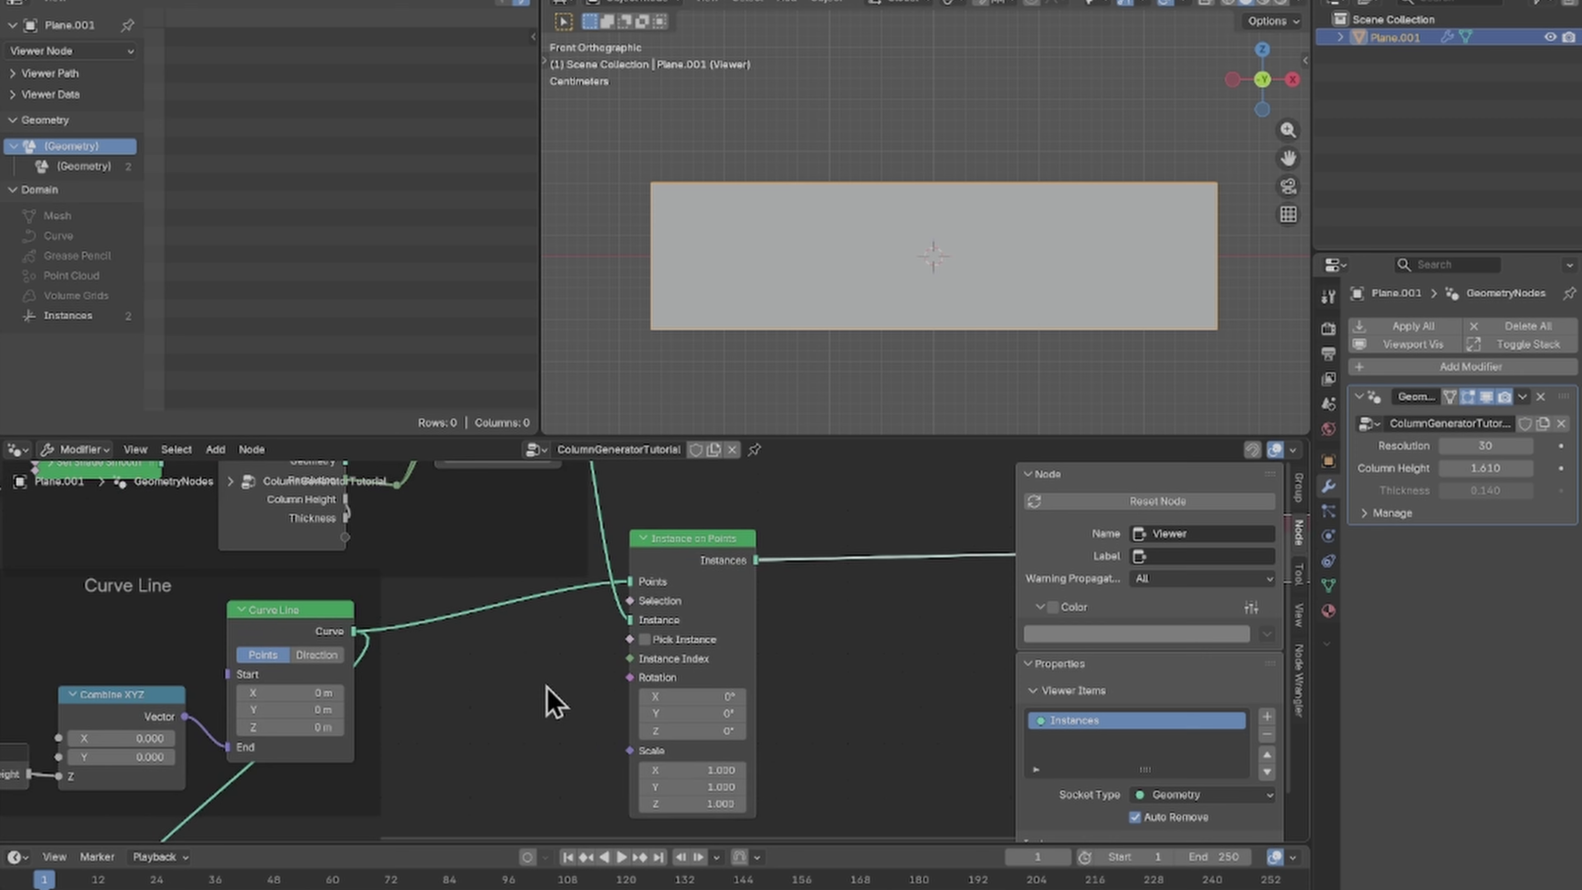
middle_click_drag(551, 700, 679, 845)
scroll(629, 706, "down", 4)
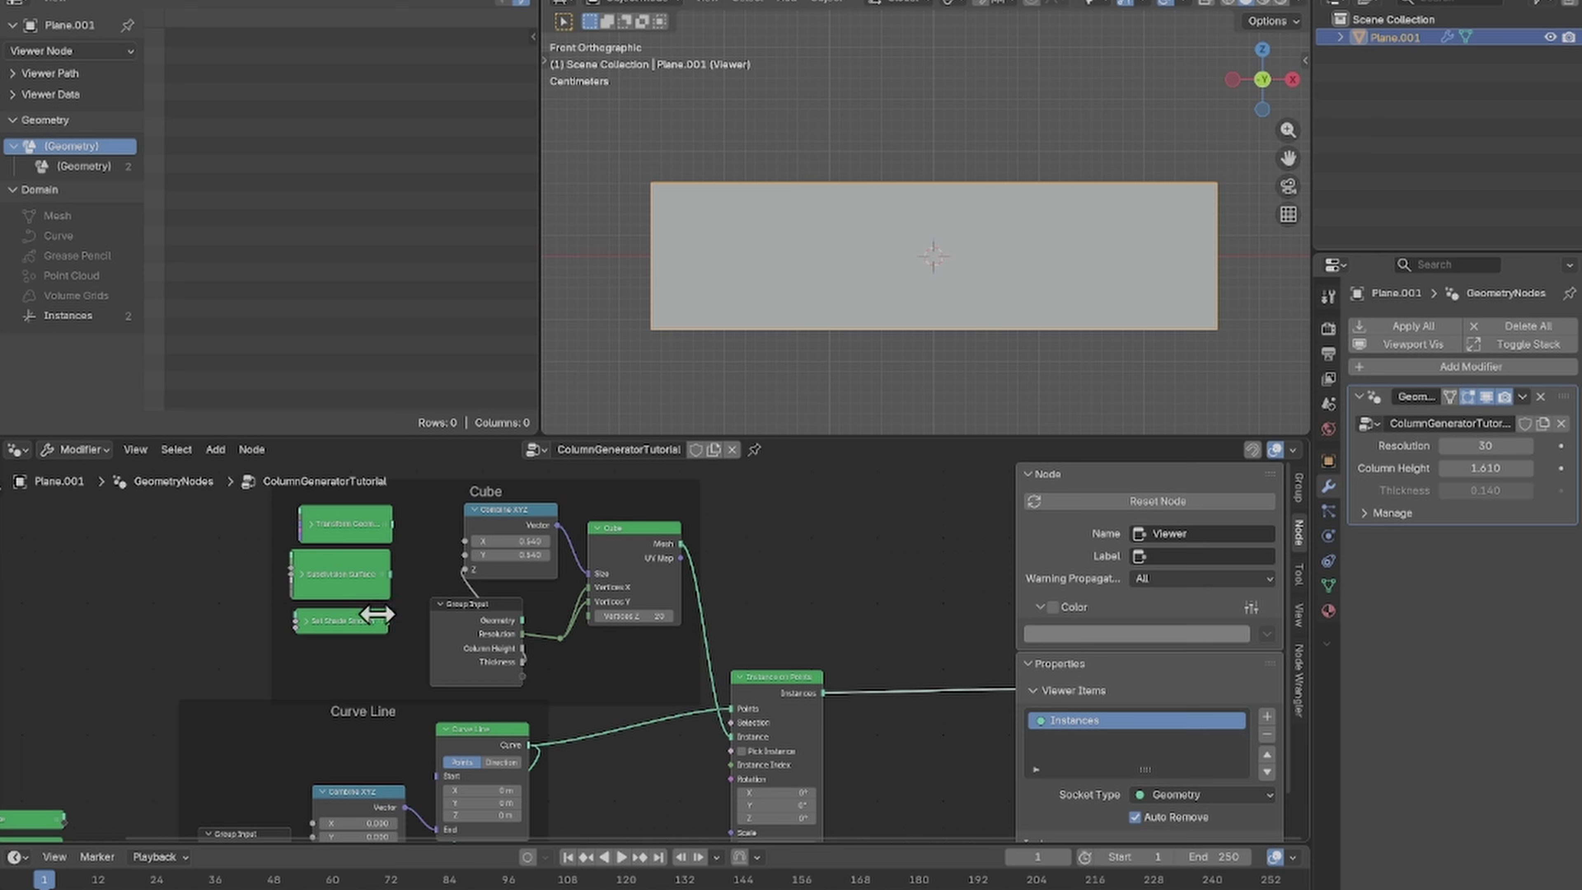
left_click(360, 575)
left_click(334, 527)
key("g")
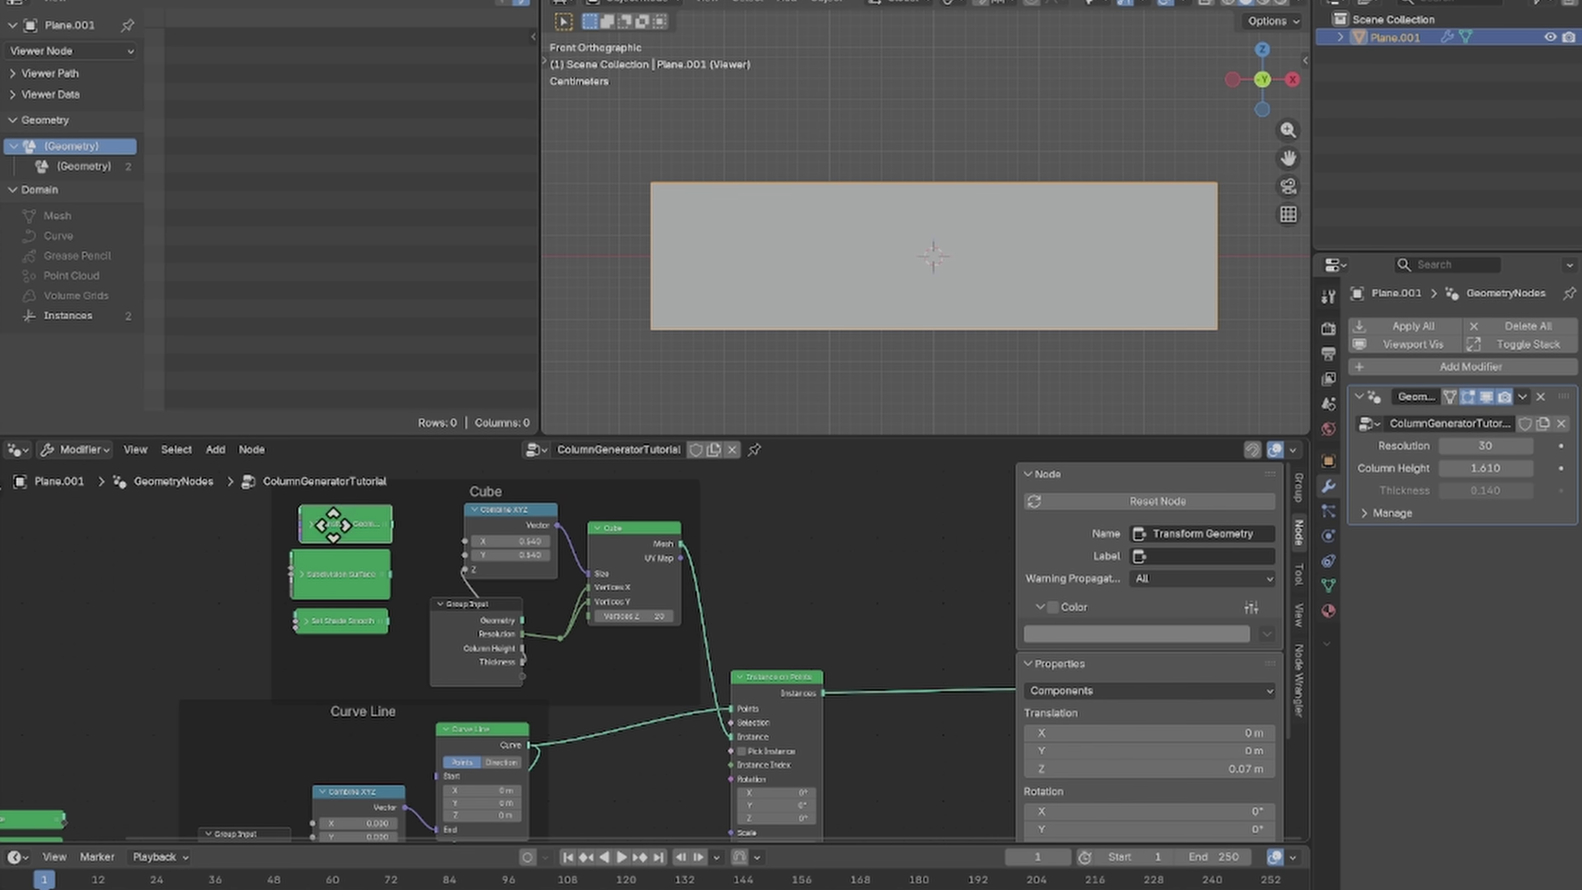
left_click(718, 578)
key("h")
key("g")
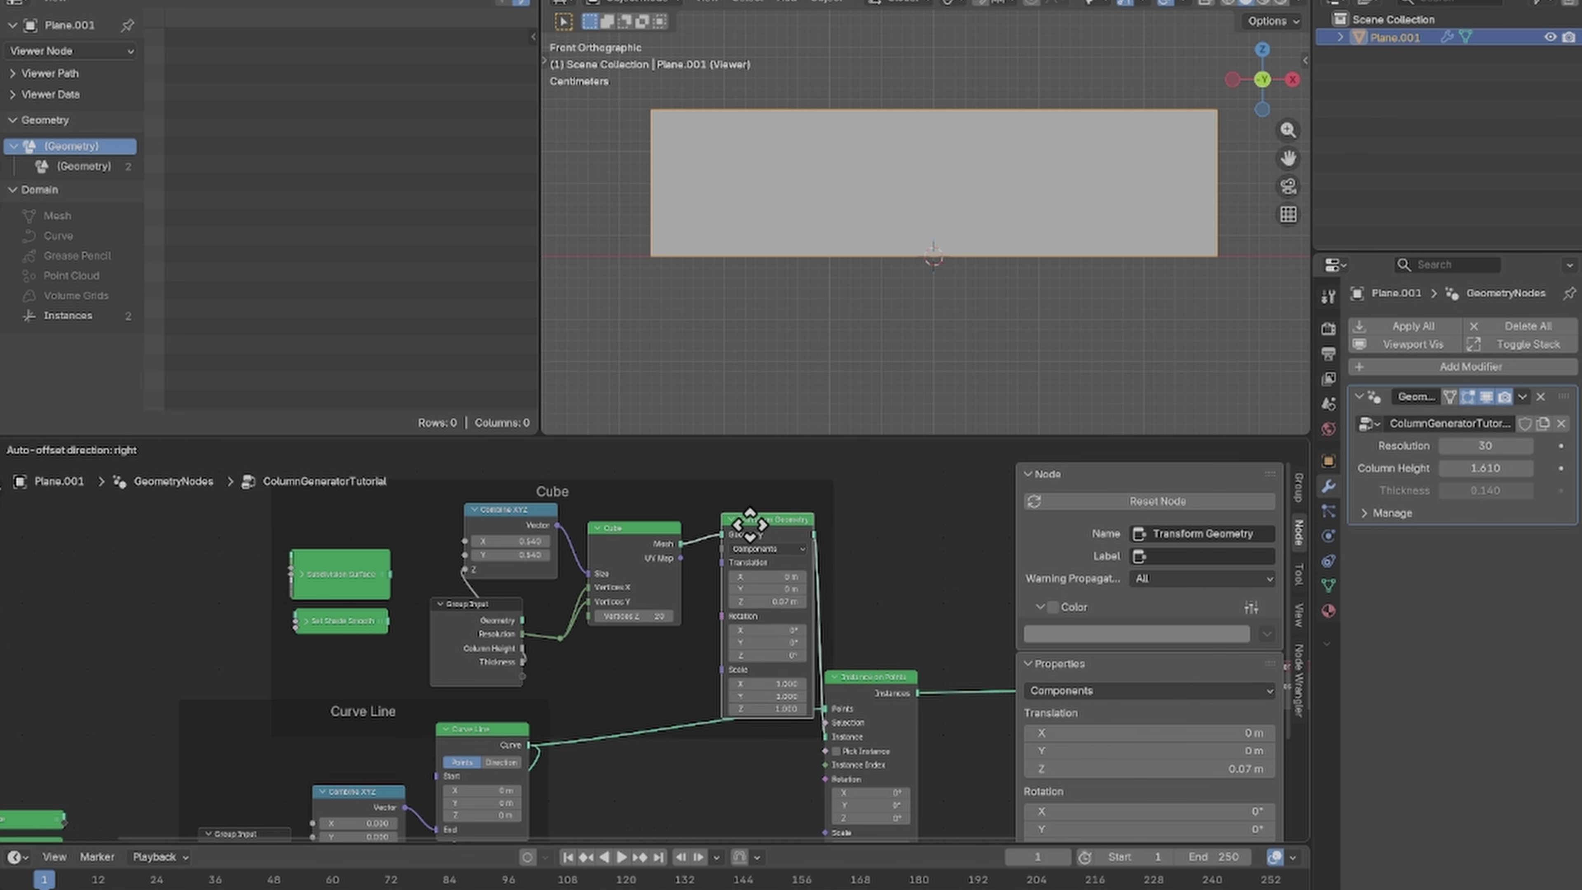
left_click(748, 525)
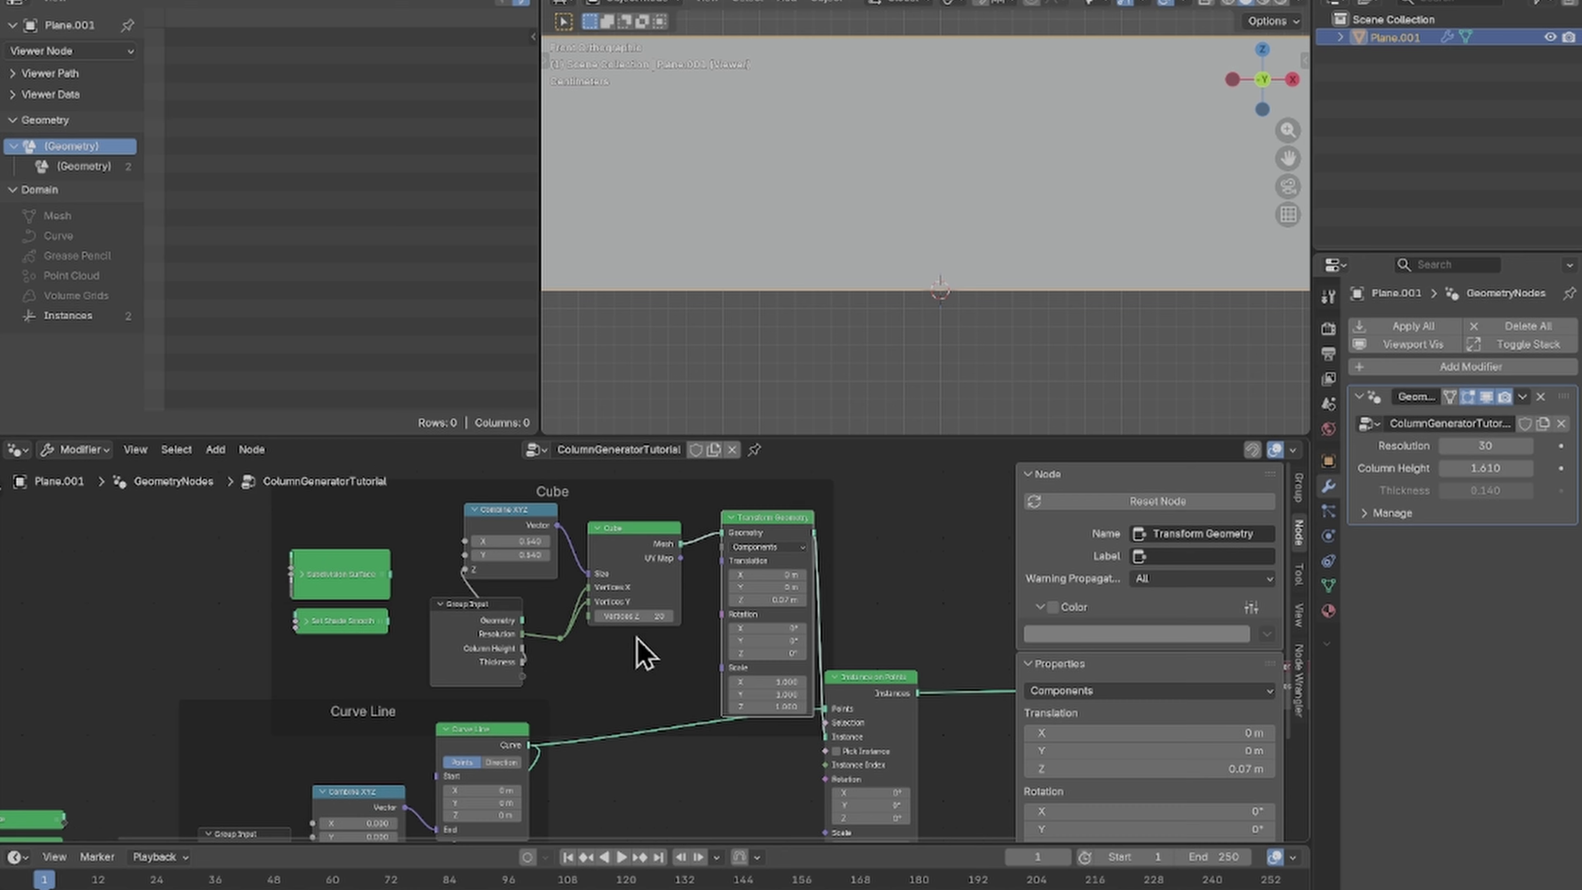
Step: Drive the Transform Geometry translation with a Combine XYZ fed by Thickness in Z, and multiply Thickness by 2 for the cube's height
scroll(648, 656, "up", 2)
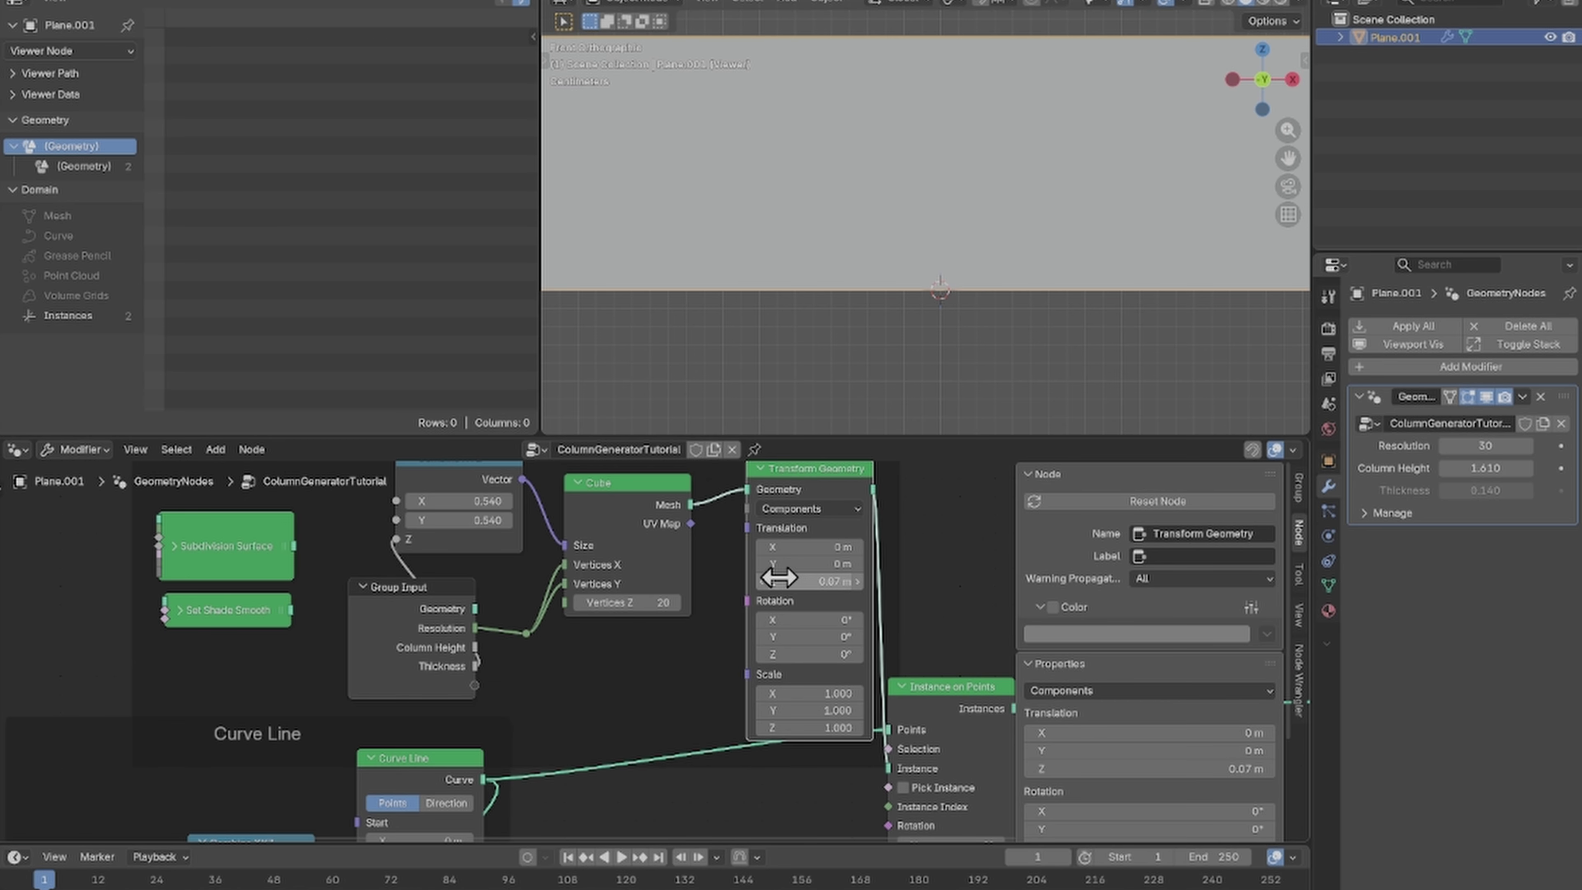
middle_click_drag(750, 540, 791, 542)
left_click_drag(752, 641, 748, 646)
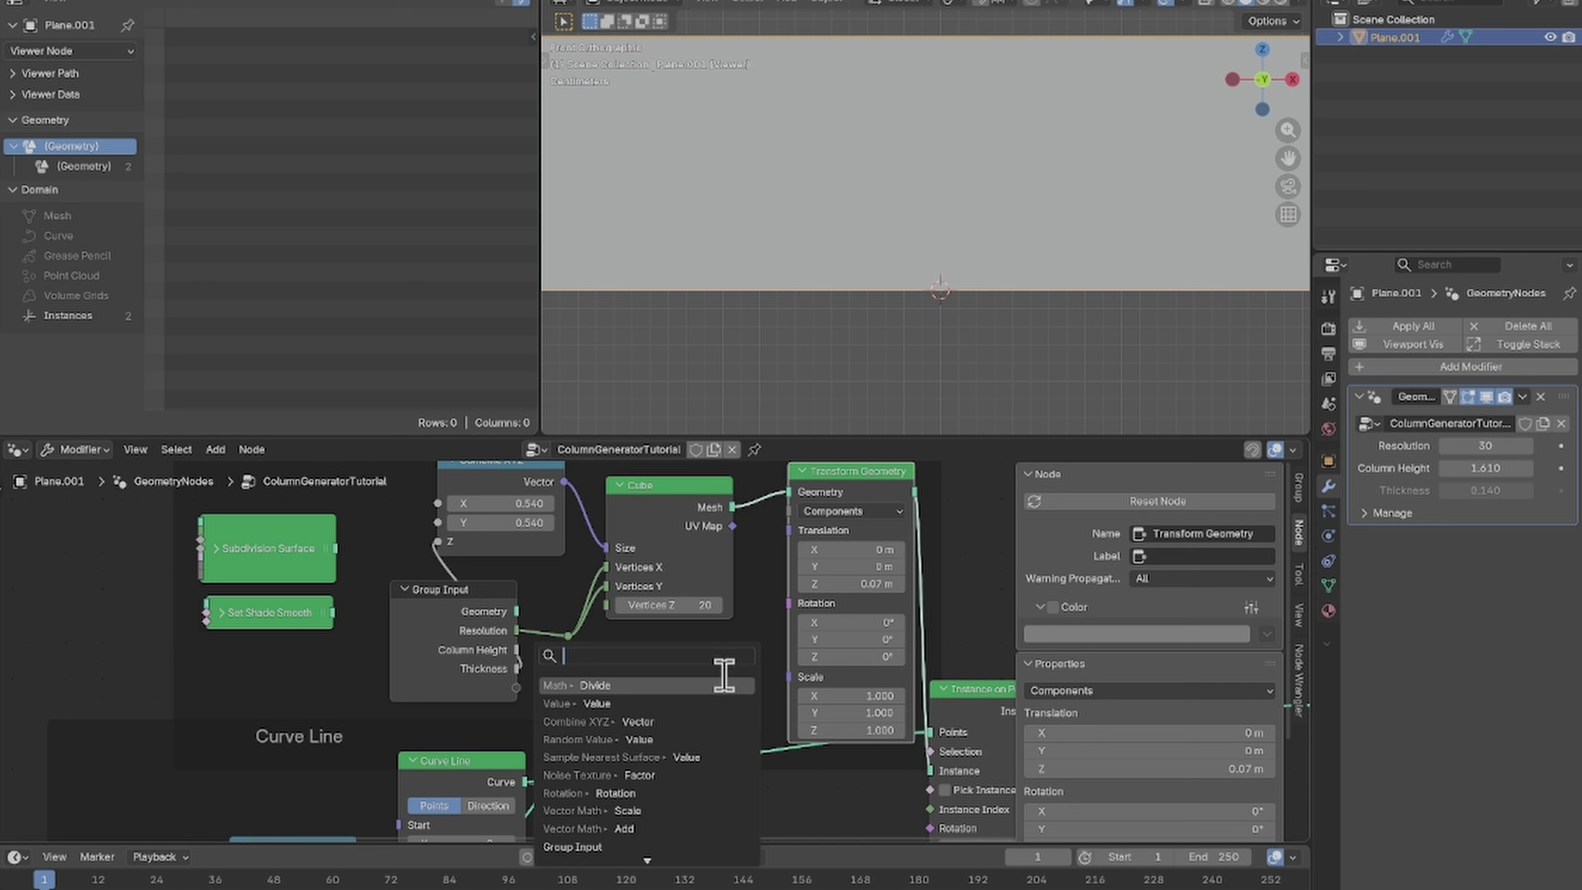
type("combine")
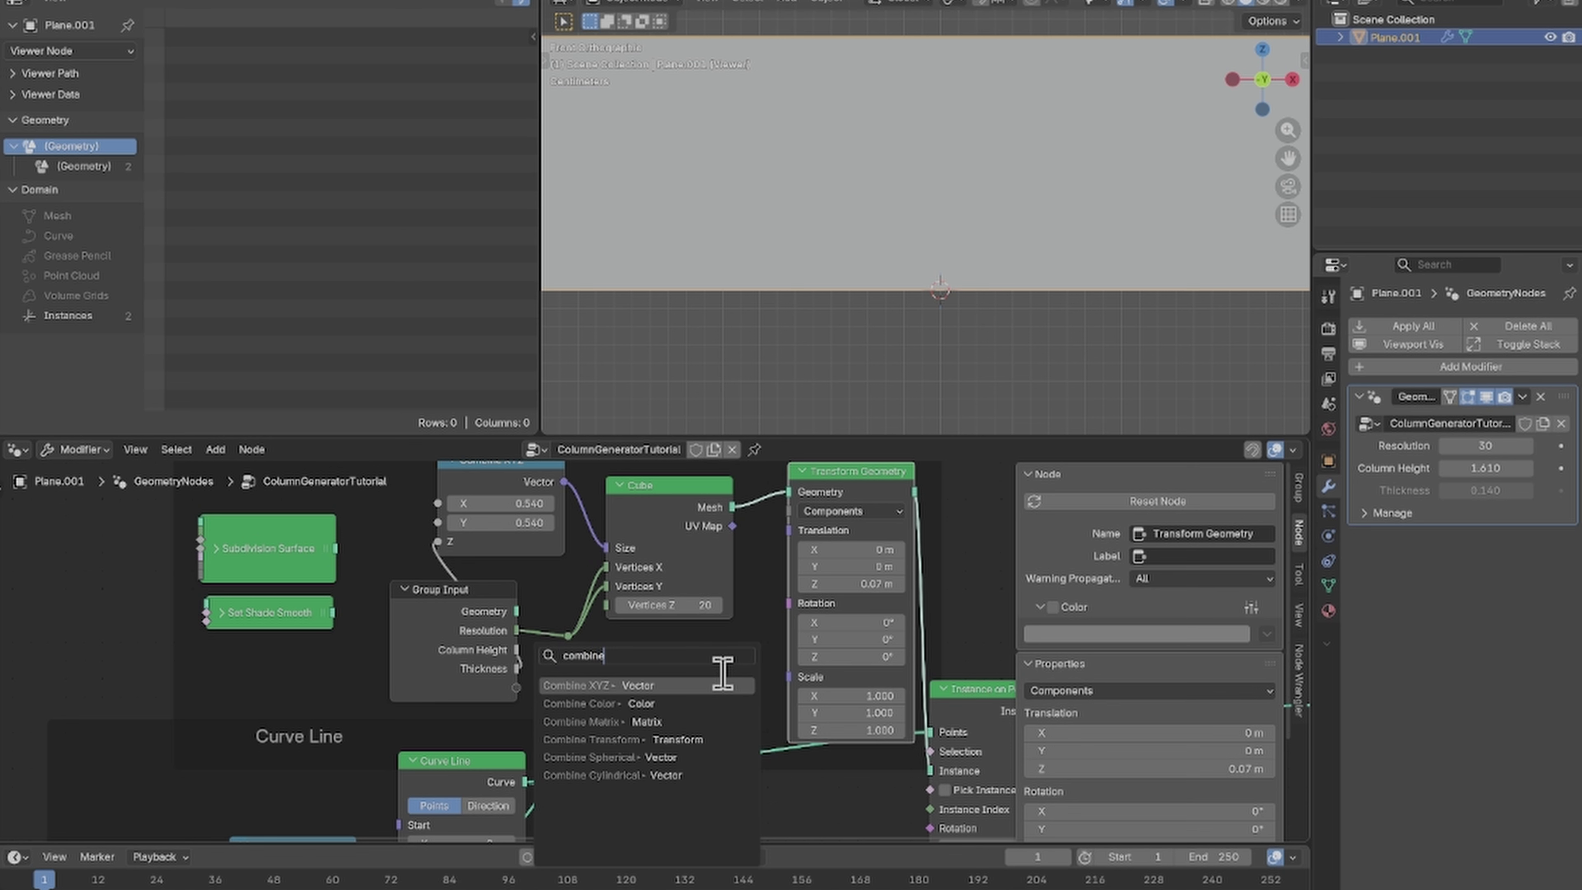
key("Return")
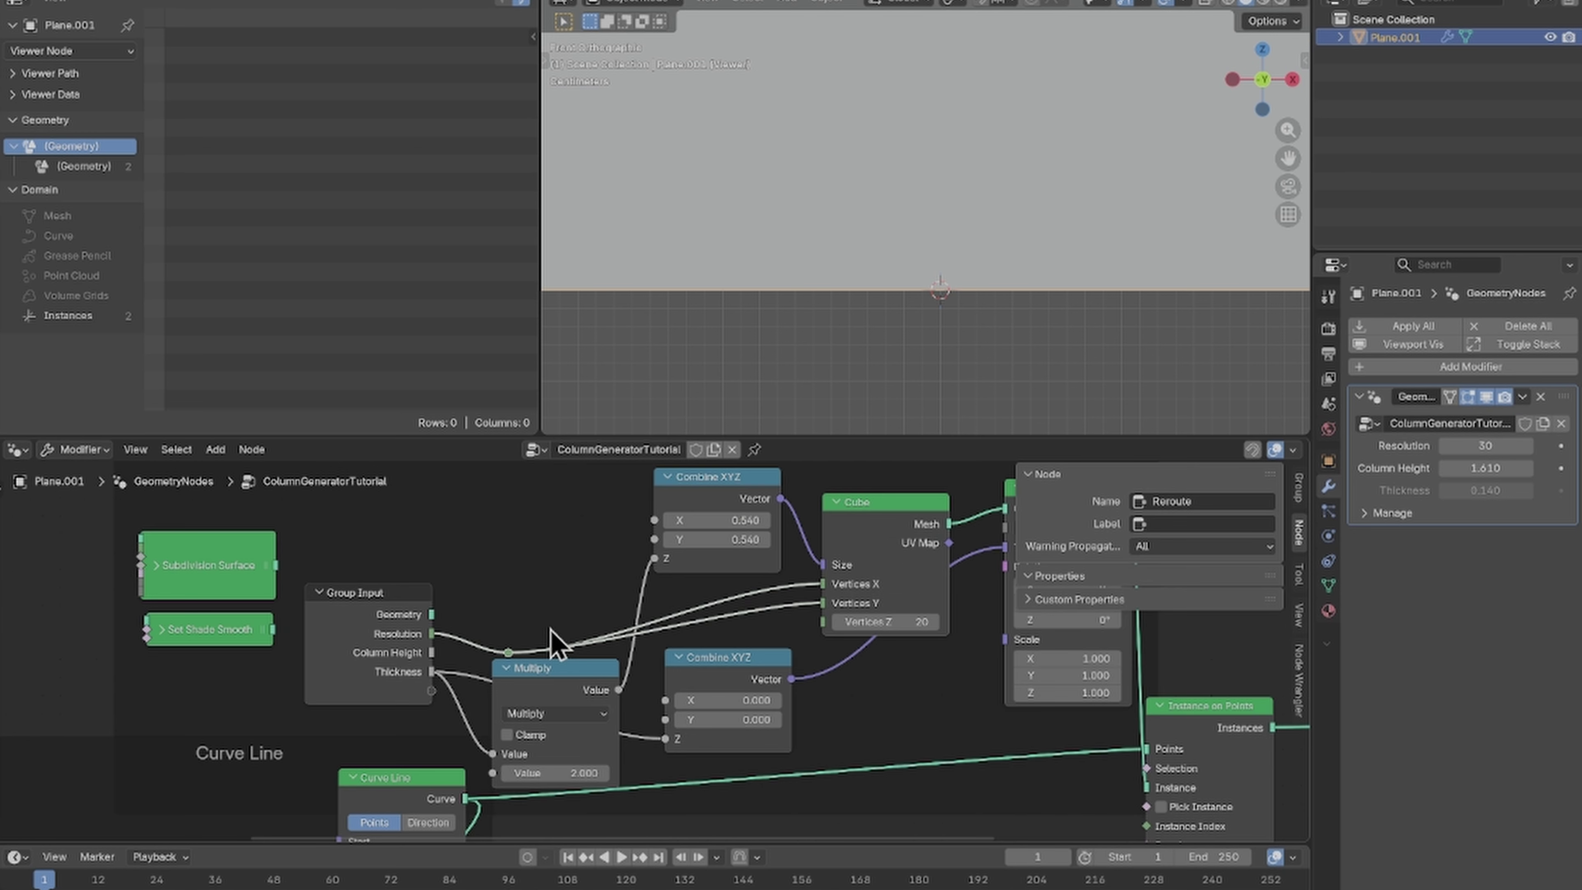
key("g")
left_click(590, 587)
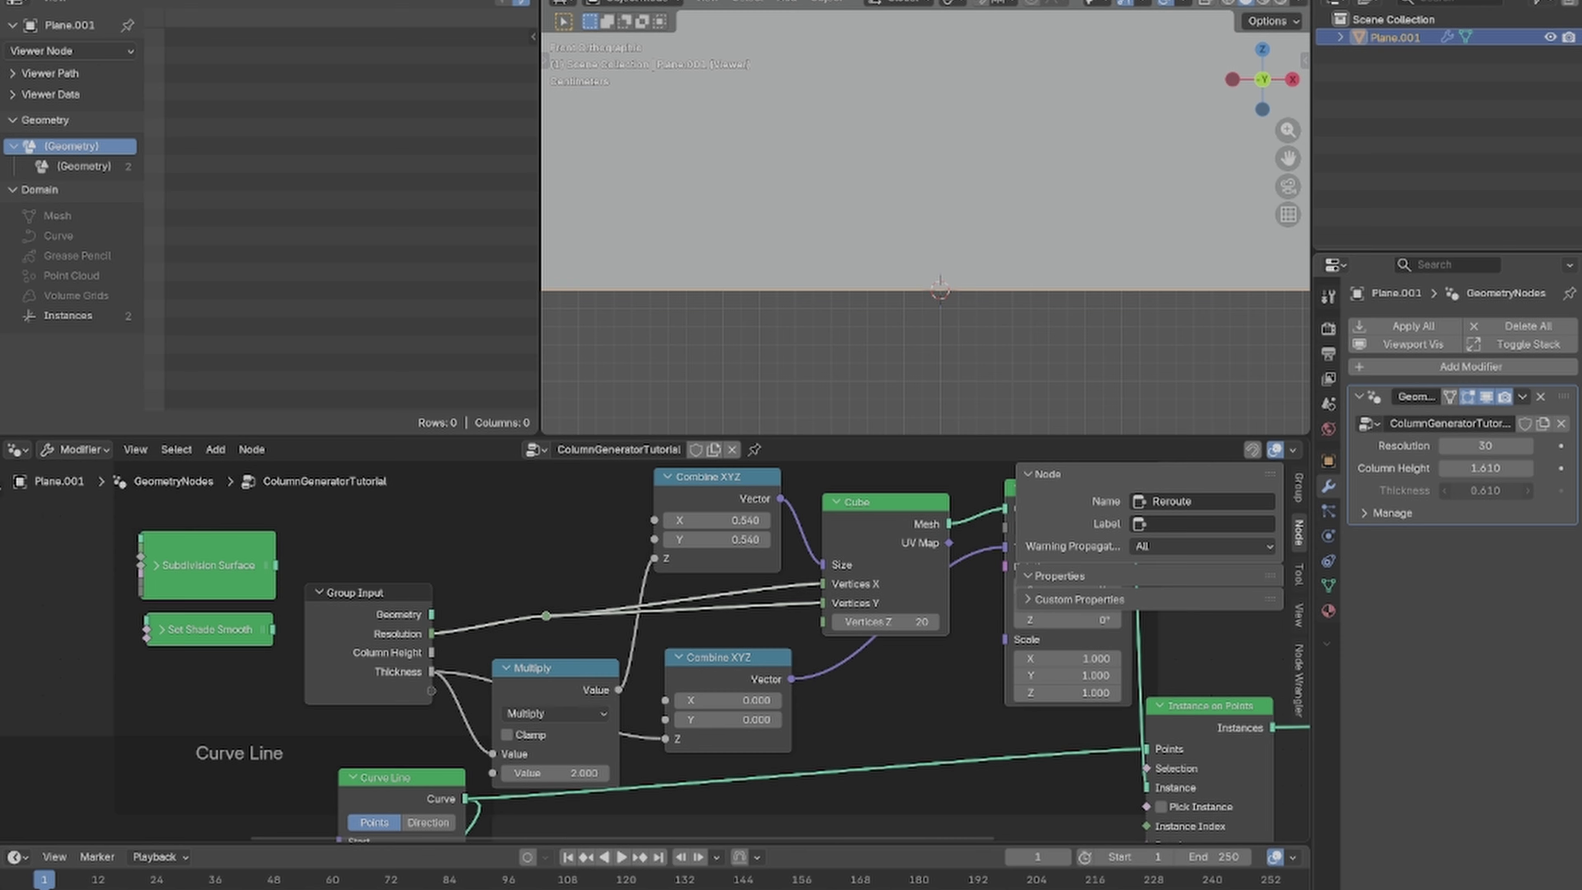
Step: Adjust the modifier's Column Height to 0.650 and Thickness to 0.080
left_click_drag(1486, 491, 1462, 491)
scroll(1031, 297, "down", 8)
middle_click_drag(1038, 227, 1005, 289, "shift")
mouse_move(1486, 468)
left_mouse_down()
mouse_move(1464, 468)
mouse_move(1477, 468)
left_mouse_up()
left_click_drag(1486, 491, 1467, 490)
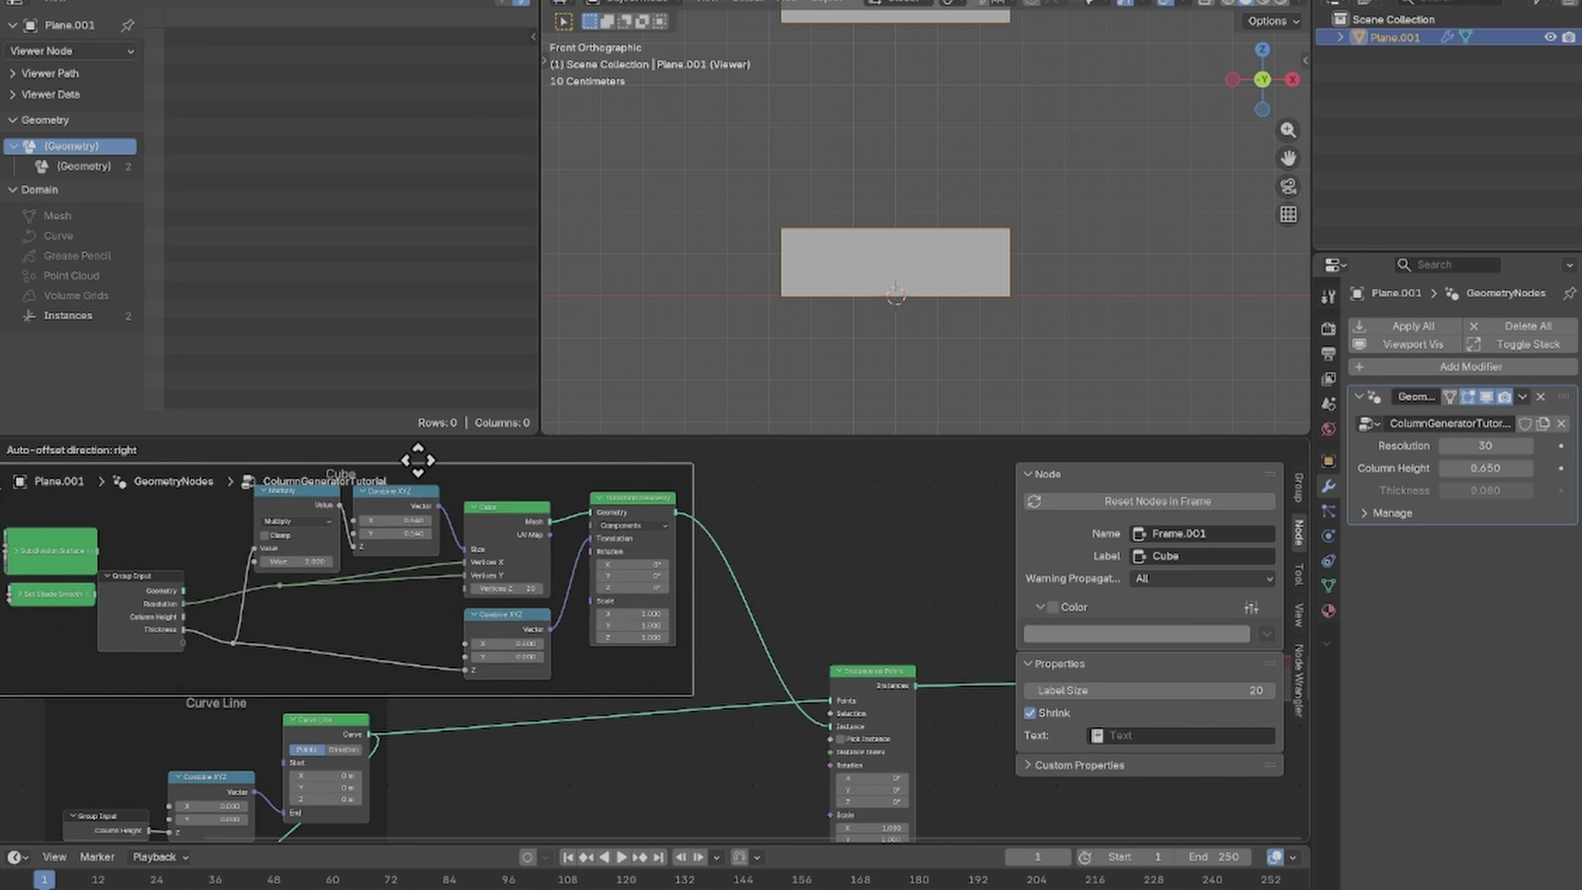
Step: Move the Cube frame farther away from the Instance on Points node
left_click_drag(417, 460, 221, 421)
middle_click_drag(548, 590, 671, 659)
scroll(669, 660, "down", 3)
Step: Insert the Subdivision Surface and Set Shade Smooth nodes between Transform Geometry and Instance on Points
left_click(123, 565)
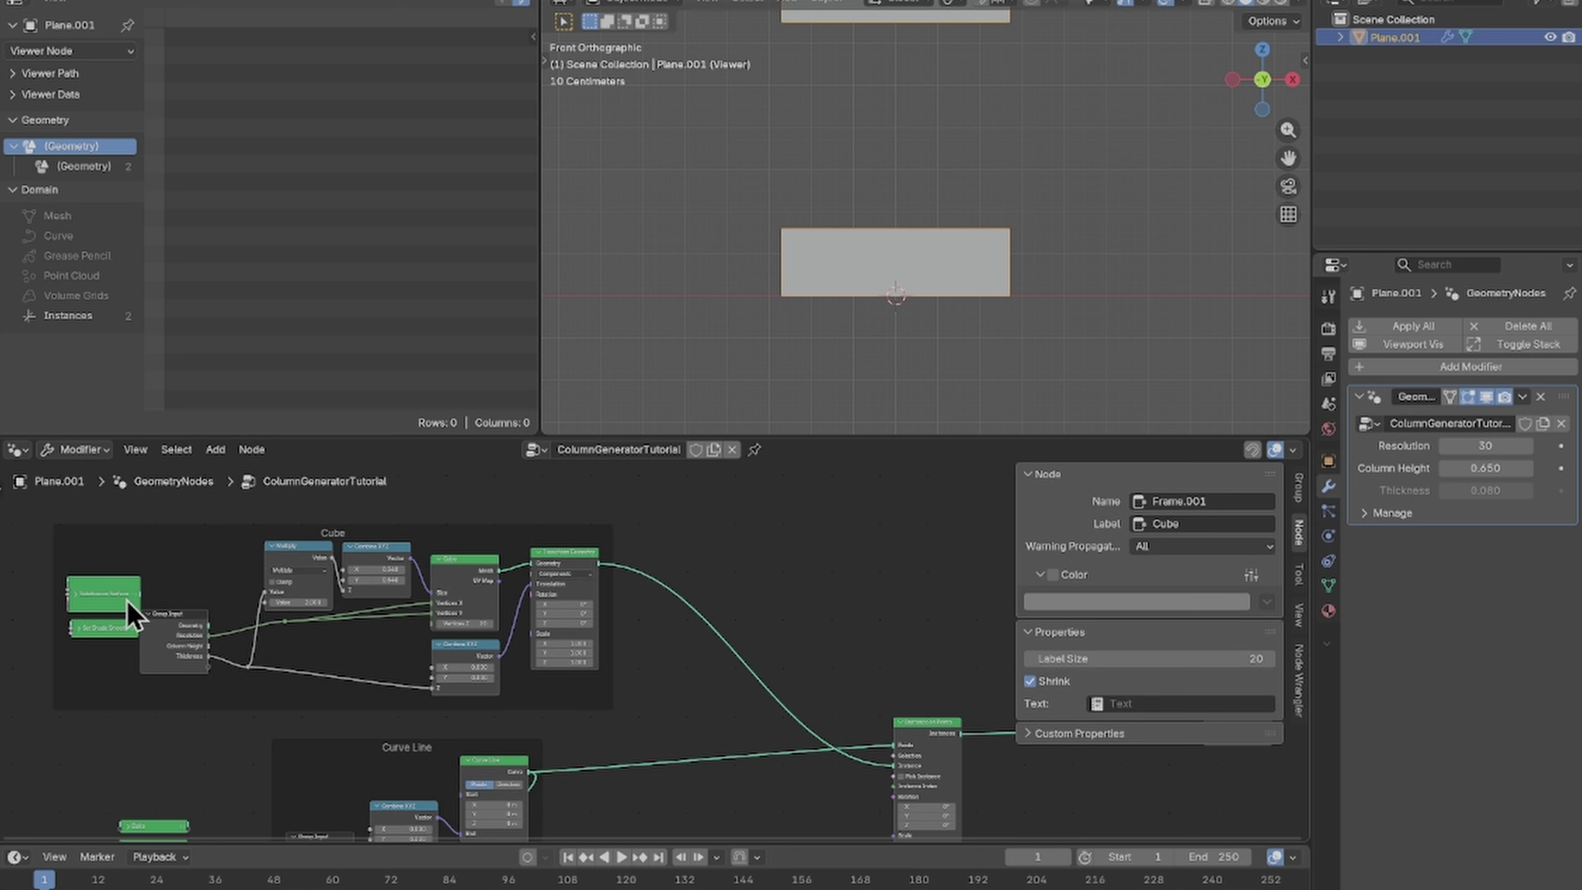
scroll(127, 601, "up", 2)
left_click_drag(25, 583, 704, 572)
left_click_drag(36, 623, 819, 623)
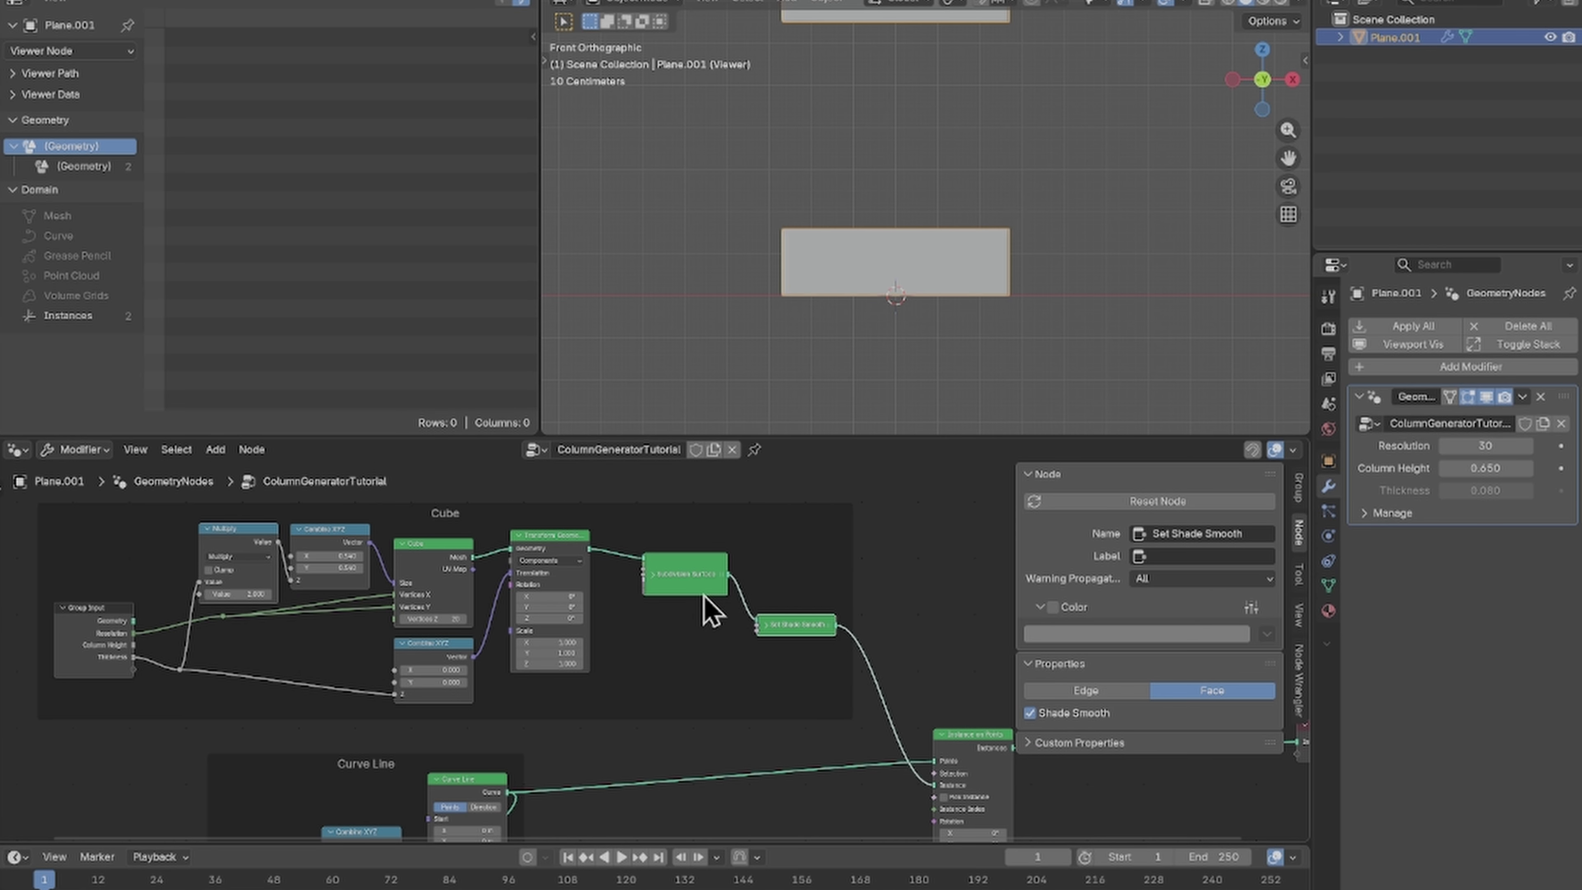
Step: Examine the corner and edges of the subdivided block up close
scroll(705, 595, "up", 4)
left_click(602, 567)
left_click(602, 566)
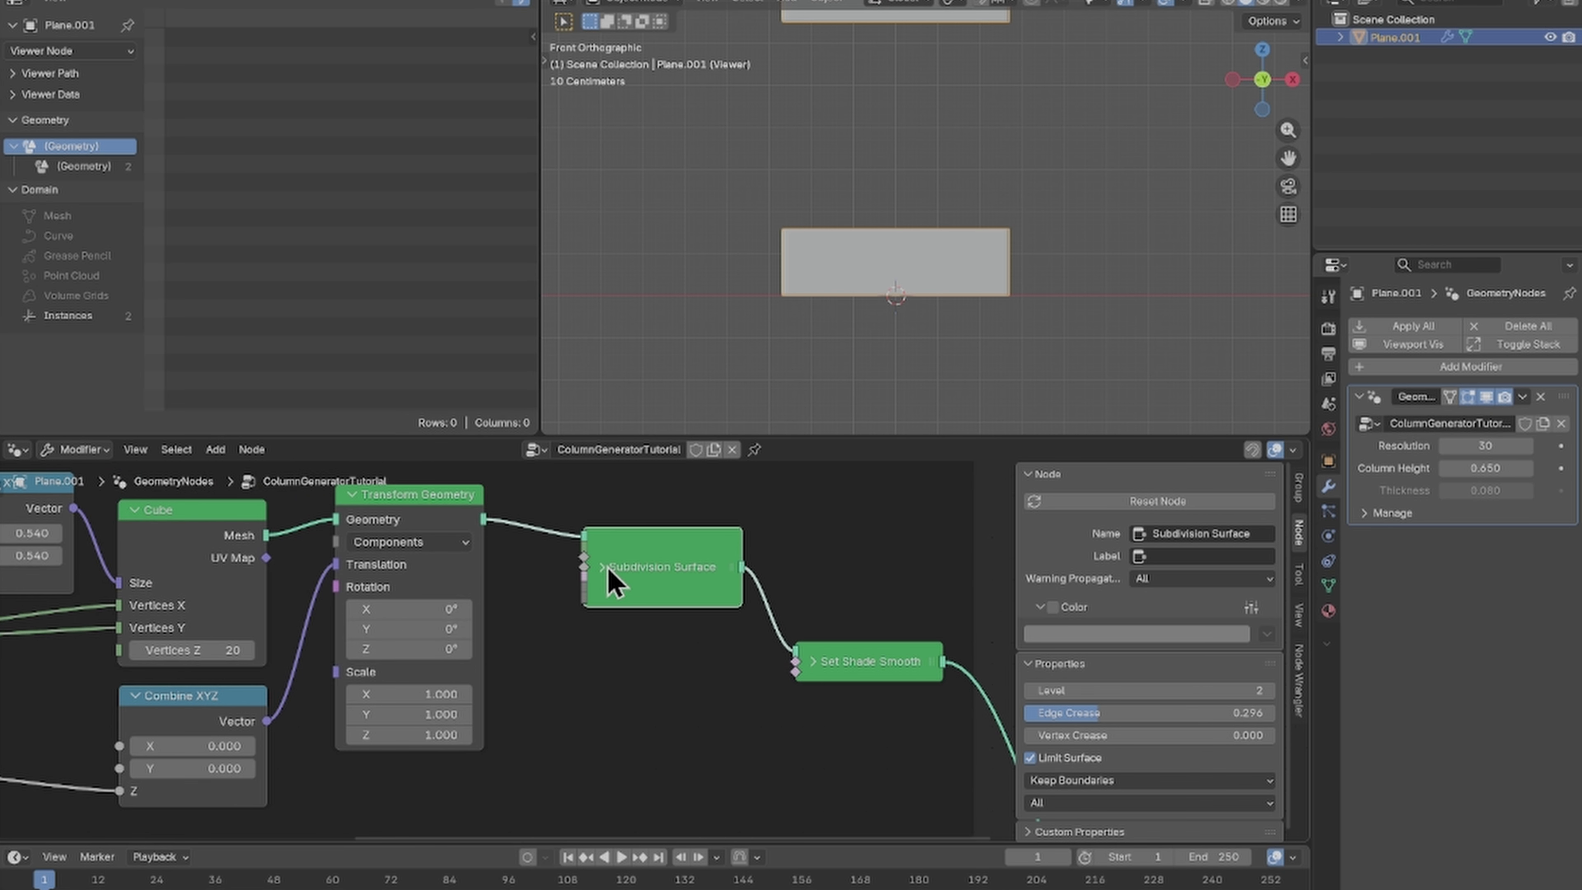
scroll(875, 288, "up", 8)
middle_click_drag(757, 280, 992, 201, "shift")
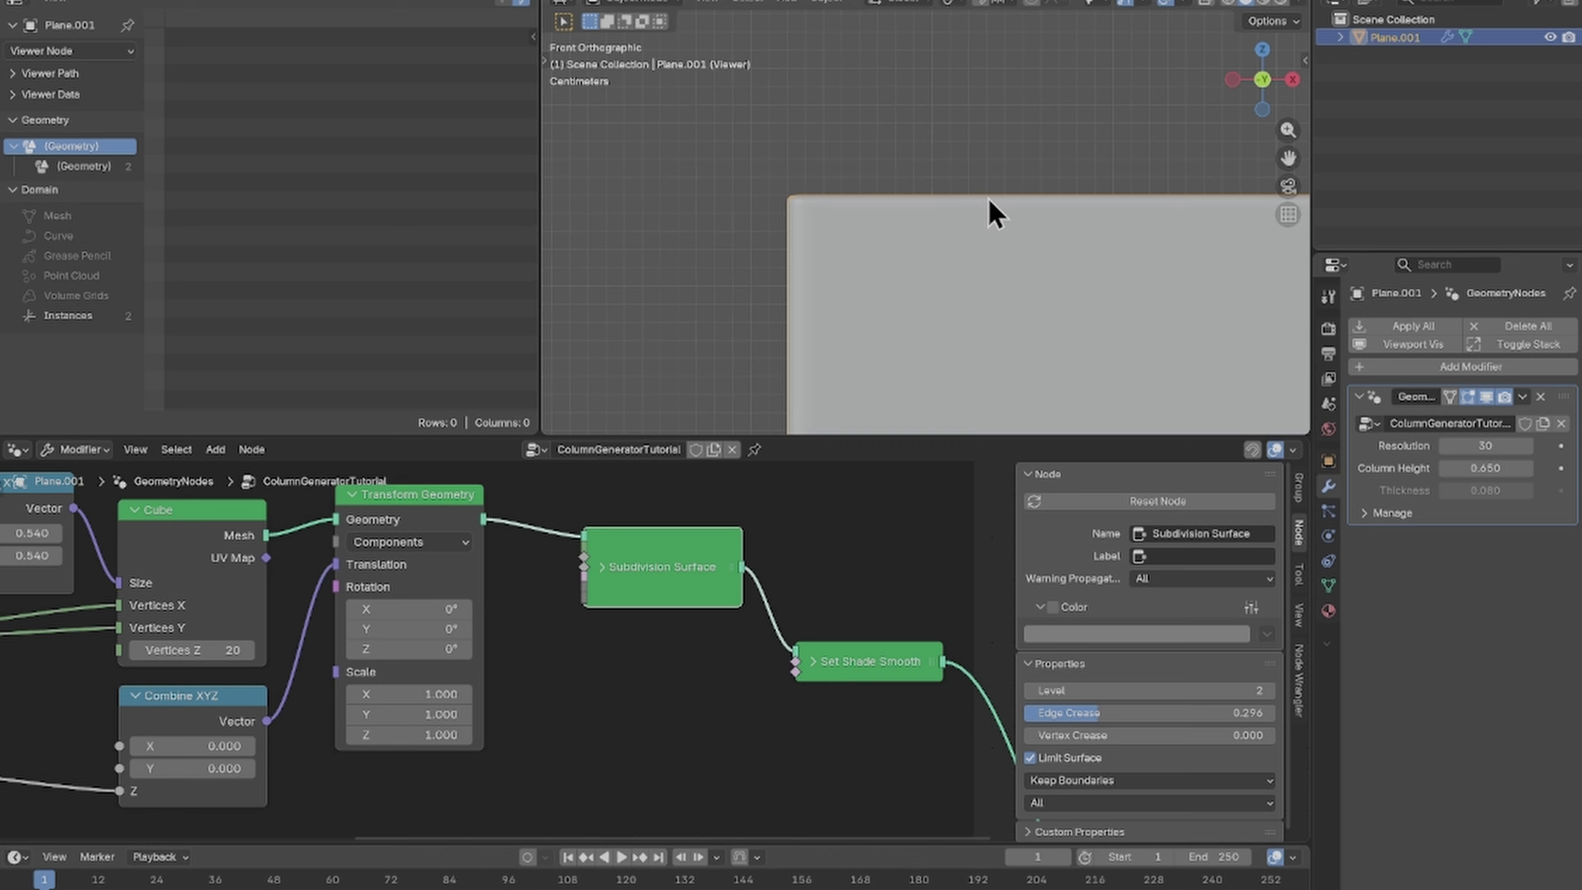
scroll(873, 211, "up", 3)
middle_click_drag(819, 217, 887, 233)
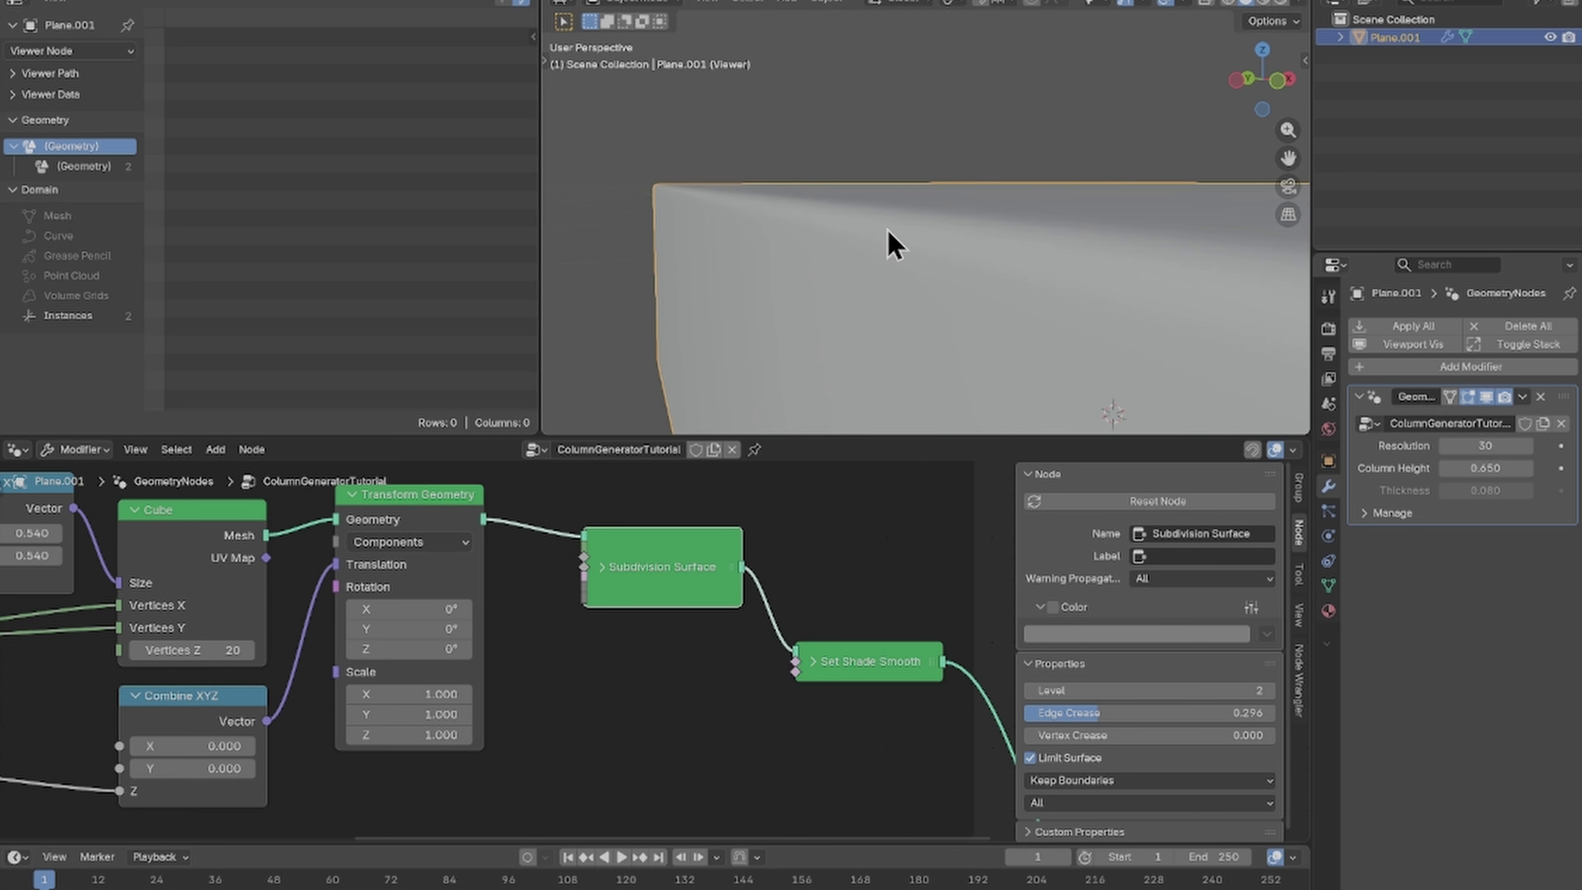
Step: Try Subdivision Surface level 0 on the block and restore the level to 2
left_click(601, 567)
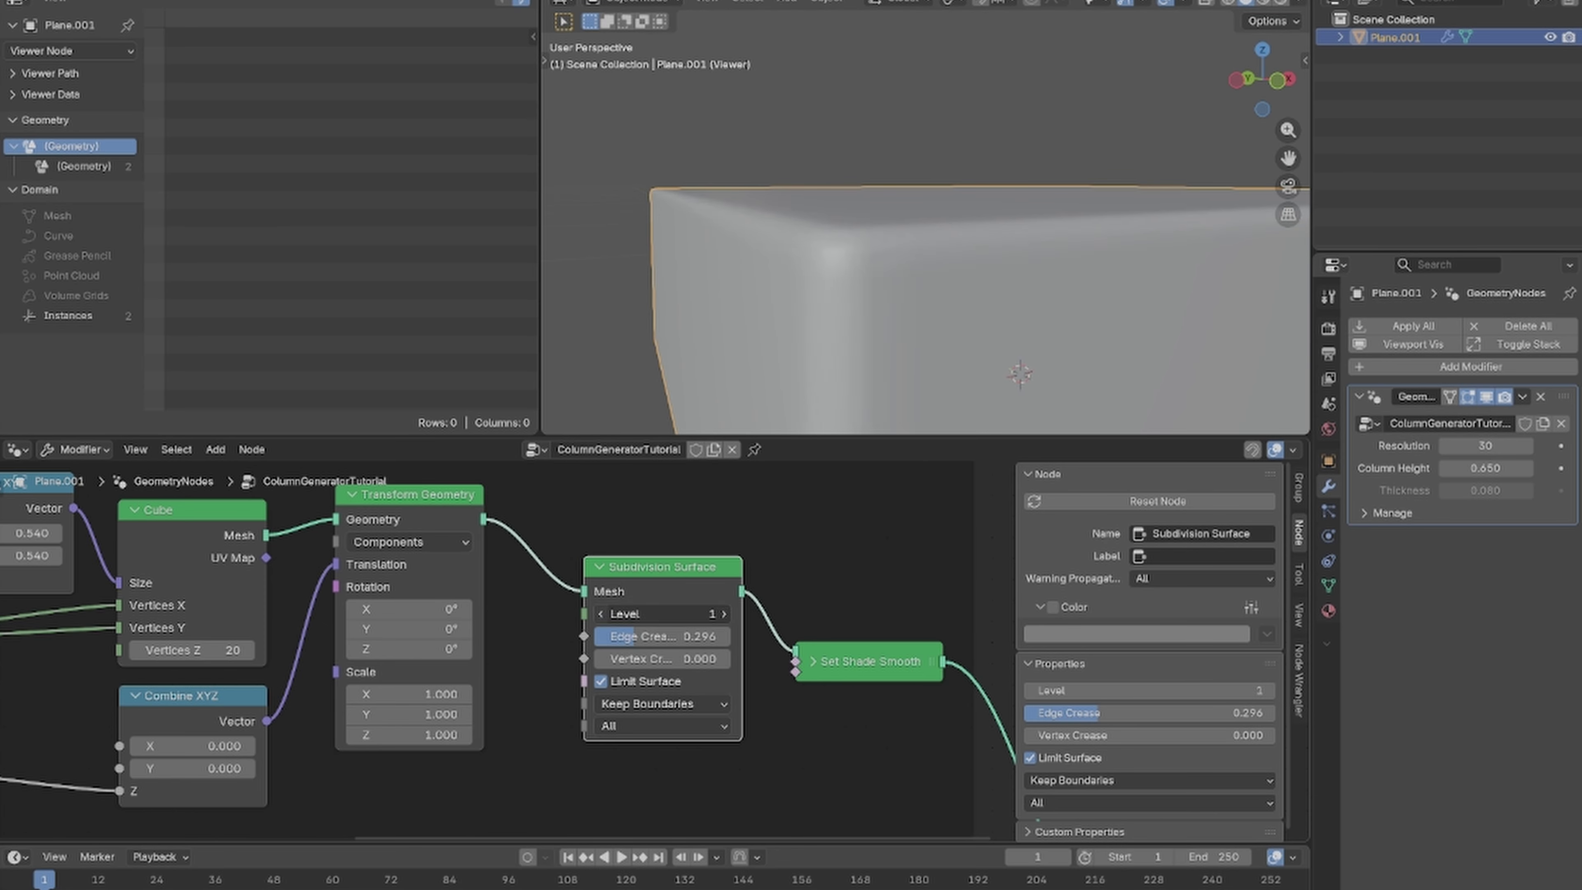
left_click_drag(681, 614, 642, 614)
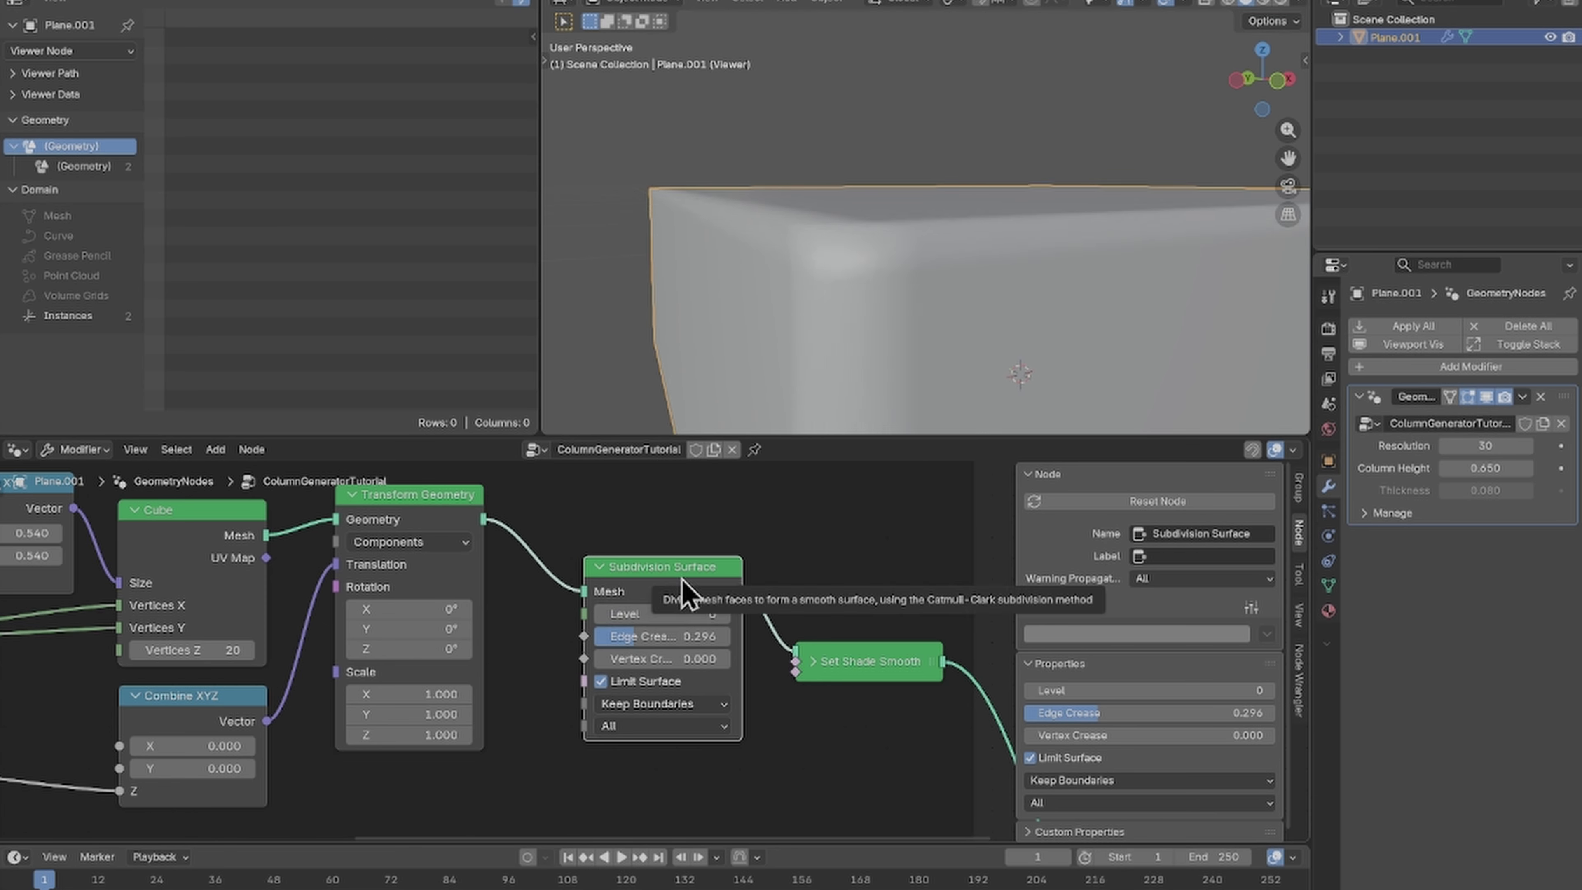
scroll(872, 346, "down", 4)
middle_click_drag(871, 347, 991, 349)
scroll(939, 279, "up", 2)
left_click(724, 616)
left_click(724, 616)
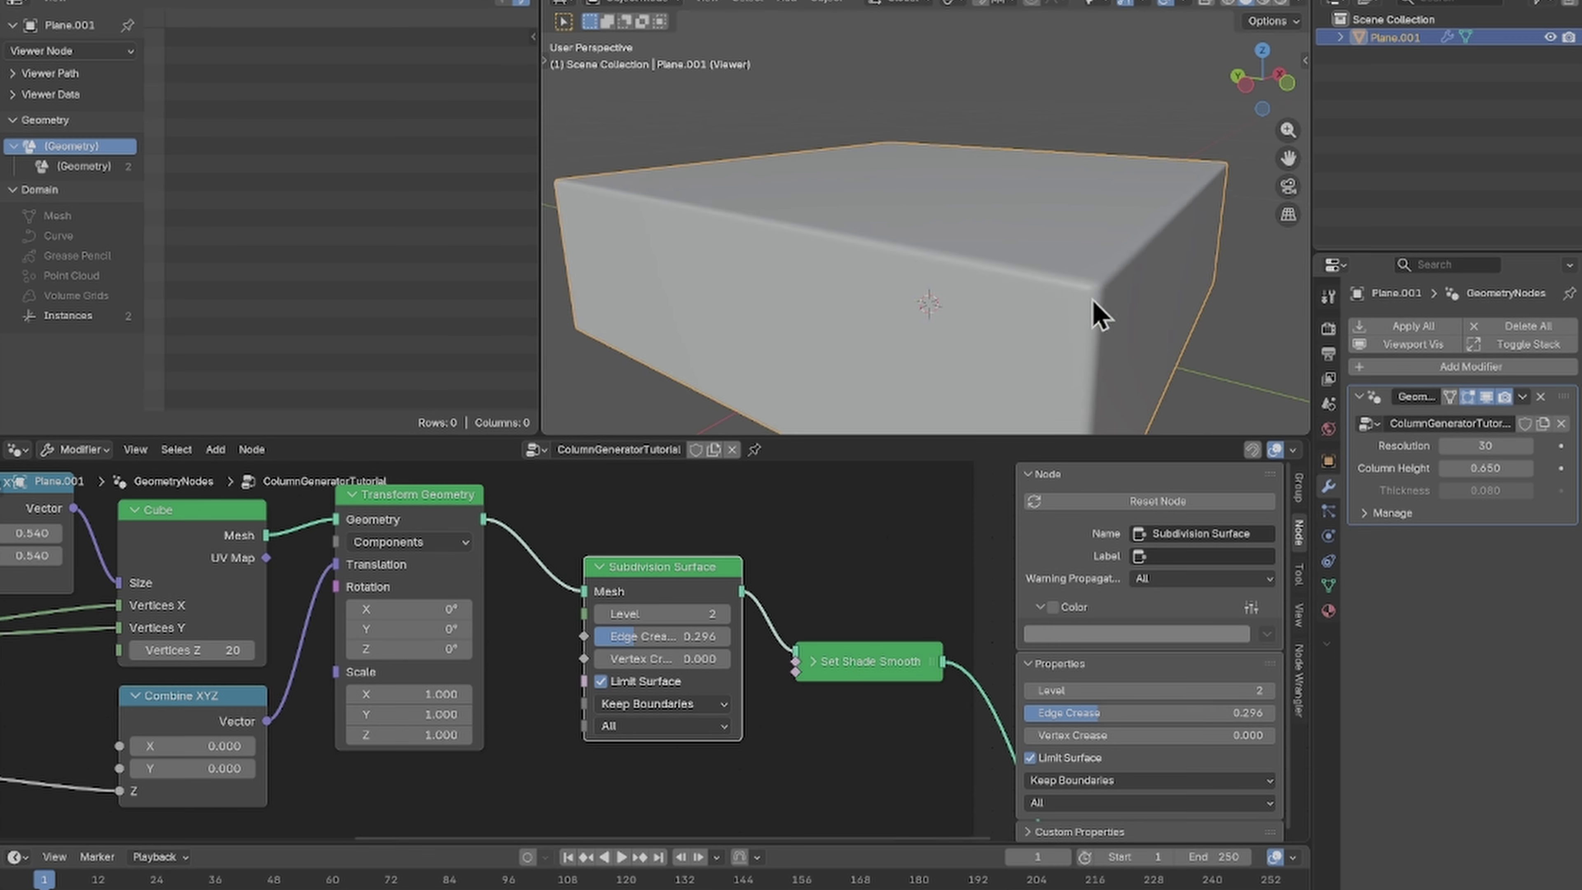
Step: Examine the block's softened edges and the complete node chain in the Cube frame
scroll(1094, 301, "down", 1)
middle_click_drag(1156, 293, 999, 272)
scroll(845, 265, "down", 3)
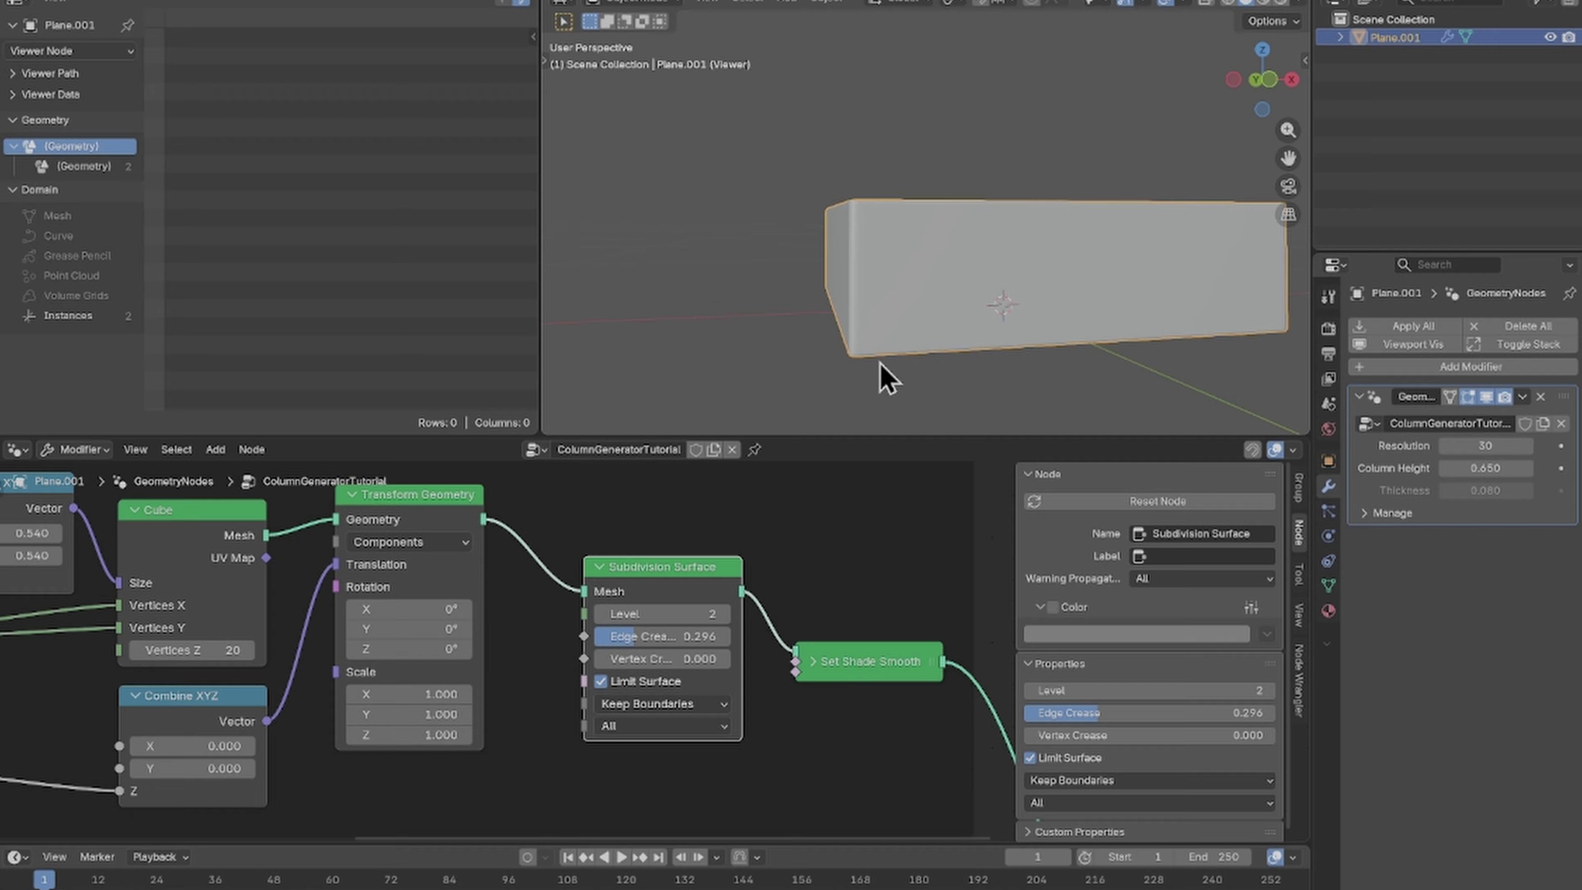
scroll(914, 286, "down", 3)
scroll(908, 285, "up", 2)
middle_click_drag(840, 546, 906, 501)
scroll(768, 553, "down", 4)
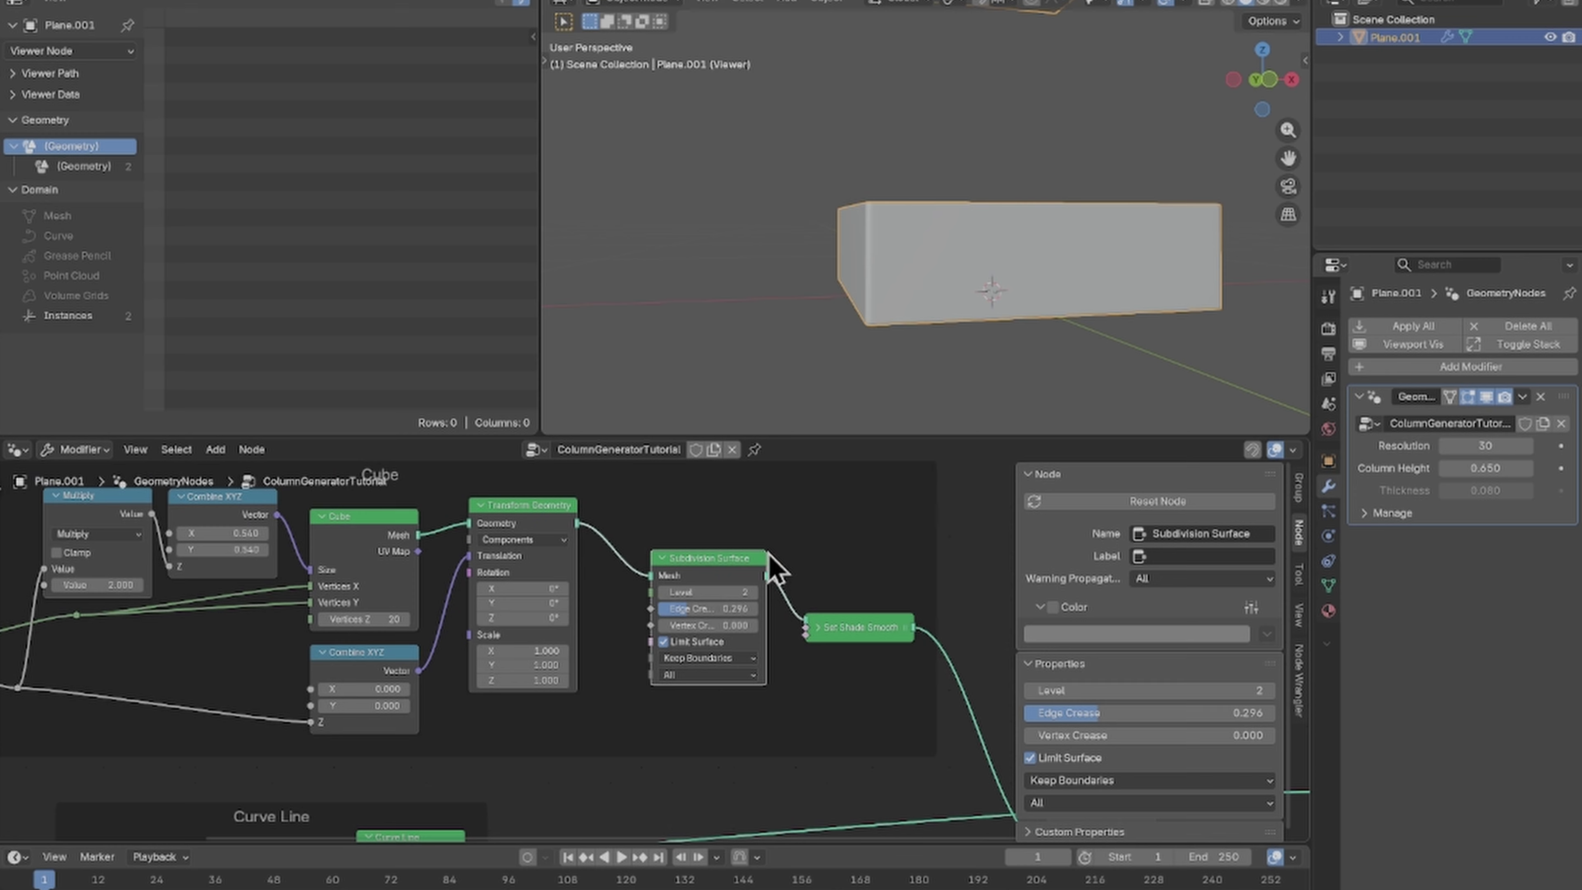
middle_click_drag(769, 553, 765, 625)
scroll(765, 625, "down", 4)
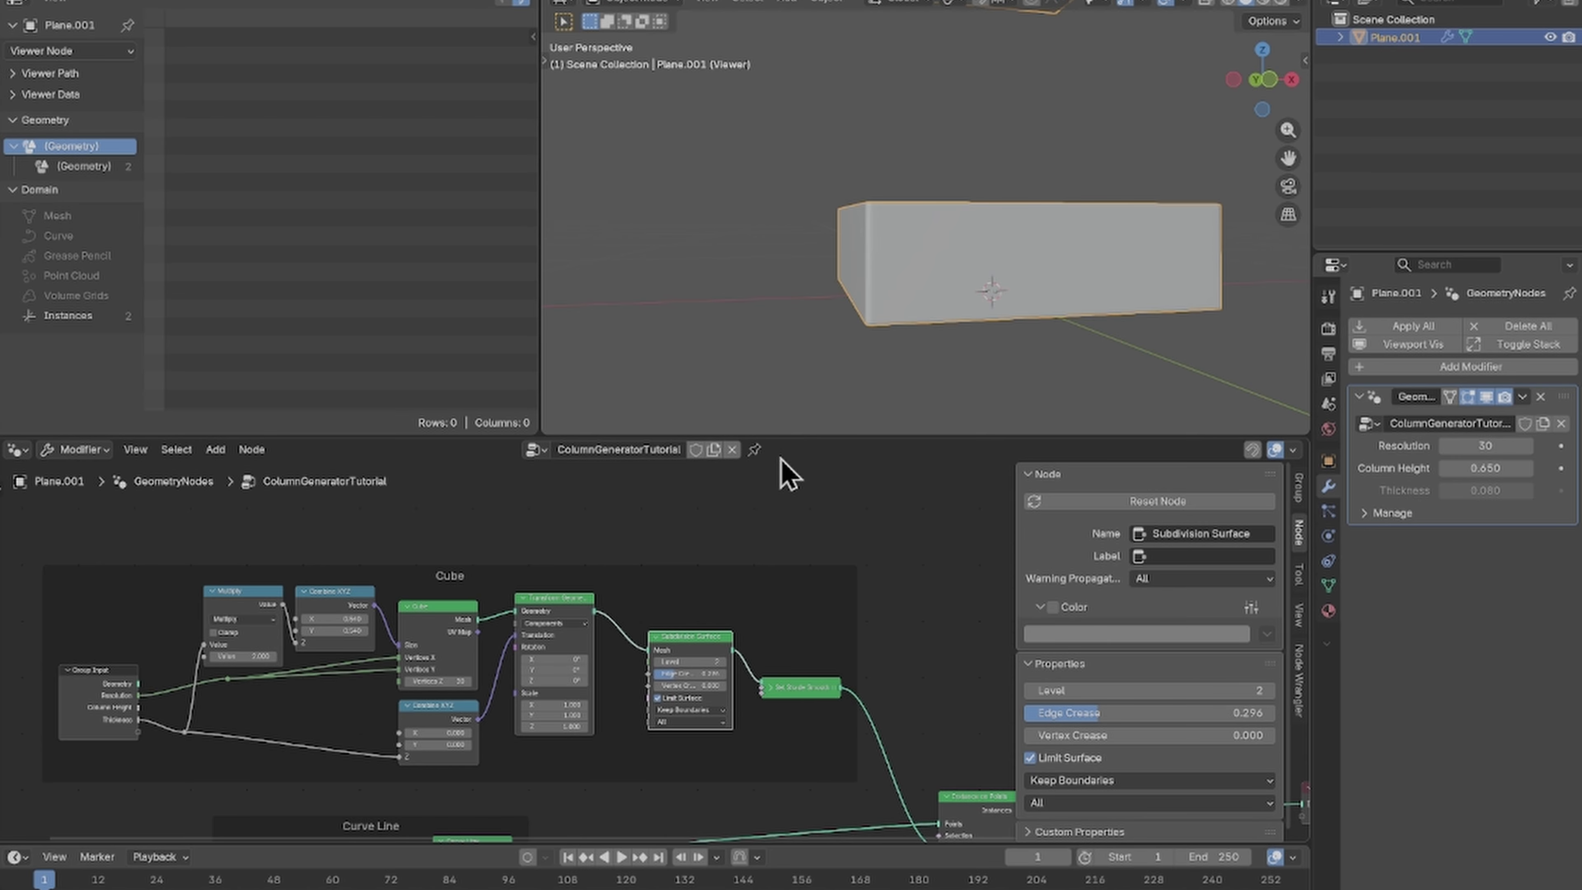
scroll(697, 667, "down", 2)
scroll(698, 679, "up", 1)
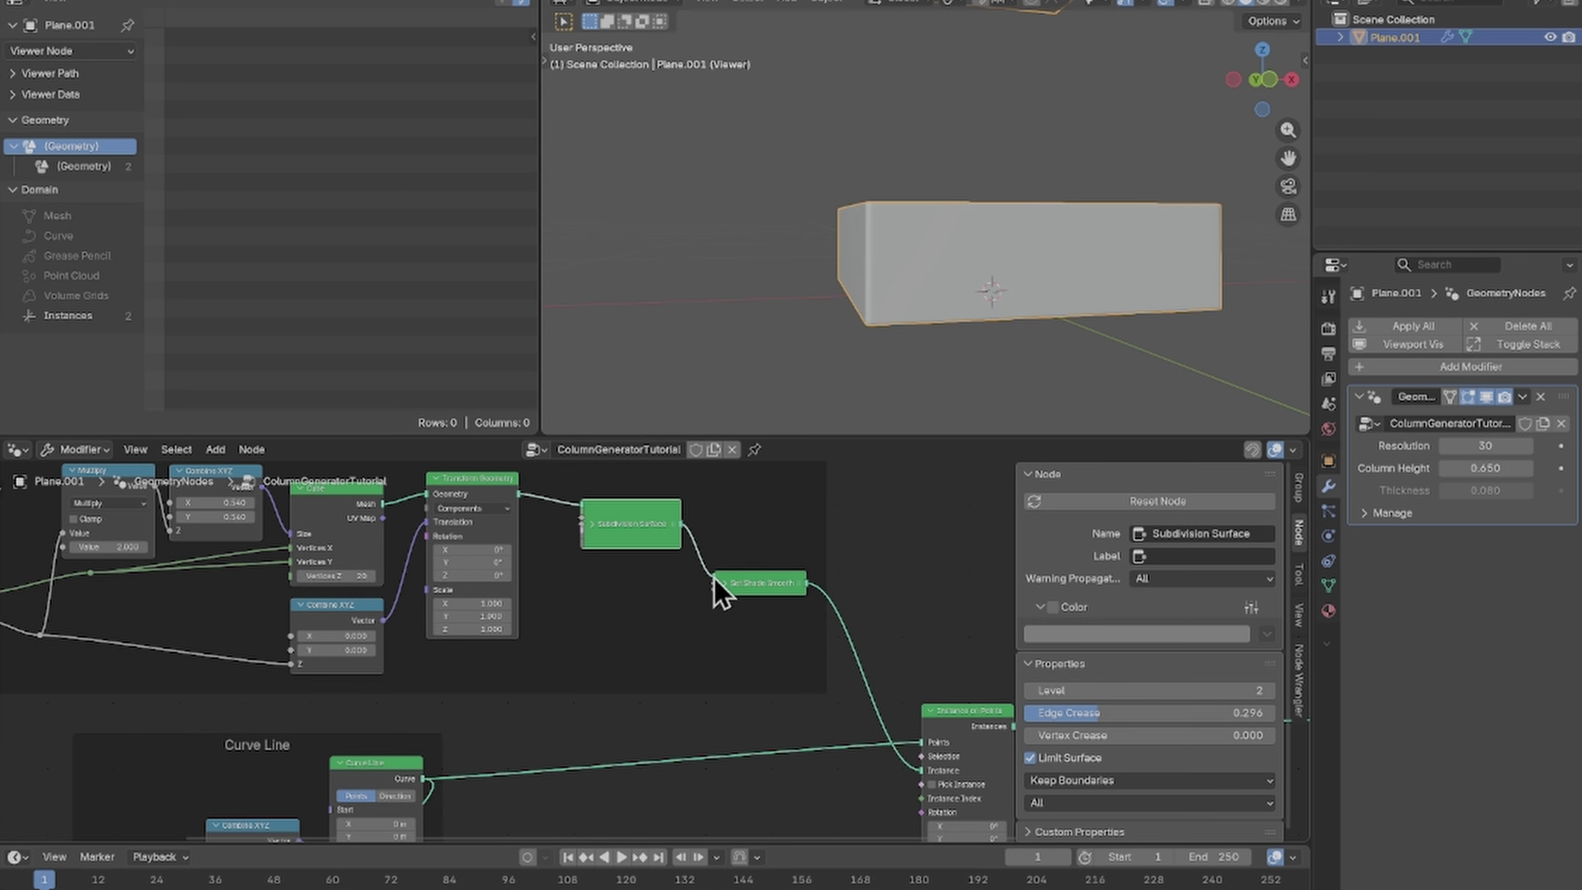
Step: Shift the Cube frame away from the Instance on Points node and connect Instance on Points to the Group Output
left_click(721, 584)
left_click(725, 584)
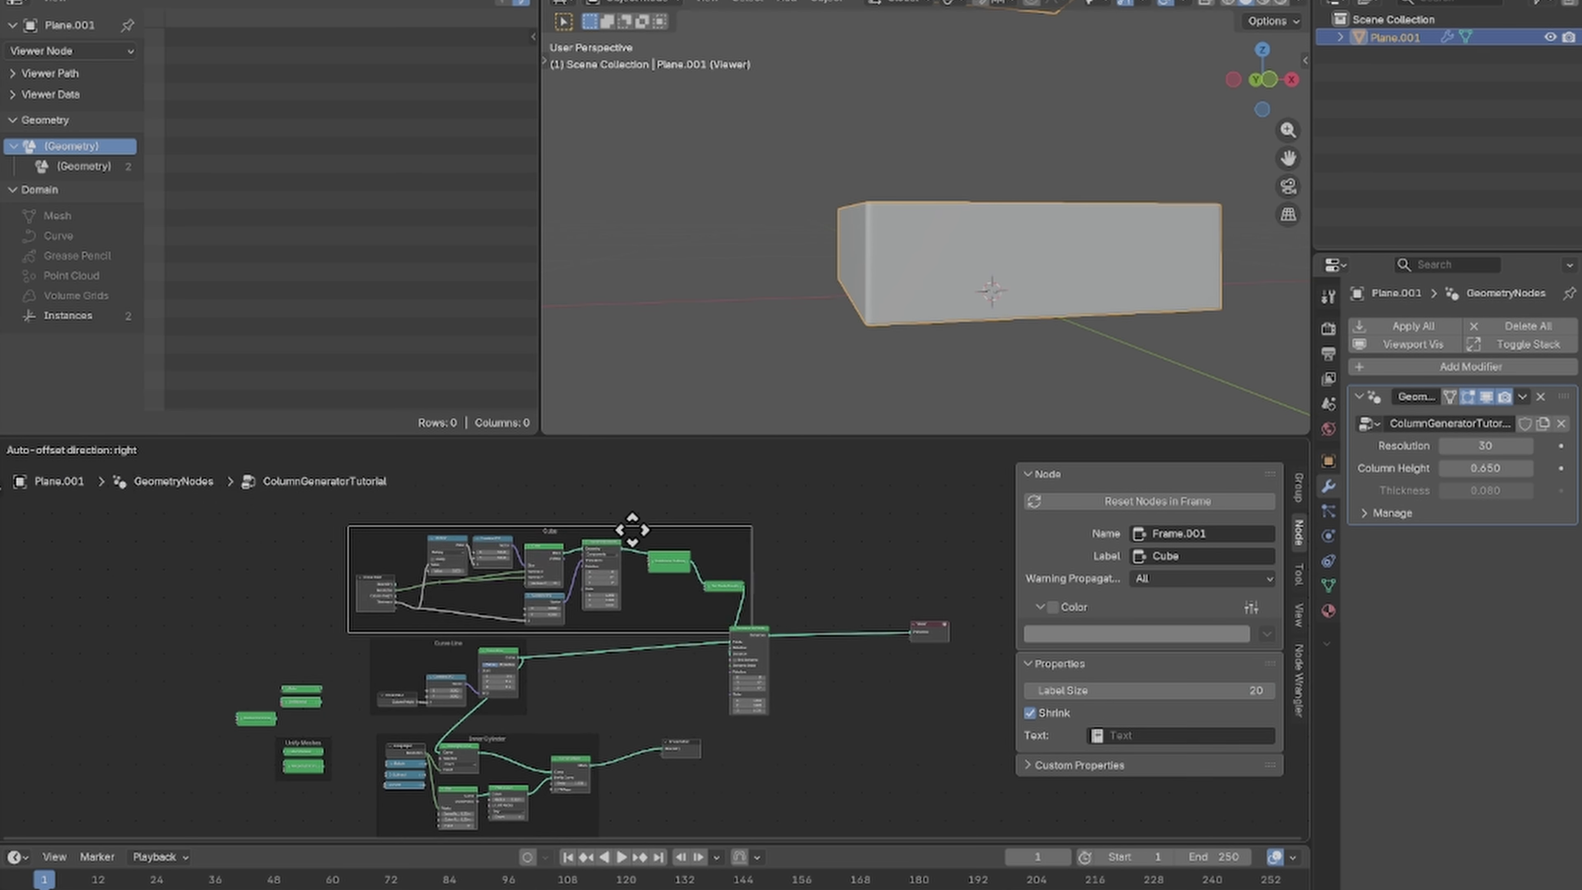
left_click_drag(629, 530, 576, 529)
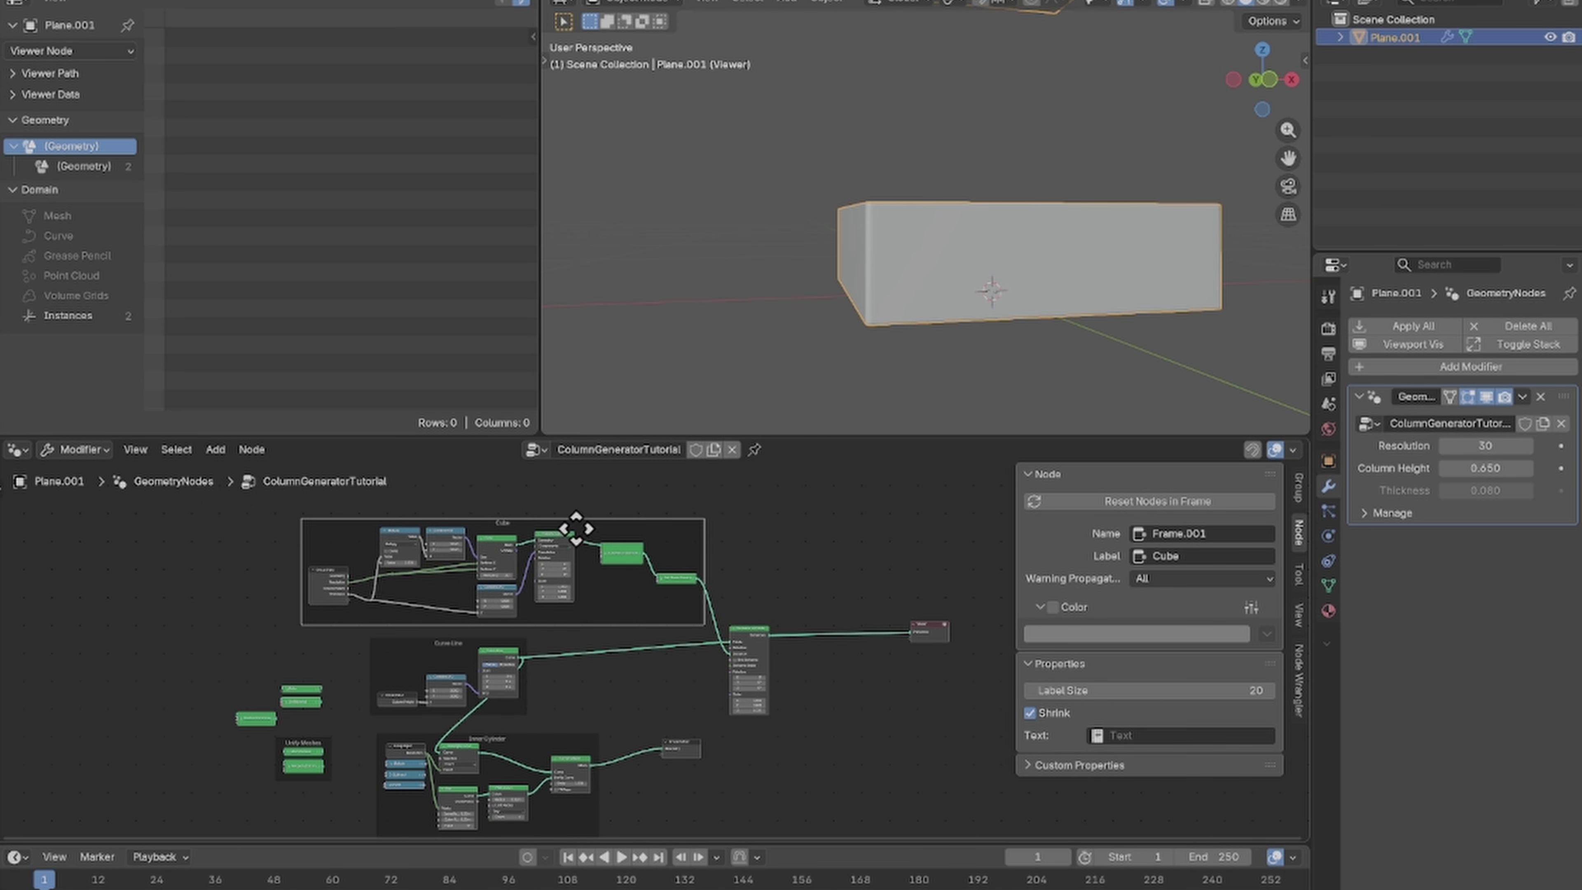
mouse_move(469, 646)
left_mouse_down()
mouse_move(586, 658)
mouse_move(632, 643)
mouse_move(472, 643)
left_mouse_up()
left_click(568, 735)
left_click_drag(529, 740, 582, 743)
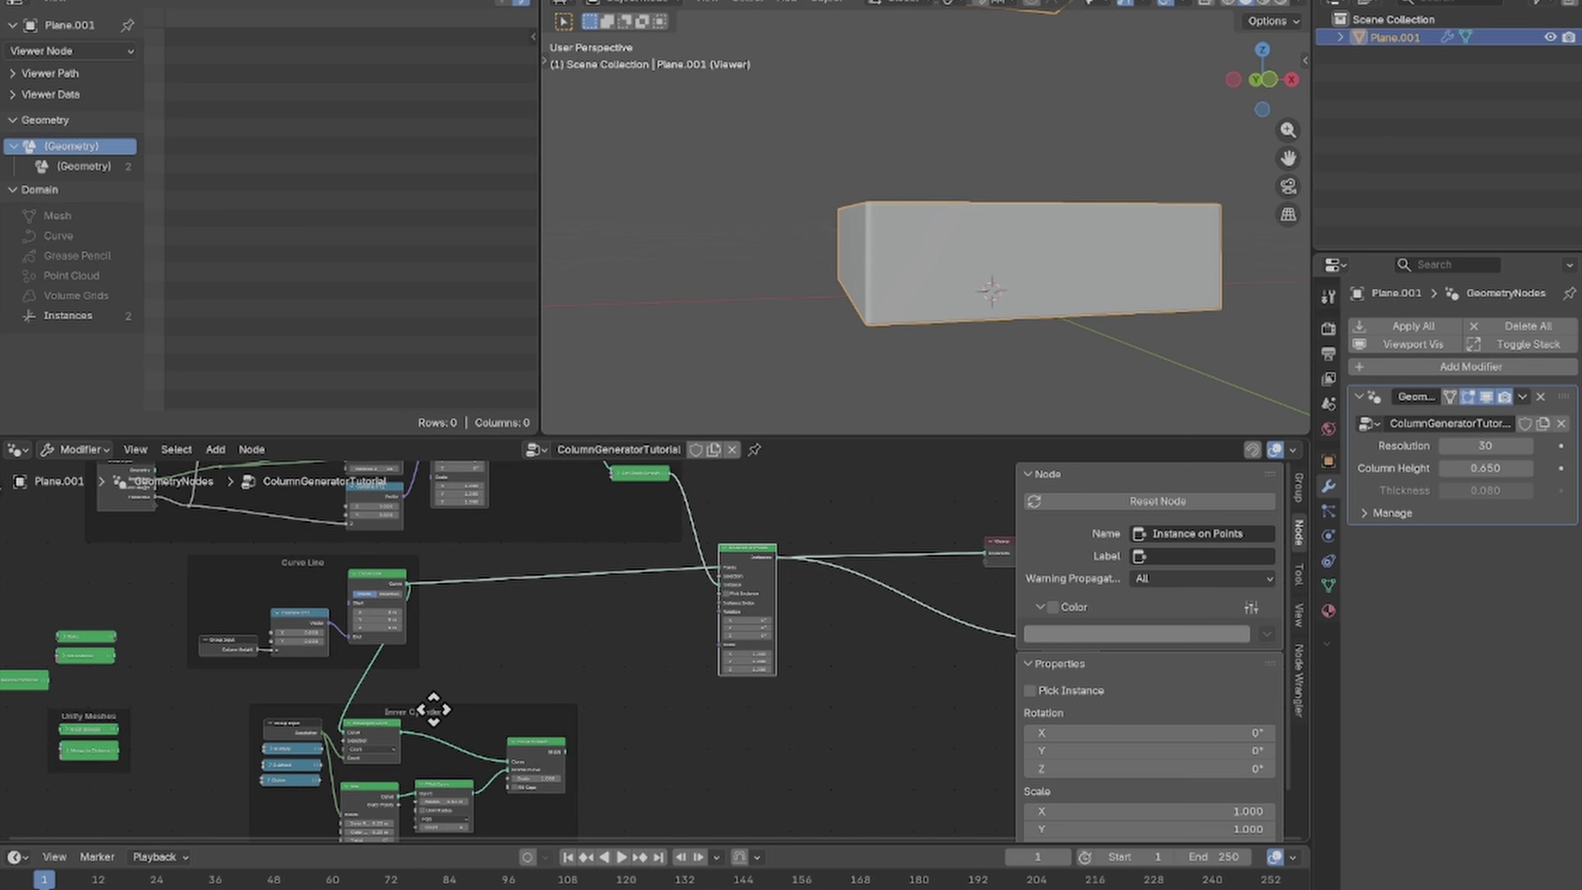
Step: Place the Inner Cylinder frame beneath Instance on Points and merge the Viewer and Group Output links through a reroute
left_click_drag(433, 709, 646, 682)
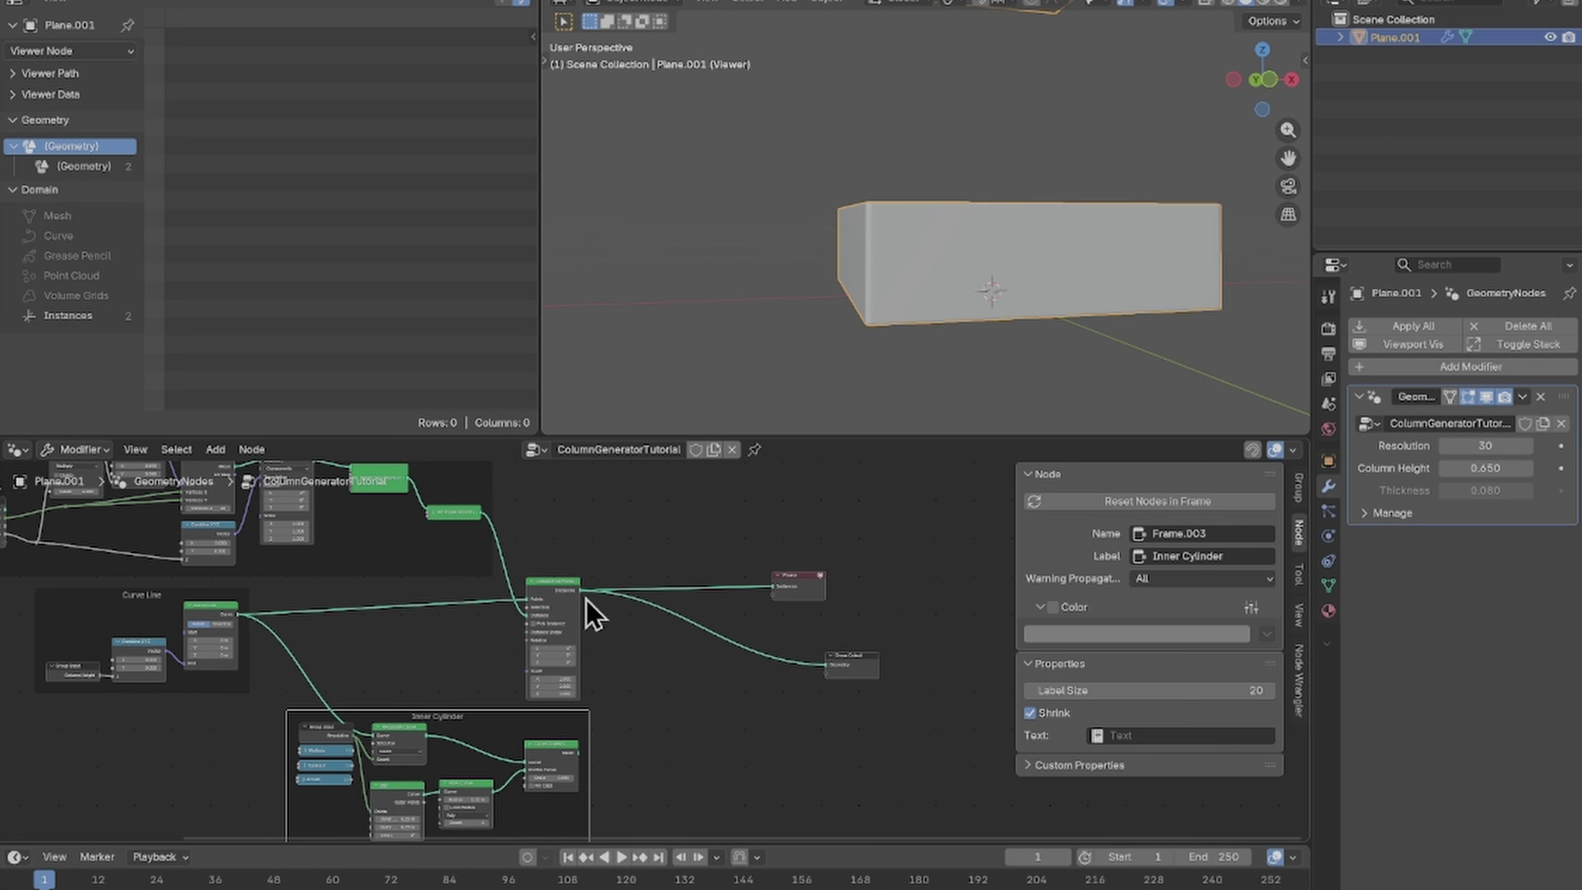
left_click_drag(755, 547, 867, 690)
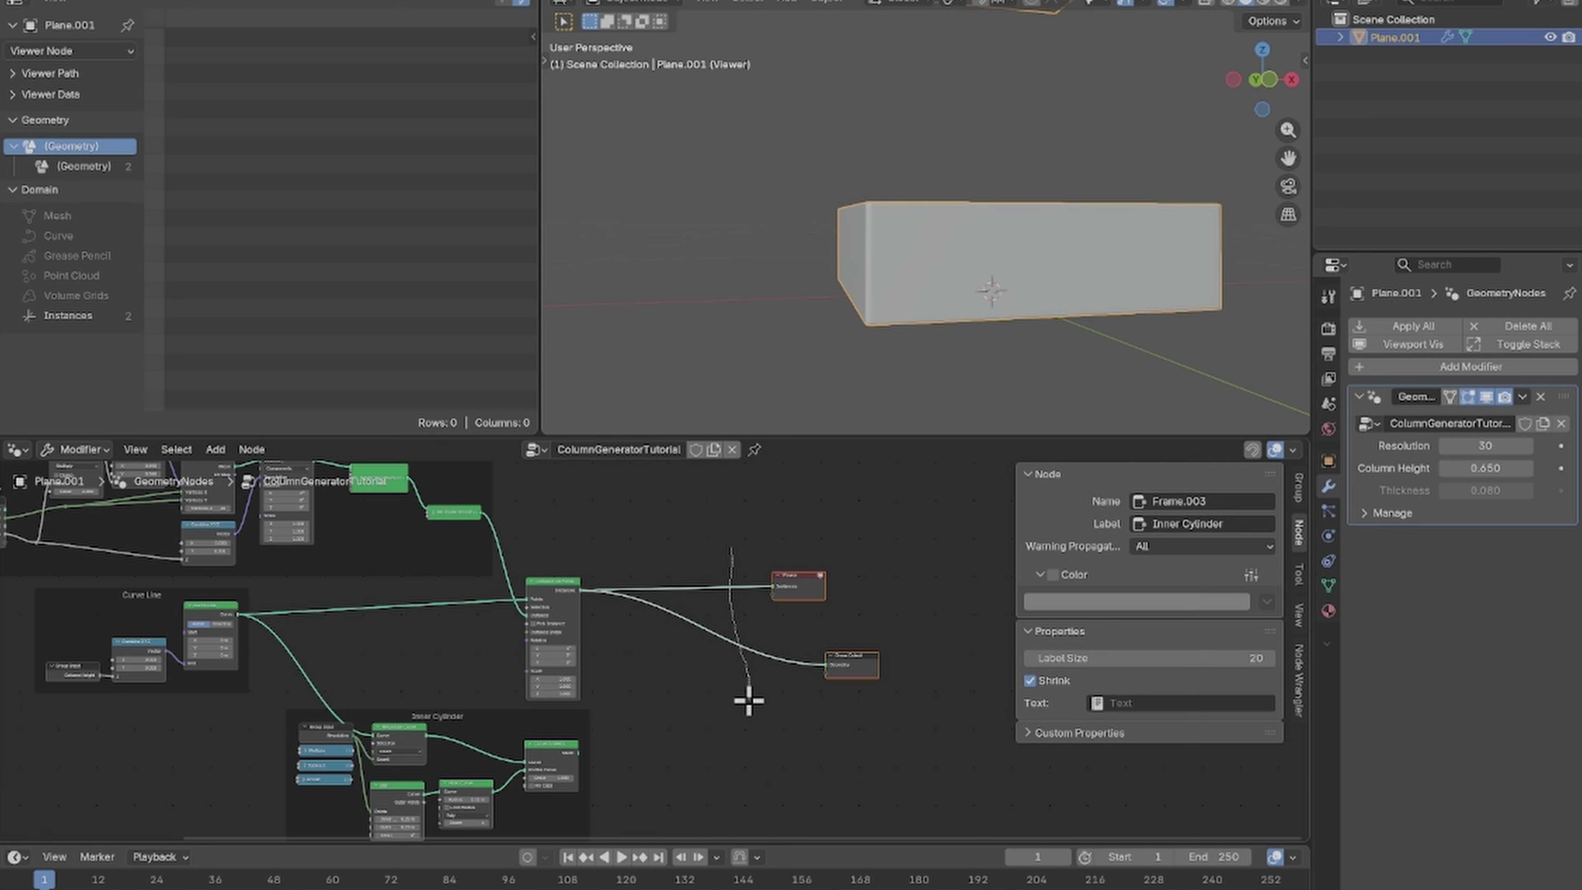
right_click_drag(749, 701, 783, 680, "shift")
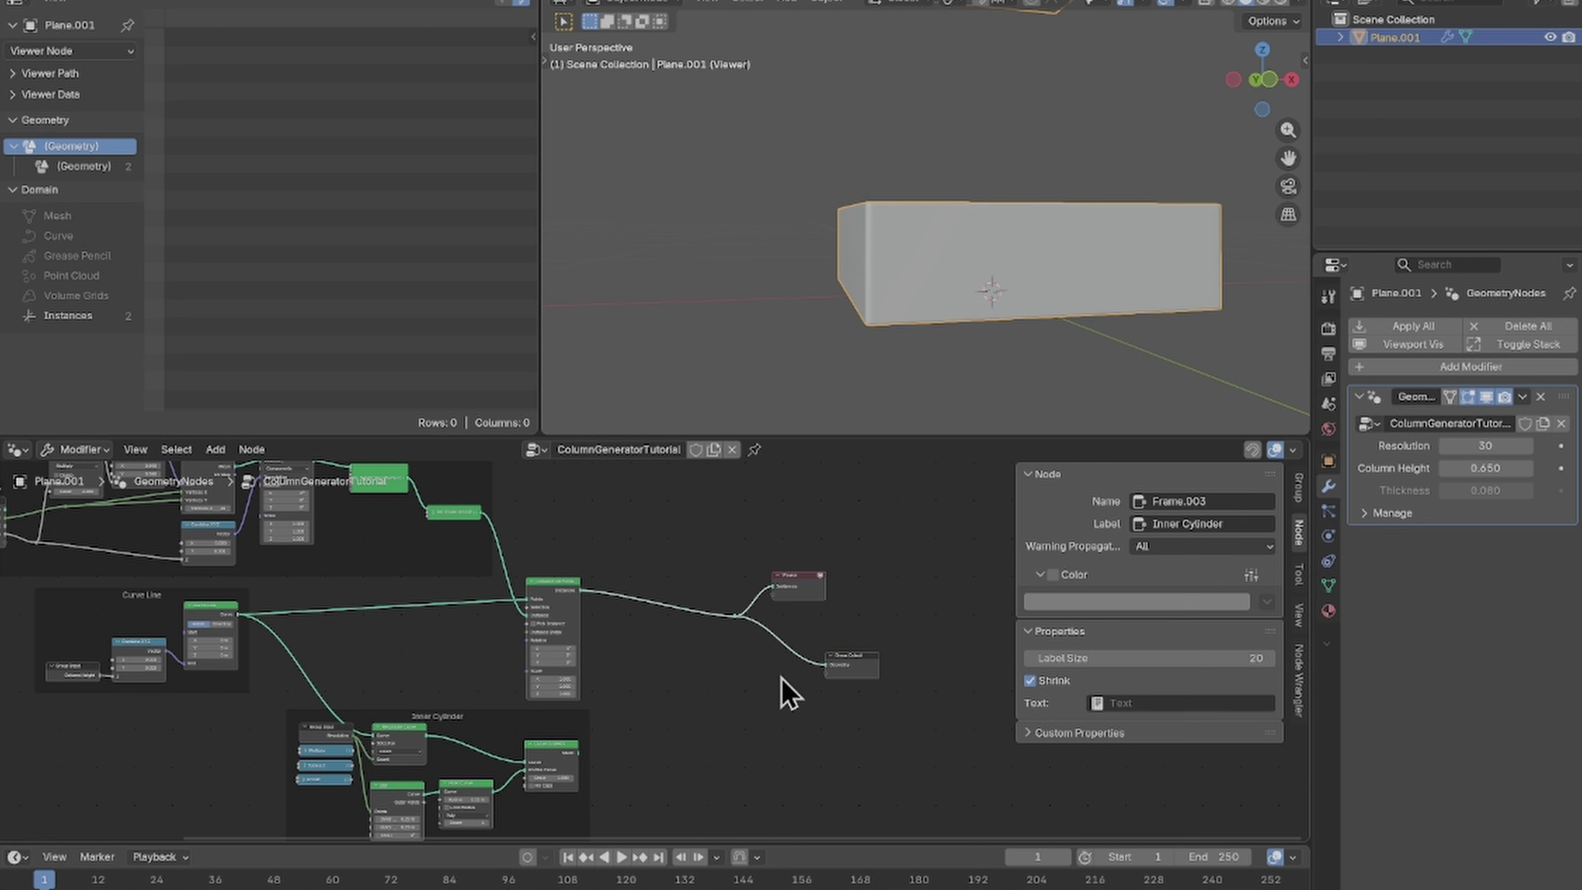
Step: Combine the Instance on Points and Curve to Mesh outputs with a Join Geometry node placed before the reroute
left_click(561, 605)
left_click(548, 754, "shift")
key("ctrl+0")
left_click_drag(677, 675, 677, 604)
scroll(997, 206, "down", 1)
mouse_move(997, 206)
middle_mouse_down()
mouse_move(1077, 237)
mouse_move(991, 206)
middle_mouse_up()
scroll(584, 629, "up", 8)
middle_click_drag(584, 629, 542, 714)
scroll(544, 697, "up", 4)
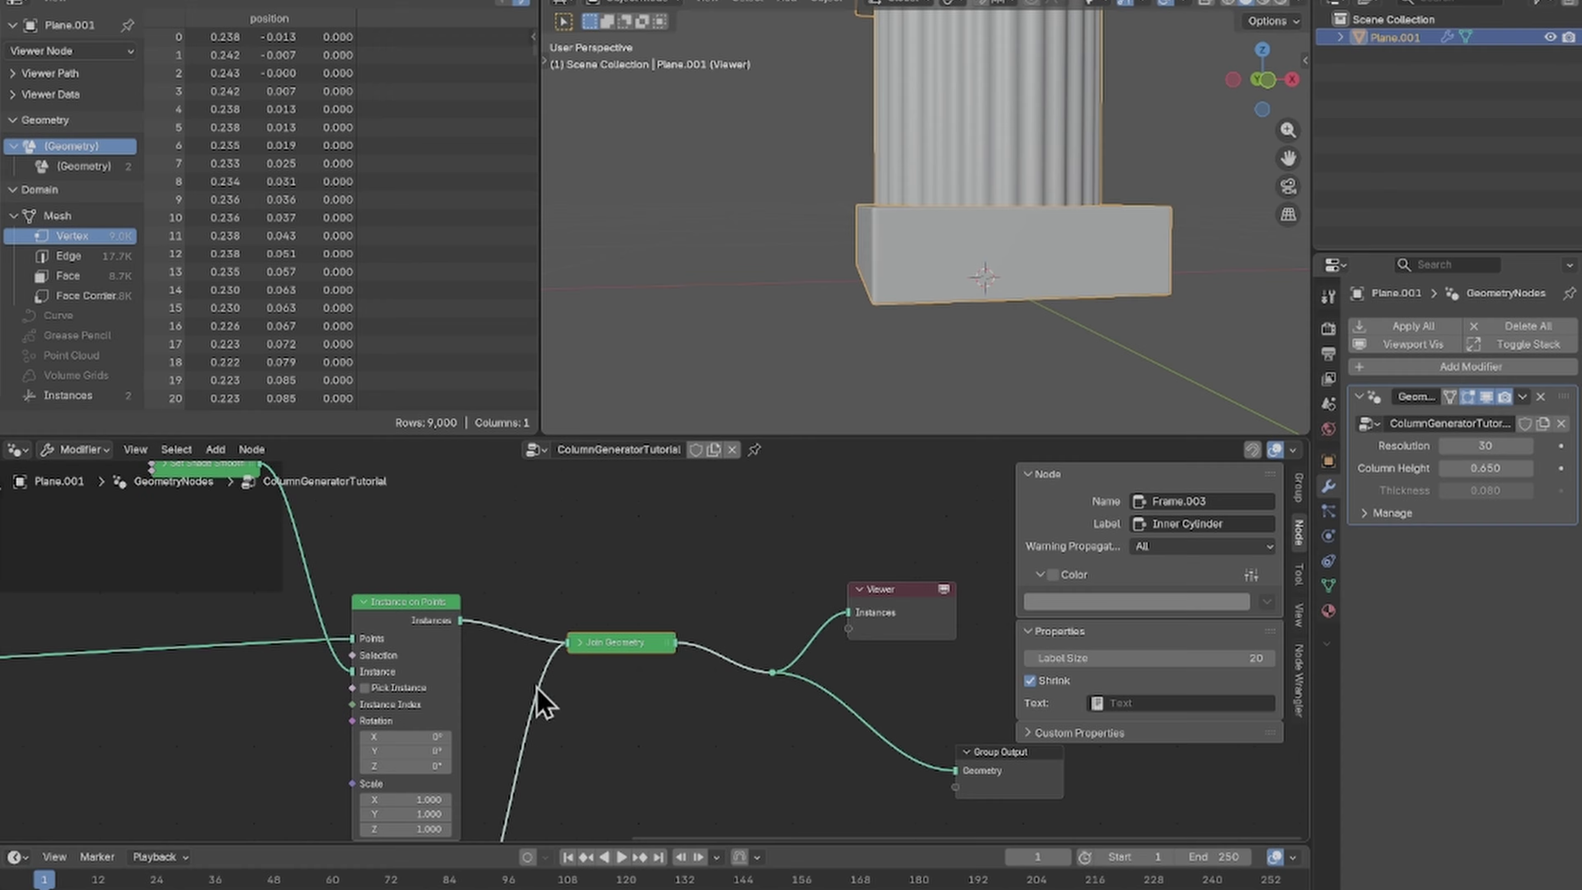
left_click(576, 645)
Step: Duplicate the block's Subdivision Surface node, remove the copy from the Cube frame, and insert it after Curve to Mesh
scroll(577, 646, "down", 4)
scroll(1047, 197, "up", 4)
middle_click_drag(1020, 216, 992, 250)
scroll(1046, 283, "down", 4)
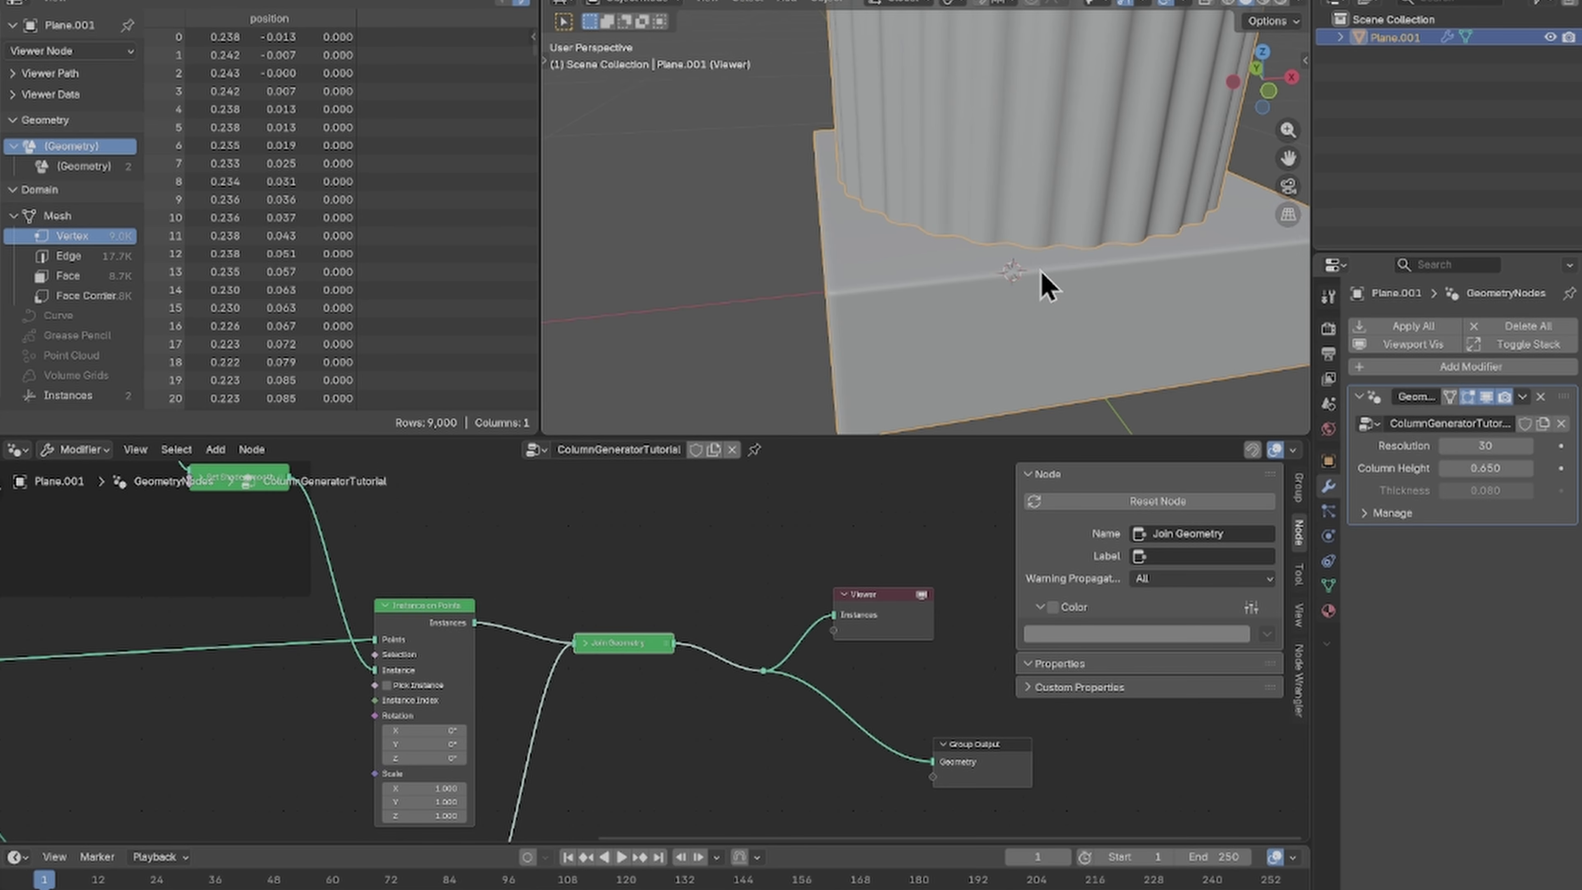
scroll(1021, 289, "up", 2)
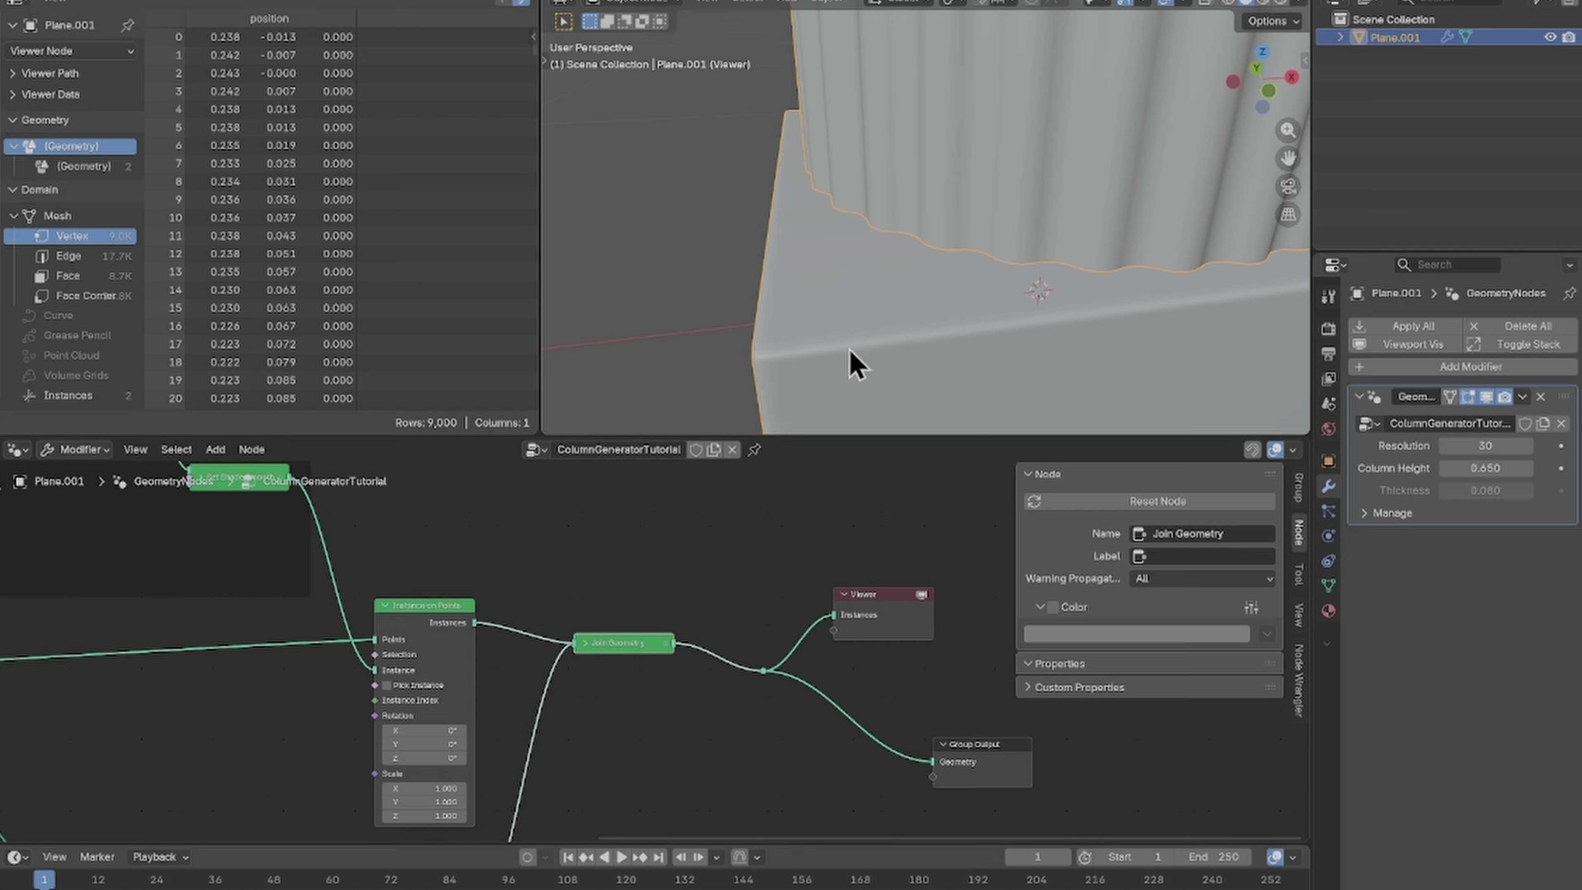
key("Home")
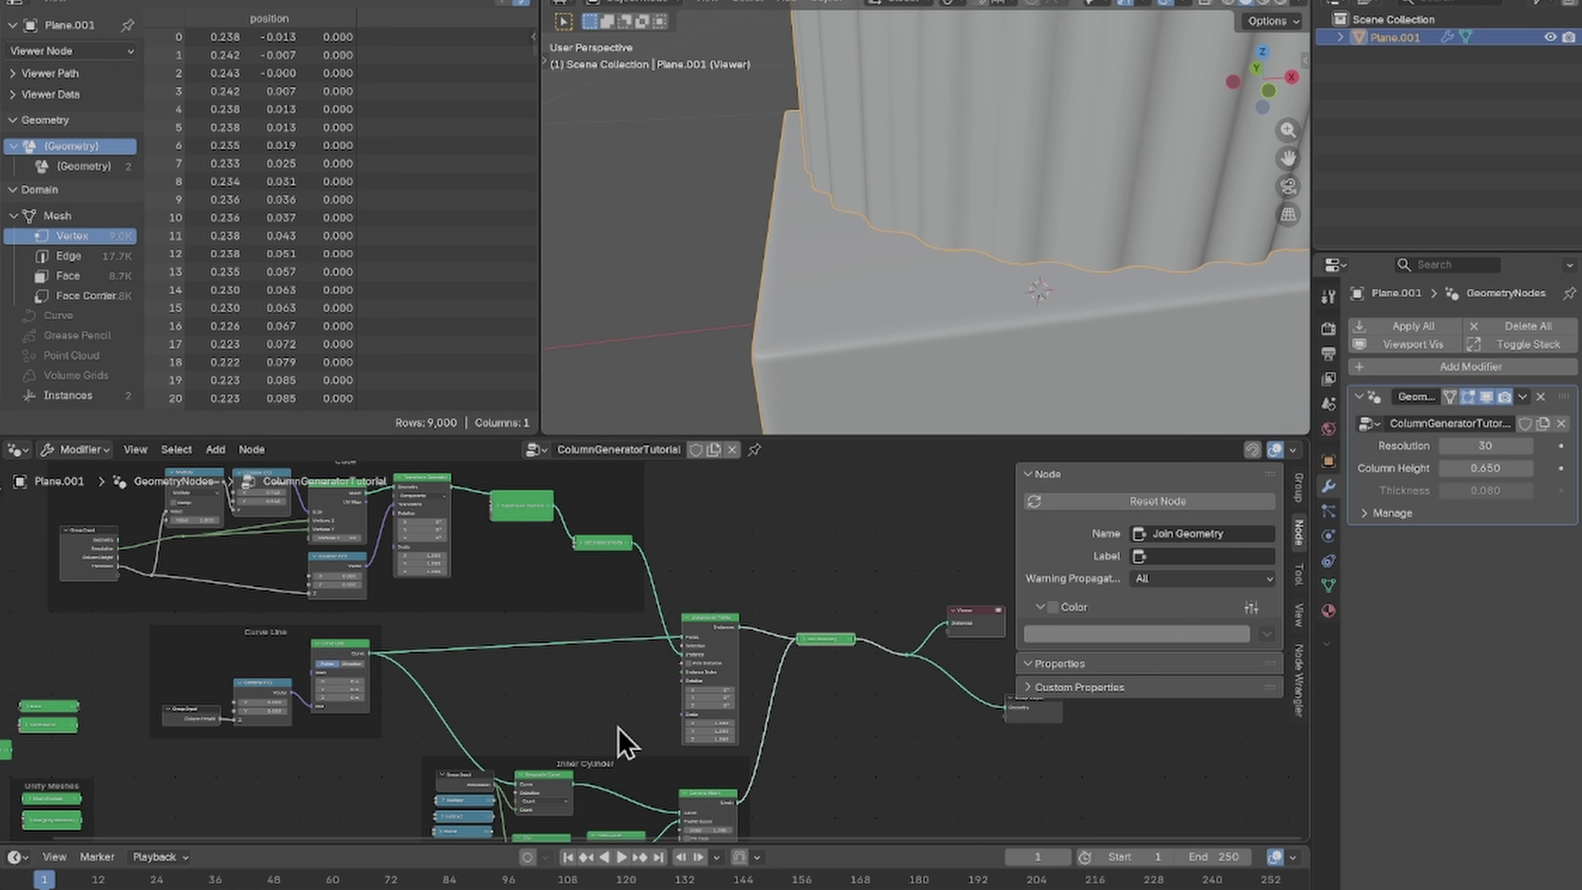
left_click(526, 518)
right_click(851, 836)
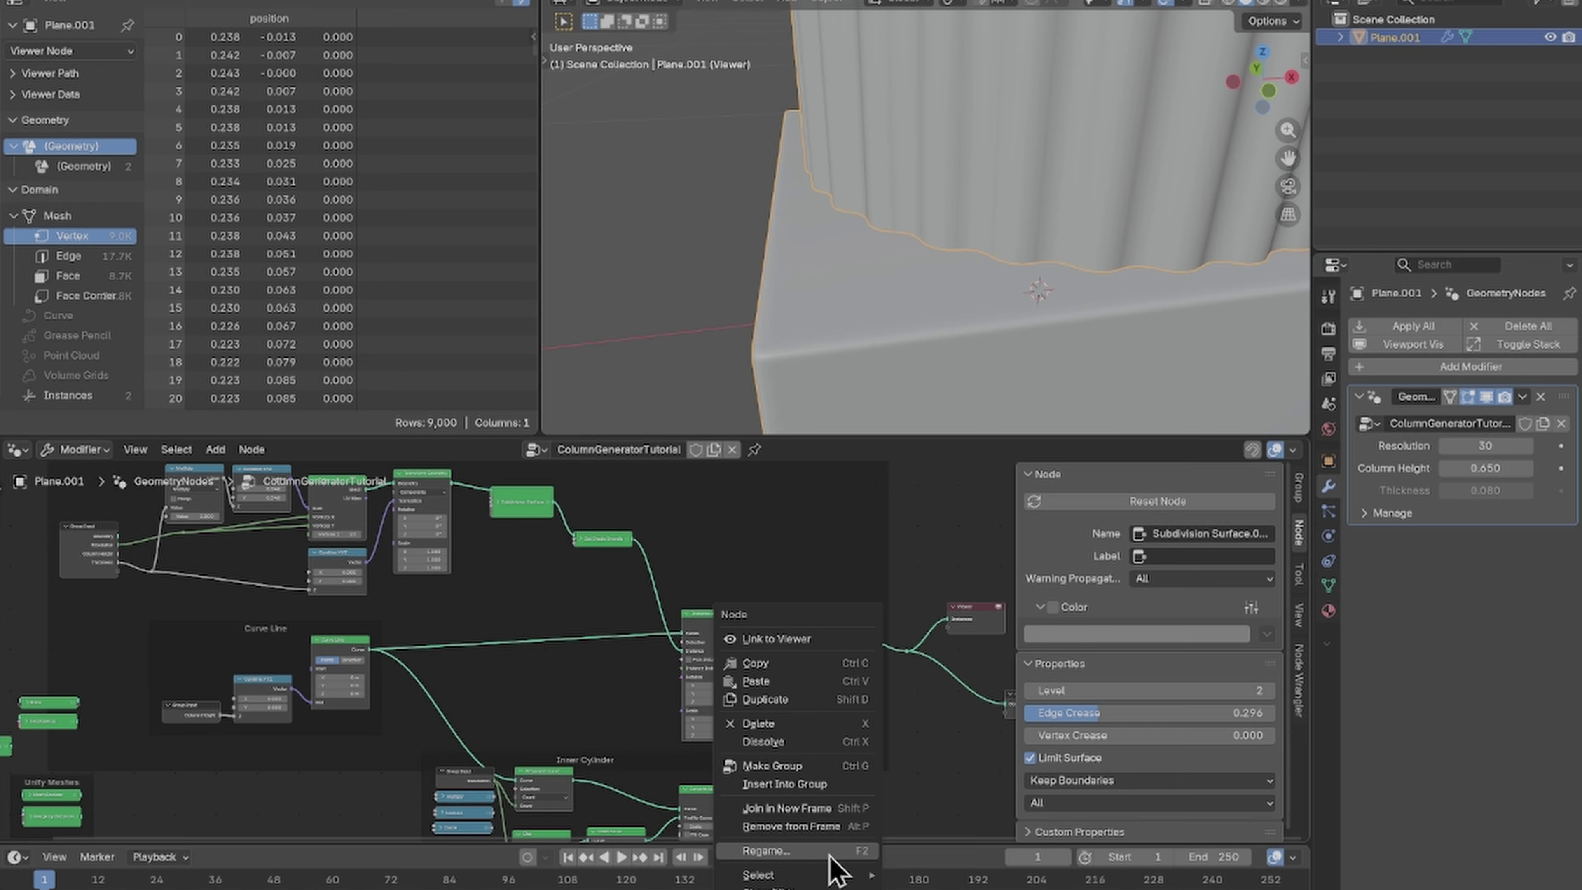
left_click(832, 829)
left_click_drag(840, 745, 795, 780)
scroll(1066, 241, "up", 2)
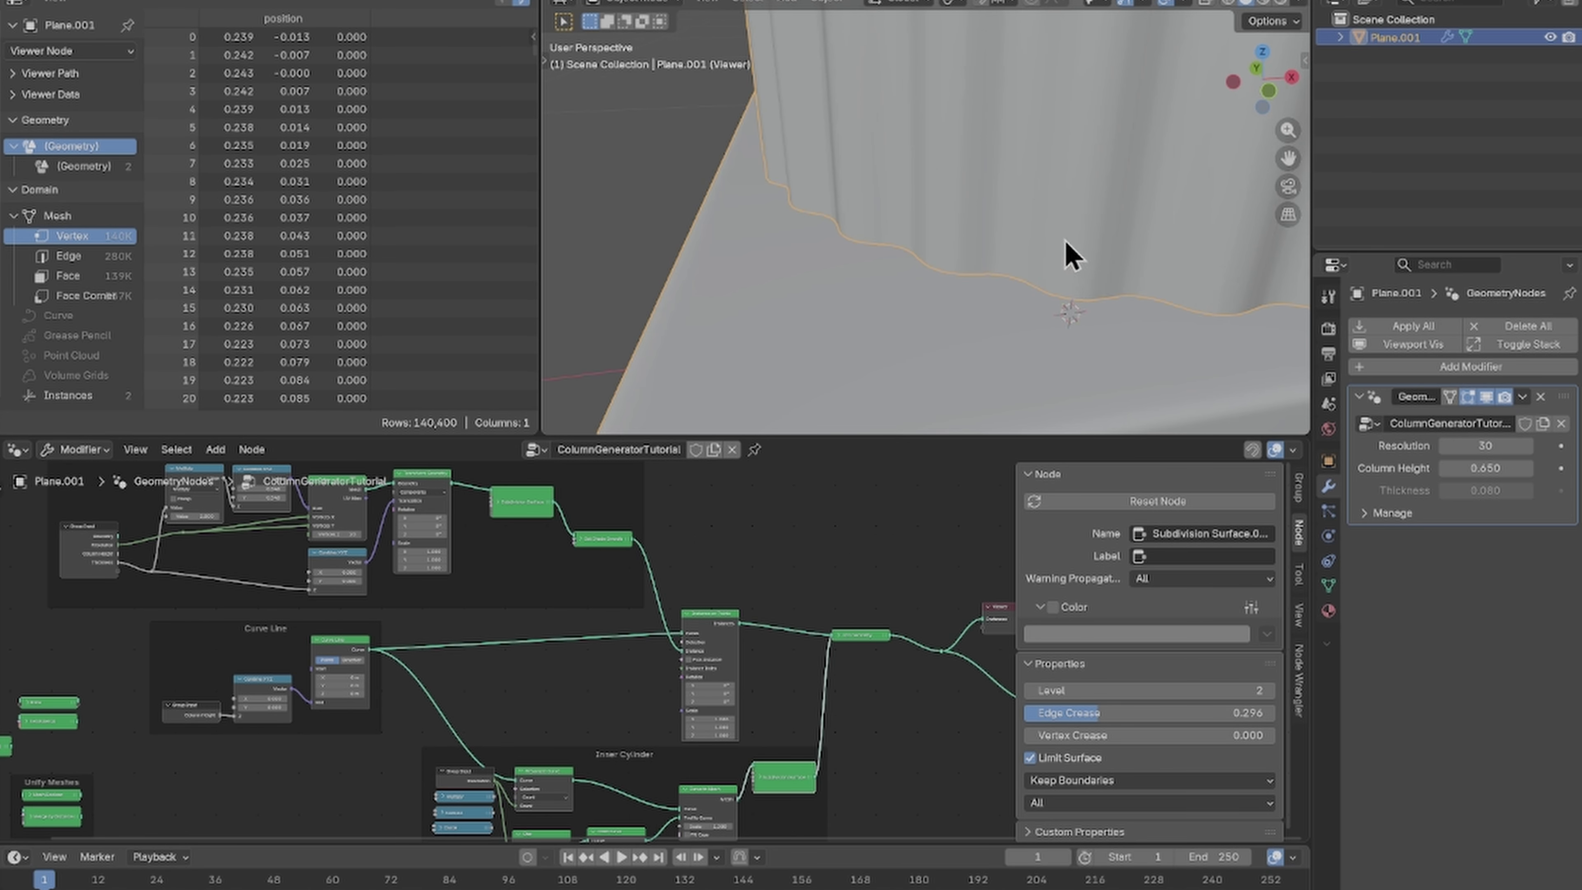
Step: Display the column in wireframe and examine the mesh where the shaft meets the base block
scroll(1091, 250, "down", 4)
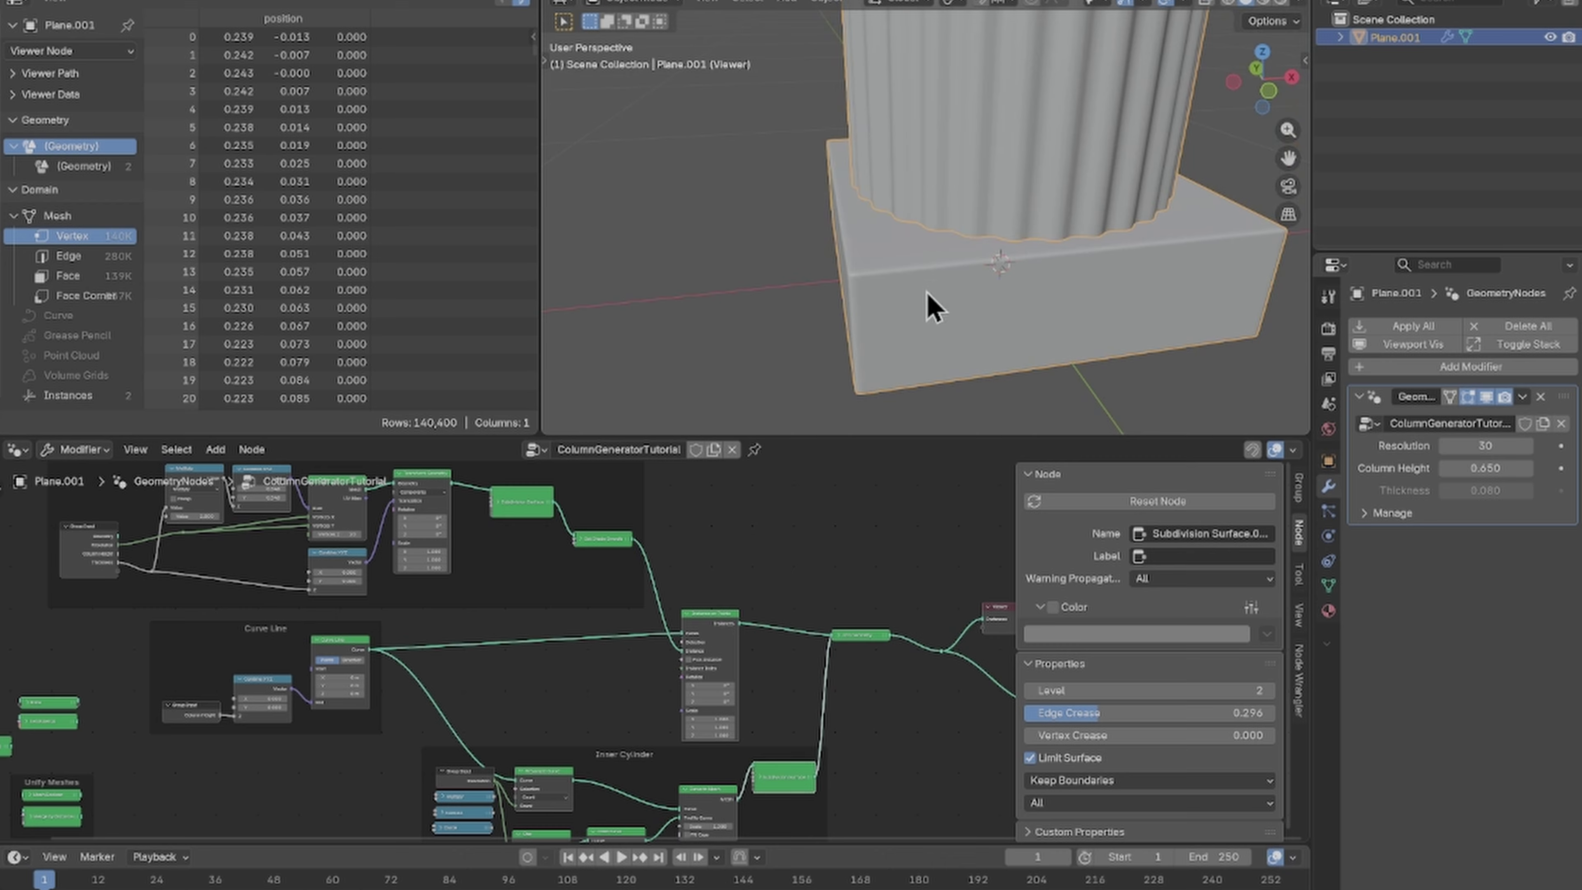
mouse_move(929, 291)
middle_mouse_down()
mouse_move(995, 311)
mouse_move(1162, 181)
mouse_move(1204, 181)
mouse_move(1254, 211)
mouse_move(1092, 240)
mouse_move(1042, 222)
mouse_move(1021, 276)
mouse_move(943, 233)
mouse_move(969, 274)
mouse_move(774, 272)
mouse_move(685, 322)
mouse_move(1003, 304)
mouse_move(929, 311)
middle_mouse_up()
left_click(1232, 3)
scroll(969, 275, "up", 2)
scroll(1009, 300, "down", 3)
scroll(654, 647, "up", 3)
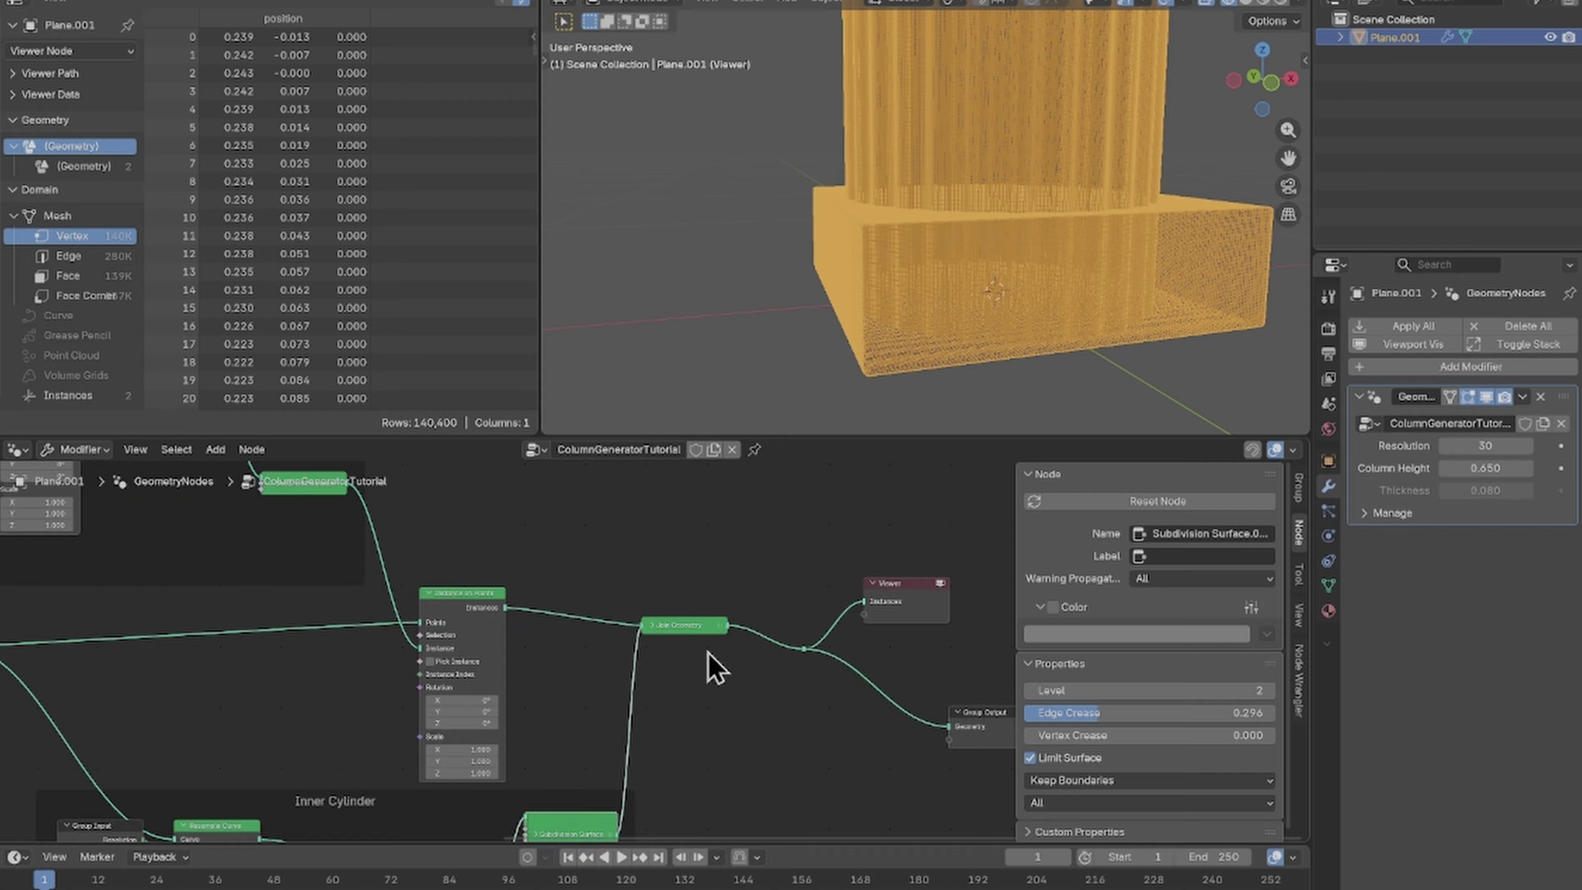
Step: Add a Merge by Distance node between Join Geometry and the reroute
key("shift+a")
left_click(648, 531)
type("mer")
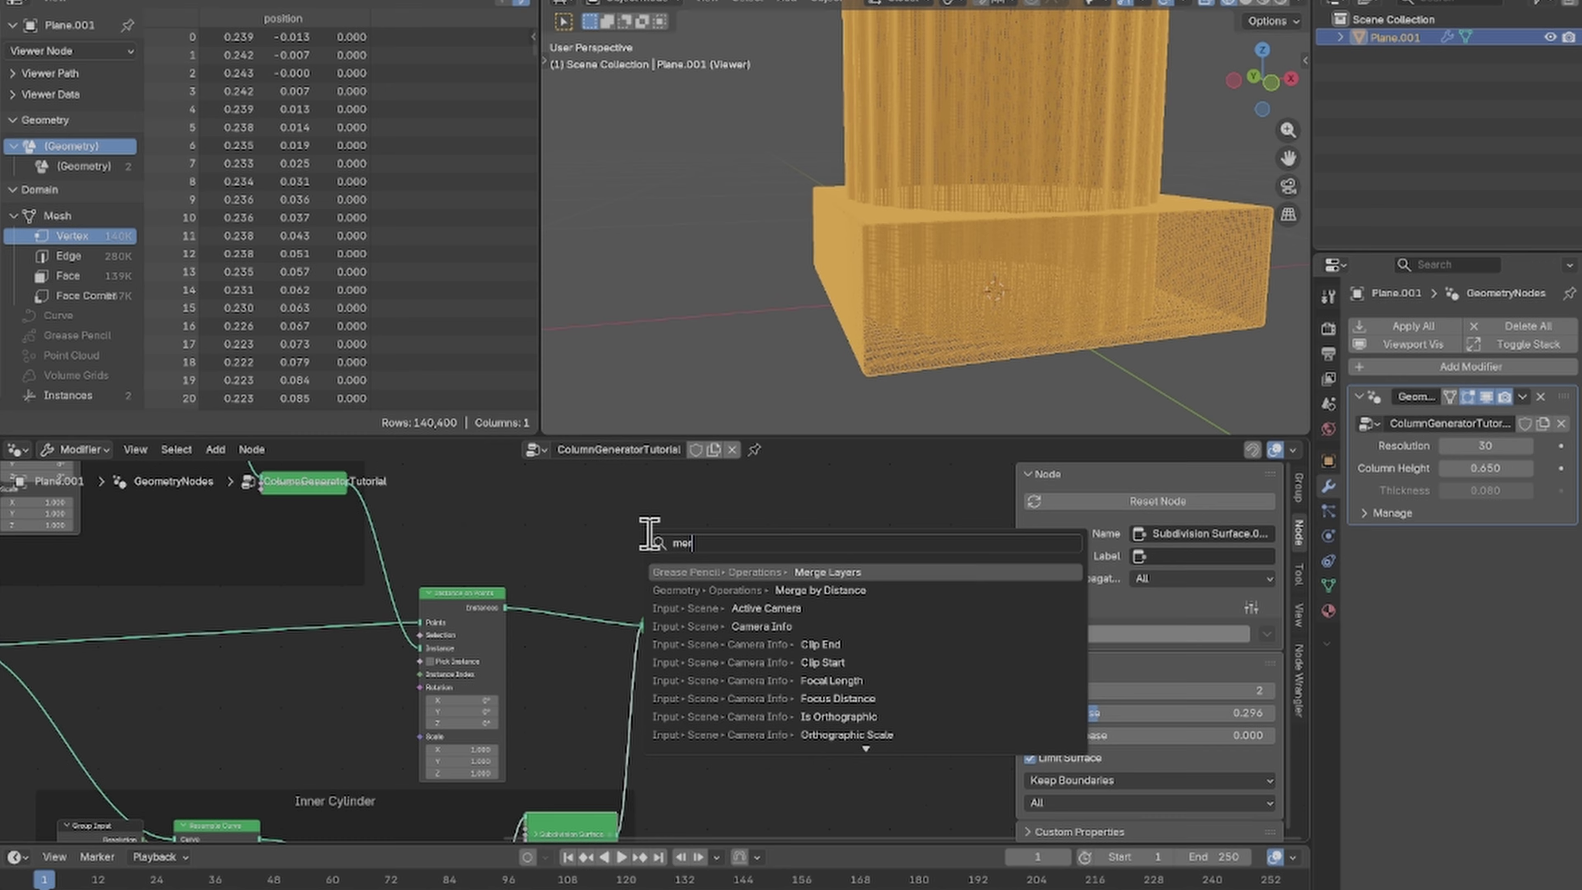
key("Down")
key("Return")
left_click(735, 611)
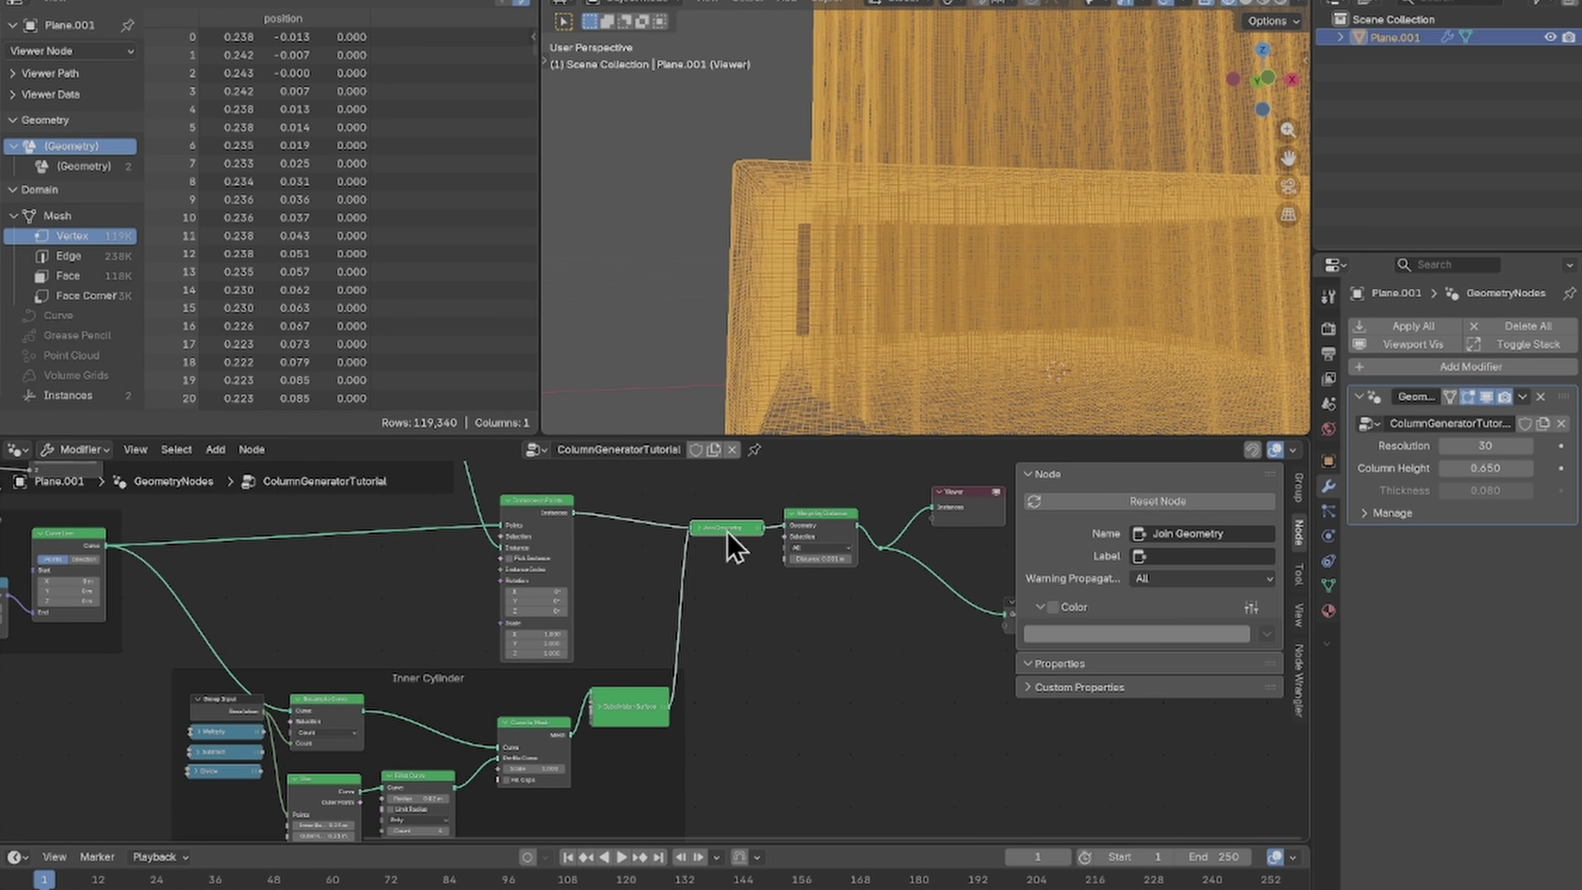
Step: Replace the Join Geometry node with a Mesh Boolean node ahead of Merge by Distance
key("ctrl+x")
key("shift+a")
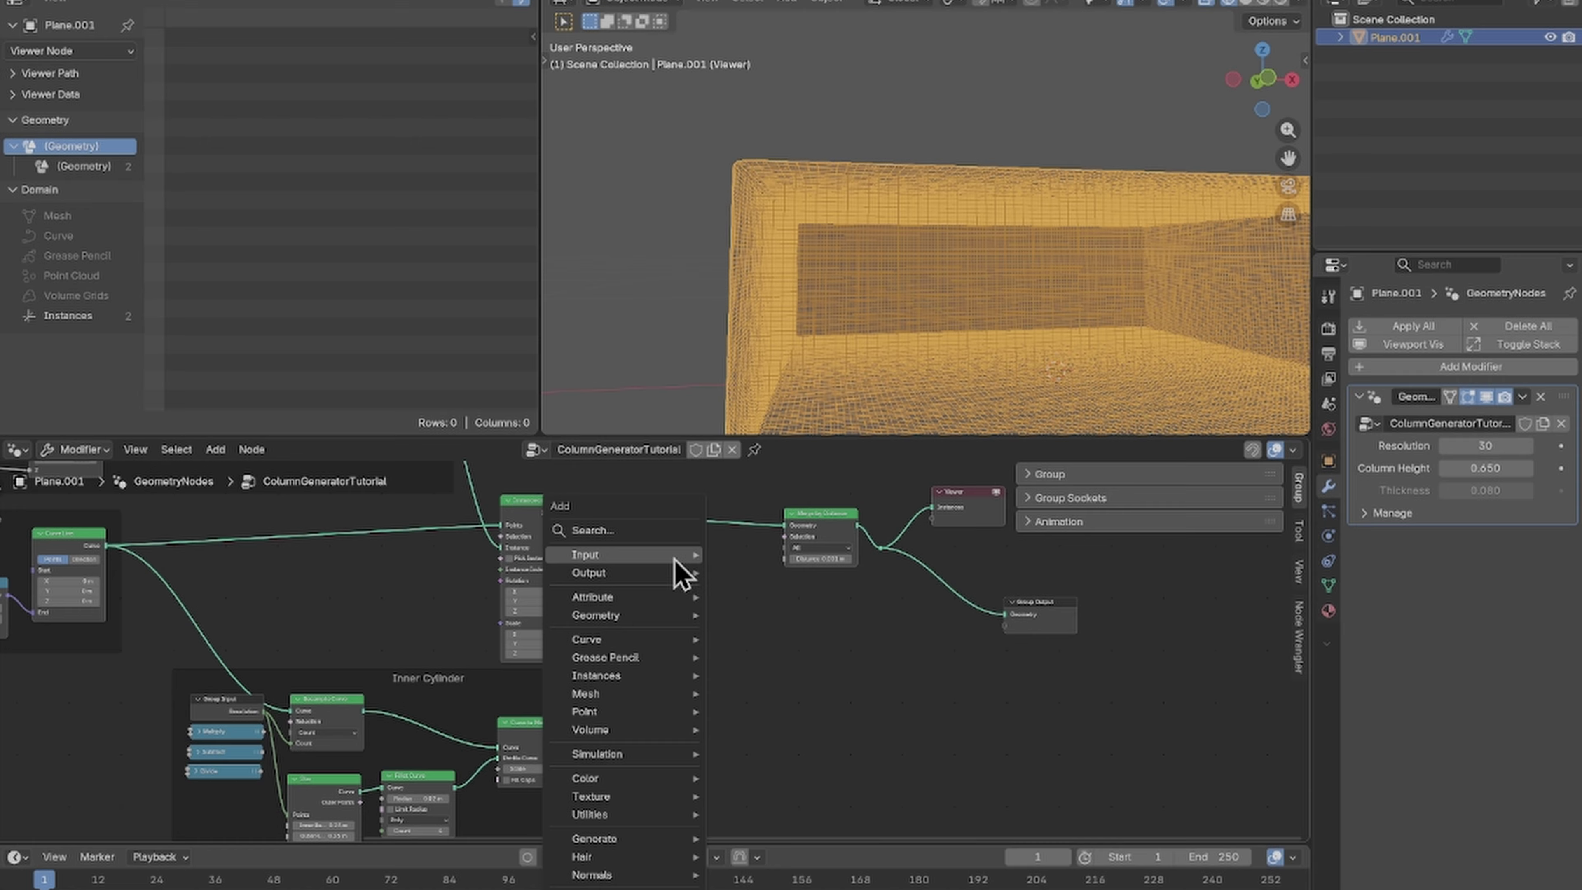
left_click(663, 531)
type("mesh")
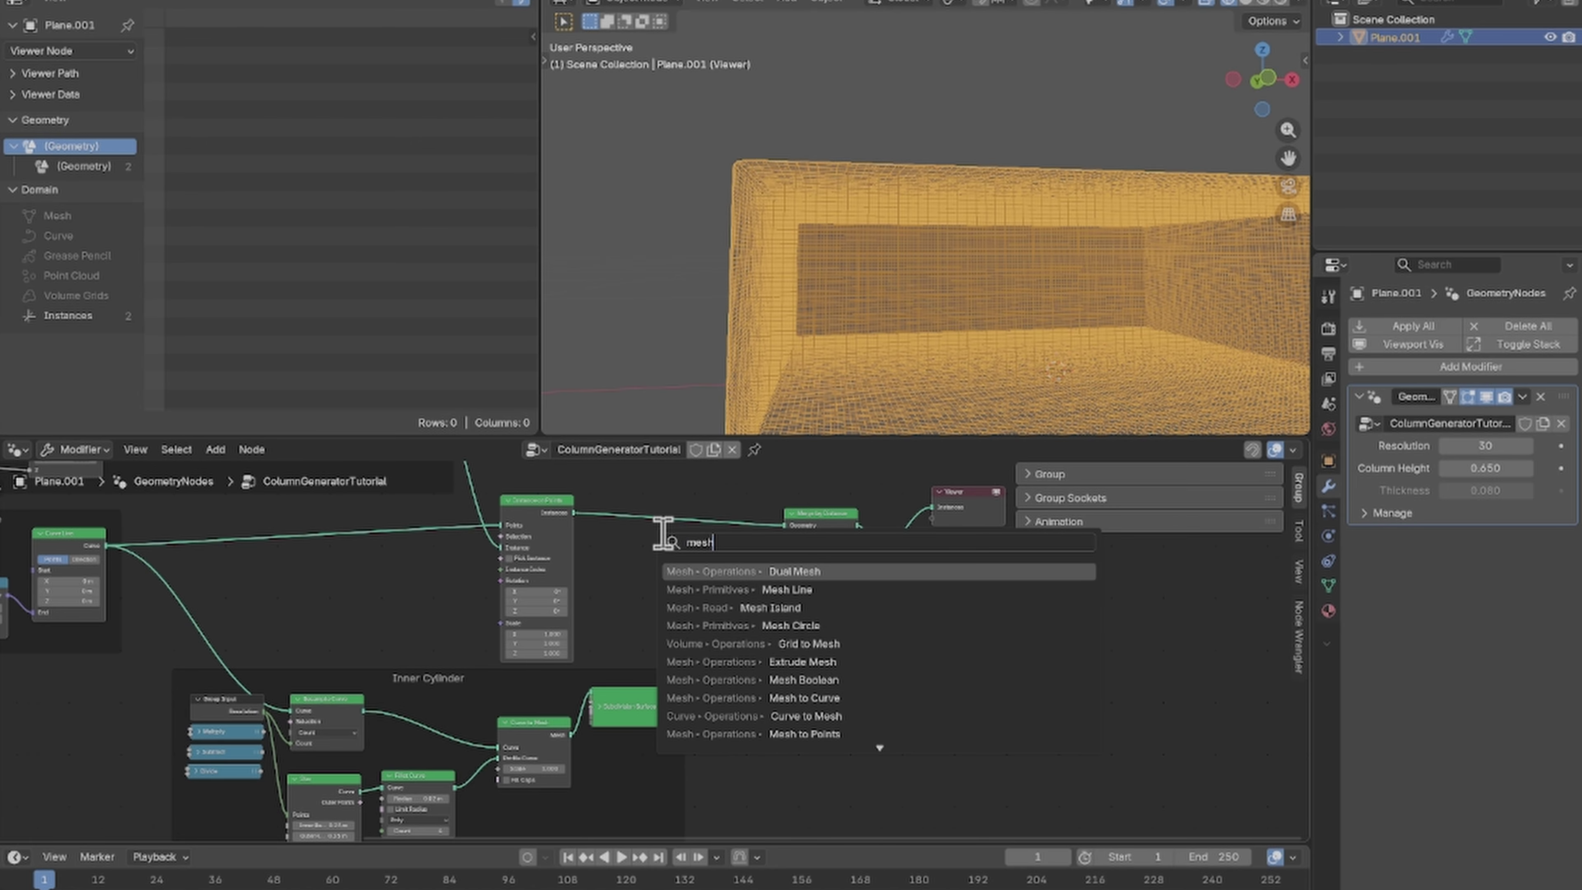
key("Down")
key("Down")
key("Down")
key("Down")
key("Down")
key("Down")
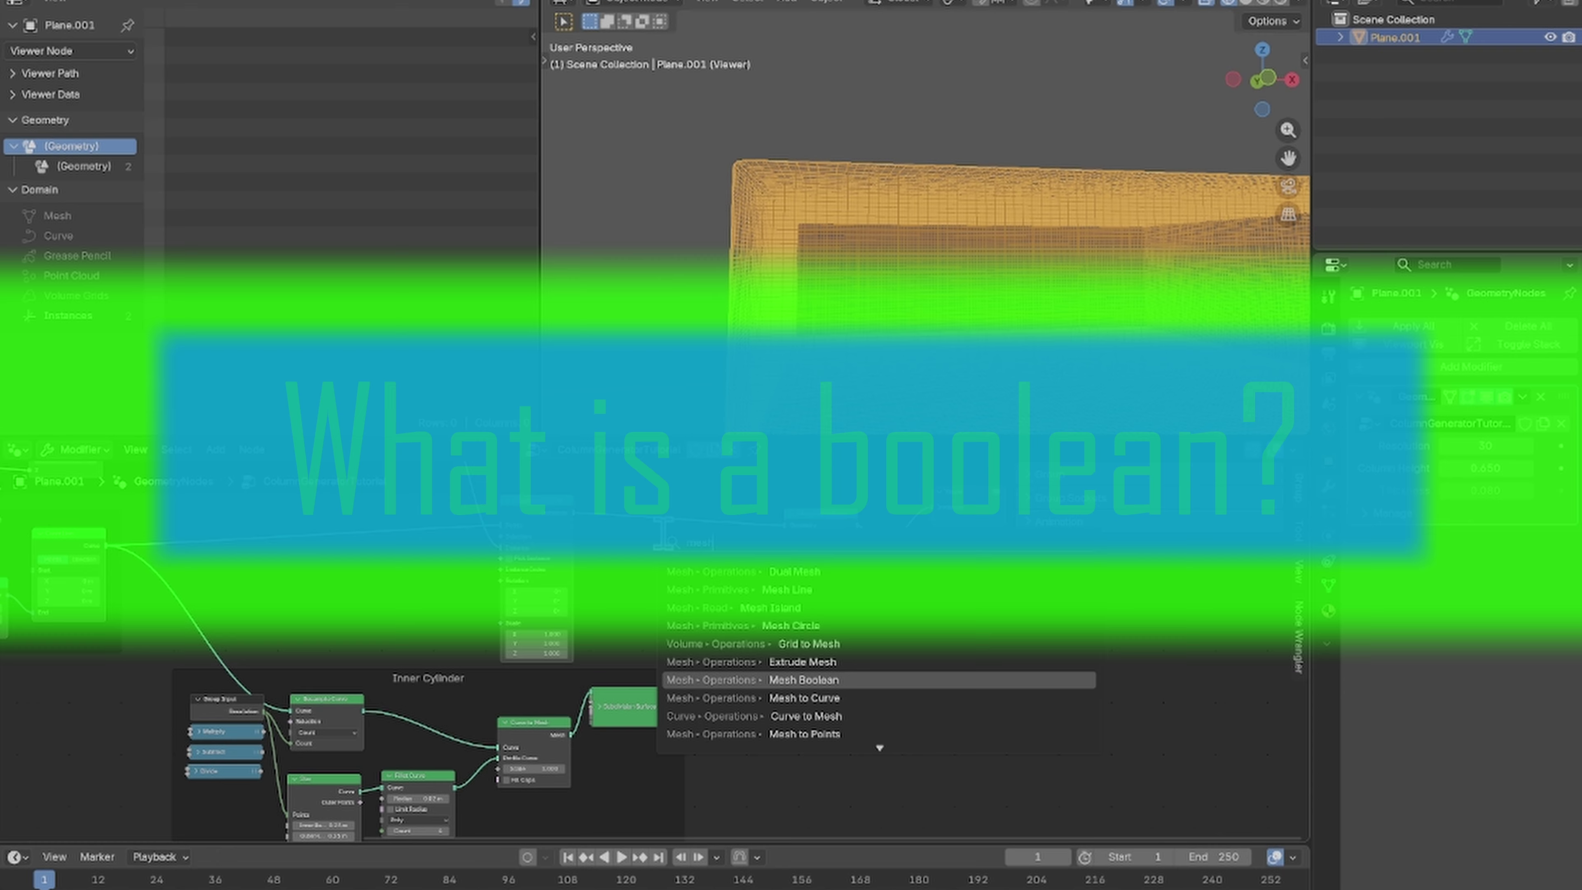
key("Return")
left_click(718, 554)
Step: Set the Mesh Boolean to Union and connect both the shaft's Subdivision Surface and Instance on Points to its Mesh input
scroll(717, 553, "up", 5)
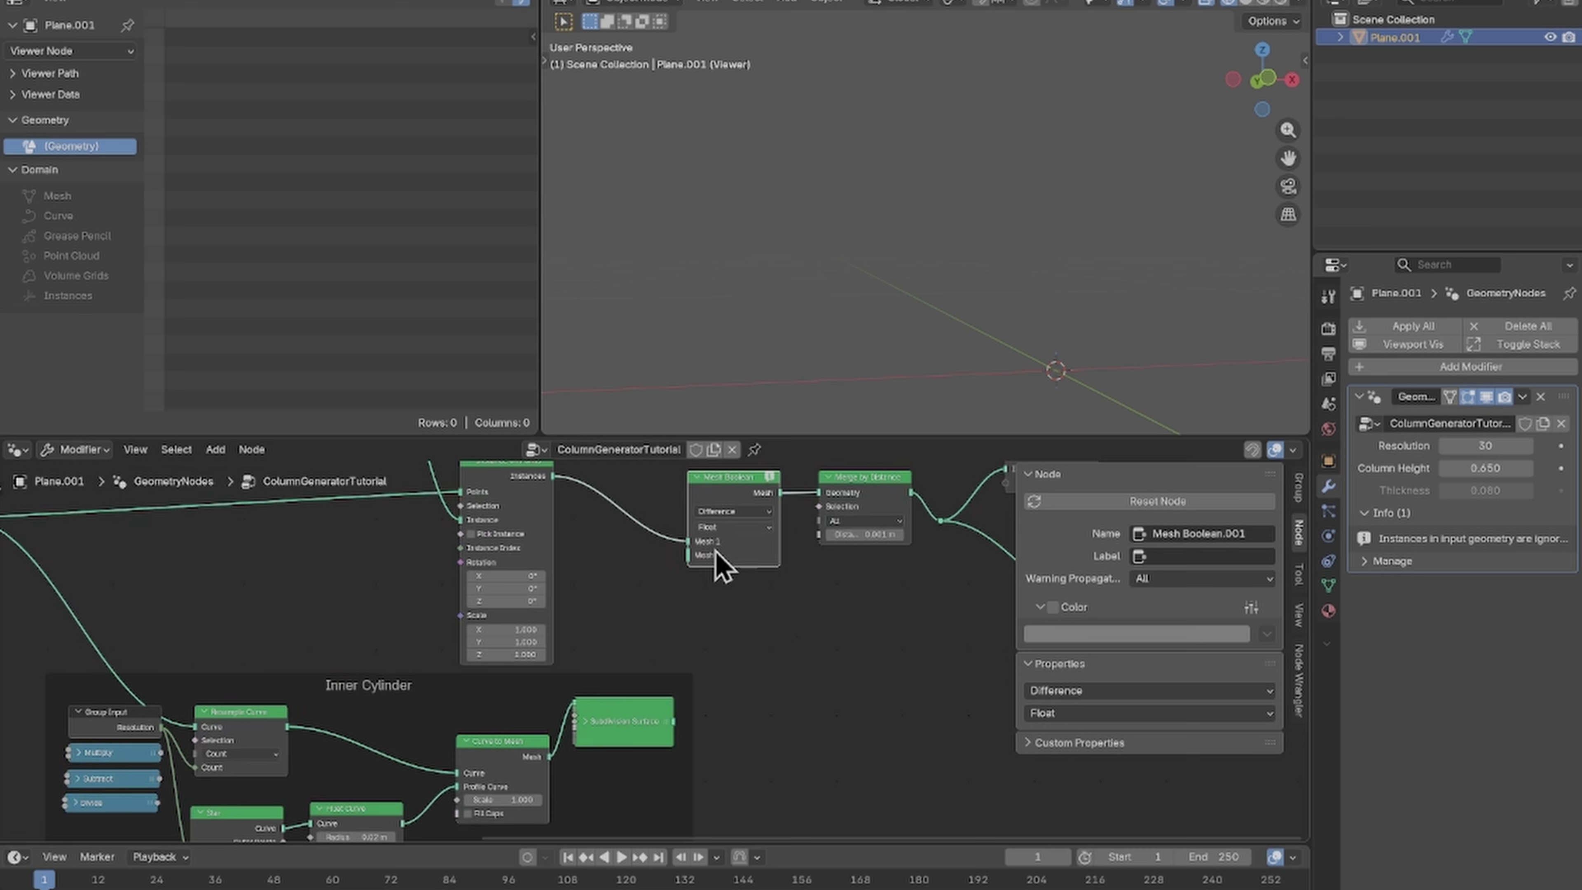
middle_click_drag(719, 569, 746, 631)
scroll(750, 648, "down", 1)
left_click(697, 791)
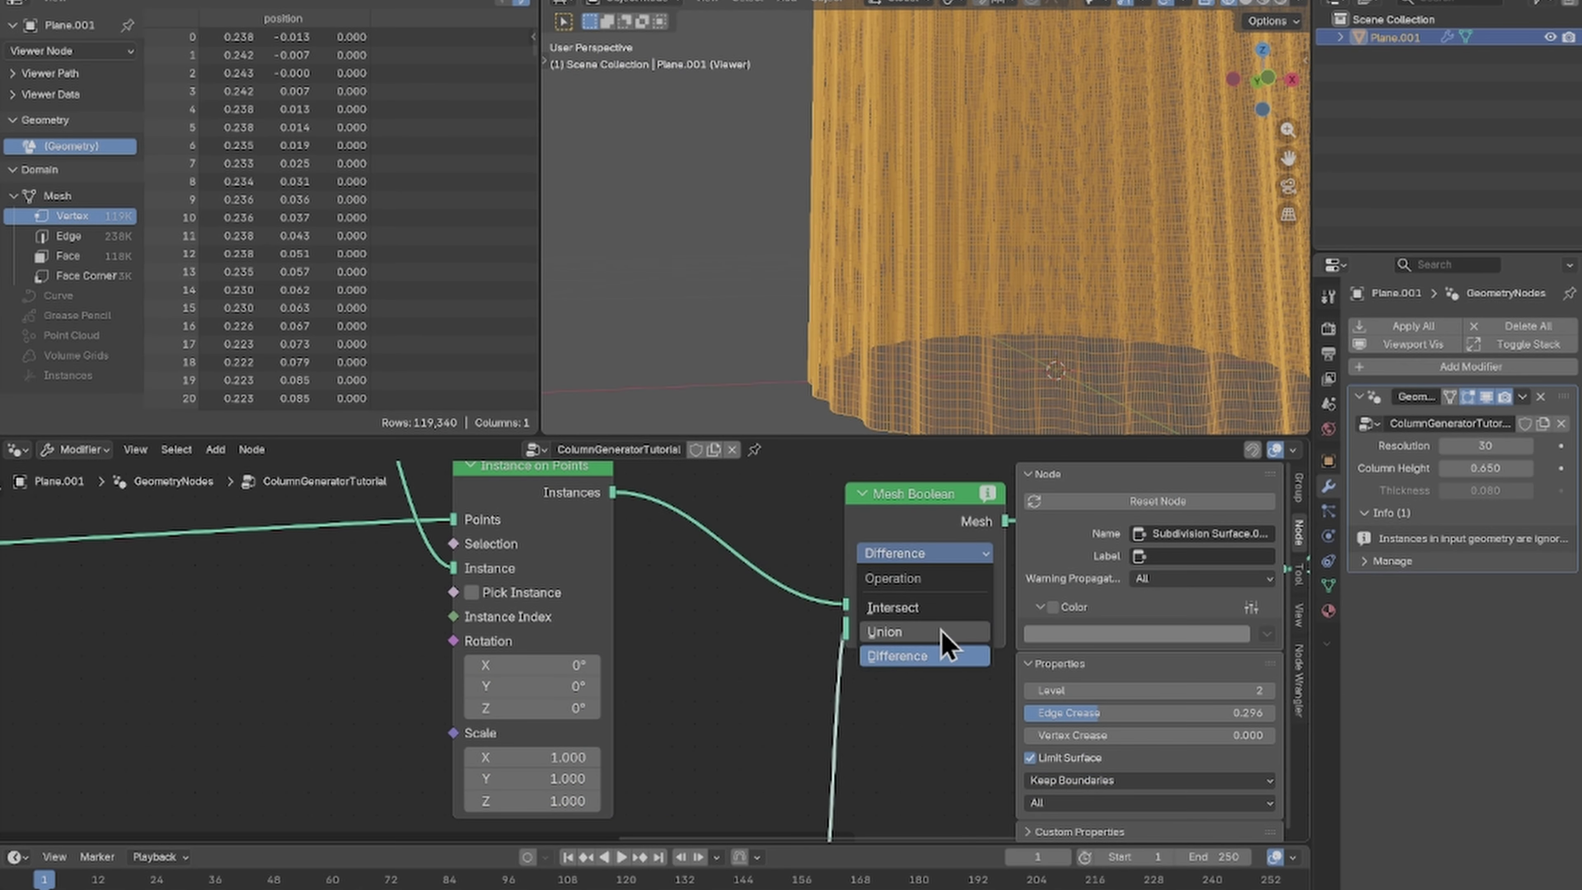
left_click(915, 631)
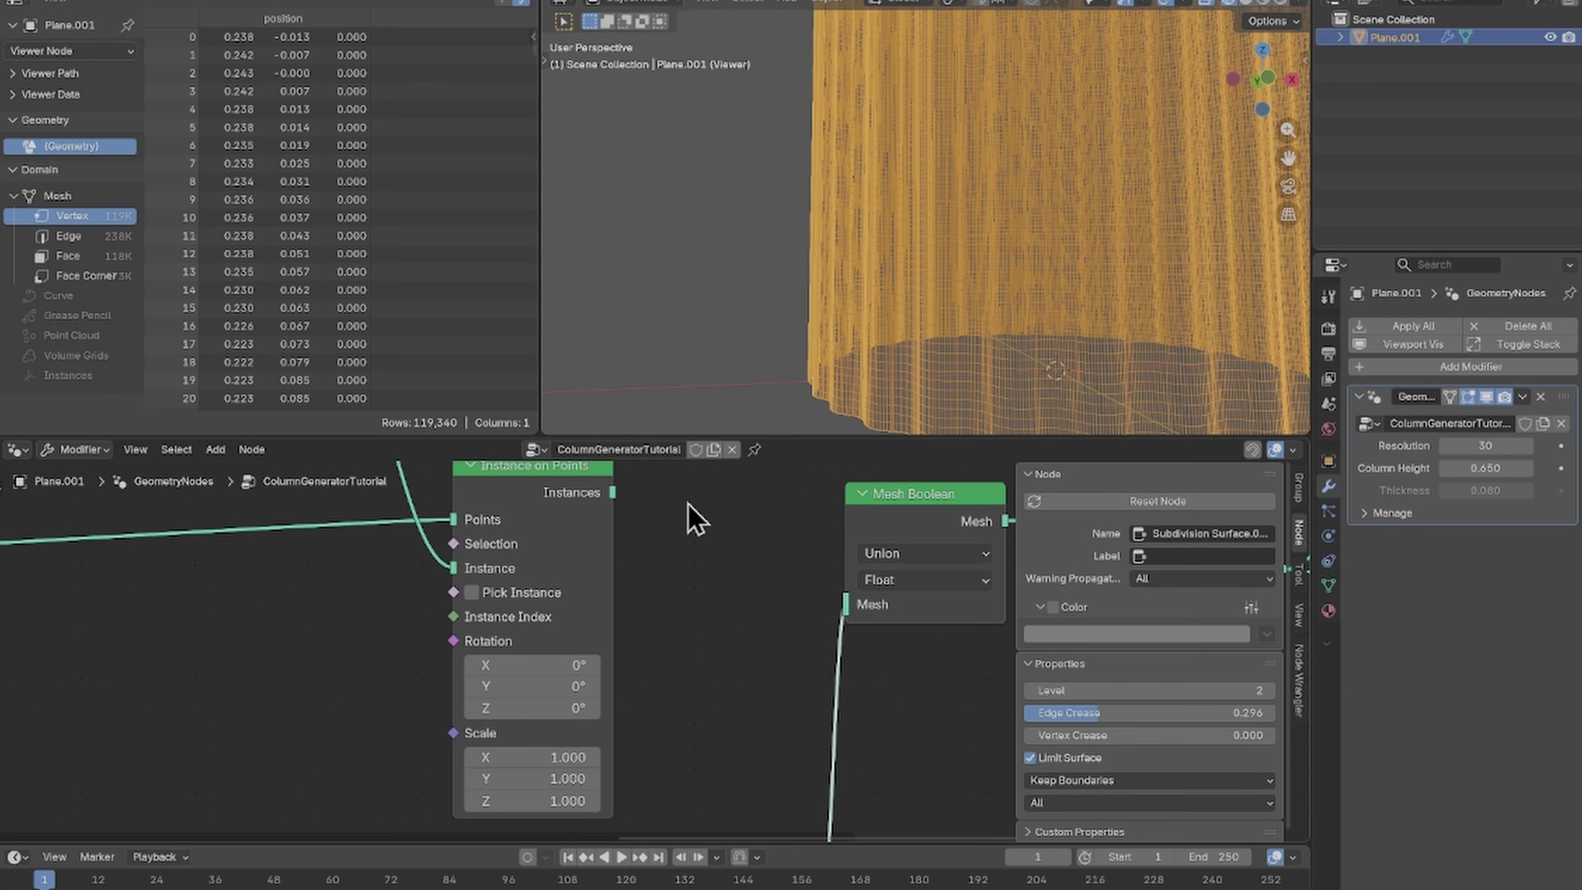
left_click_drag(612, 493, 847, 608)
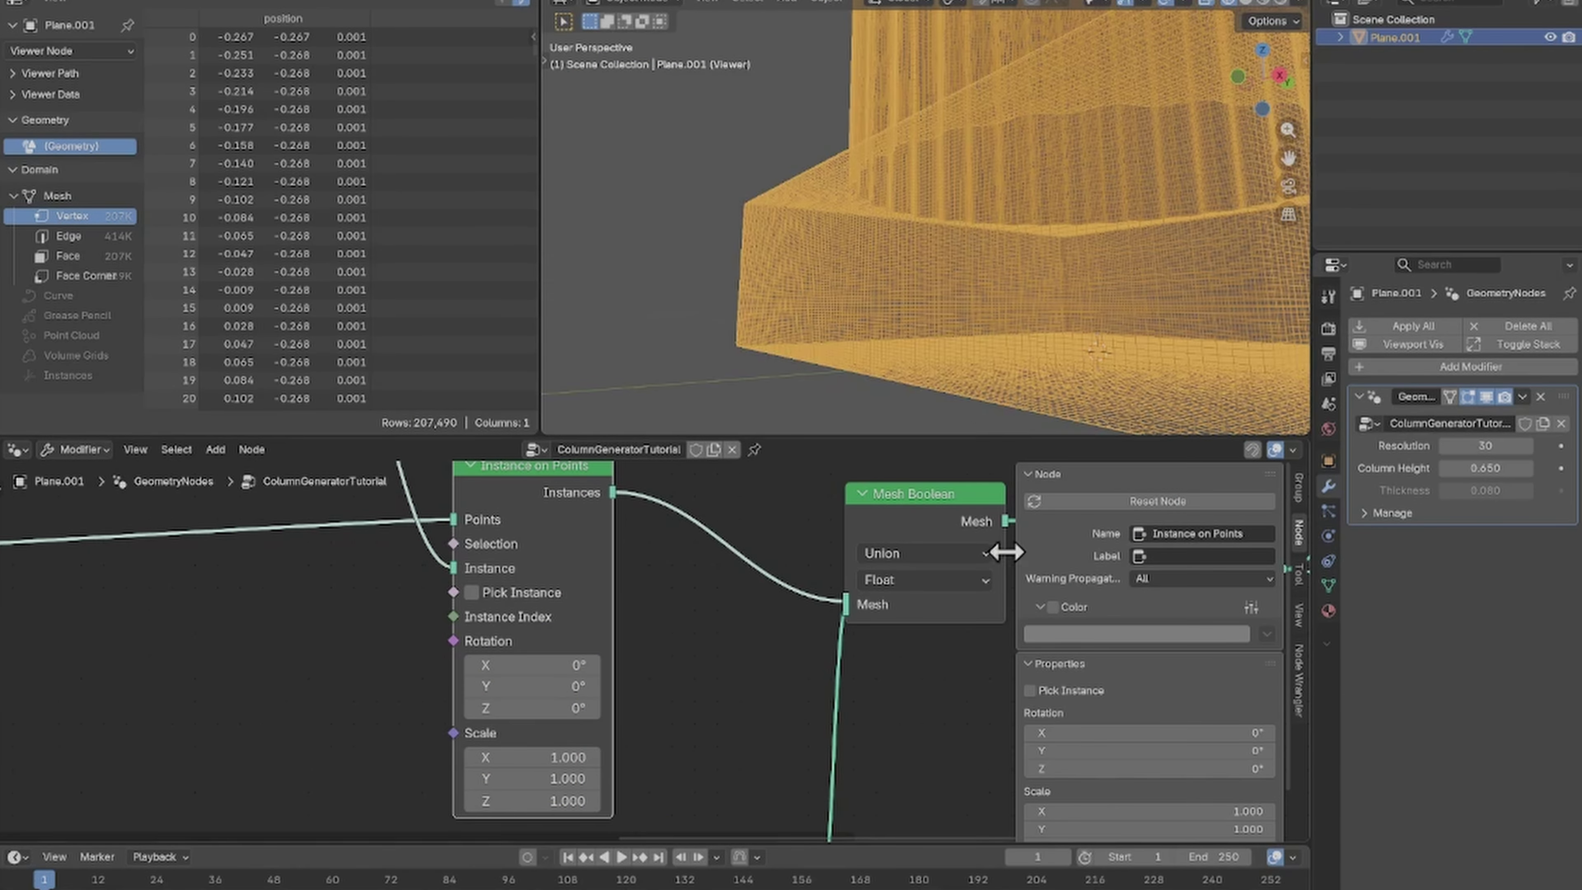
Step: Mute and unmute the Merge by Distance node to compare the vertex count with and without it
middle_click_drag(965, 532, 682, 554)
left_click(867, 533)
key("m")
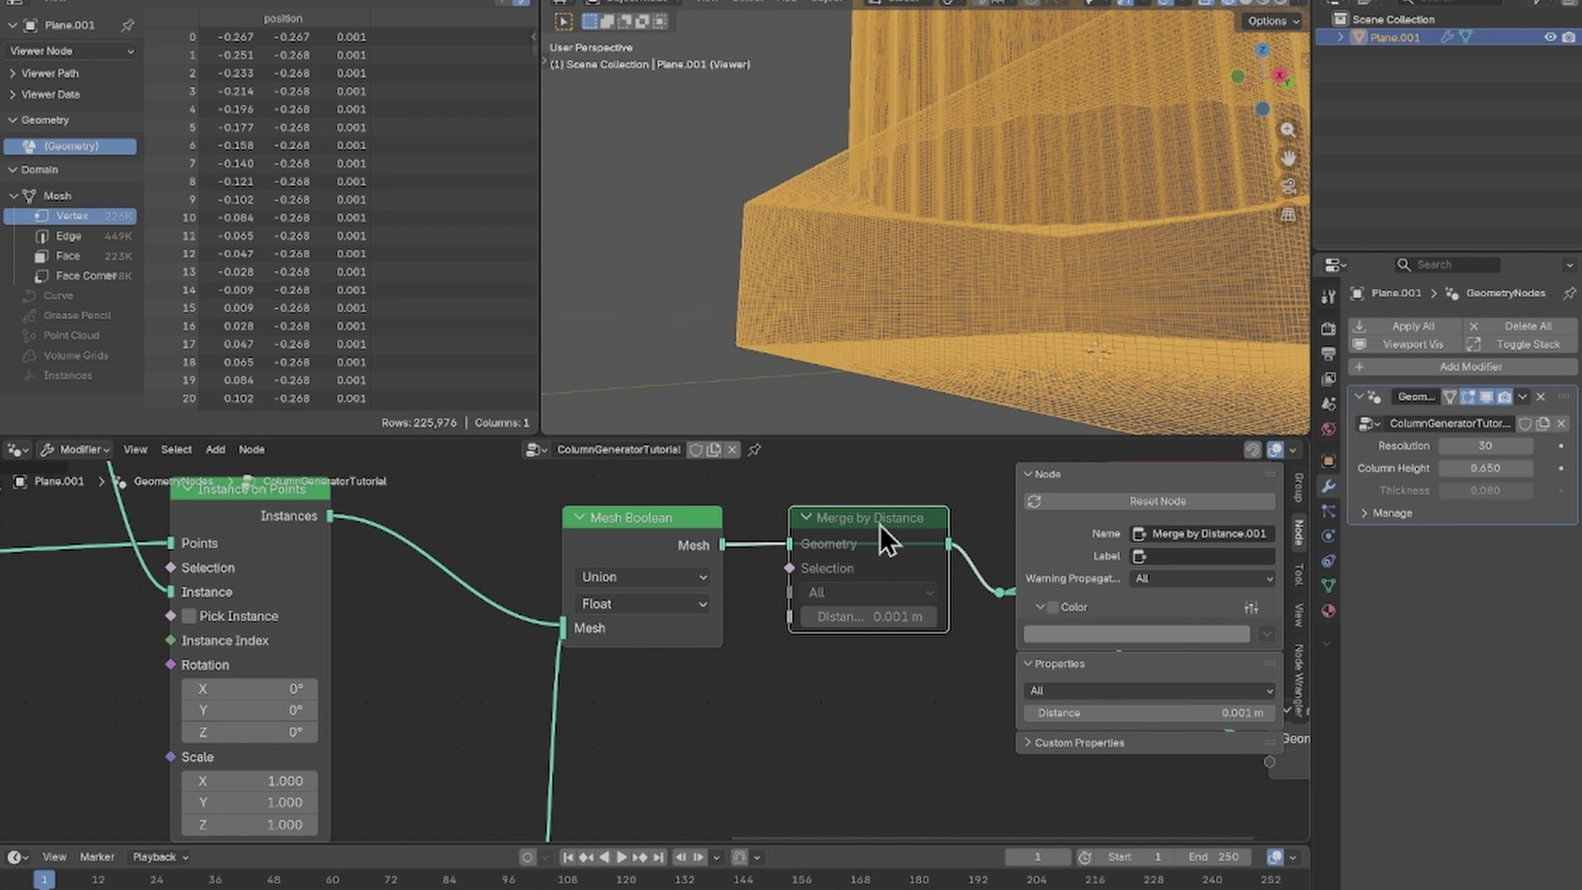
key("m")
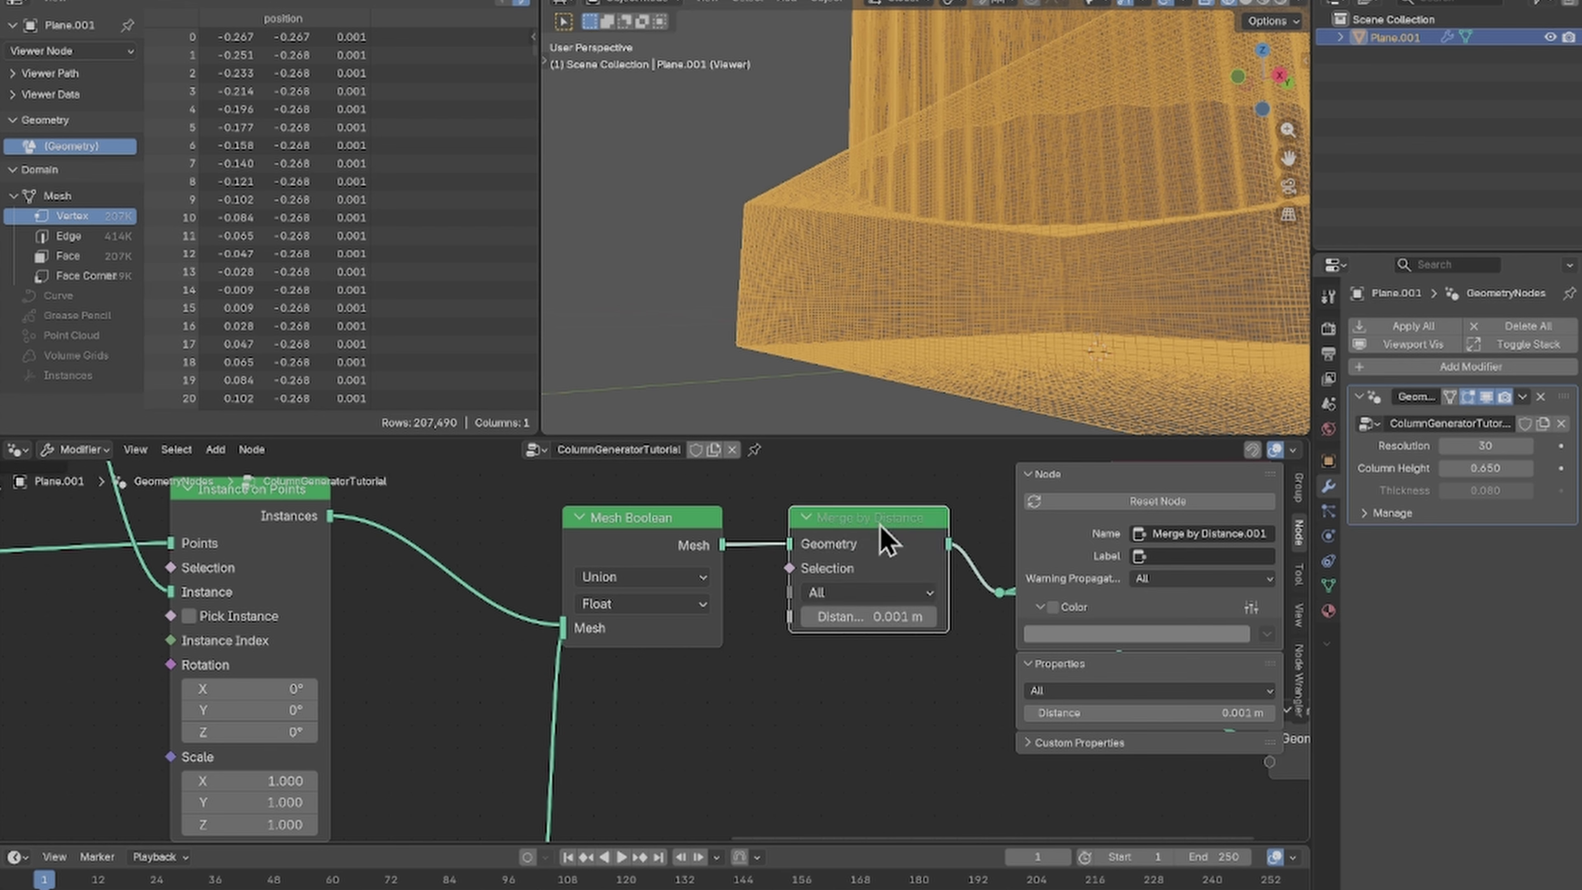
key("m")
key("m")
Step: Make room by moving the Viewer, Group Output and reroute, and insert the Bake node after Merge by Distance
scroll(667, 583, "down", 1)
scroll(755, 707, "down", 2)
mouse_move(653, 668)
middle_mouse_down()
mouse_move(611, 668)
mouse_move(632, 664)
middle_mouse_up()
scroll(696, 657, "down", 1)
middle_click_drag(925, 255, 874, 254)
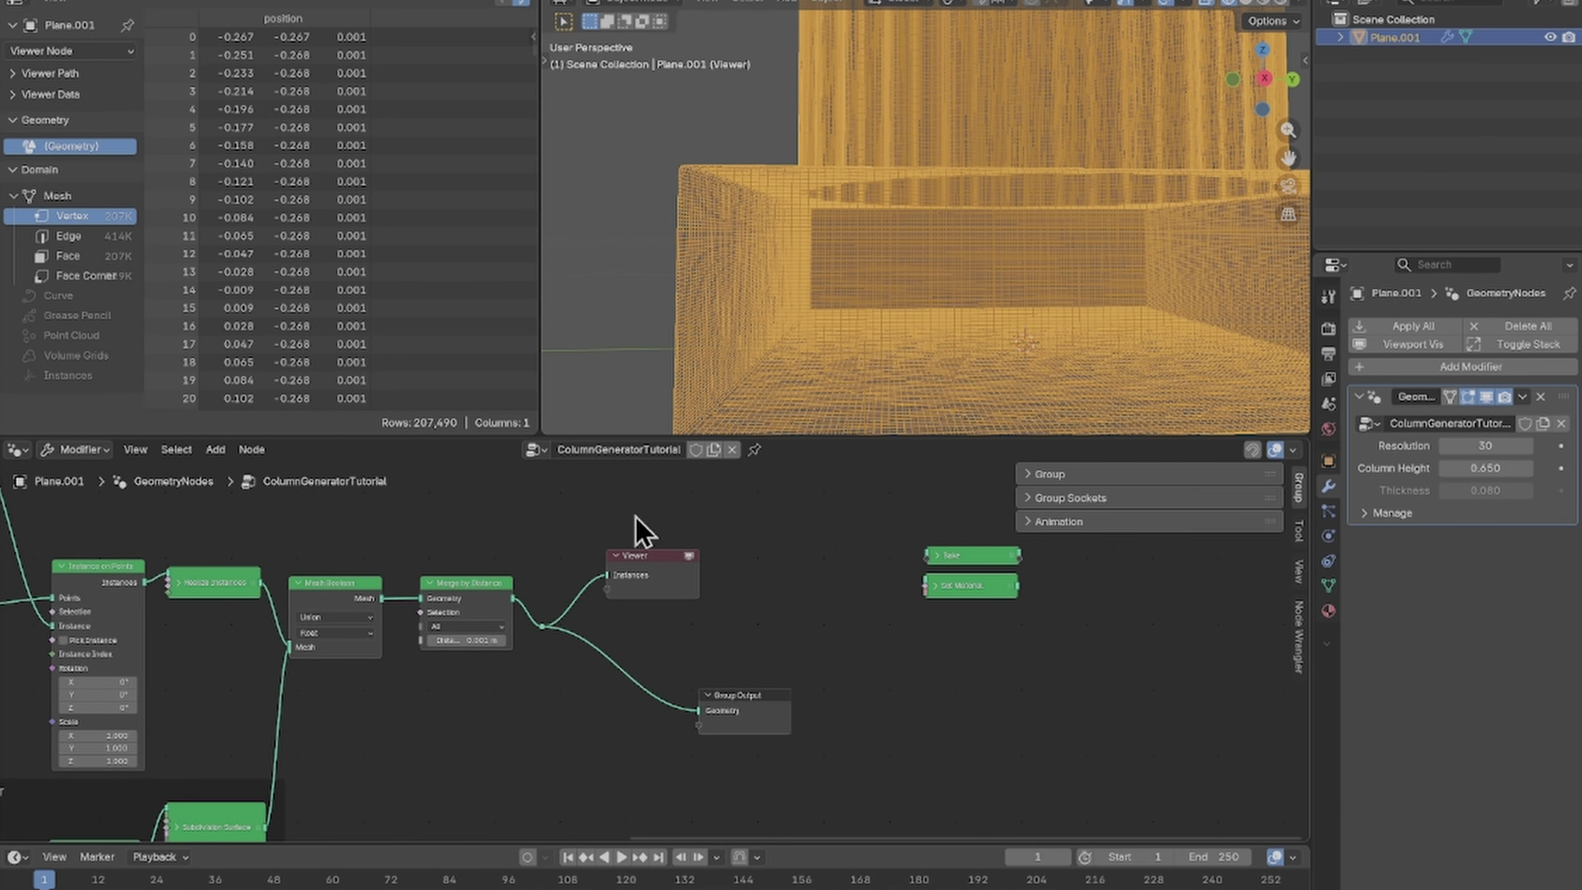
left_click_drag(636, 518, 741, 792)
left_click_drag(628, 567, 900, 637)
left_click_drag(542, 626, 795, 658)
left_click(968, 560)
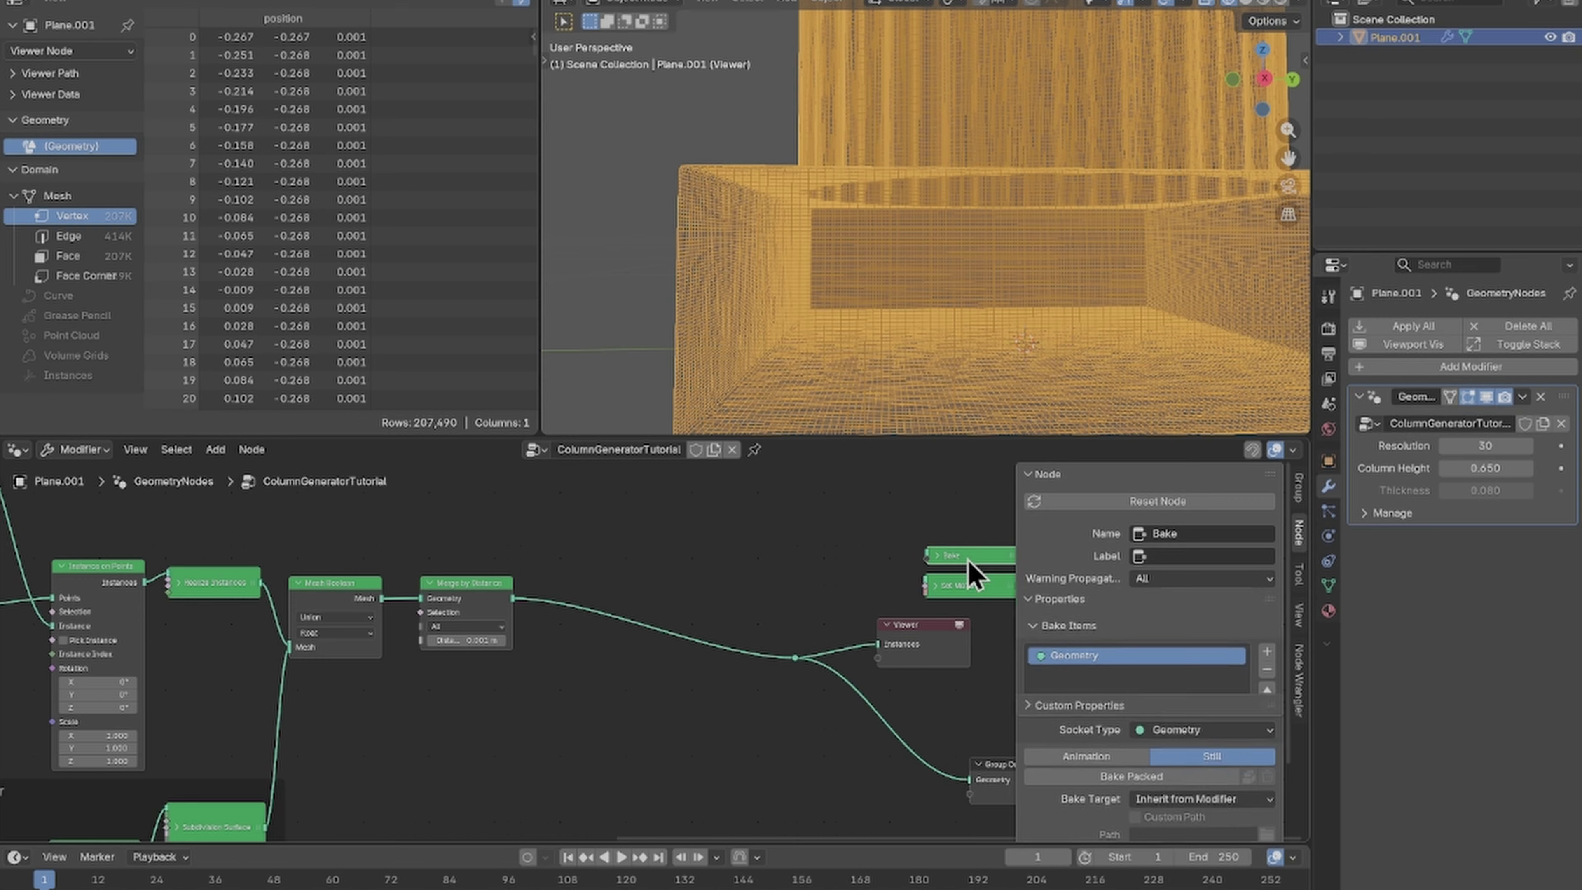
left_click_drag(967, 561, 642, 532)
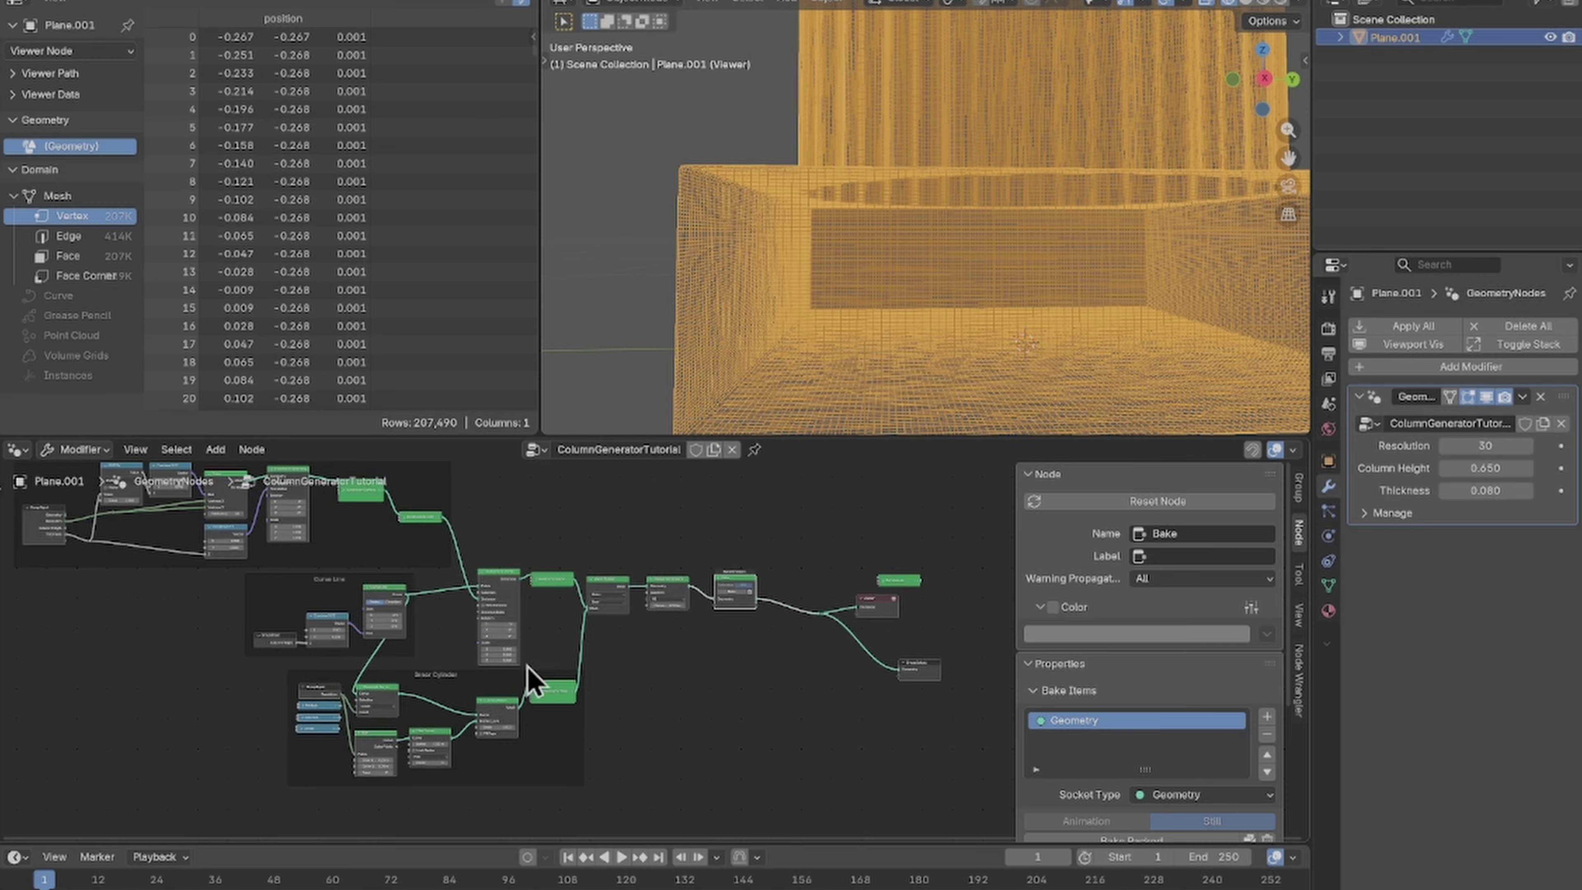
Step: Spread out the Inner Cylinder nodes, moving Group Input away and placing Subtract and Divide below Multiply
middle_click_drag(407, 650, 674, 589)
scroll(444, 663, "up", 3)
middle_click_drag(540, 677, 692, 611)
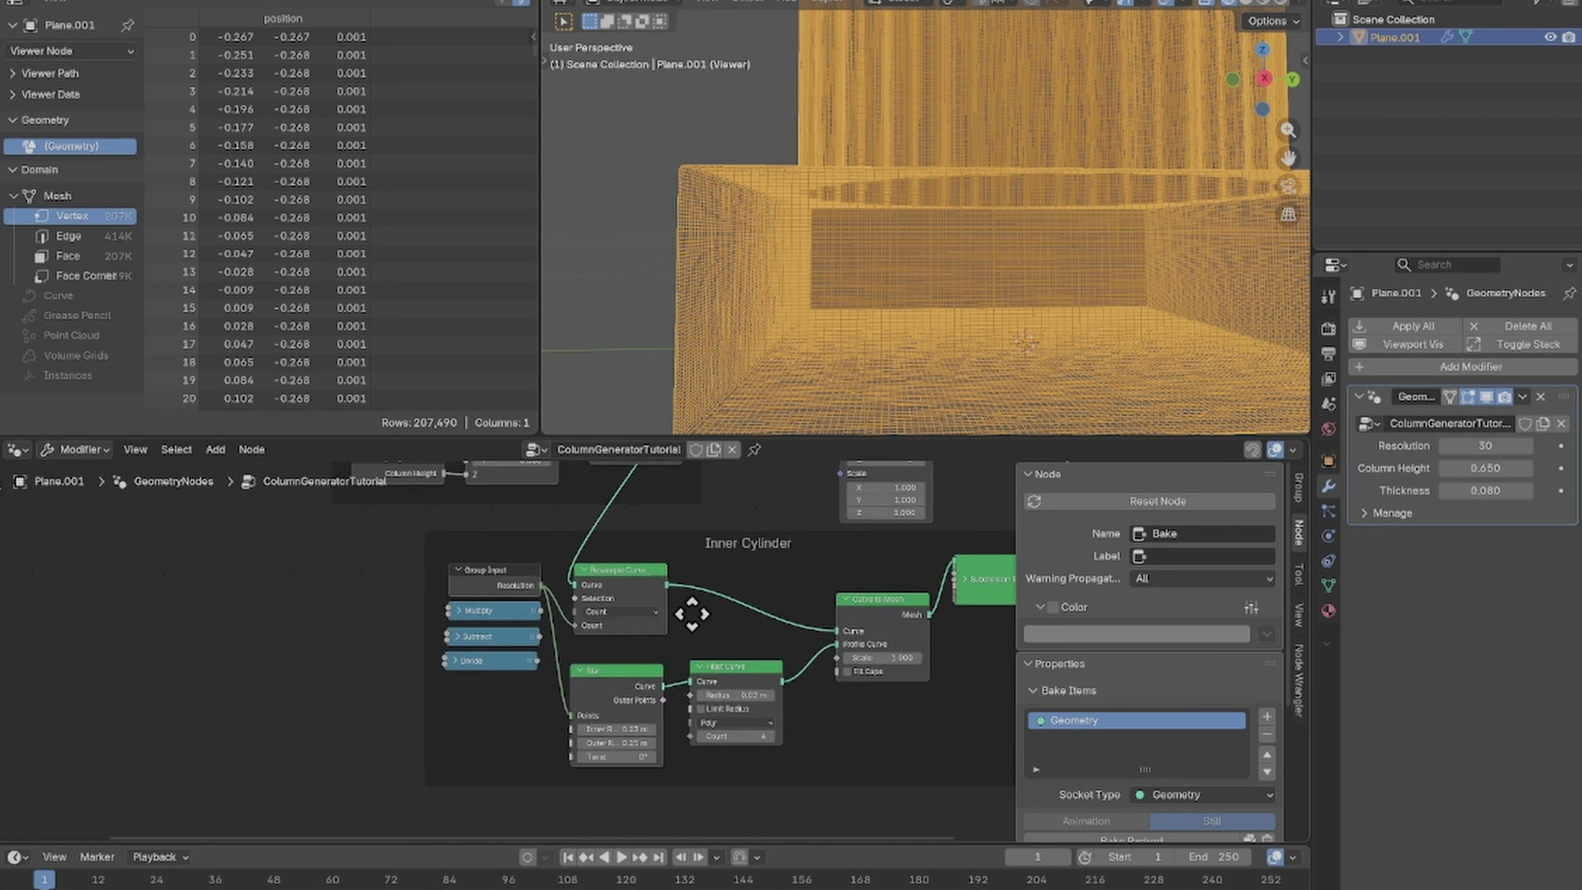
scroll(658, 614, "up", 1)
middle_click_drag(578, 653, 708, 660)
left_click_drag(604, 580, 396, 574)
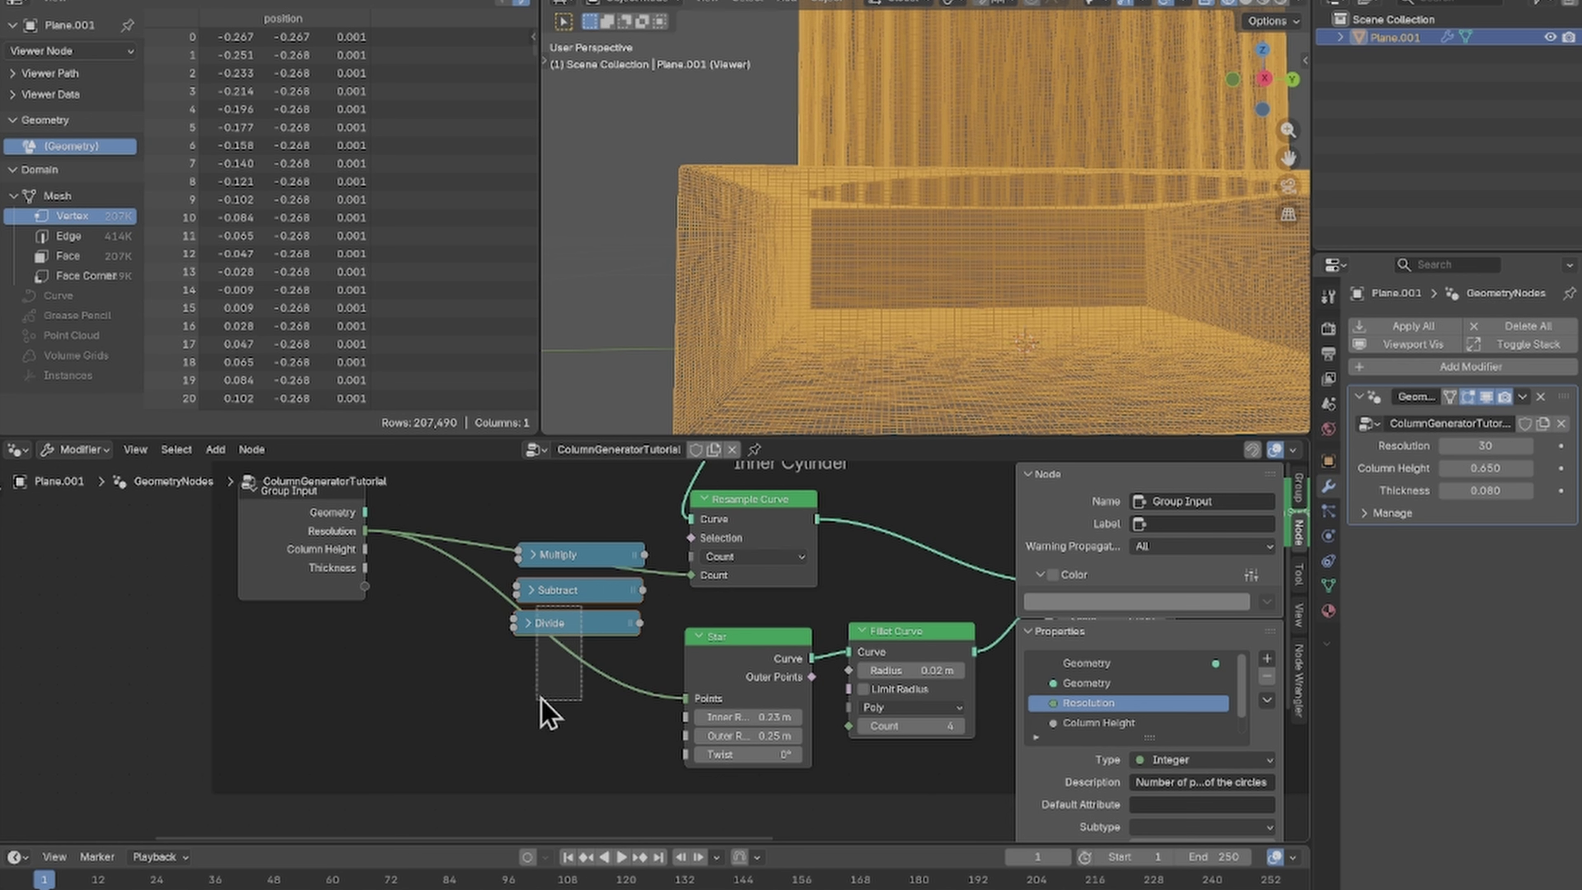
left_click_drag(511, 694, 544, 727)
Step: Try a different outer radius on the Star node to check its effect on the baked column
scroll(913, 230, "down", 5)
middle_click_drag(913, 230, 951, 315)
scroll(951, 315, "up", 4)
left_click_drag(760, 735, 646, 725)
scroll(646, 725, "down", 2)
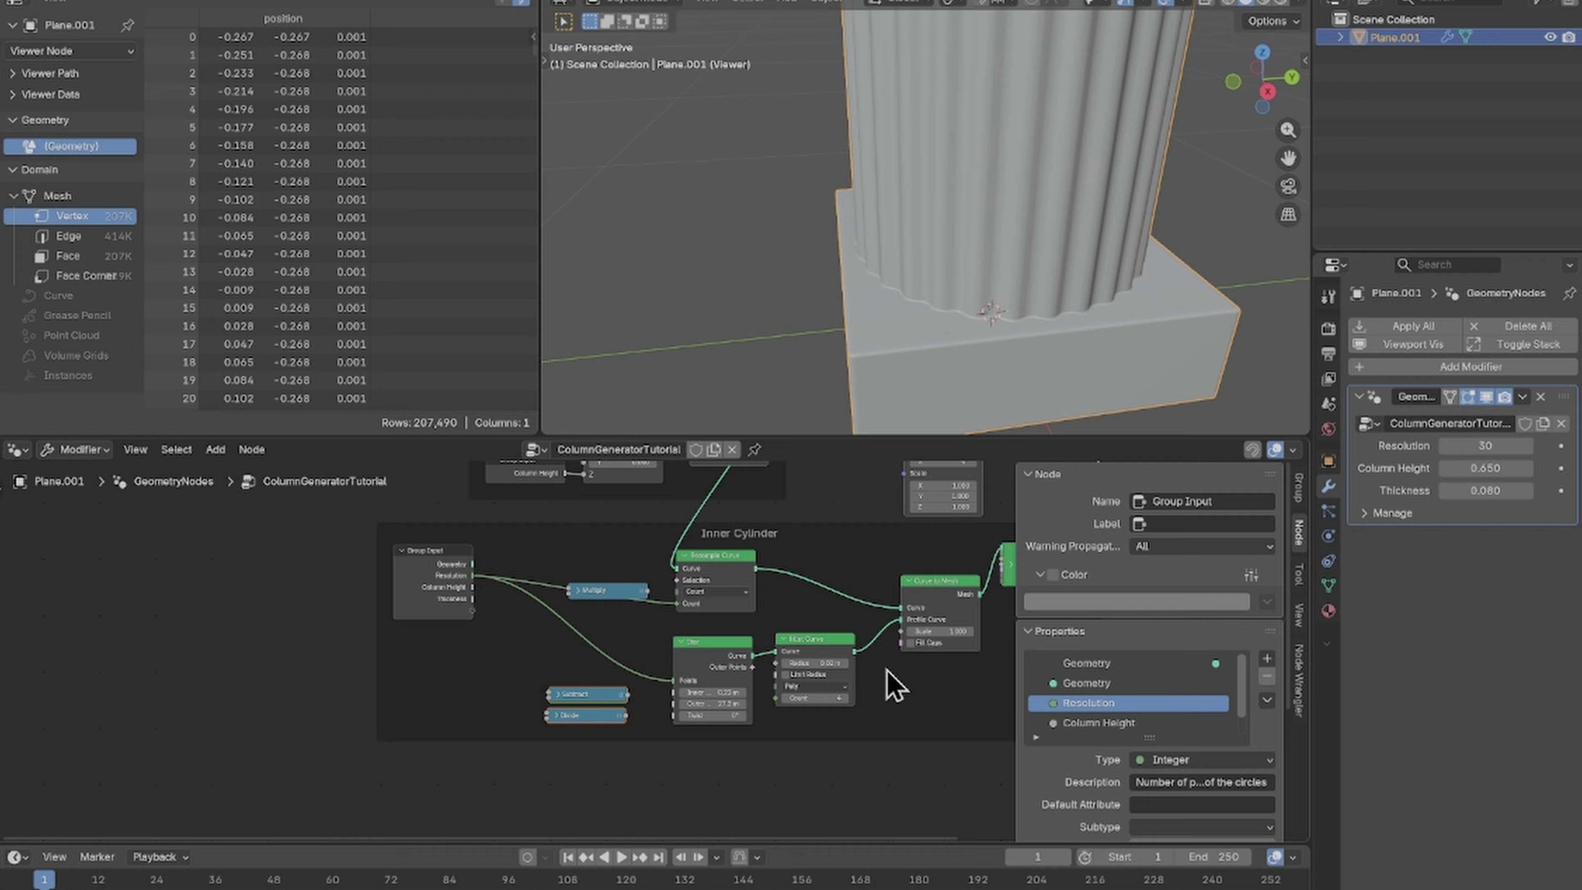
Step: Examine the column's top and base blocks, the fluted shaft, and the organized node frames
middle_click_drag(894, 682, 669, 704)
middle_click_drag(869, 620, 670, 779)
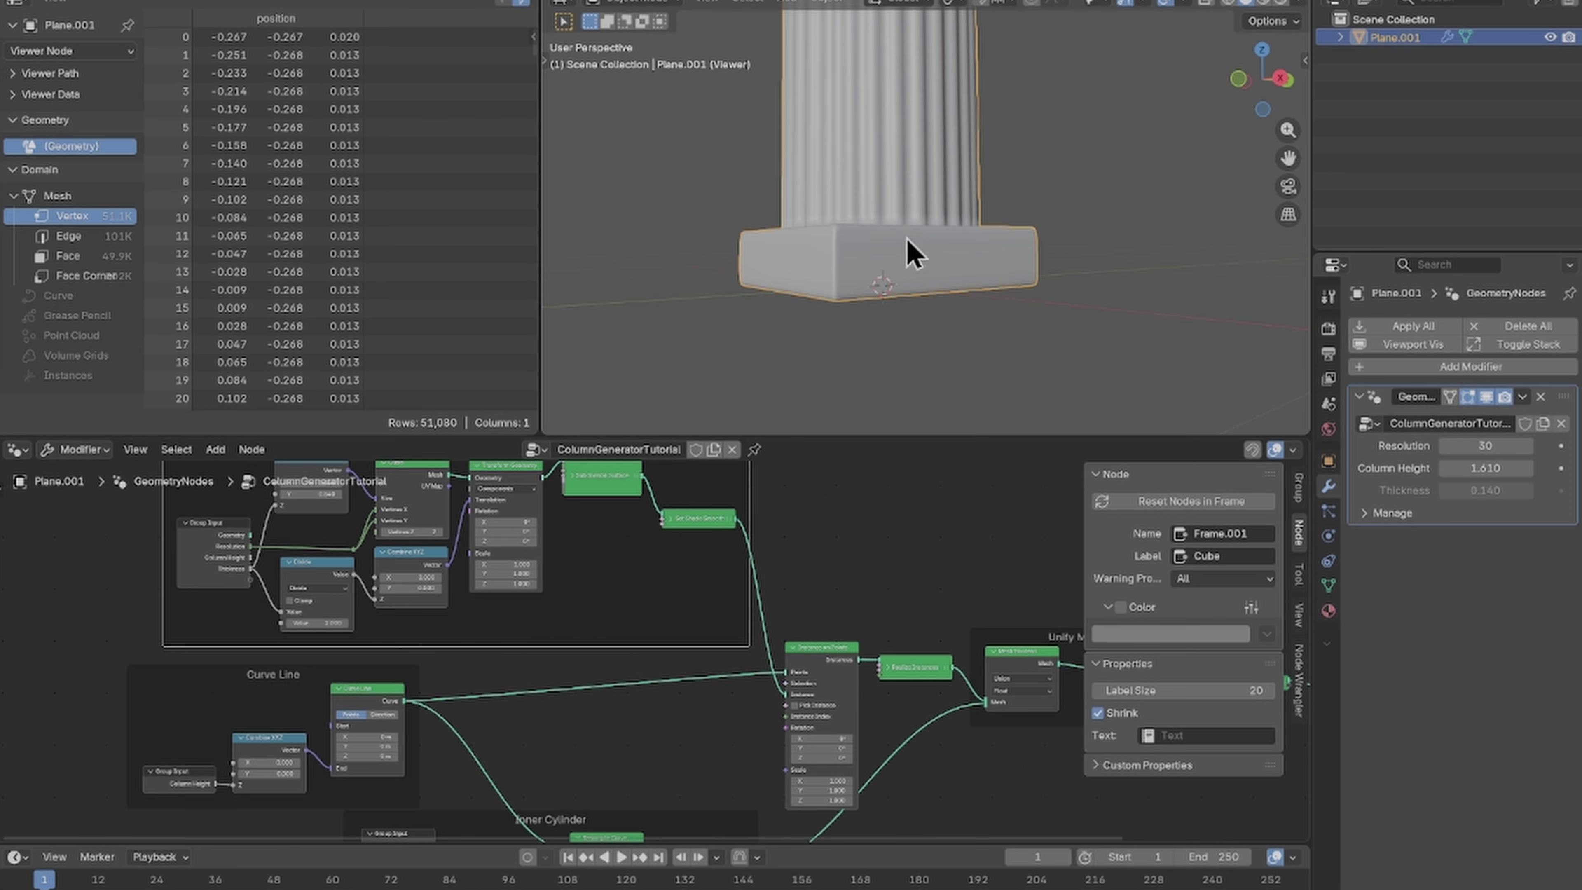
mouse_move(991, 178)
middle_mouse_down()
mouse_move(1027, 317)
mouse_move(982, 152)
mouse_move(961, 186)
mouse_move(959, 280)
mouse_move(915, 231)
mouse_move(973, 154)
middle_mouse_up()
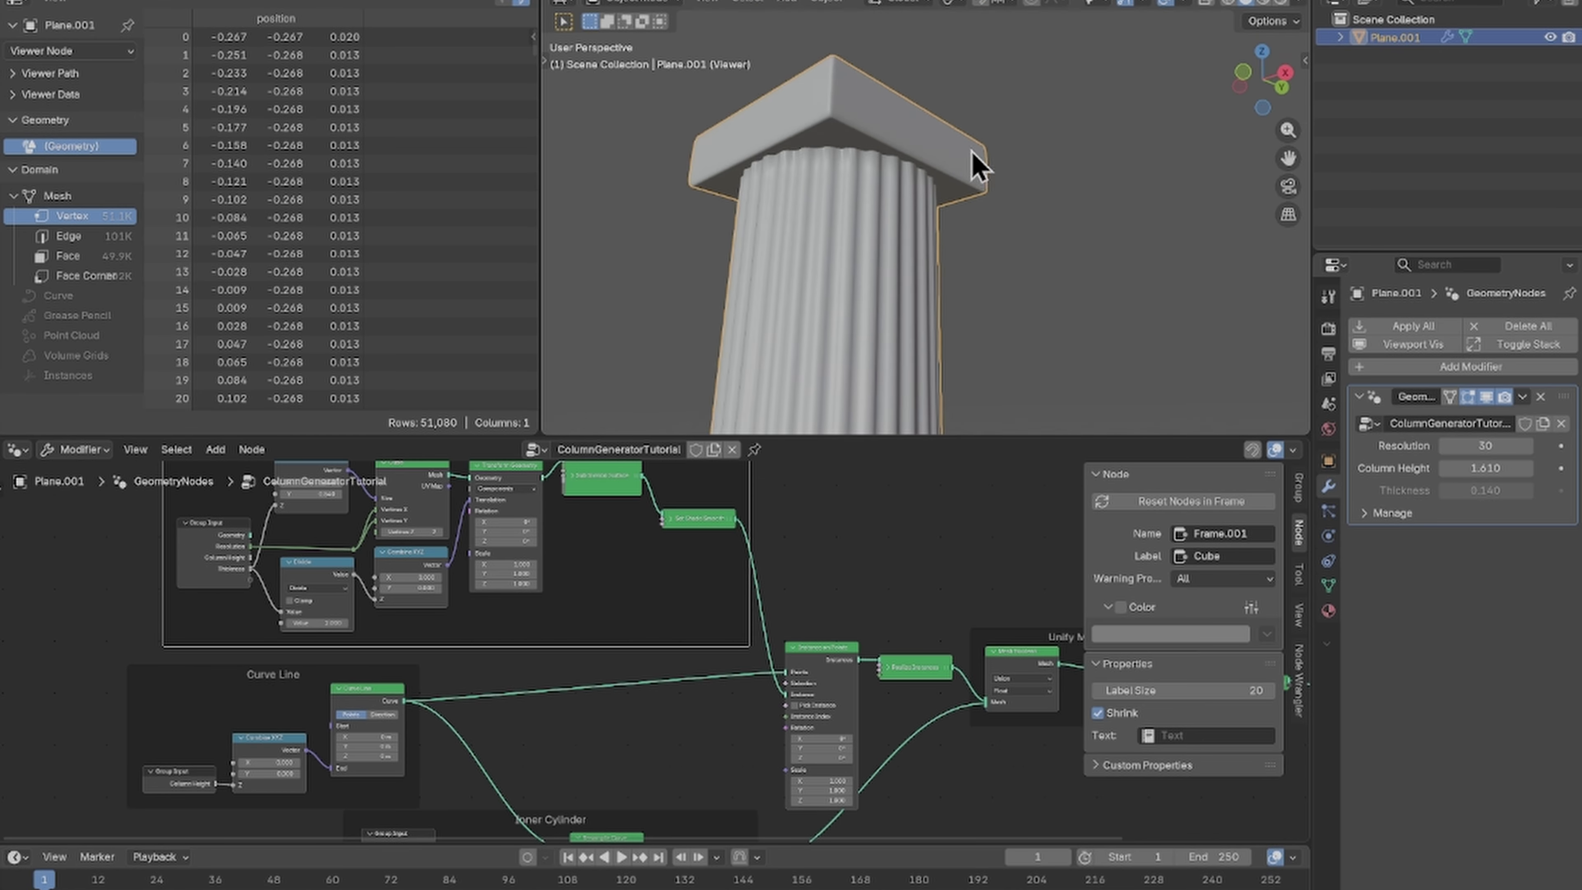
scroll(881, 146, "up", 4)
scroll(826, 141, "down", 4)
middle_click_drag(826, 140, 940, 334)
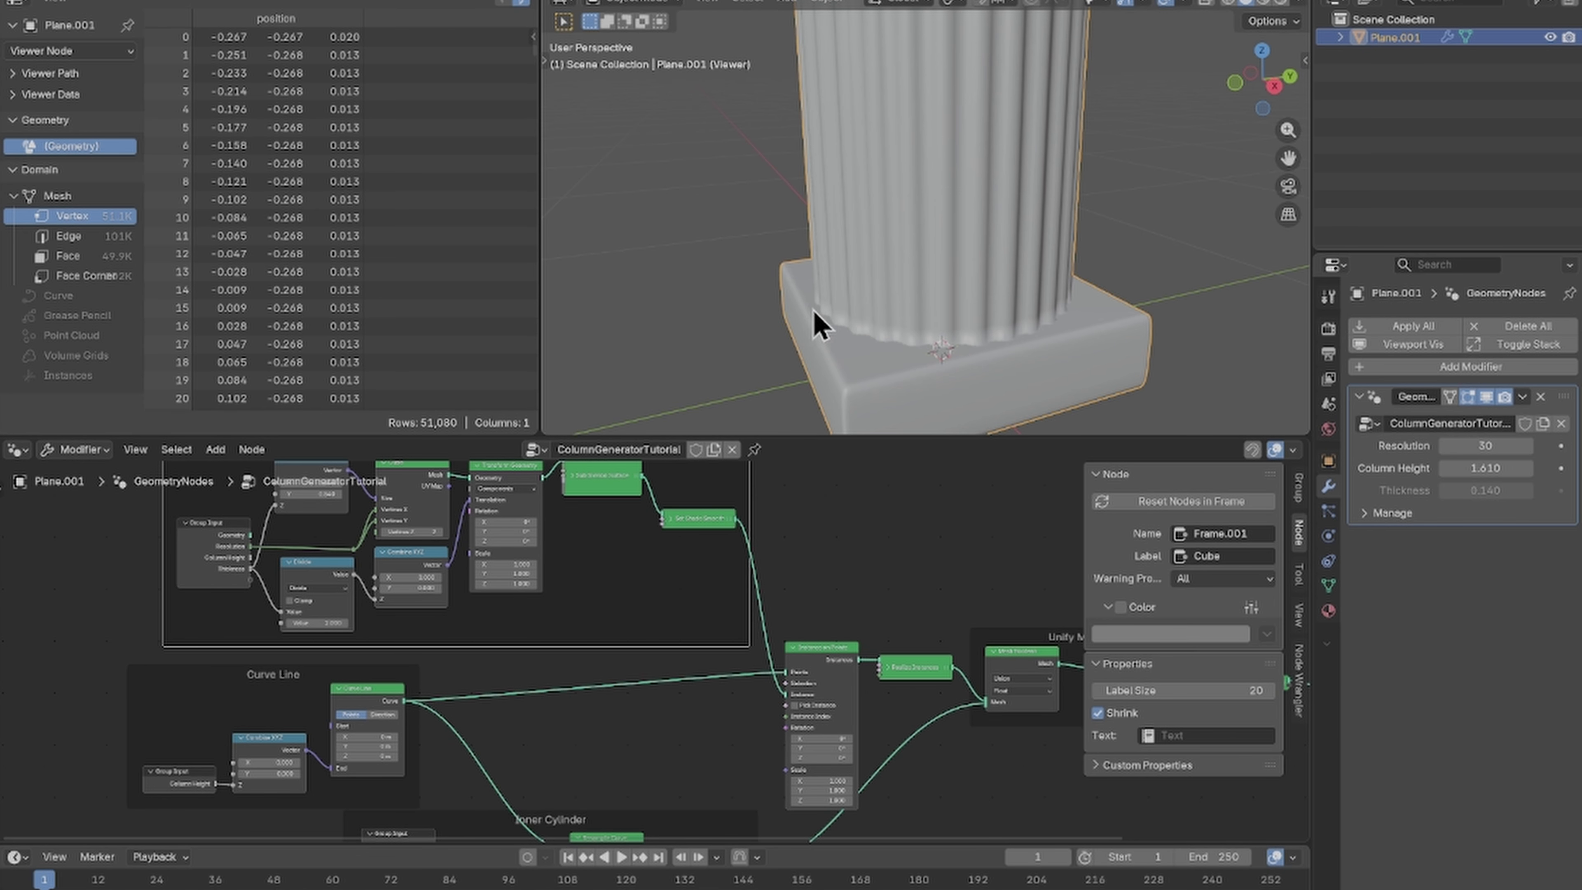
scroll(375, 751, "down", 3)
scroll(373, 756, "up", 5)
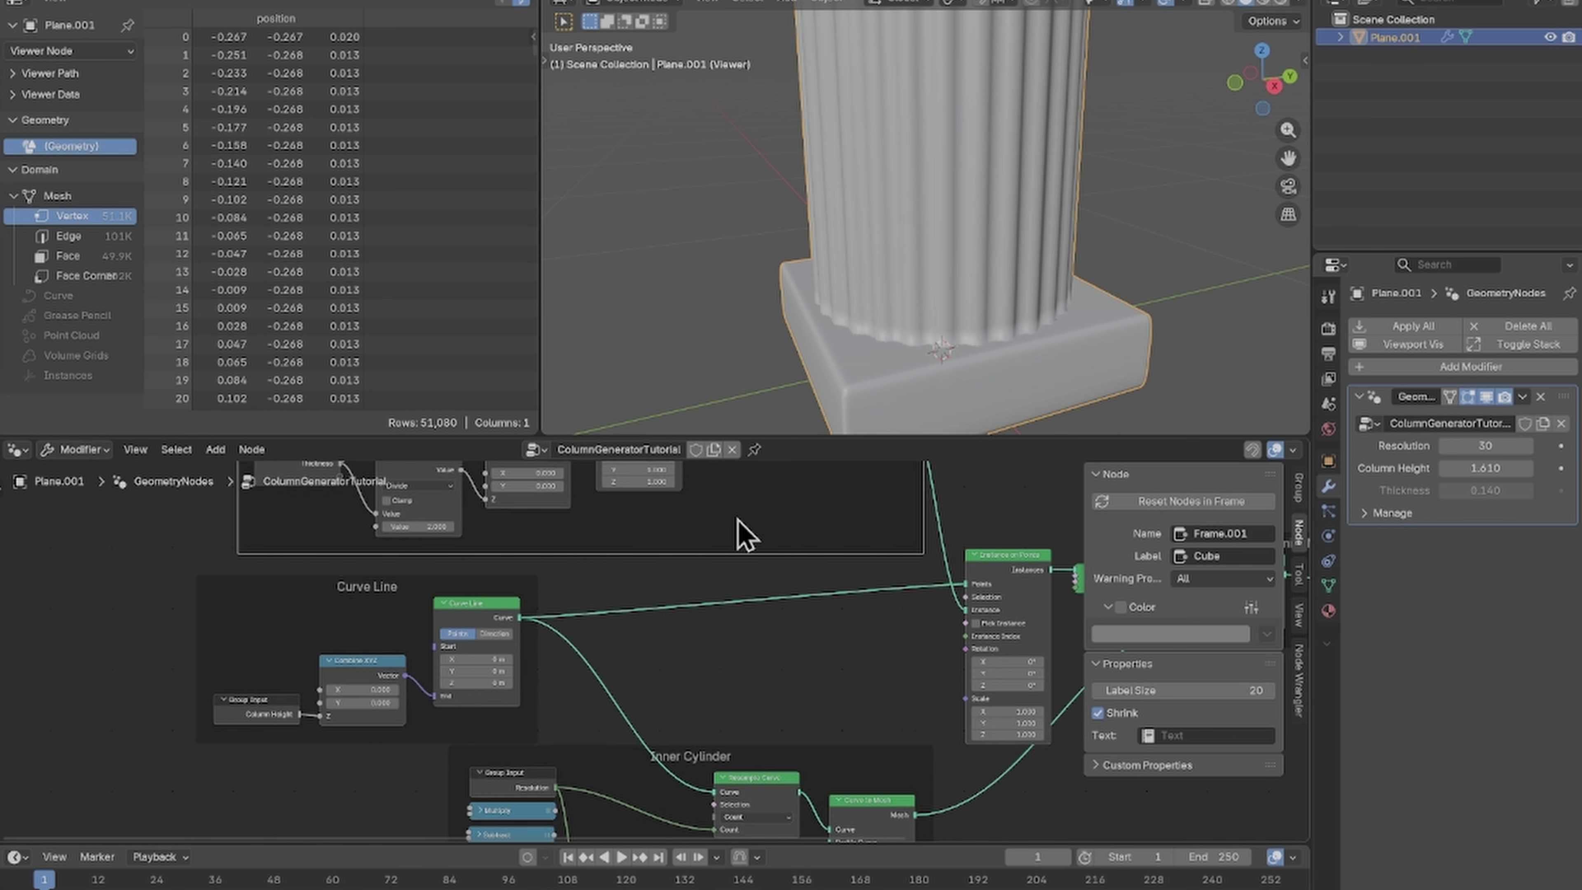
Step: Move the Subtract and Divide nodes below Multiply beside the Star node, and expand the Divide node
scroll(689, 693, "down", 2)
scroll(579, 728, "up", 2)
middle_click_drag(579, 728, 648, 538)
scroll(585, 741, "up", 4)
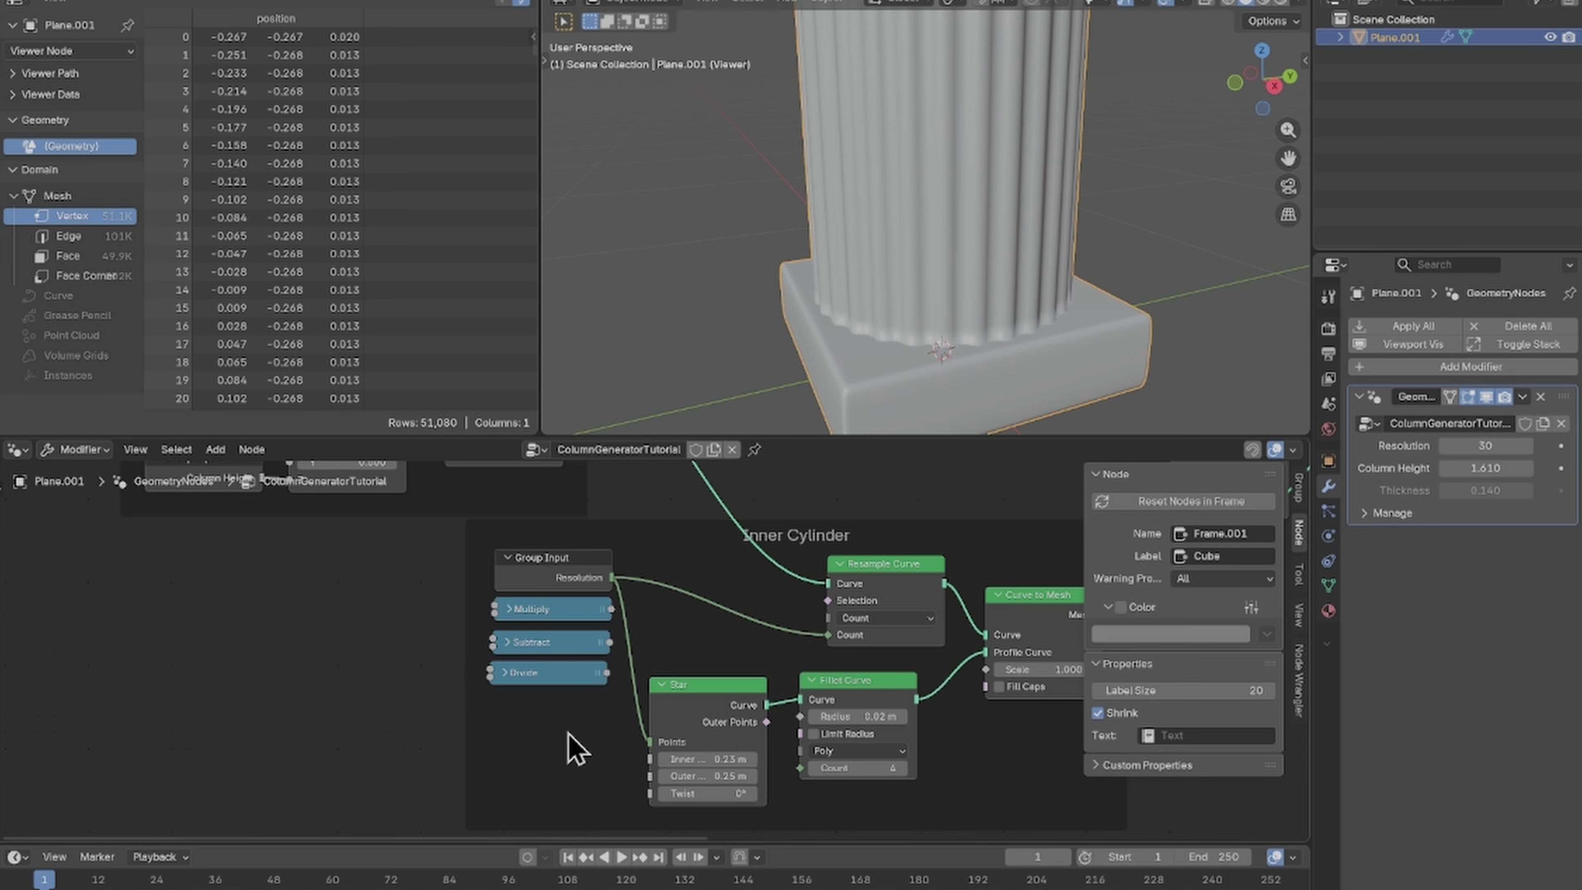
scroll(646, 647, "up", 2)
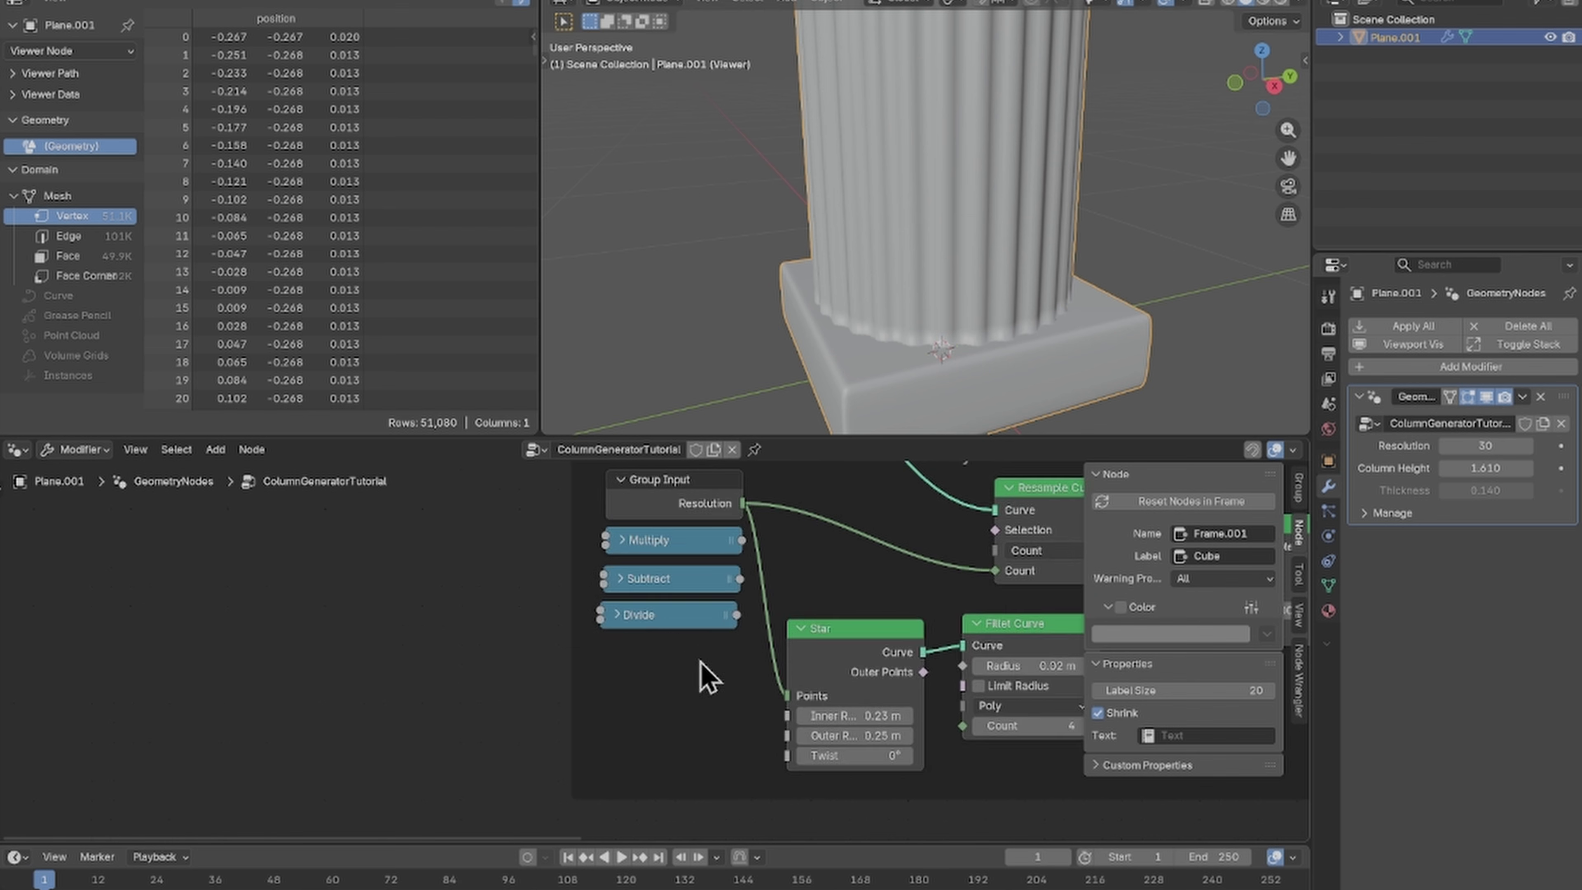
middle_click_drag(652, 661, 644, 636)
left_click_drag(662, 564, 670, 716)
left_click(609, 712)
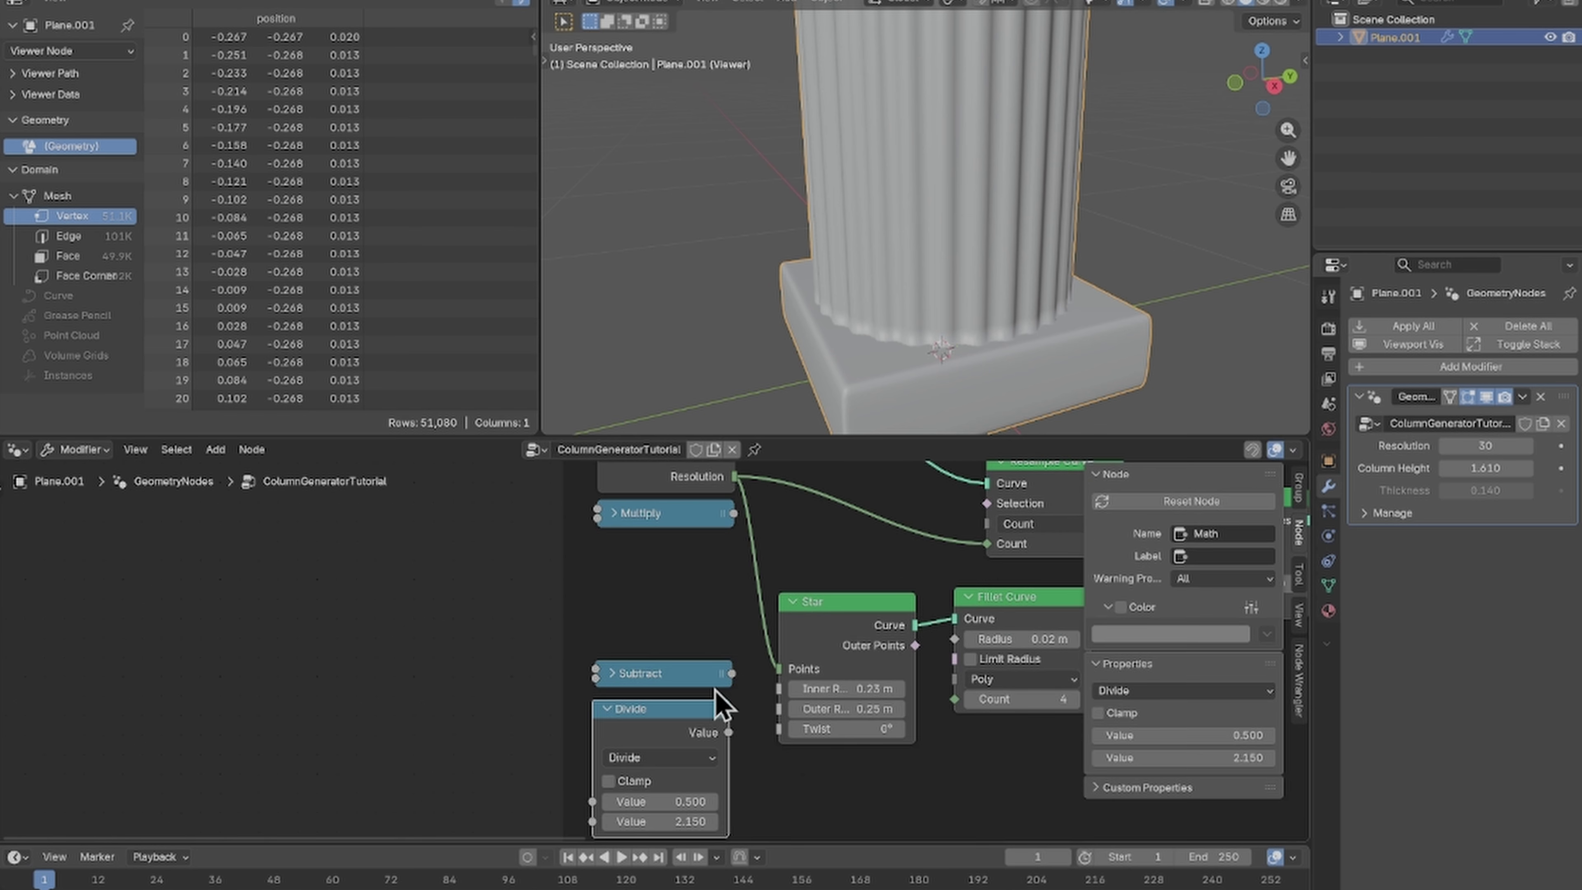
middle_click_drag(720, 731, 727, 688)
middle_click_drag(624, 612, 658, 669)
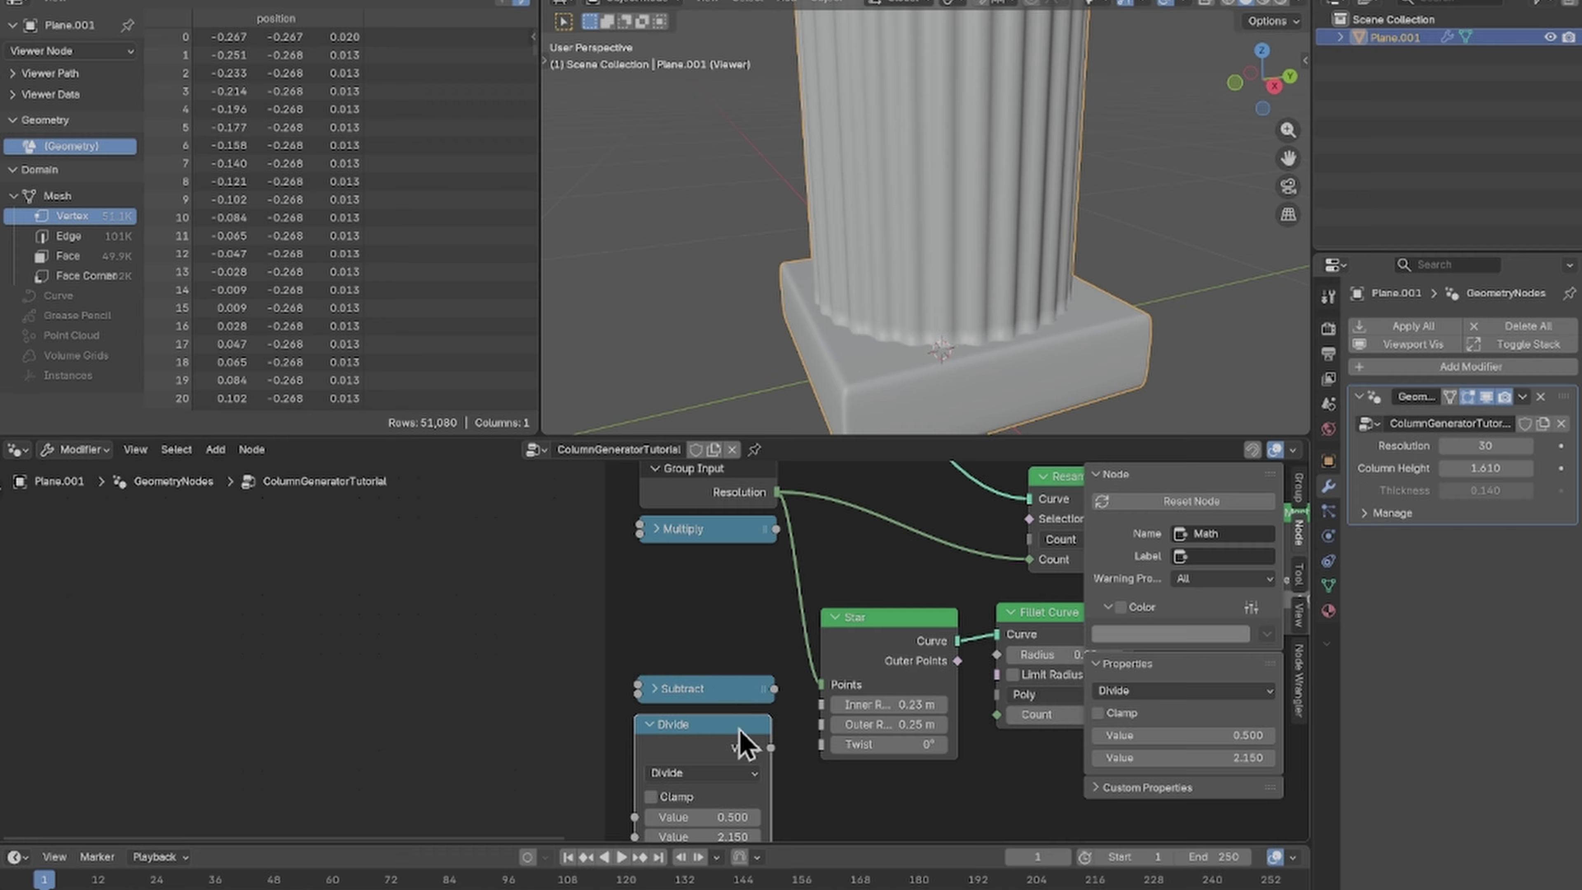
middle_click_drag(823, 748, 804, 704)
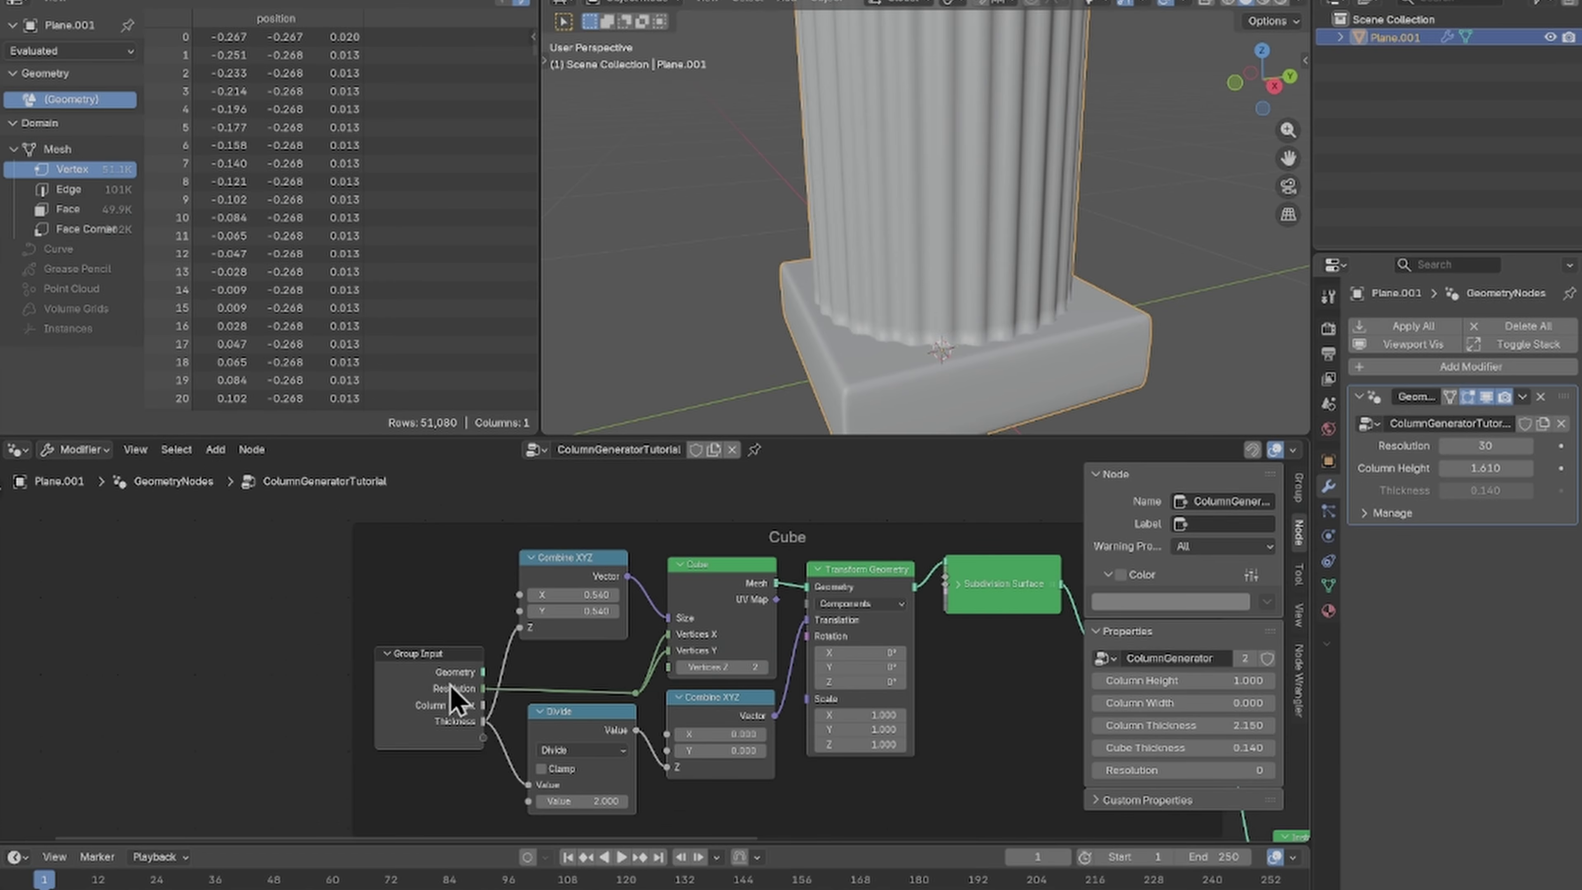
Step: Expose the cube size's X and Y as one shared group input named Column Width, and try its modifier value
left_click_drag(462, 702, 312, 648)
left_click_drag(513, 614, 517, 612)
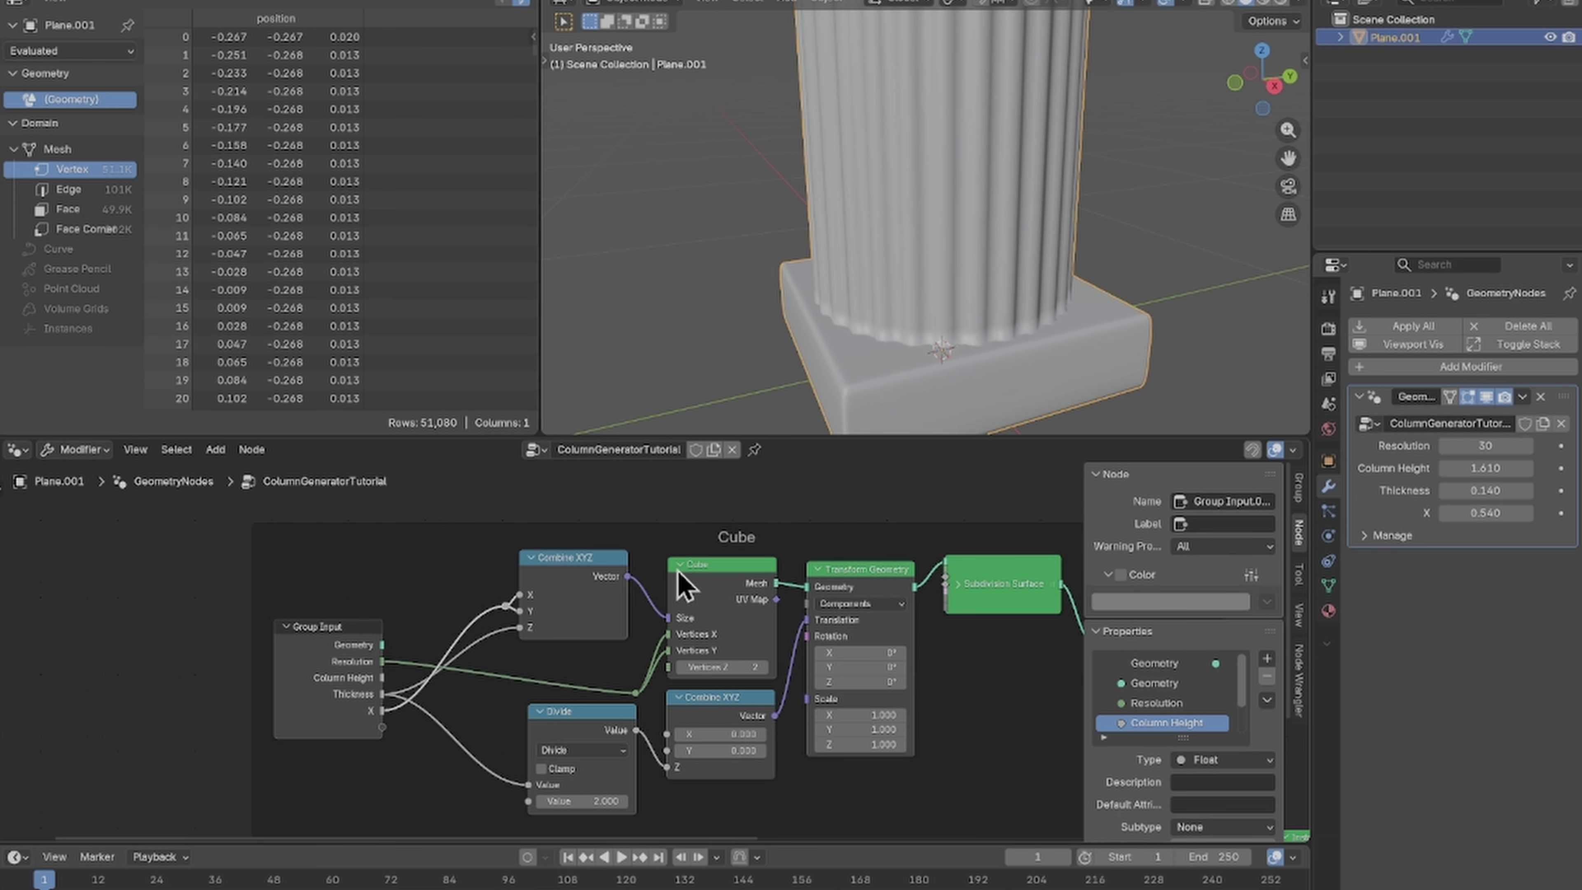
scroll(1171, 691, "down", 2)
double_click(1155, 723)
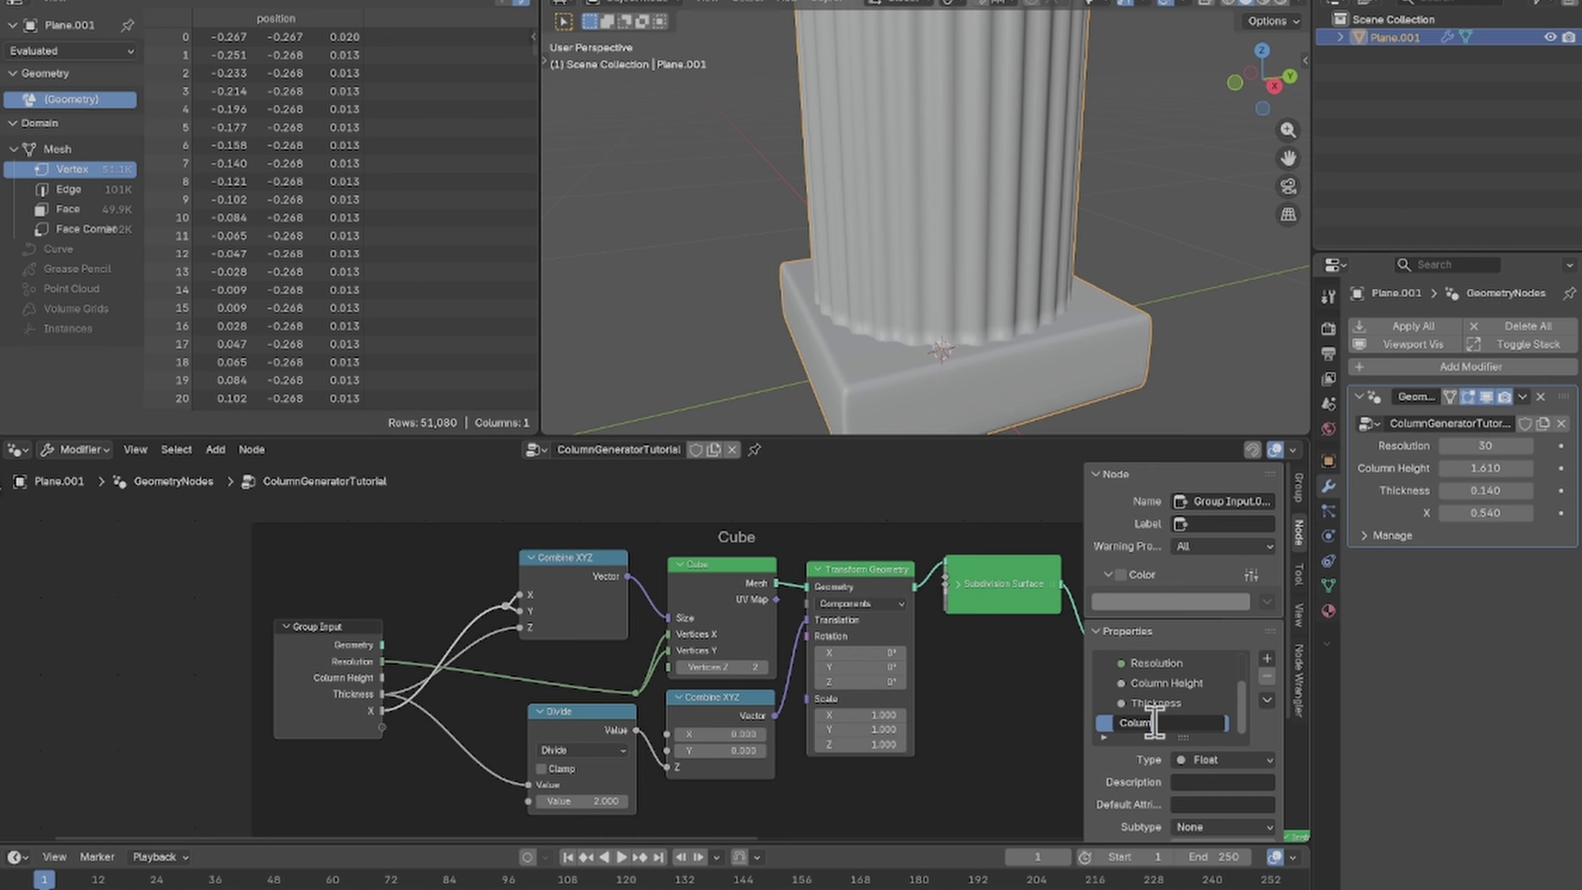
type("Column Width")
key("Return")
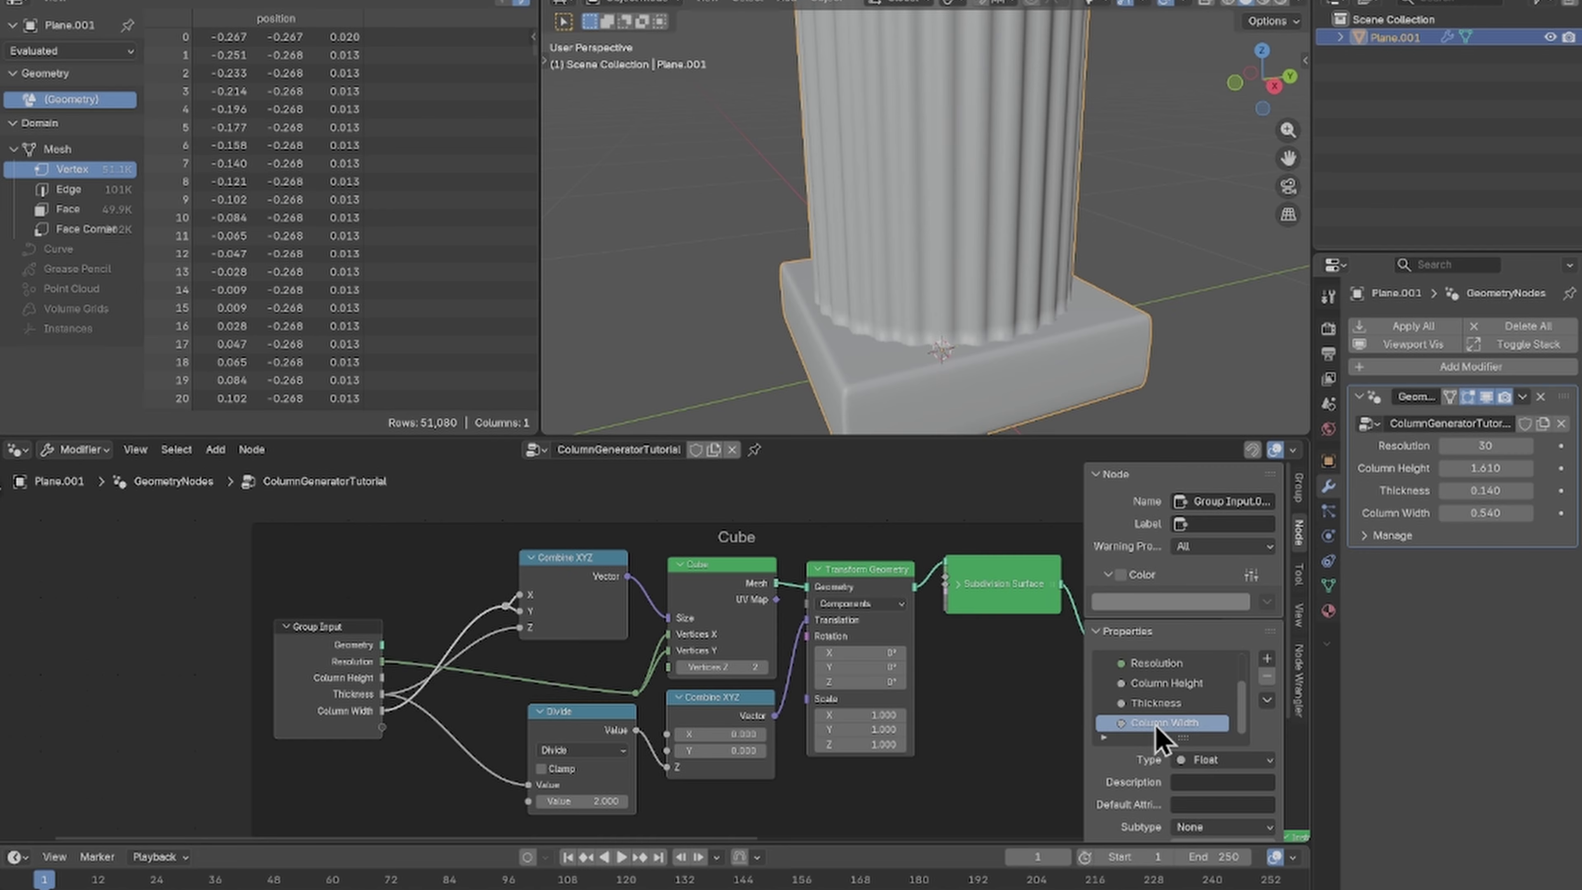
mouse_move(1486, 513)
left_mouse_down()
mouse_move(1529, 513)
mouse_move(1482, 512)
left_mouse_up()
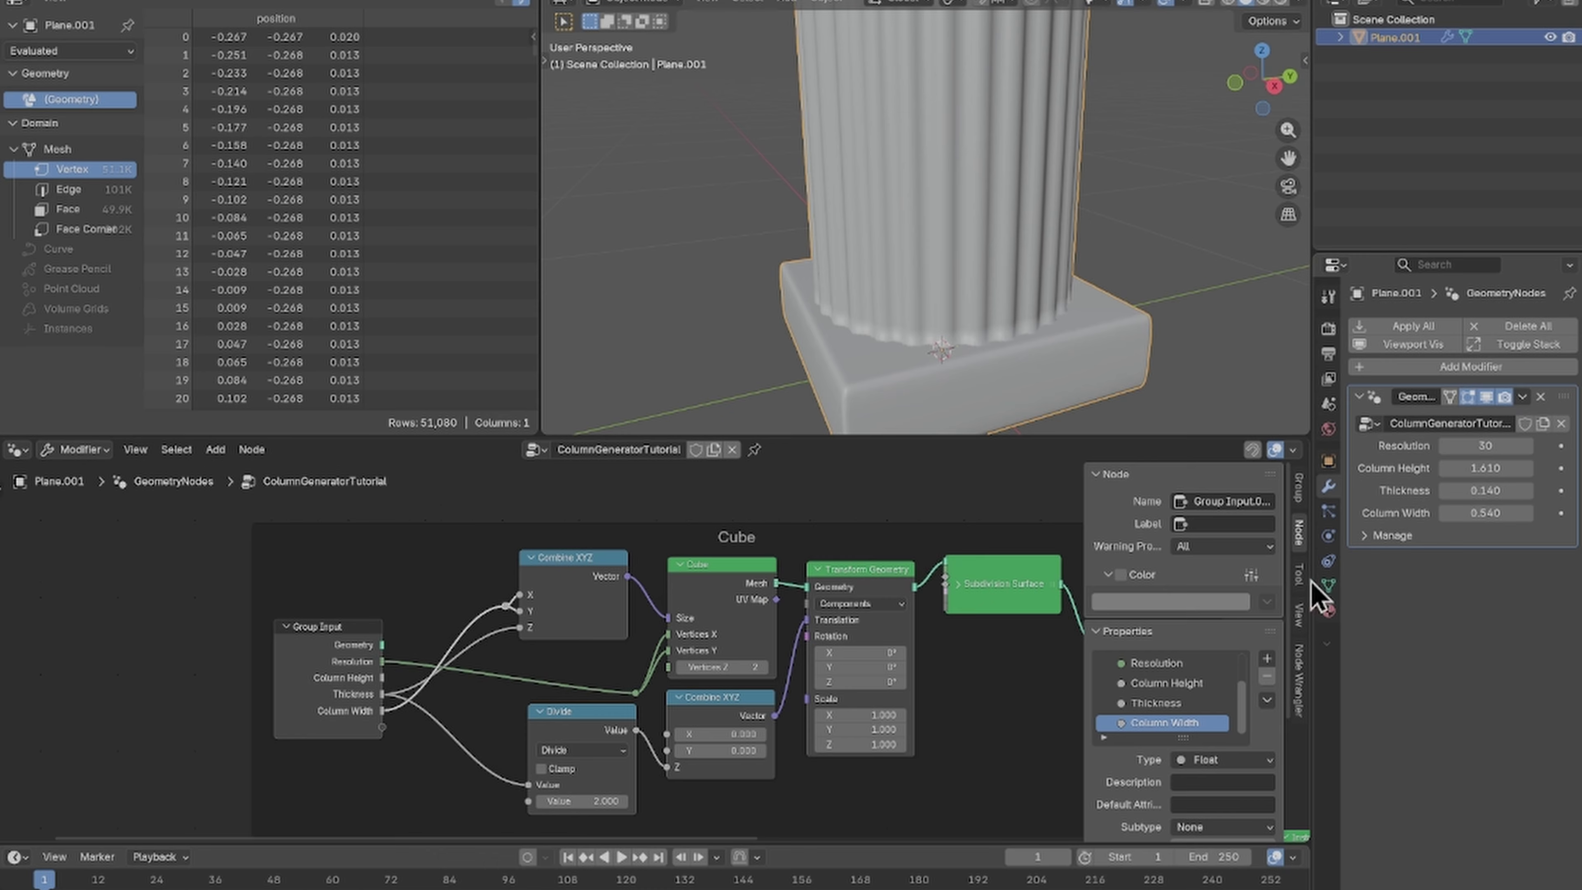
middle_click_drag(1043, 331, 838, 359)
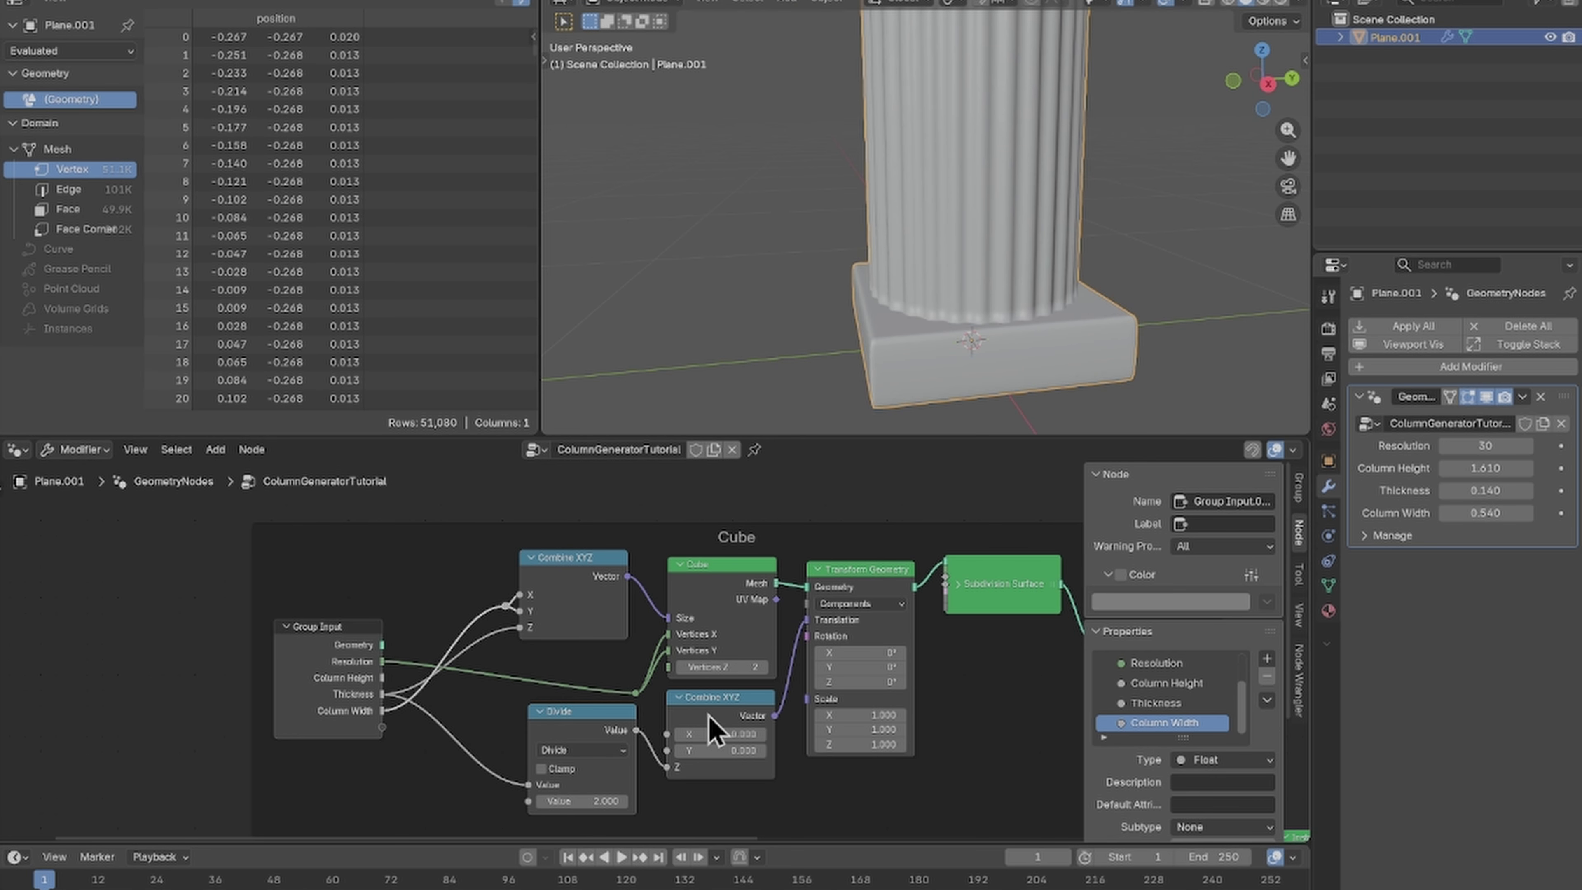
Step: Drive the Star's Outer Radius from a new Group Input's Column Width, passed through the Divide node with divisor 2.150
middle_click_drag(709, 716, 494, 457)
scroll(648, 647, "up", 4)
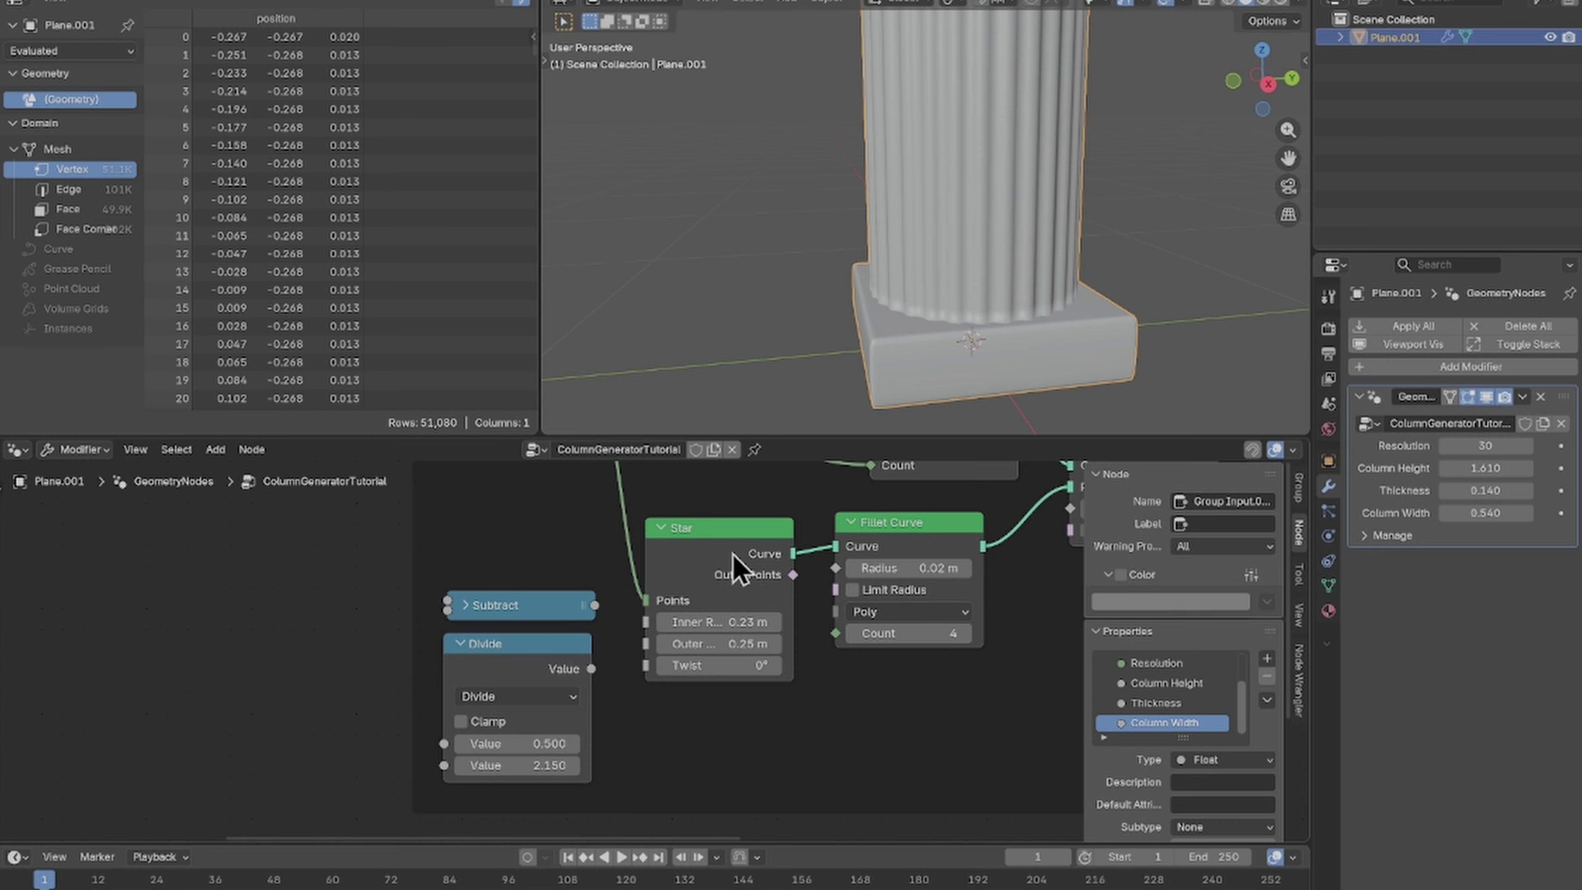
middle_click_drag(608, 702, 667, 786)
scroll(670, 782, "down", 4)
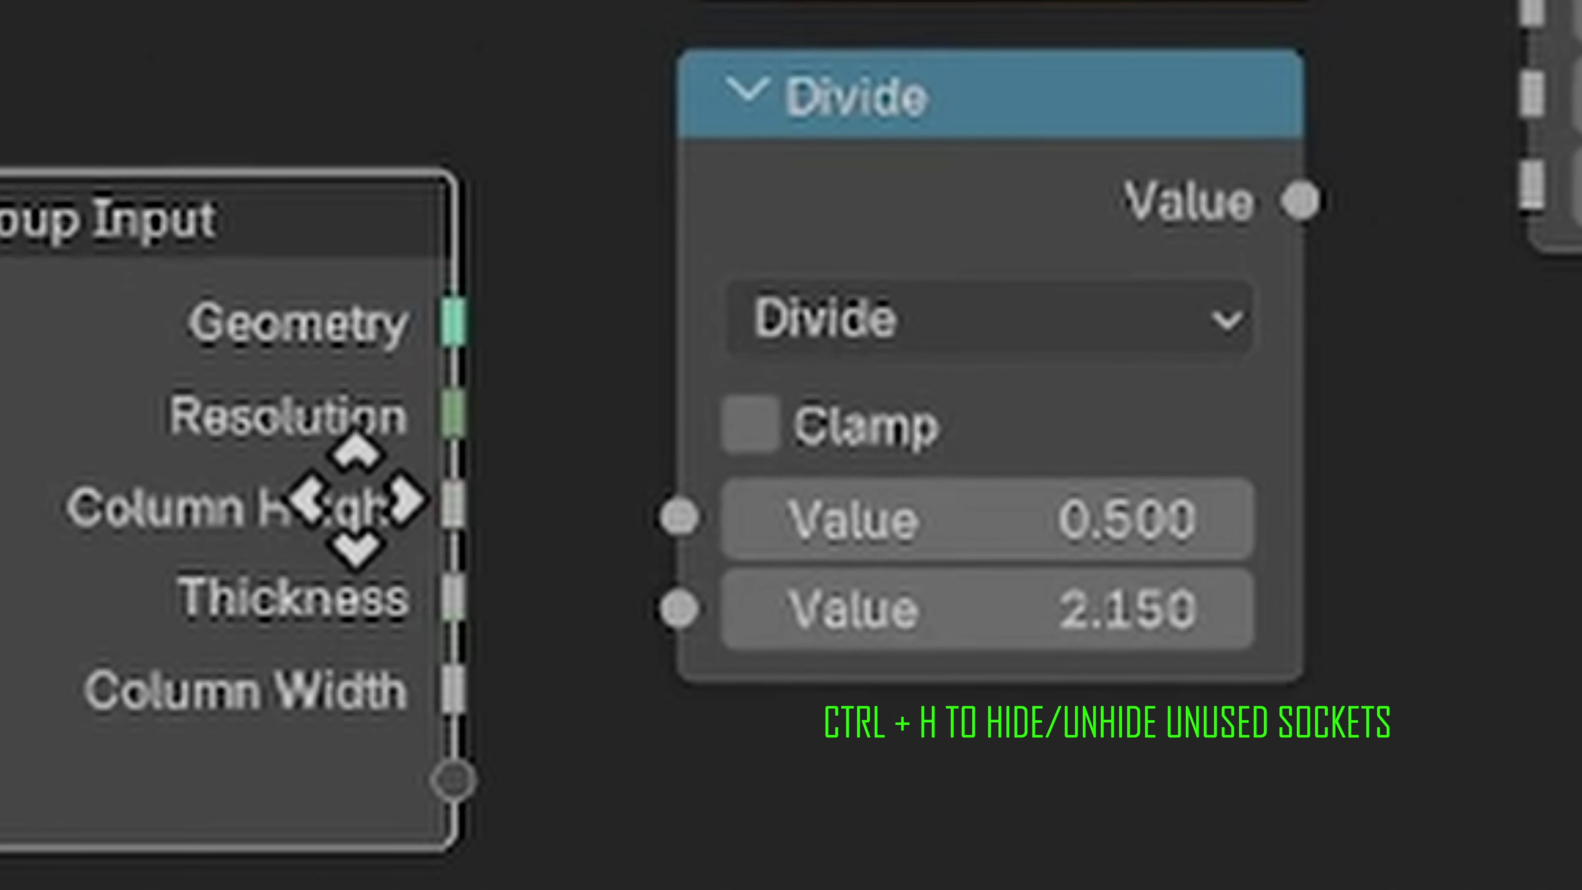
left_click_drag(357, 498, 289, 340)
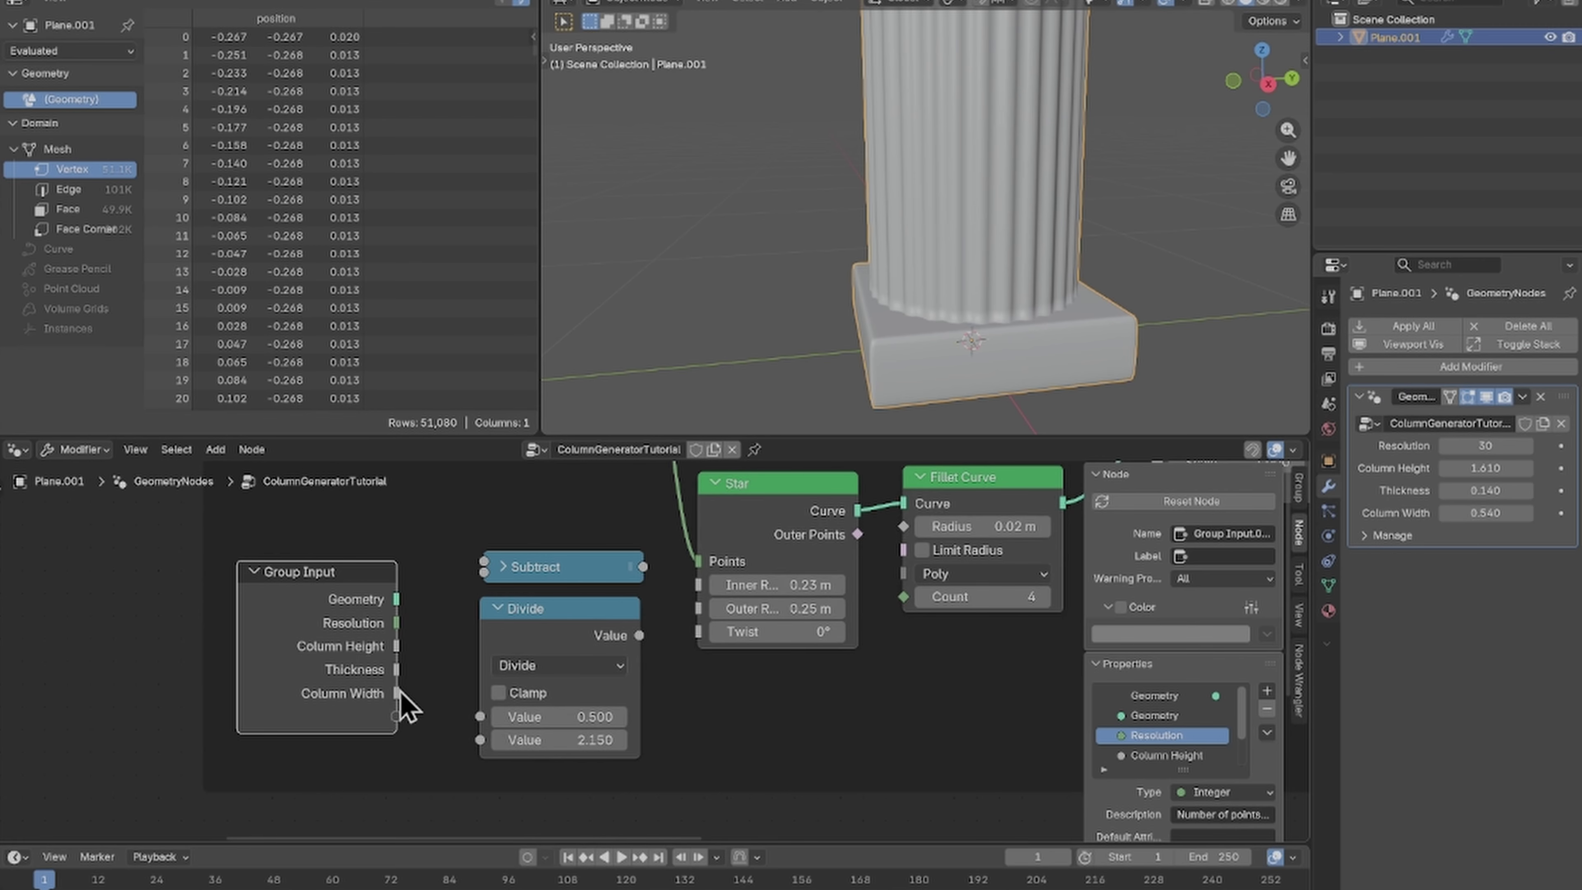
left_click_drag(399, 692, 481, 717)
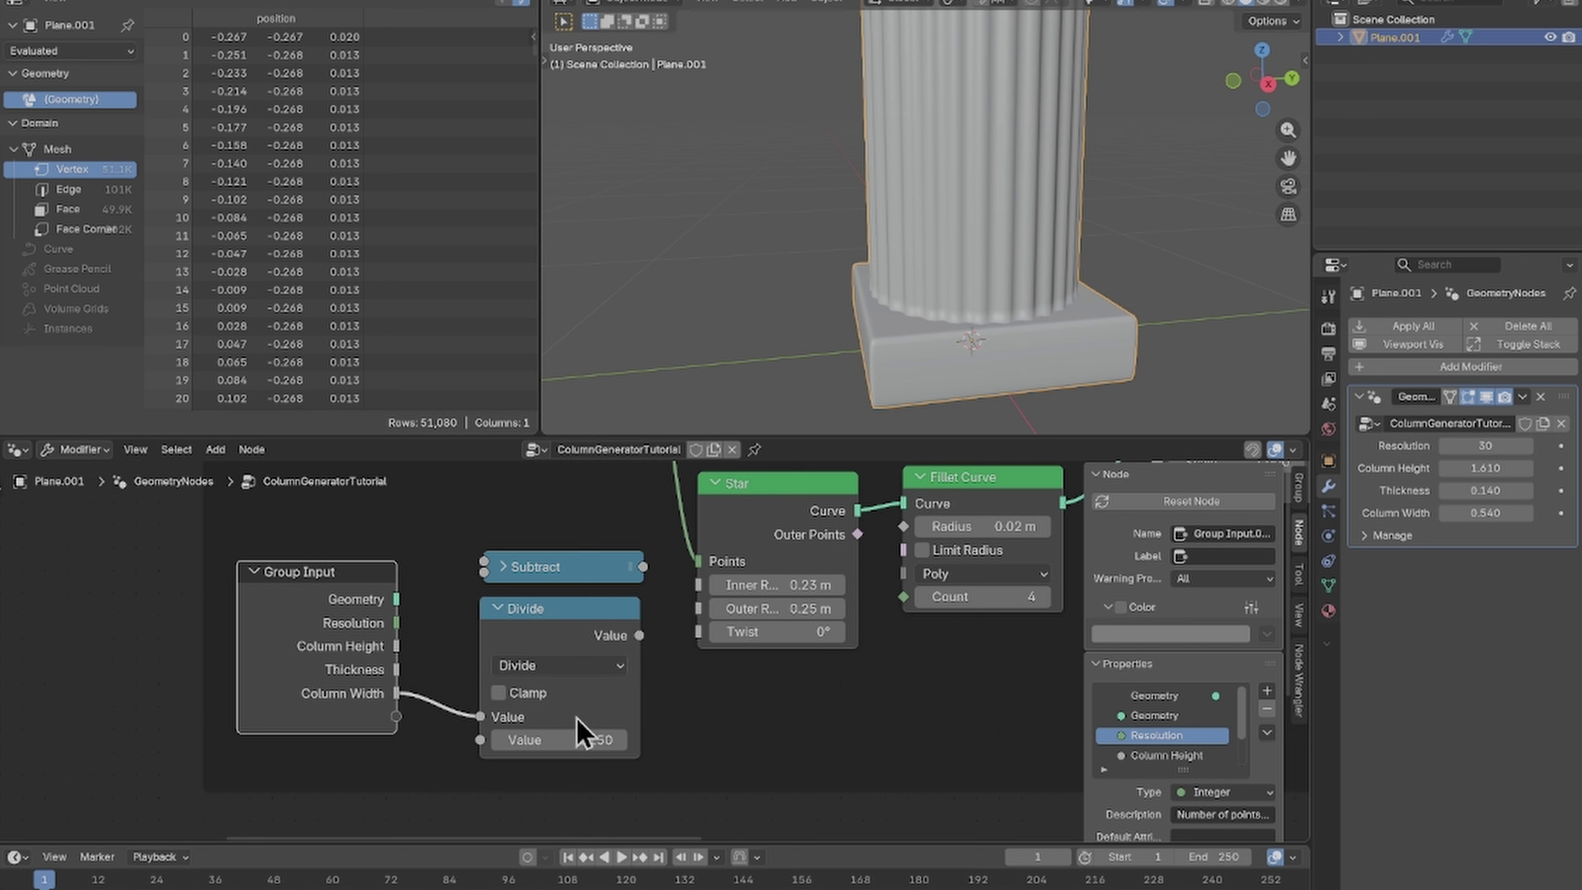
left_click_drag(641, 635, 698, 609)
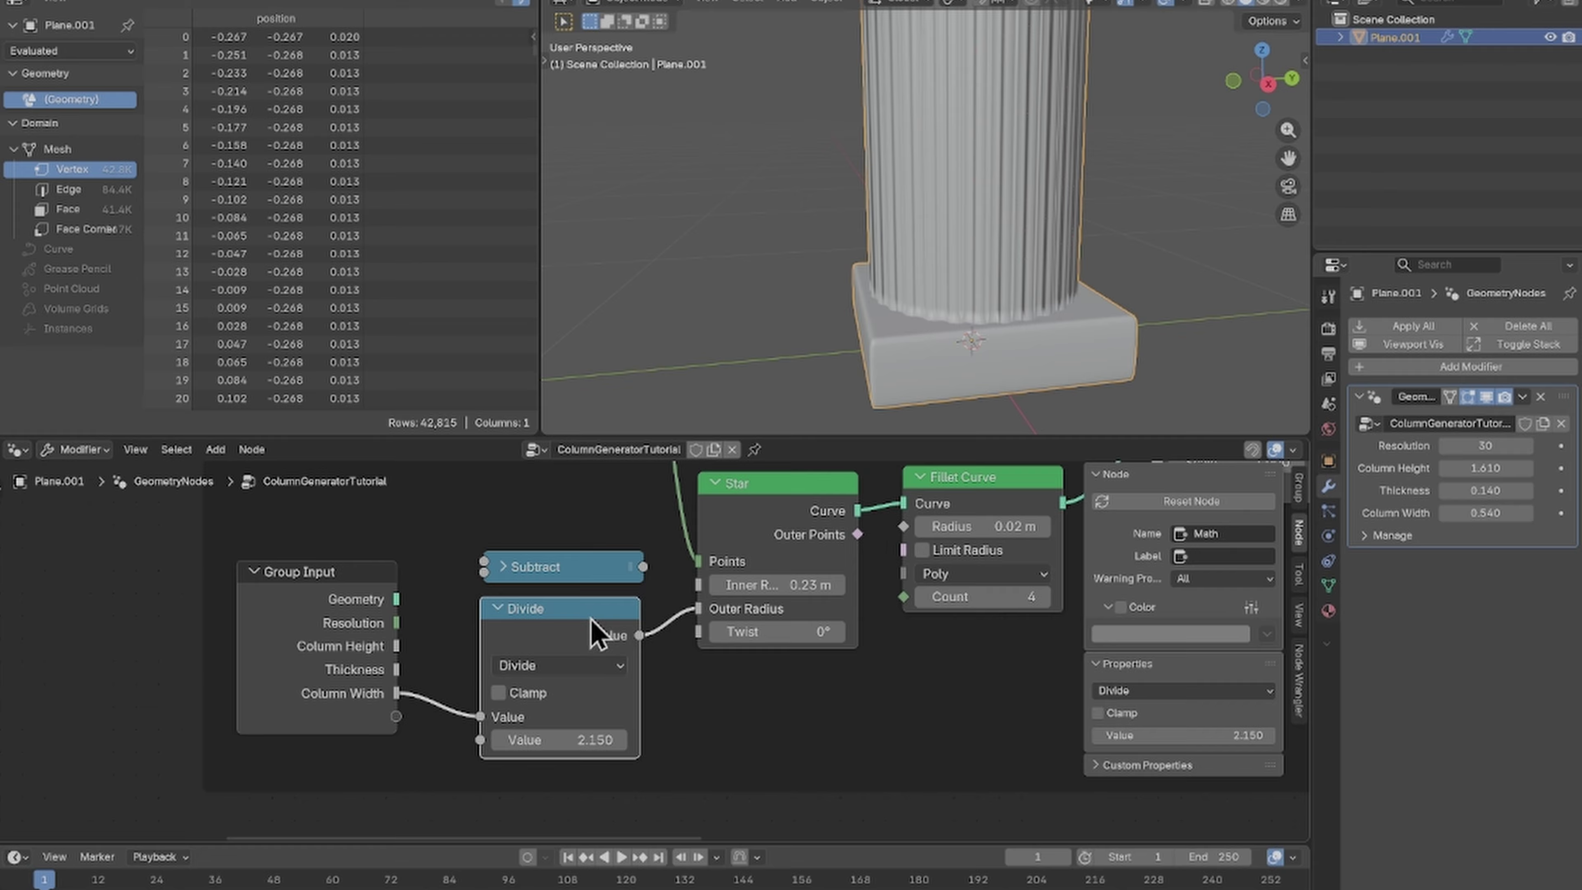
Step: Shift Divide and its Group Input away to make room before Subtract, and disconnect Divide from the Star's Outer Radius
left_click_drag(595, 632, 529, 639)
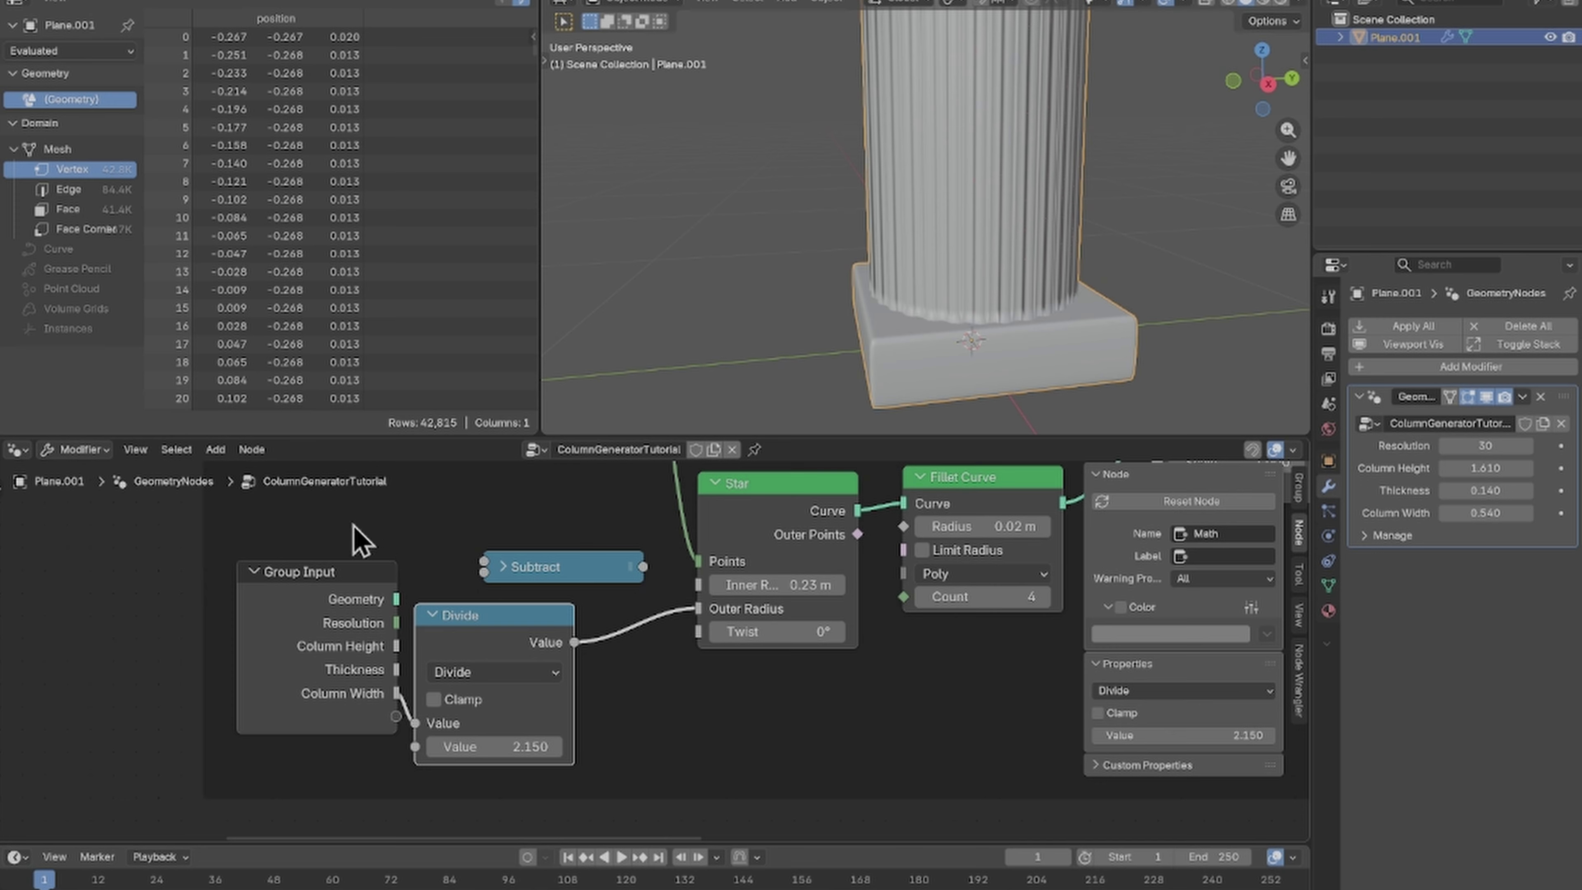
left_click_drag(354, 529, 305, 642)
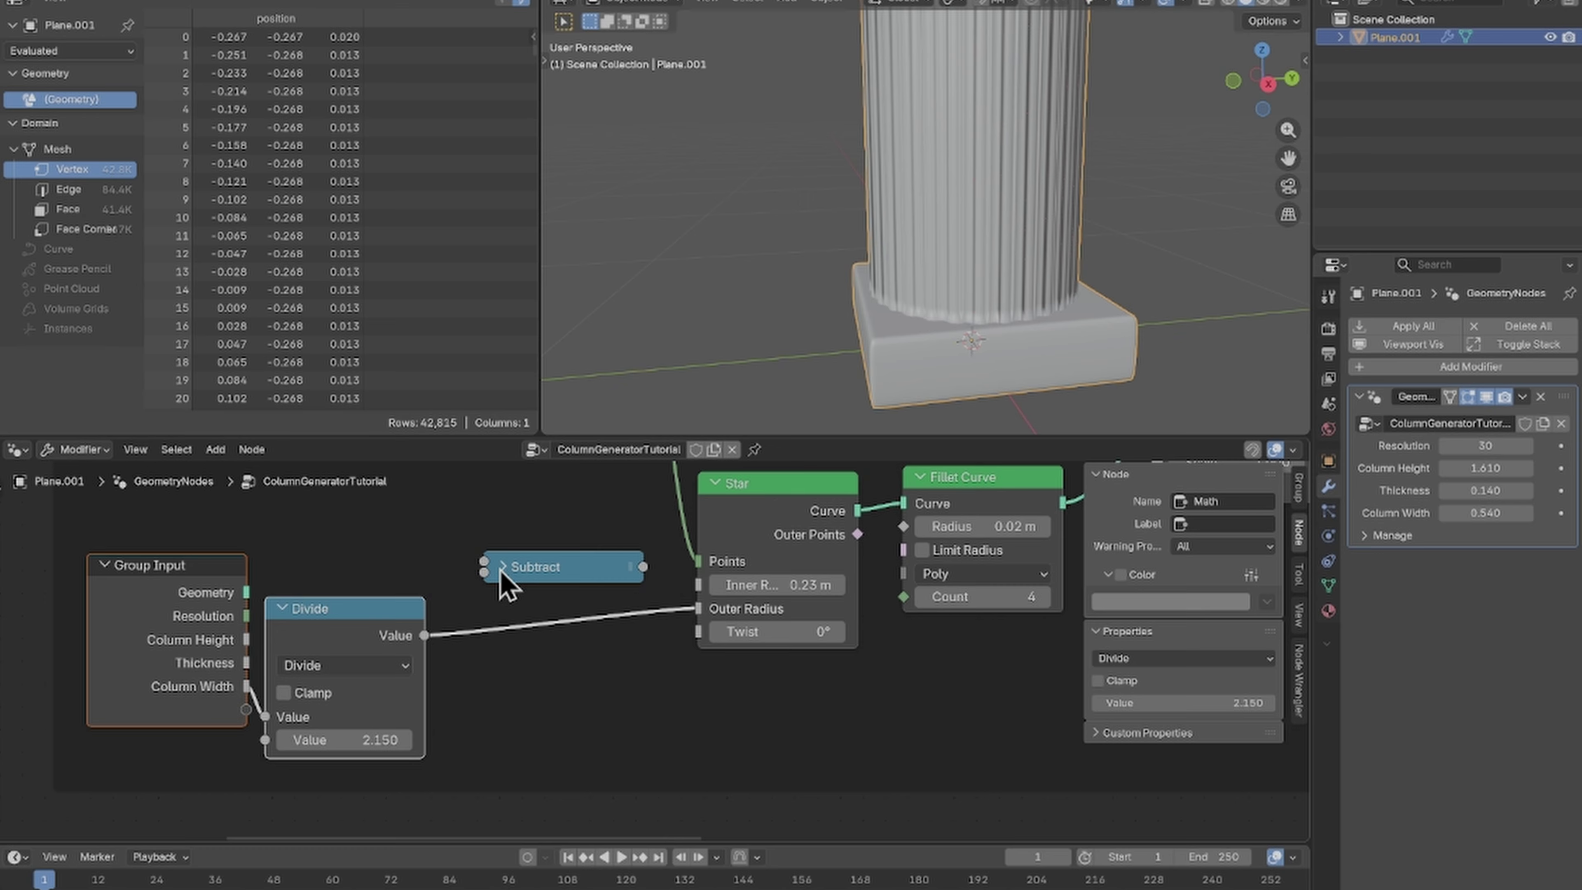
left_click_drag(707, 631, 600, 640)
scroll(1072, 253, "up", 2)
scroll(992, 374, "up", 2)
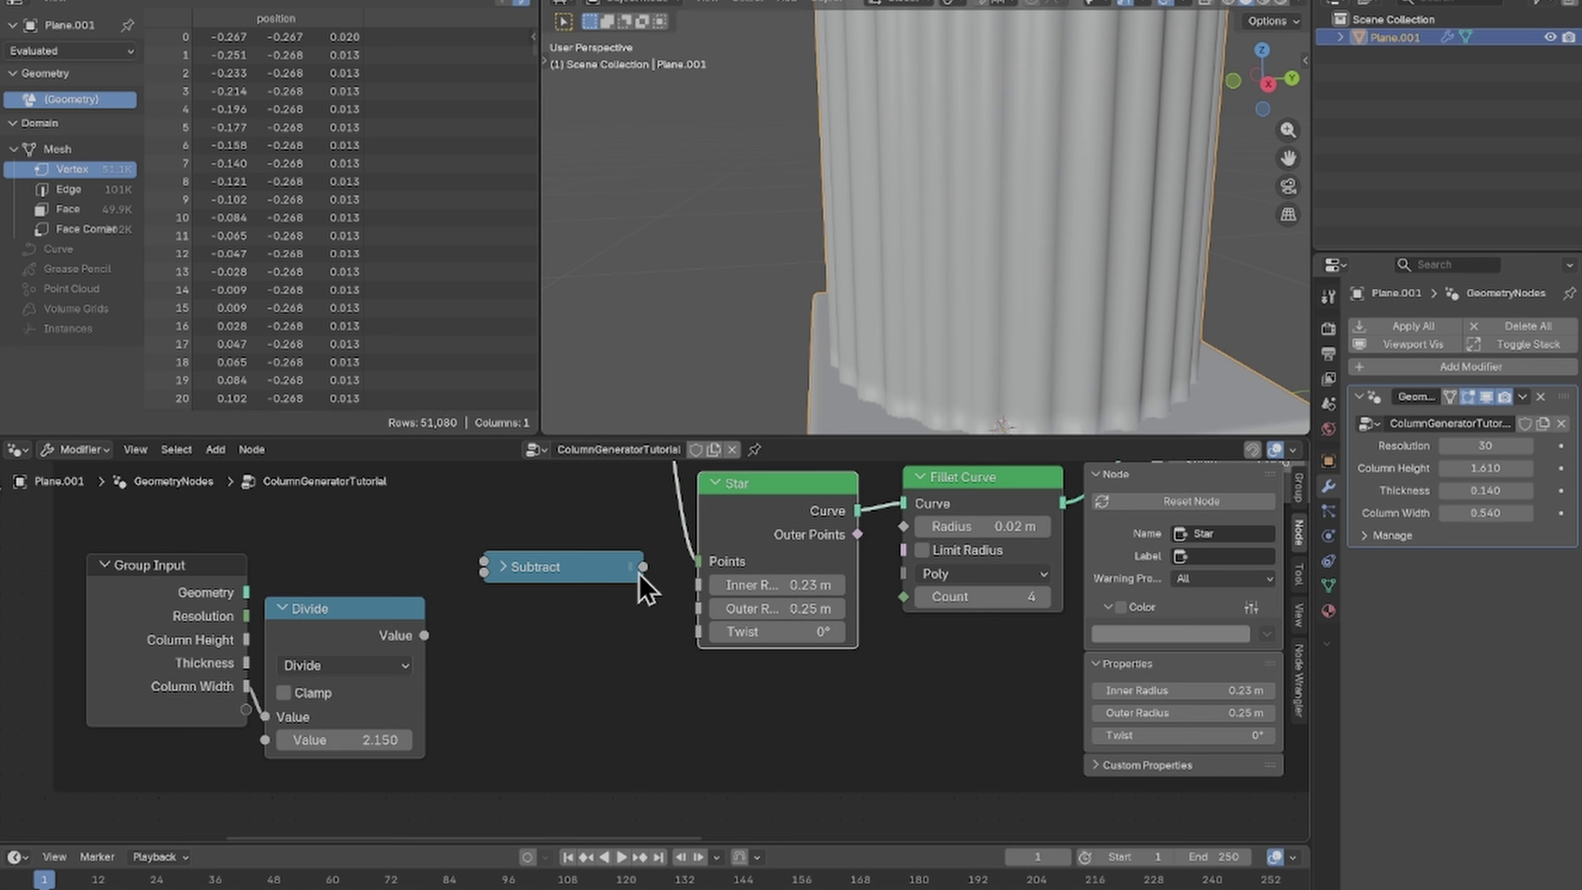
Step: Route the Divide result through Subtract into the Star's Inner Radius, and connect Divide directly to Outer Radius
left_click_drag(423, 636, 483, 567)
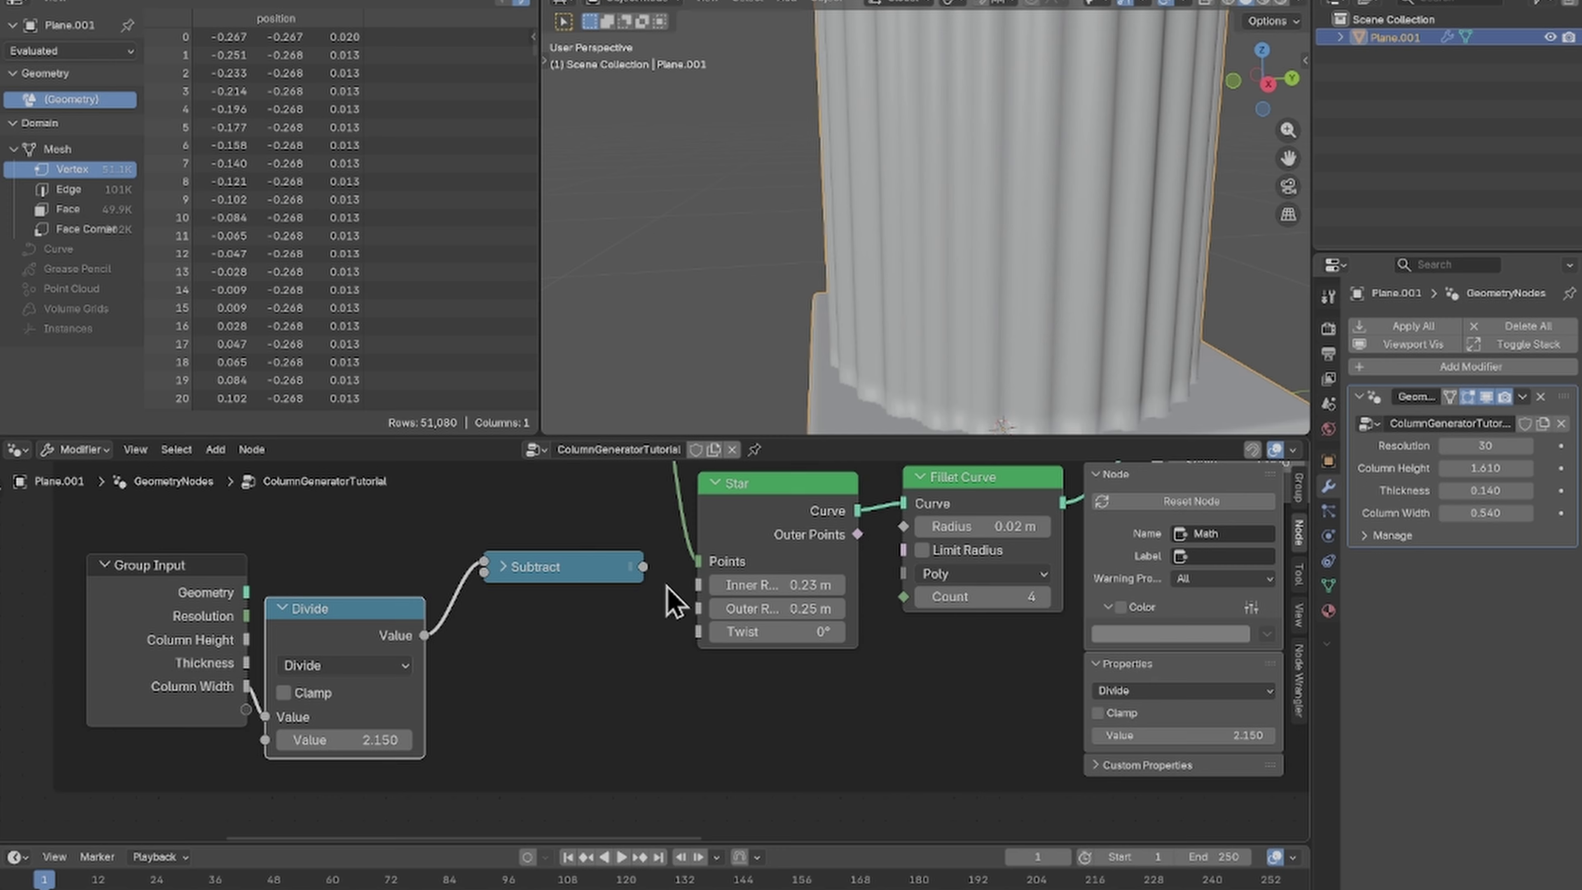
left_click_drag(642, 567, 693, 586)
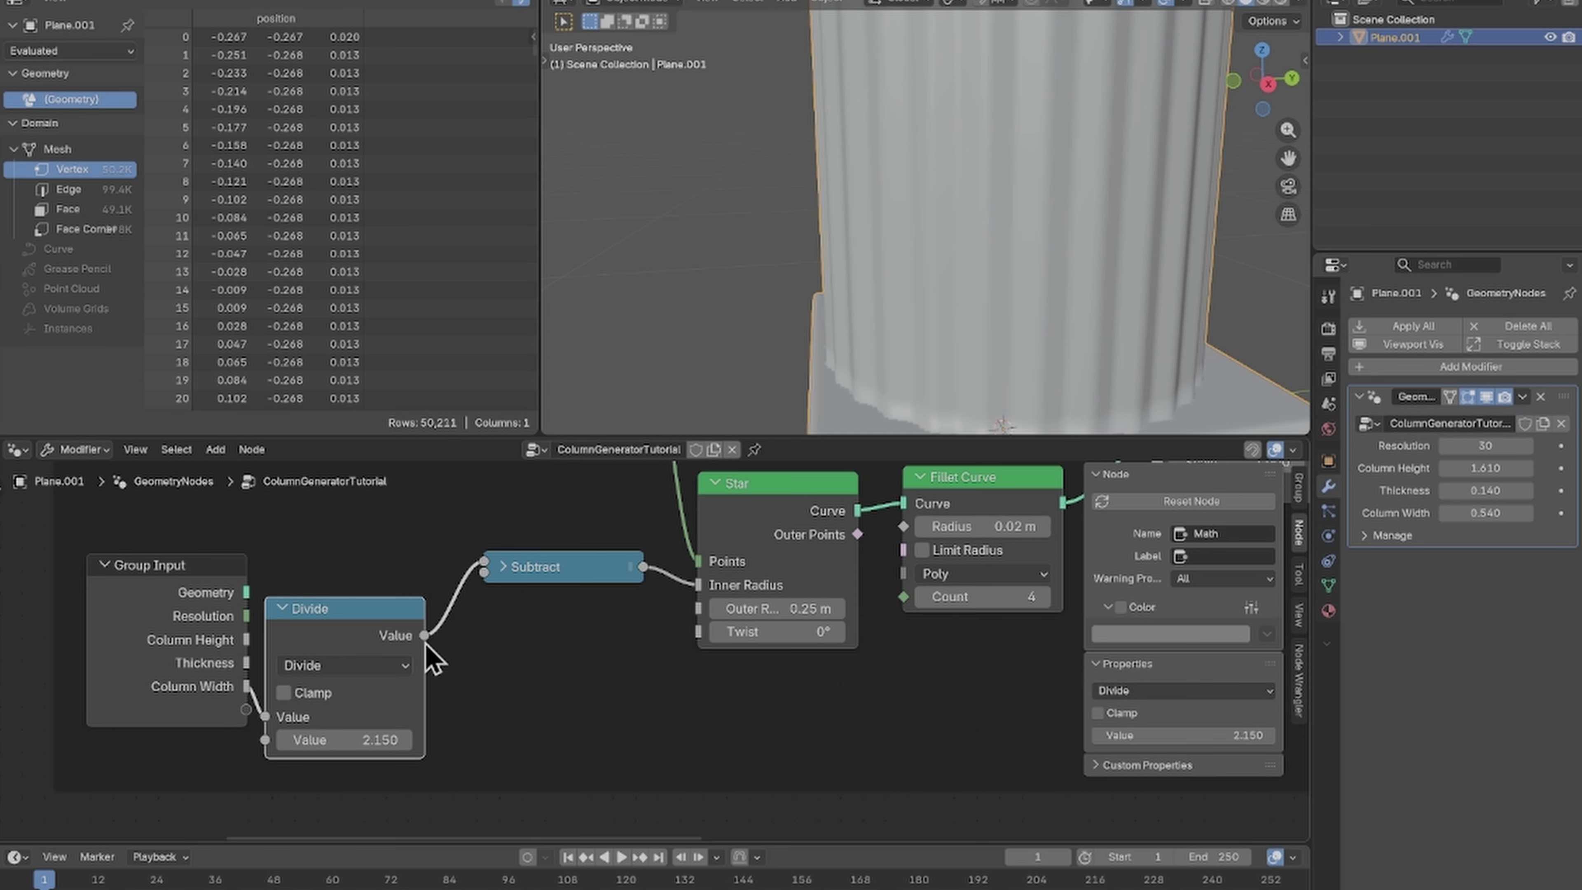
left_click_drag(424, 635, 702, 620)
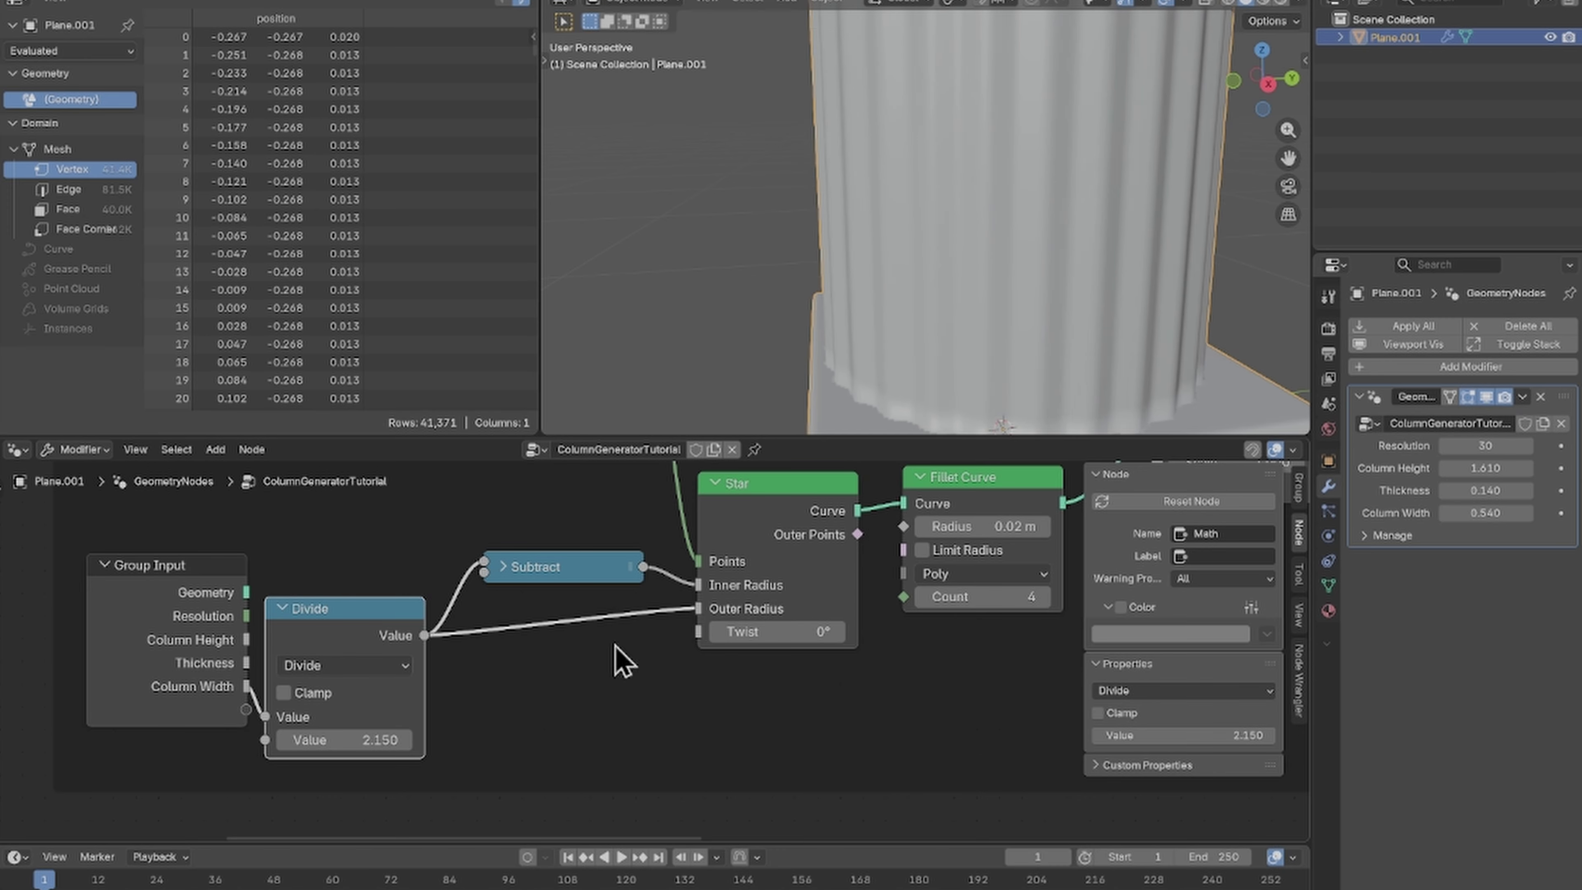
Step: Test the Column Width up to 1.000 on the base and shaft, and raise the block Thickness to 0.320
scroll(1101, 309, "down", 2)
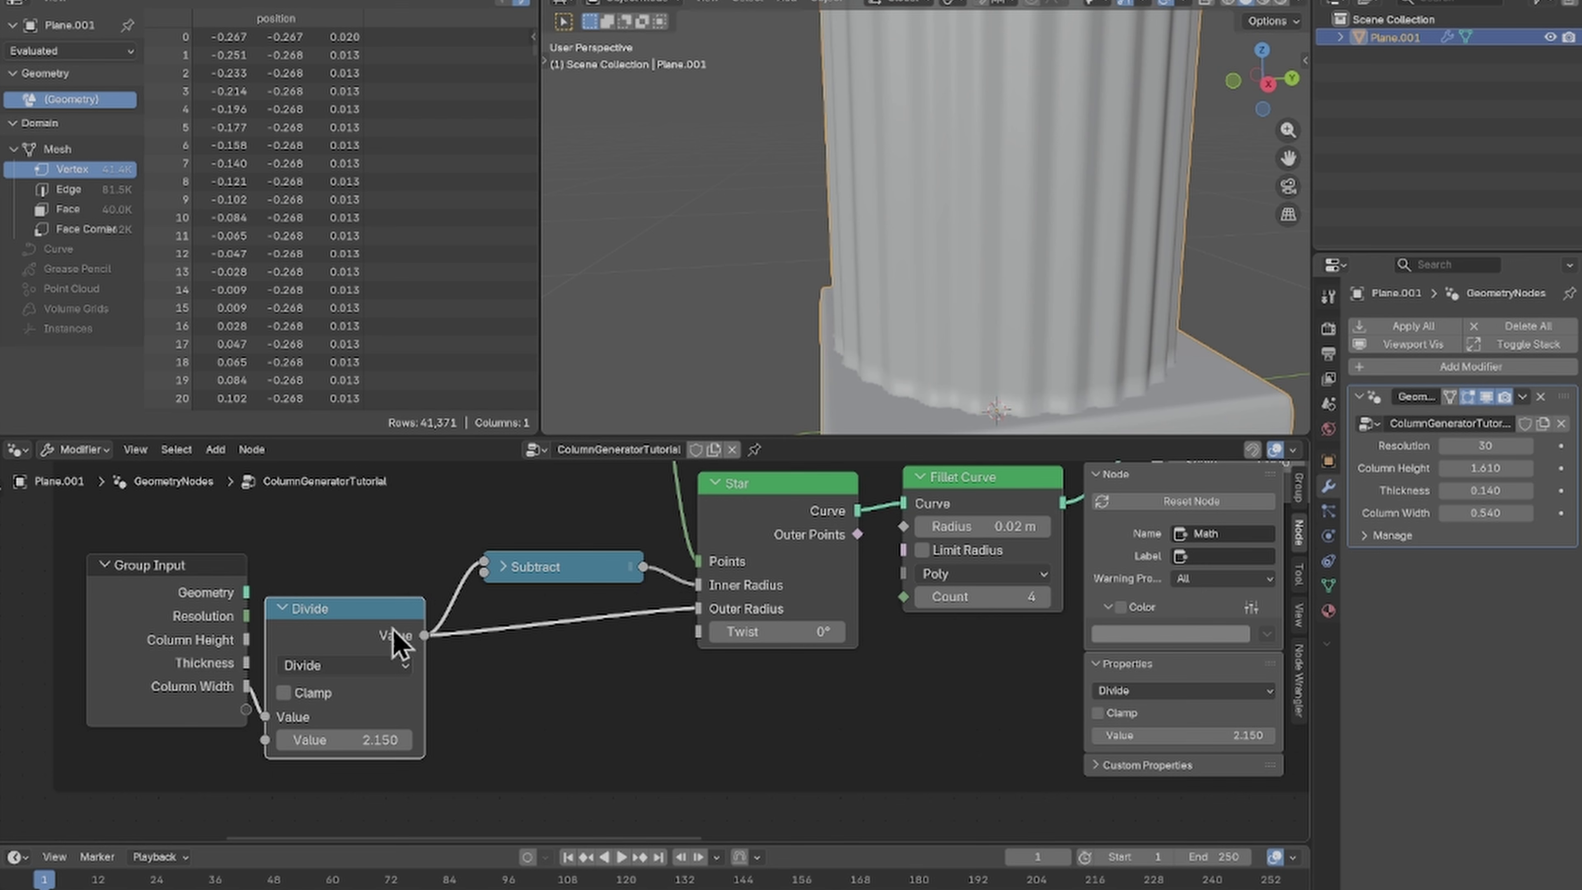
mouse_move(1486, 513)
left_mouse_down()
mouse_move(1449, 513)
mouse_move(1514, 513)
mouse_move(1445, 513)
mouse_move(1514, 513)
mouse_move(1495, 513)
left_mouse_up()
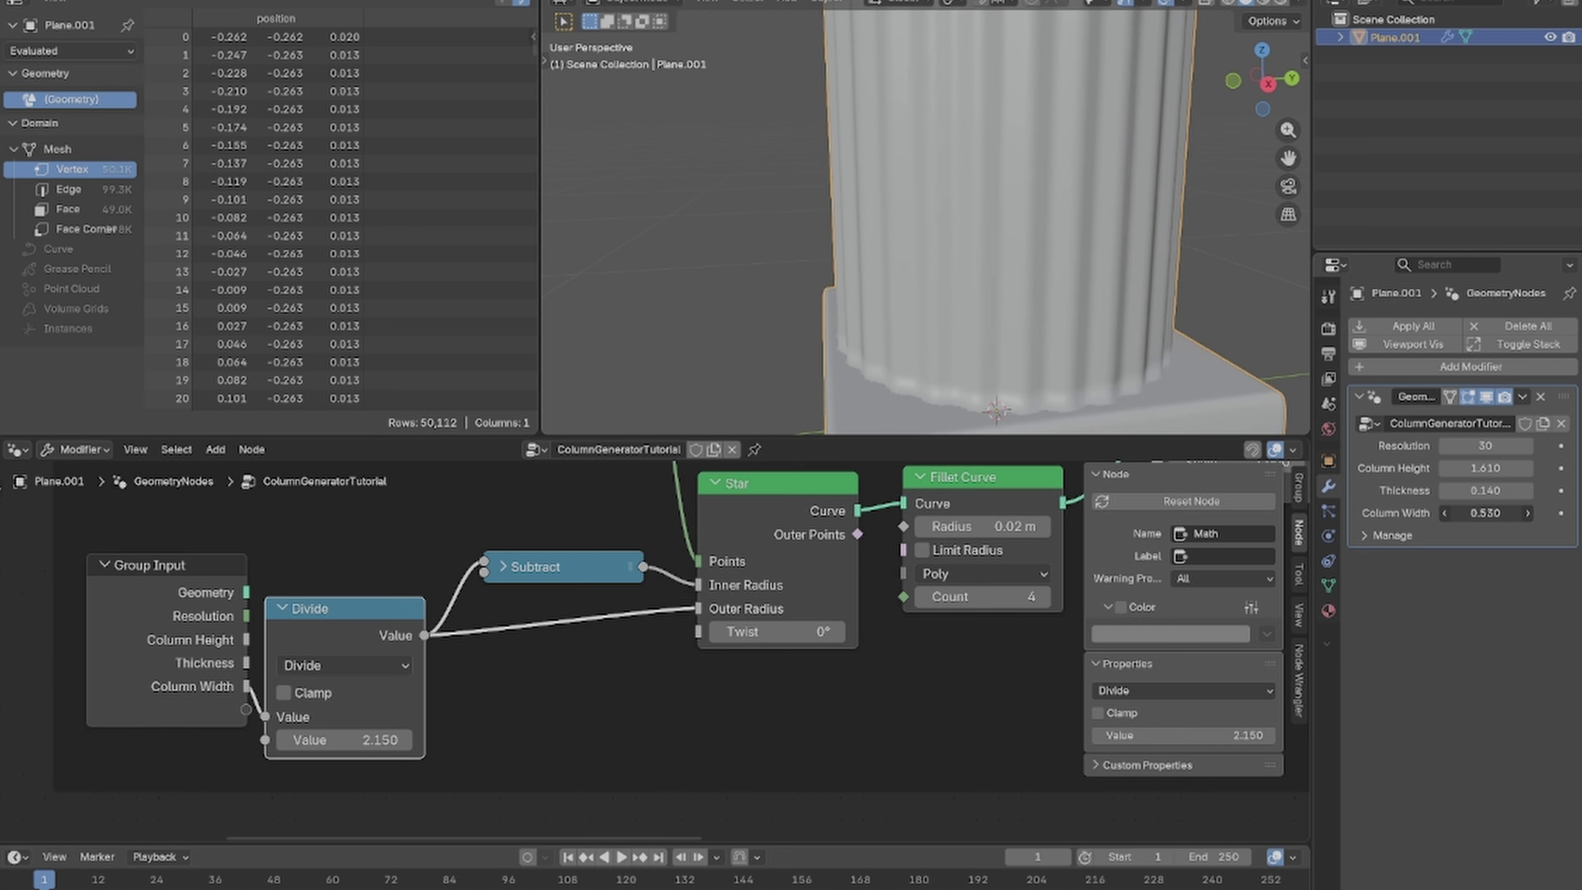
right_click(1495, 511)
scroll(690, 171, "down", 6)
middle_click_drag(689, 171, 911, 195)
scroll(894, 240, "up", 2)
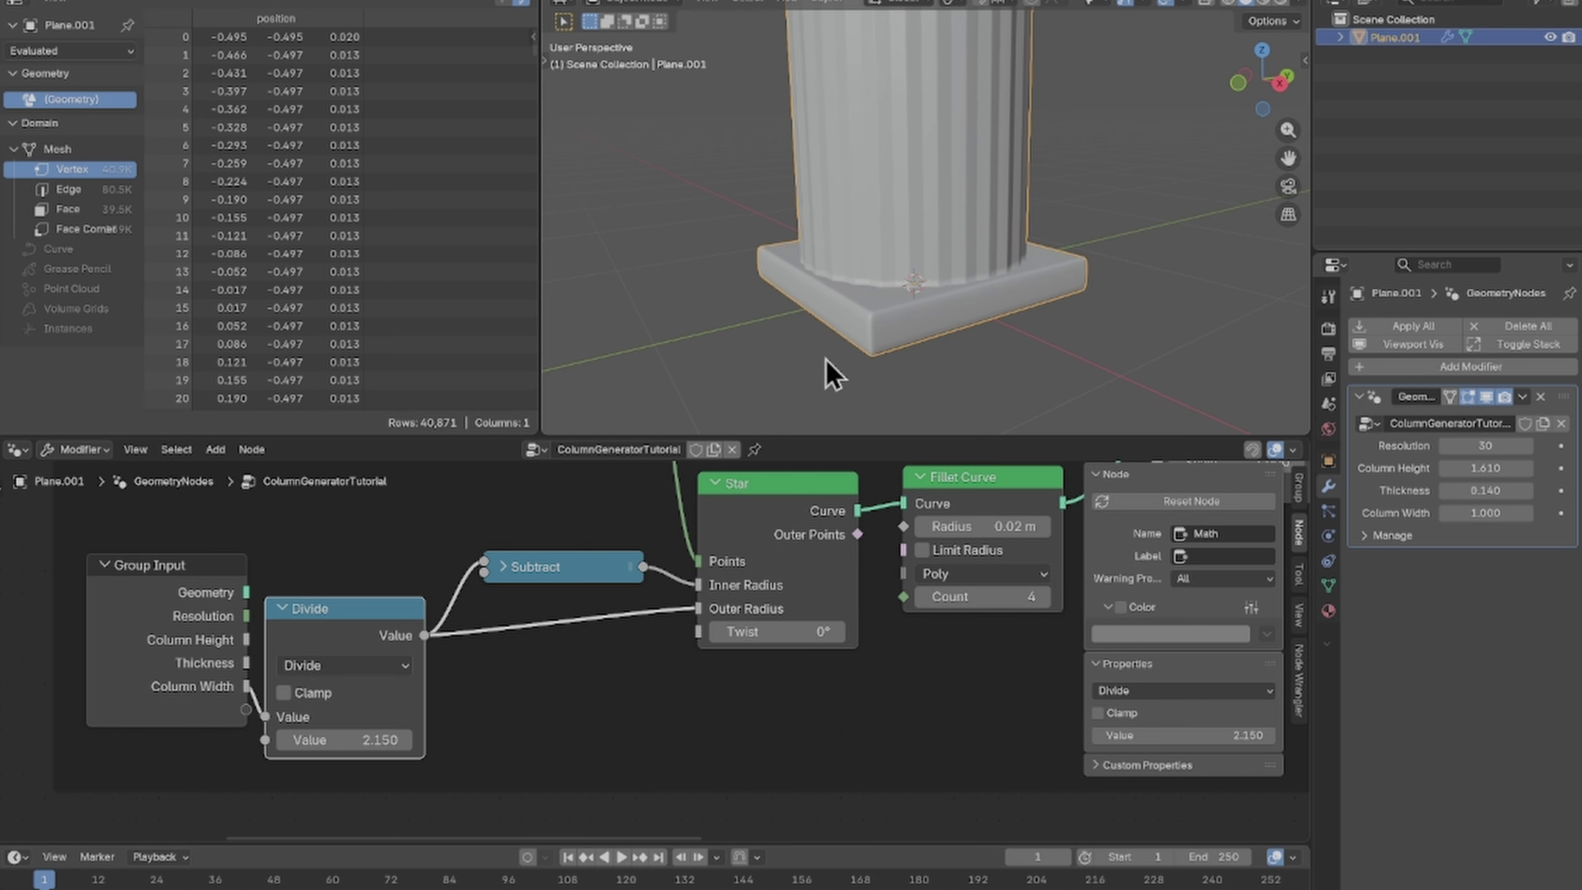
left_click_drag(1486, 490, 1508, 491)
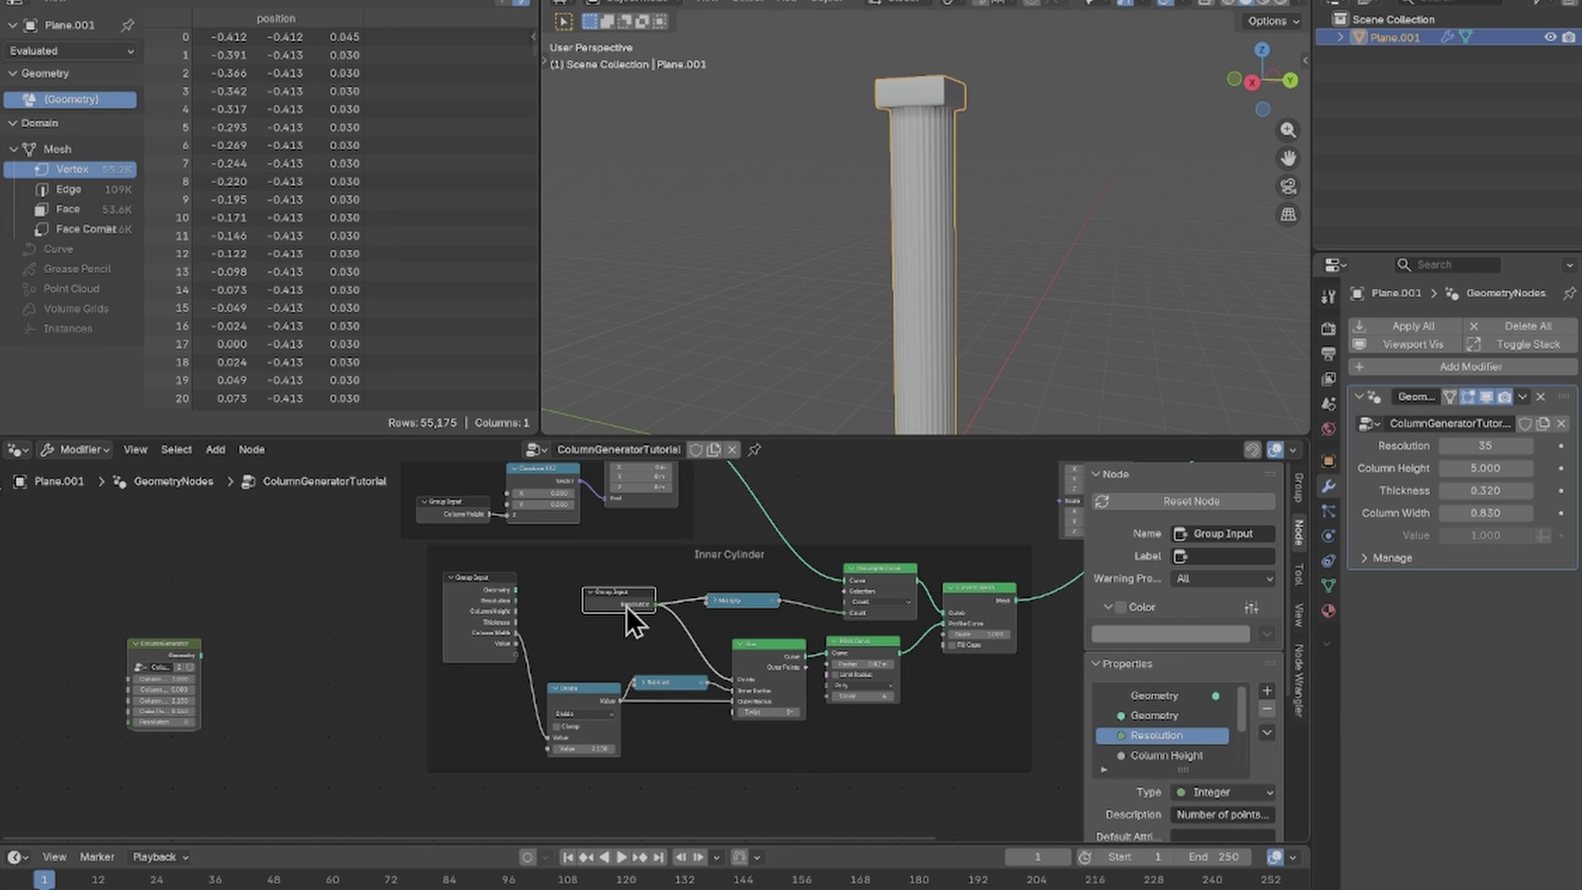
Step: Inspect the shaft in wireframe, and connect Column Height to Multiply alongside Resolution to drive the Resample Curve count
scroll(648, 616, "up", 2)
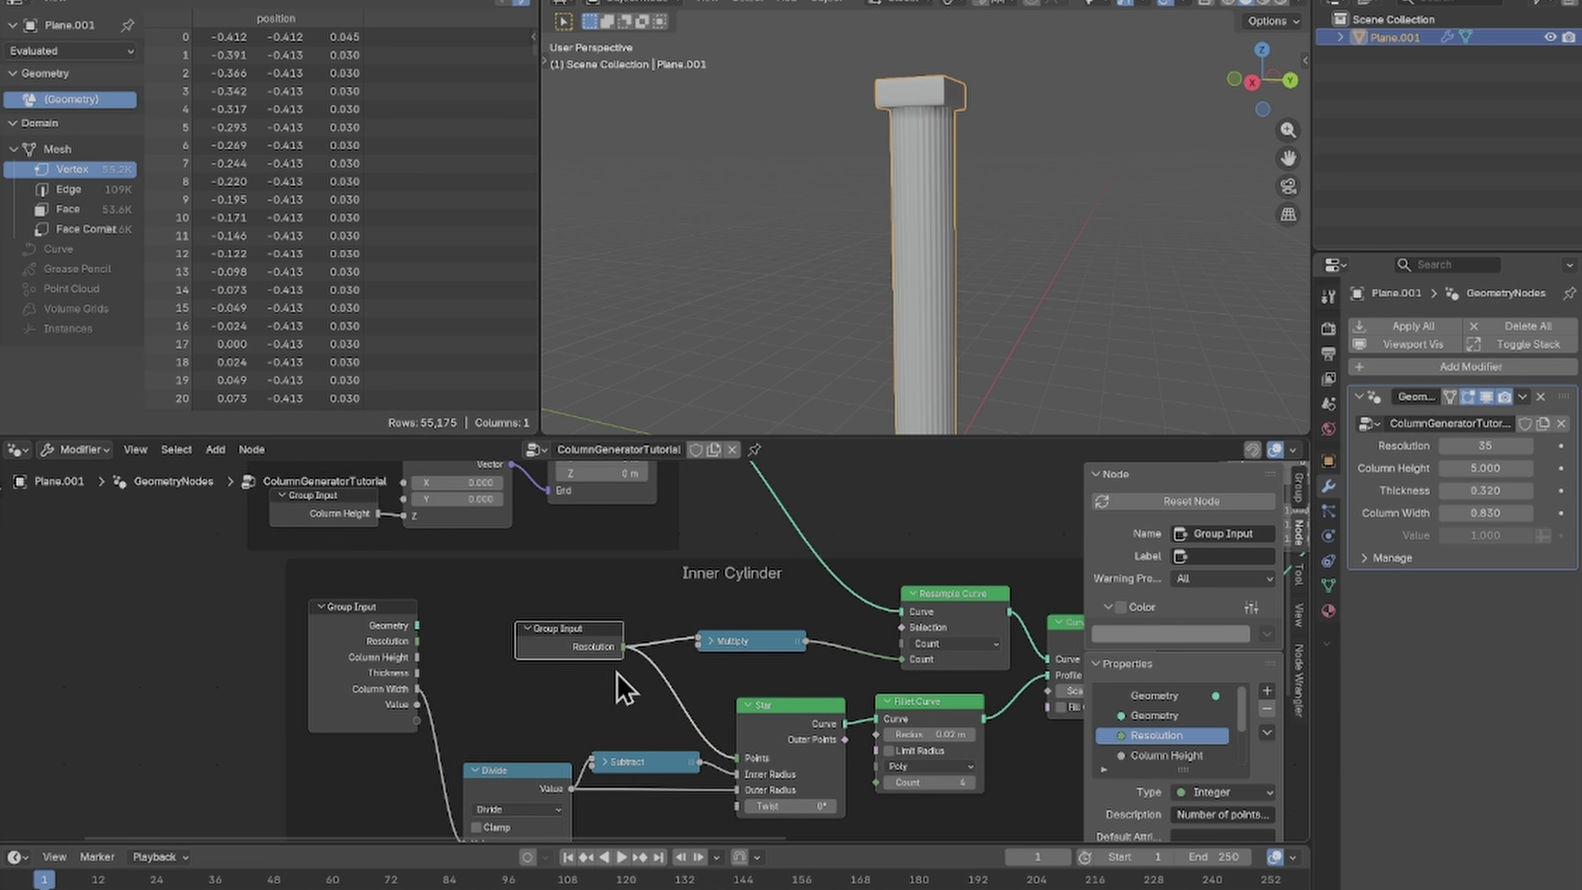
scroll(1000, 195, "up", 5)
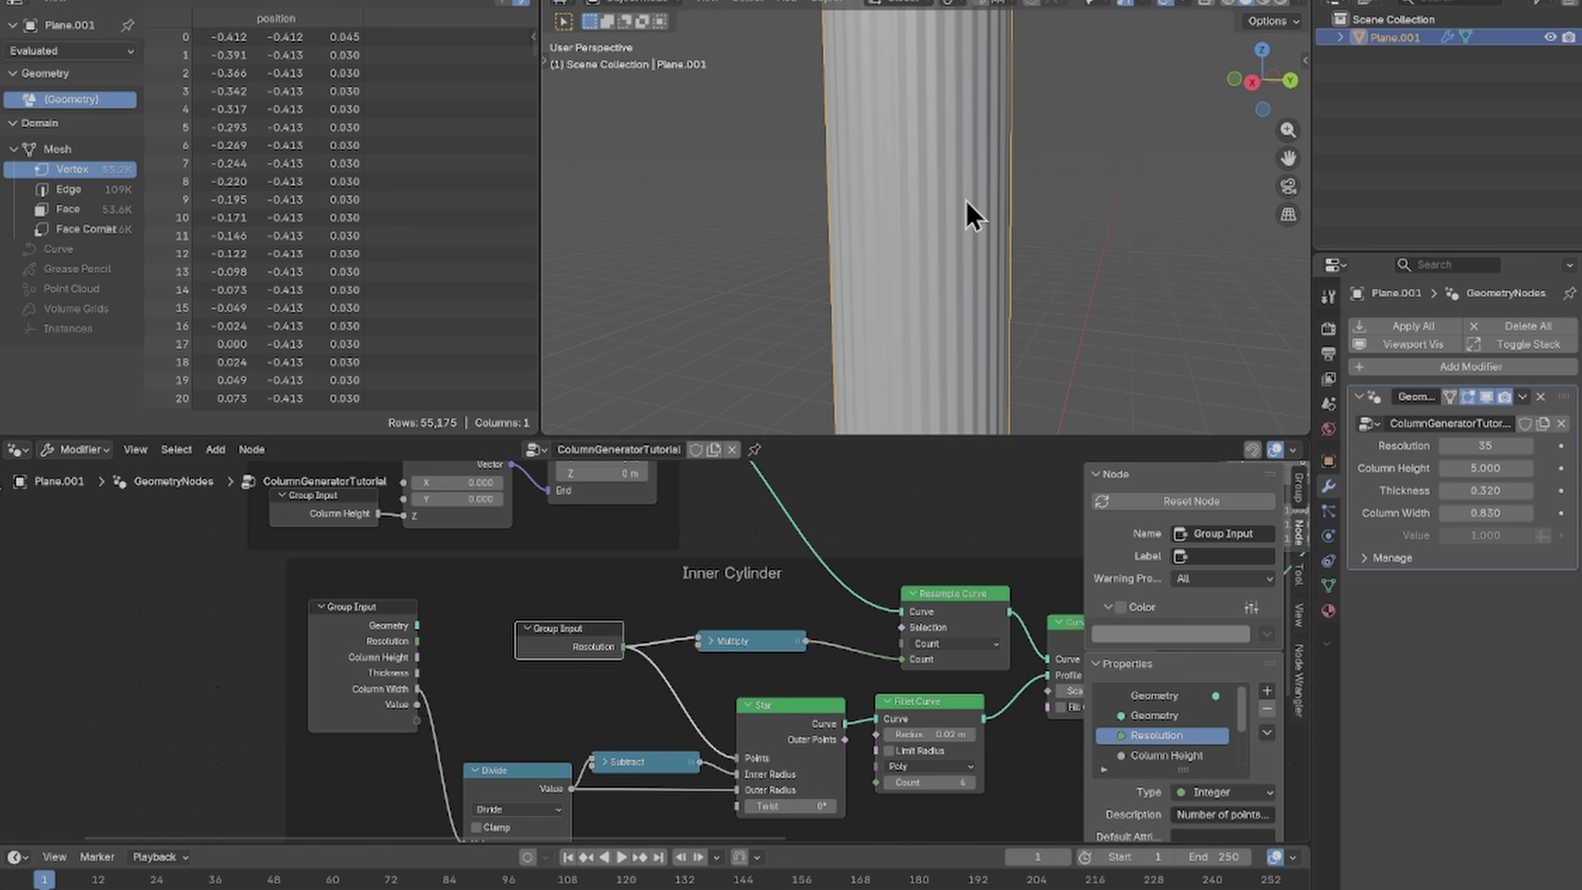
scroll(959, 255, "down", 5)
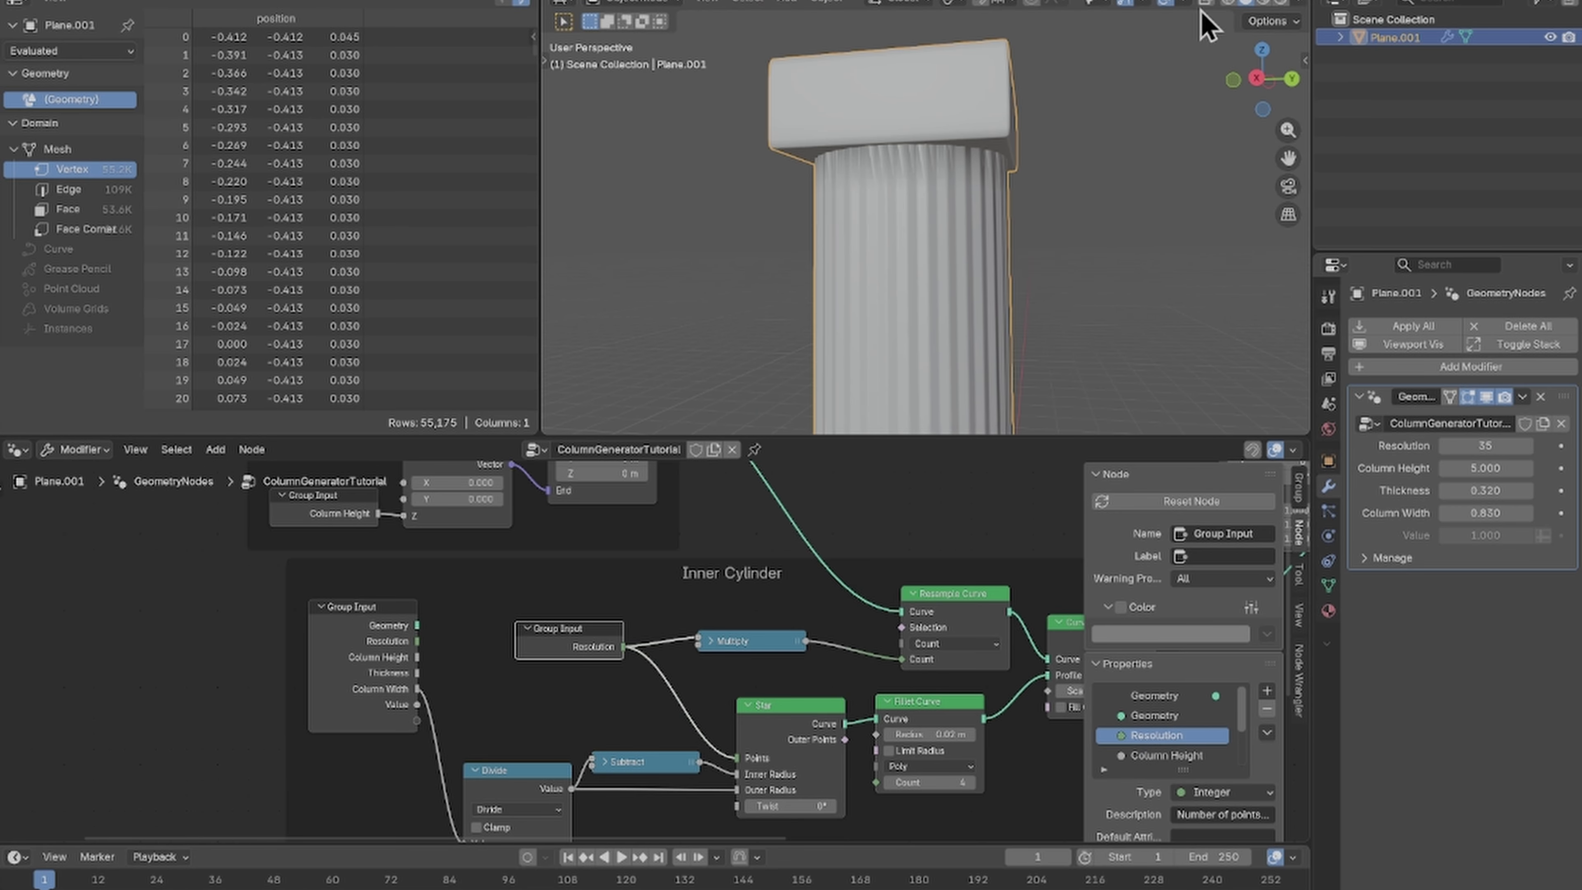
left_click(1226, 5)
scroll(971, 311, "up", 5)
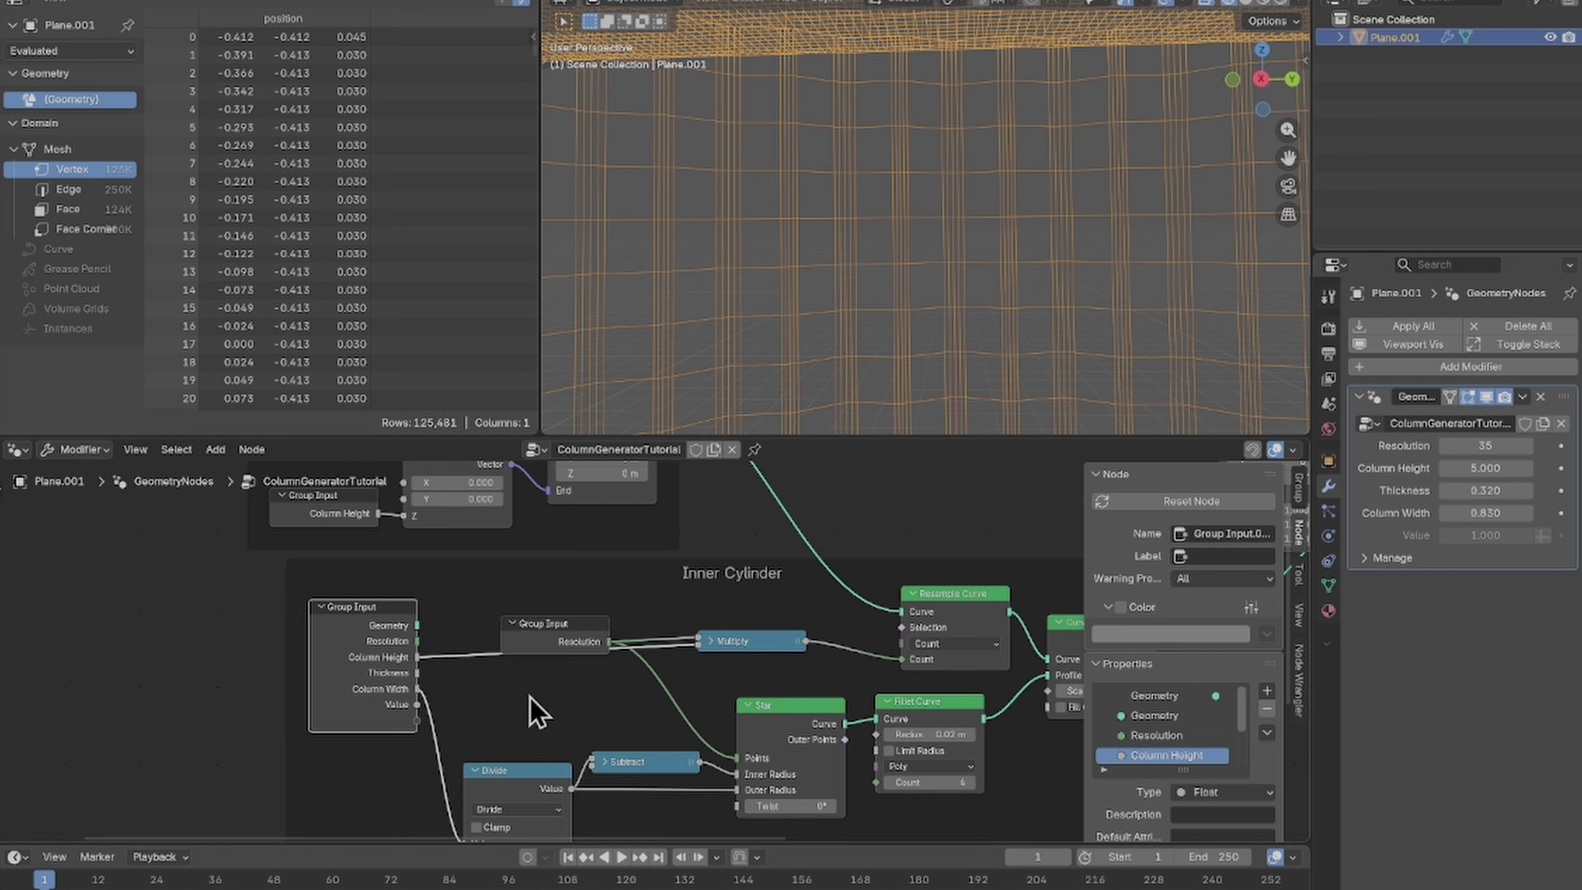
left_click_drag(548, 623, 554, 614)
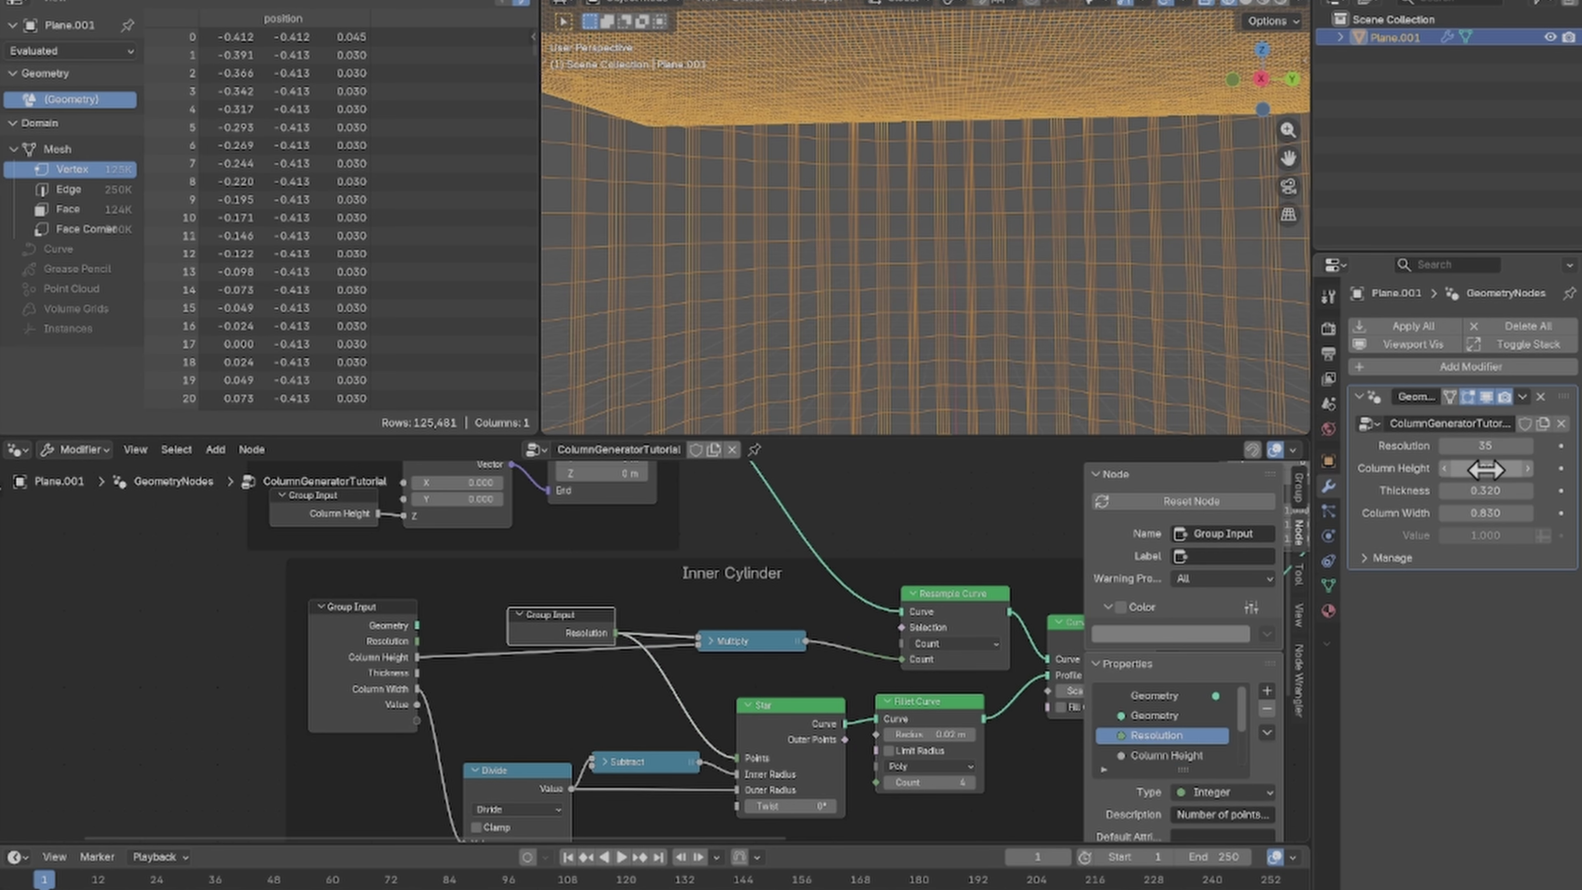
Step: Set the modifier's Column Height to 4.870 and Resolution to 25
left_click_drag(1486, 469, 1452, 468)
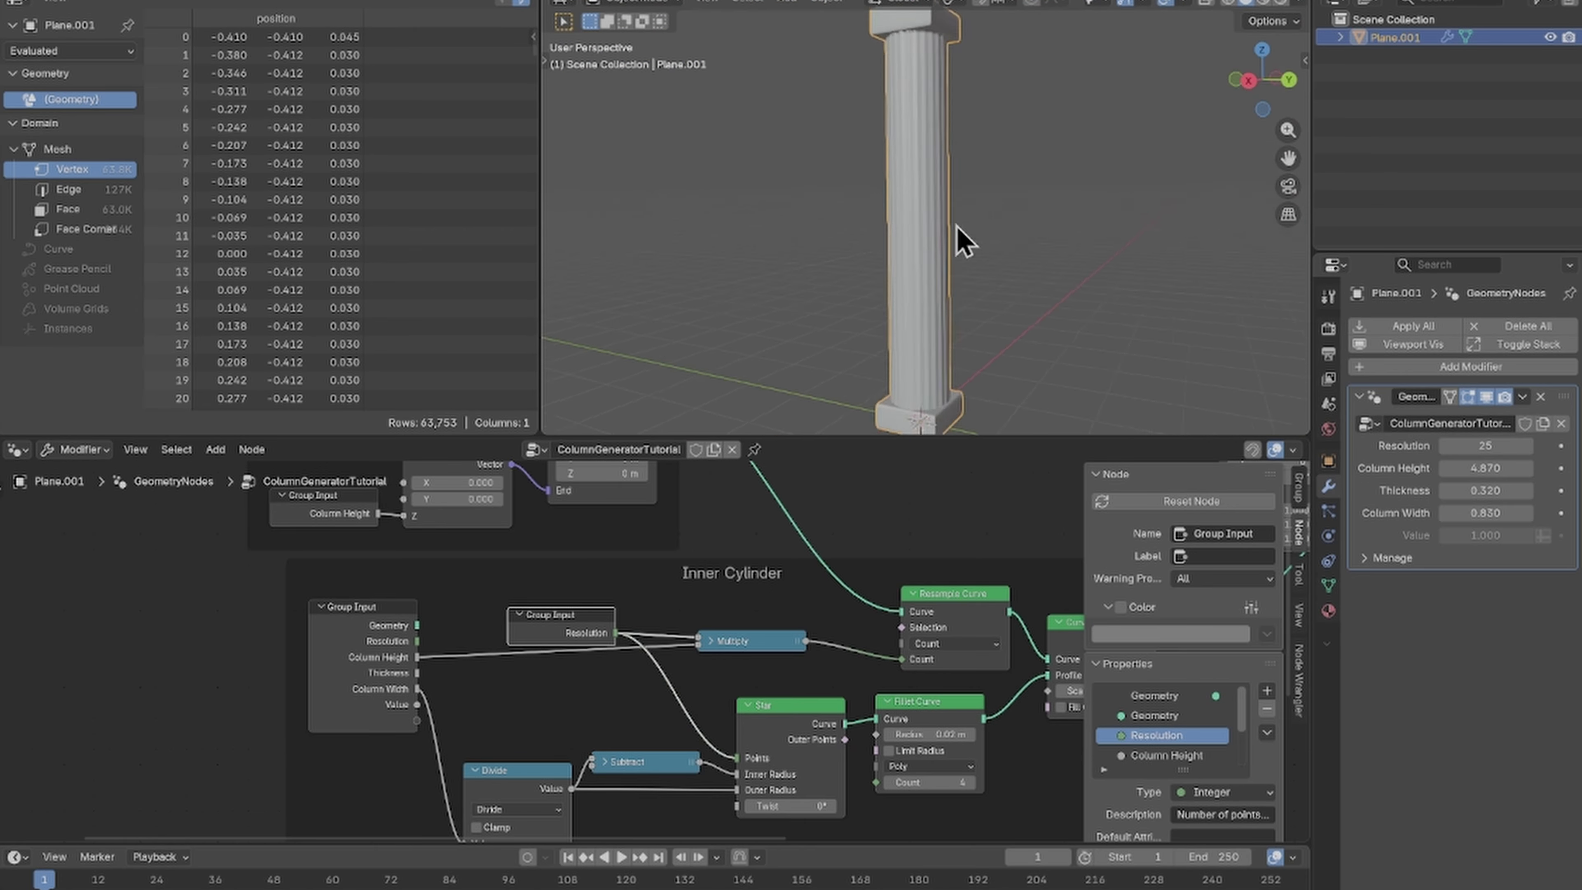
scroll(584, 619, "down", 2)
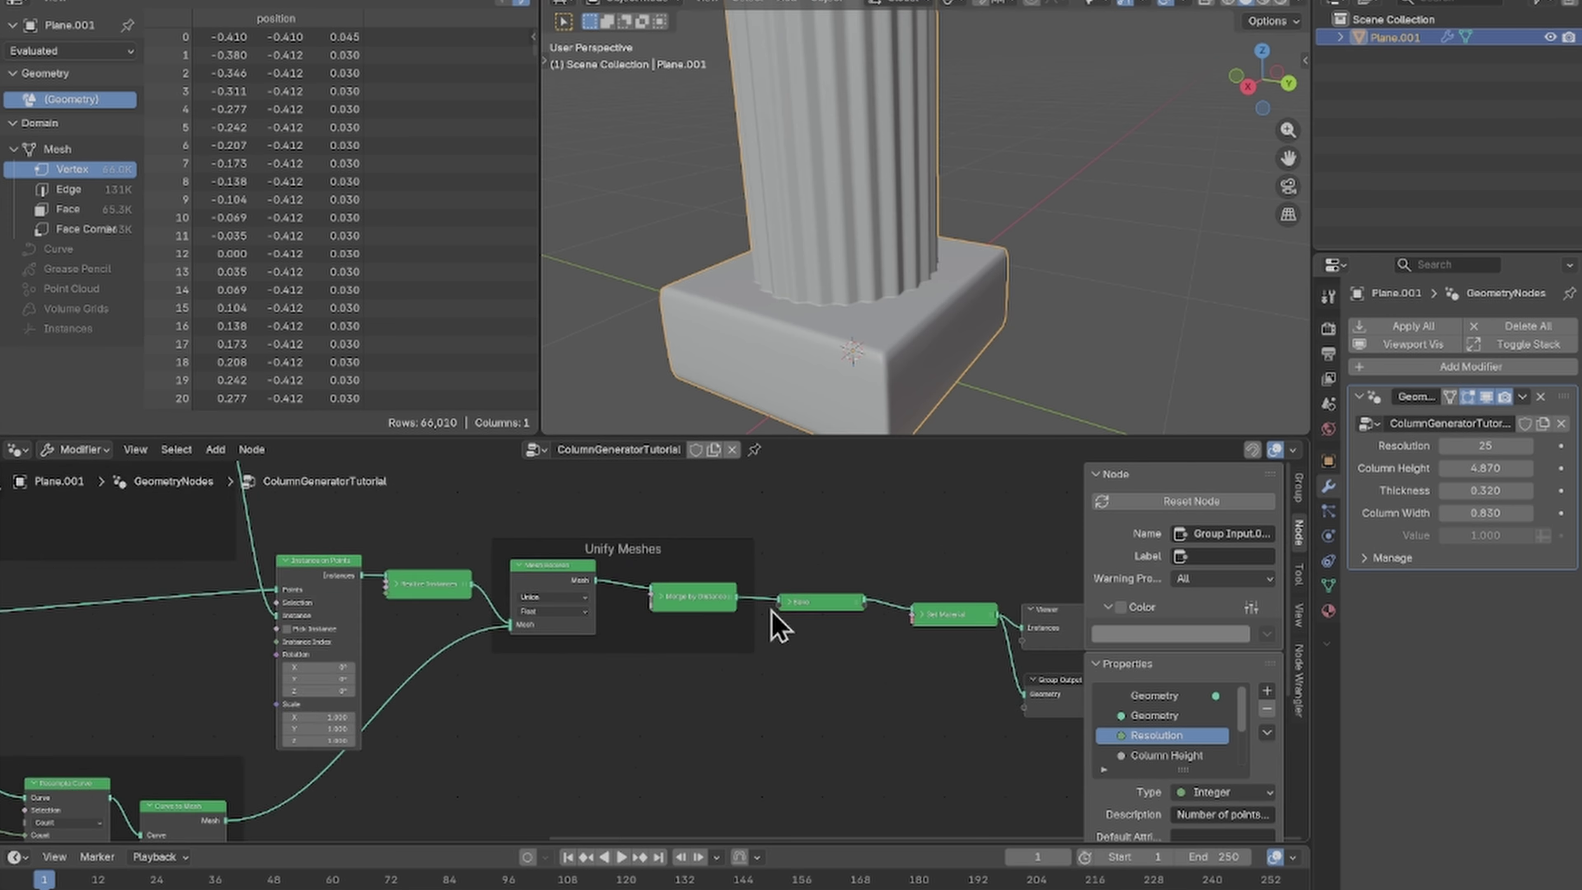
Step: Expand the Bake node after Merge by Distance and bake the column geometry with the Still option
scroll(772, 610, "up", 5)
middle_click_drag(820, 623, 614, 636)
left_click(642, 595)
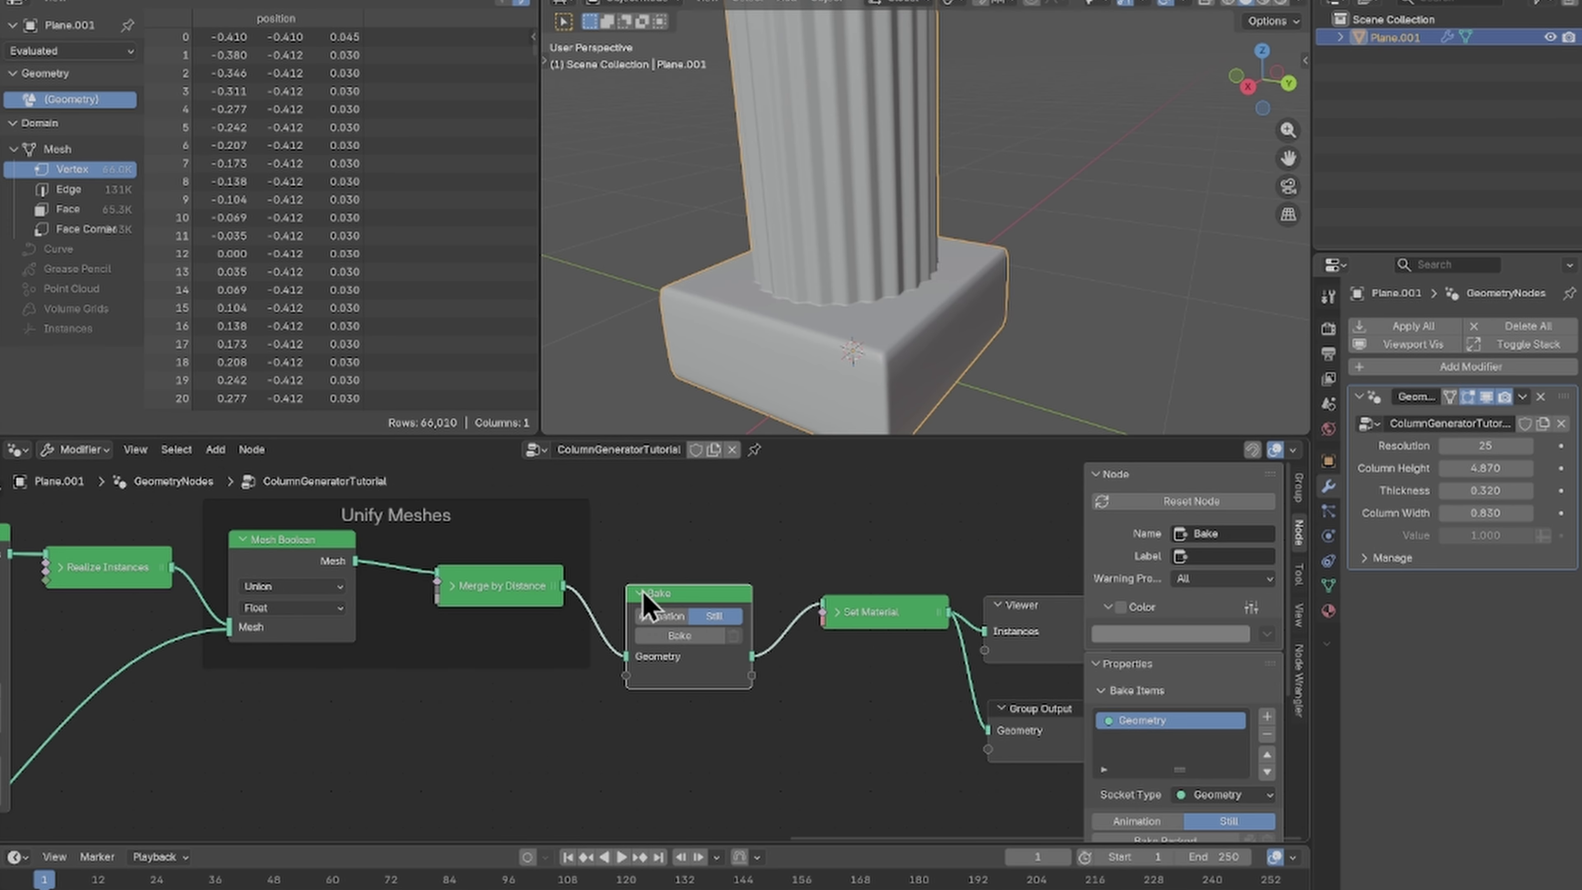
left_click(689, 642)
Step: Expand the Set Material node holding Column Material and move it closer to the Bake node
left_click(839, 613)
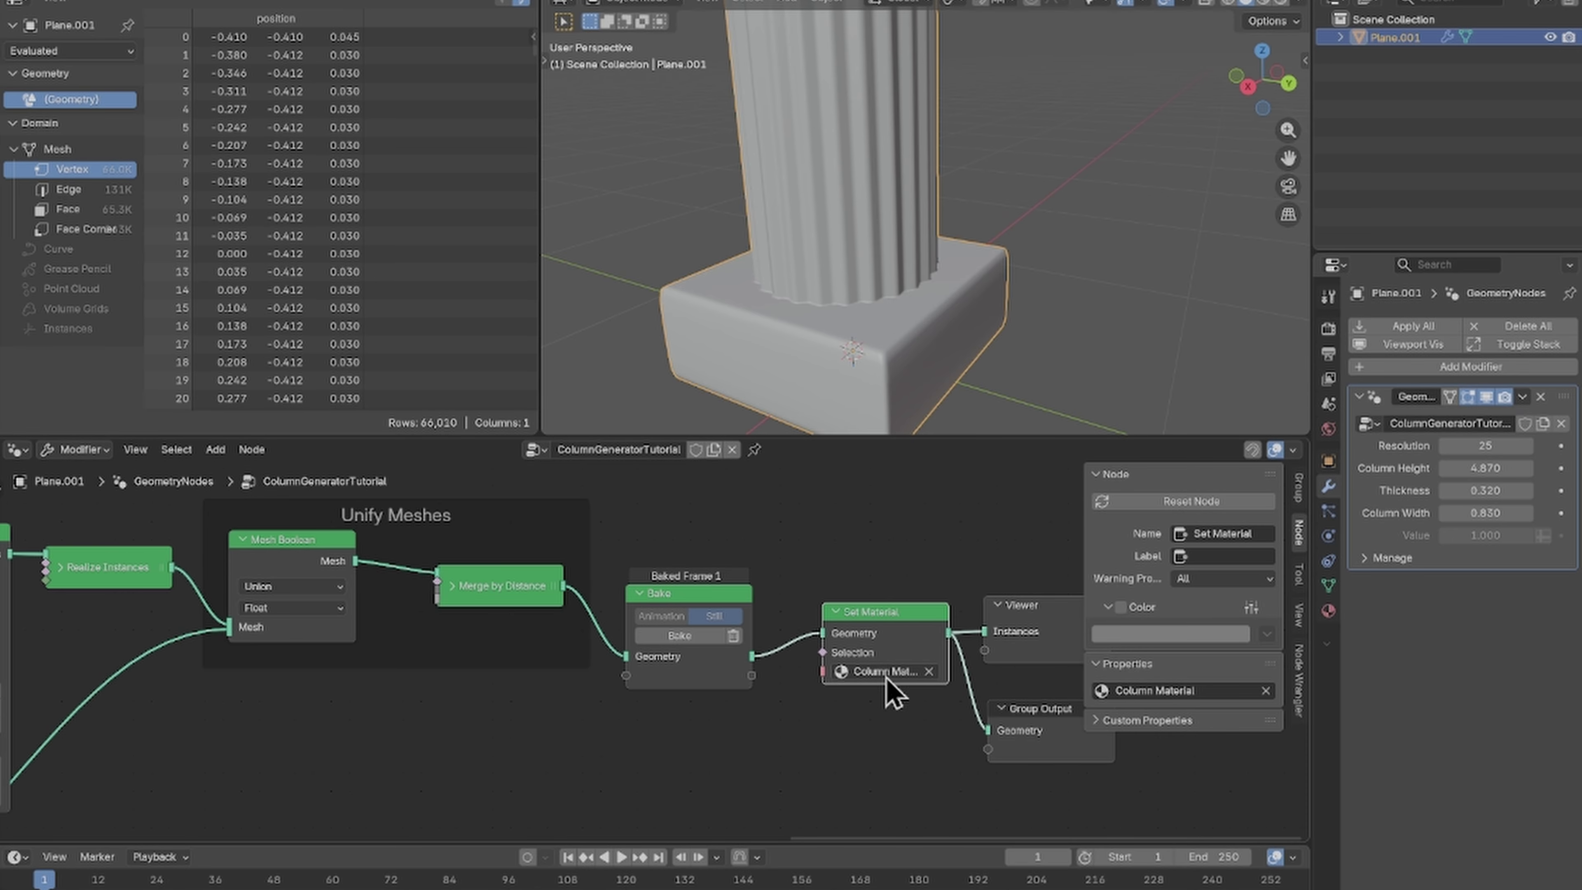
left_click_drag(890, 613, 865, 624)
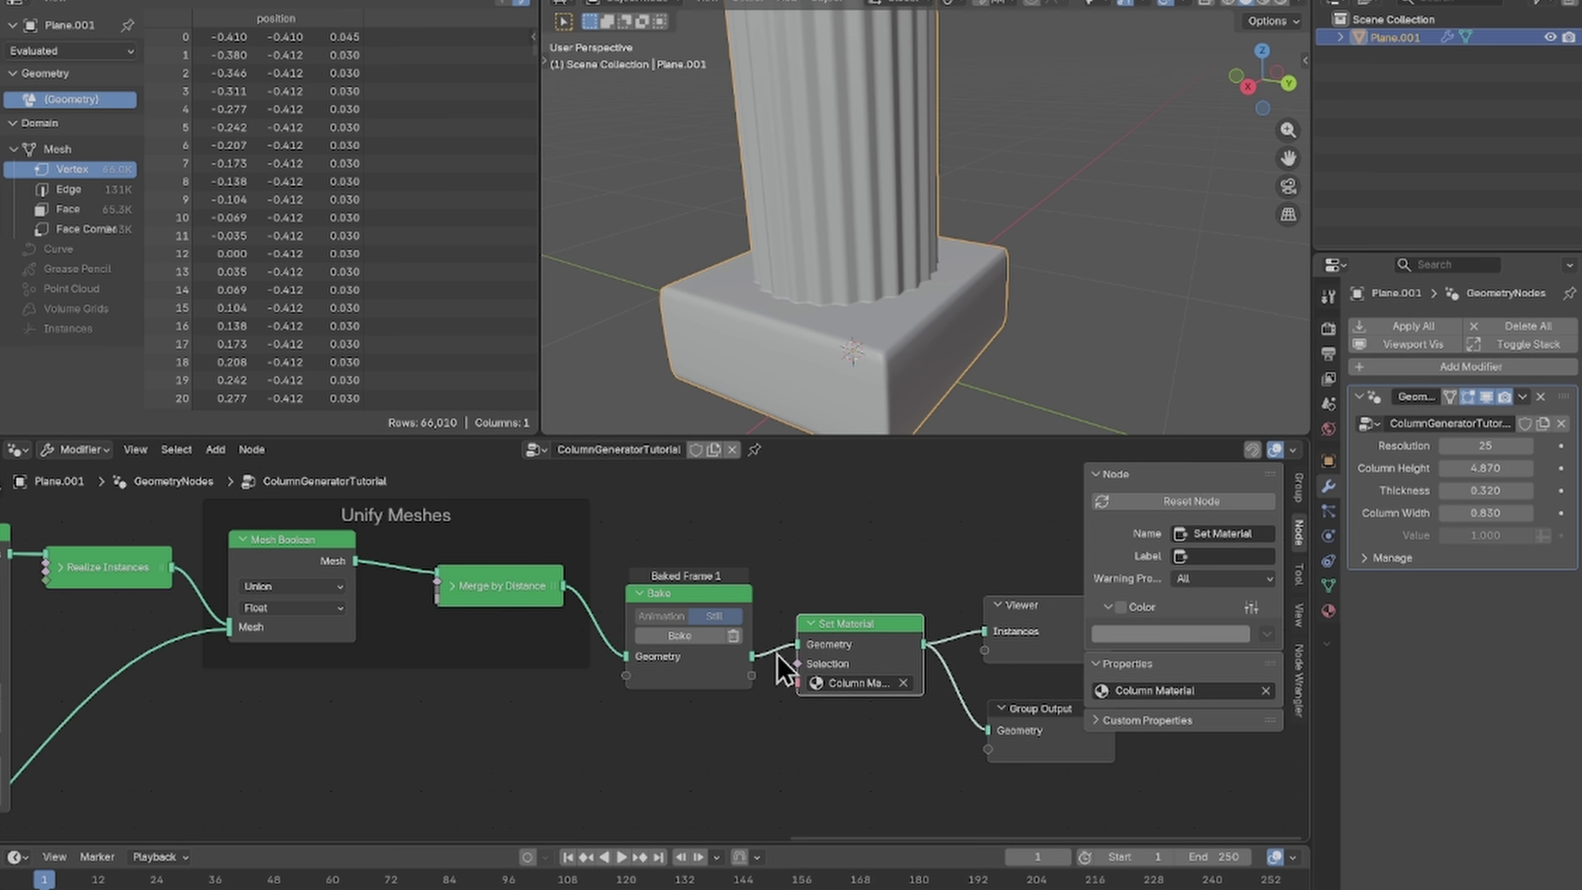
Step: Switch the node area to the Shader Editor and assign Column Material to Plane.001, showing its settings in the material properties
left_click(17, 450)
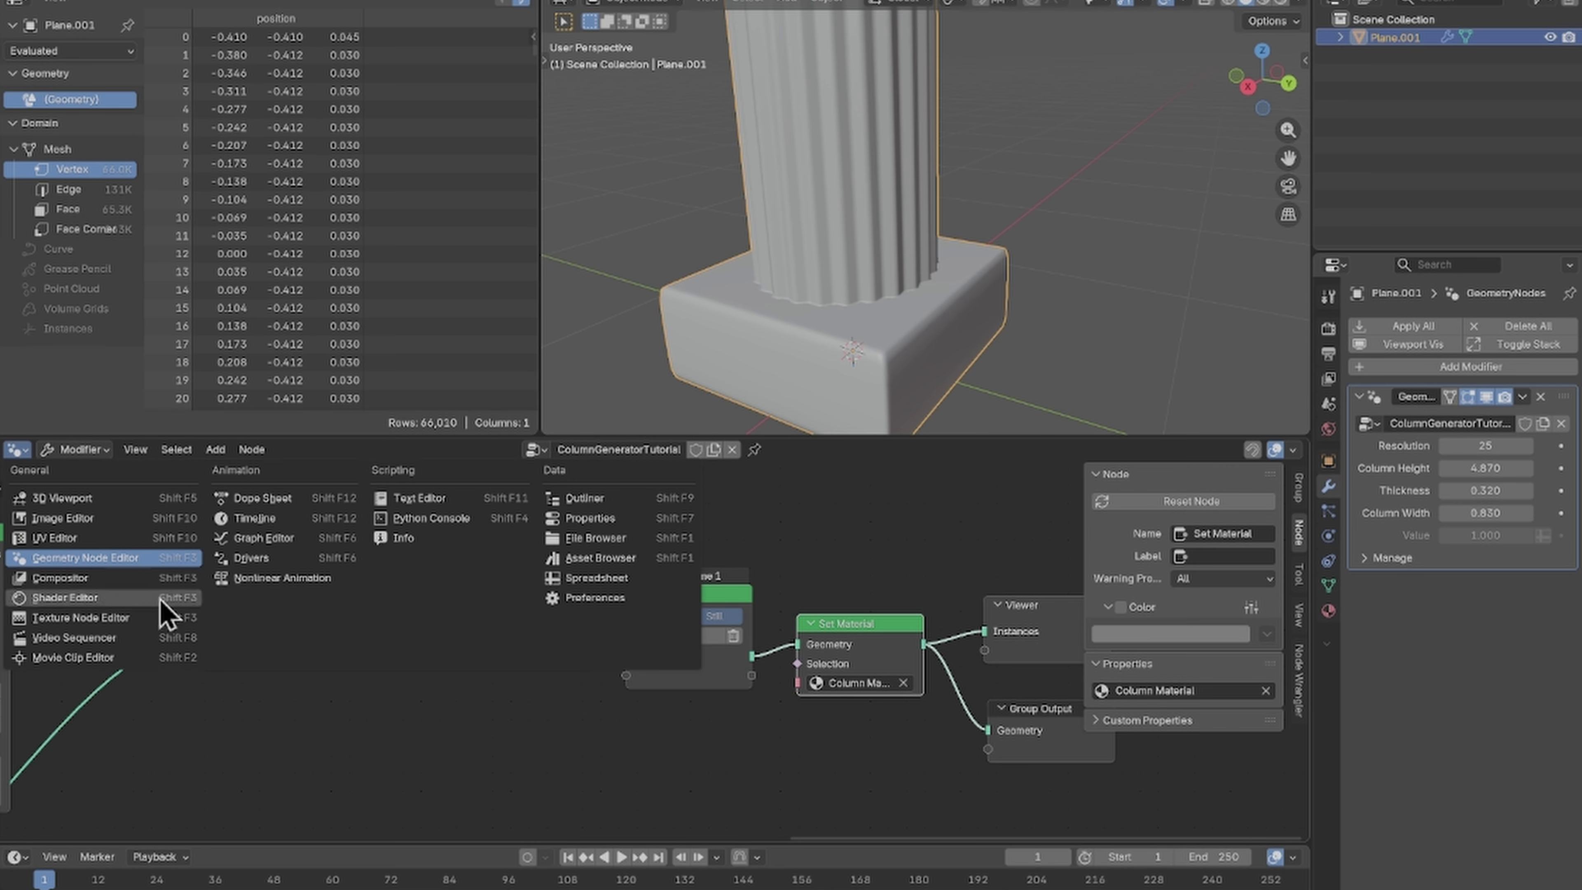
left_click(128, 598)
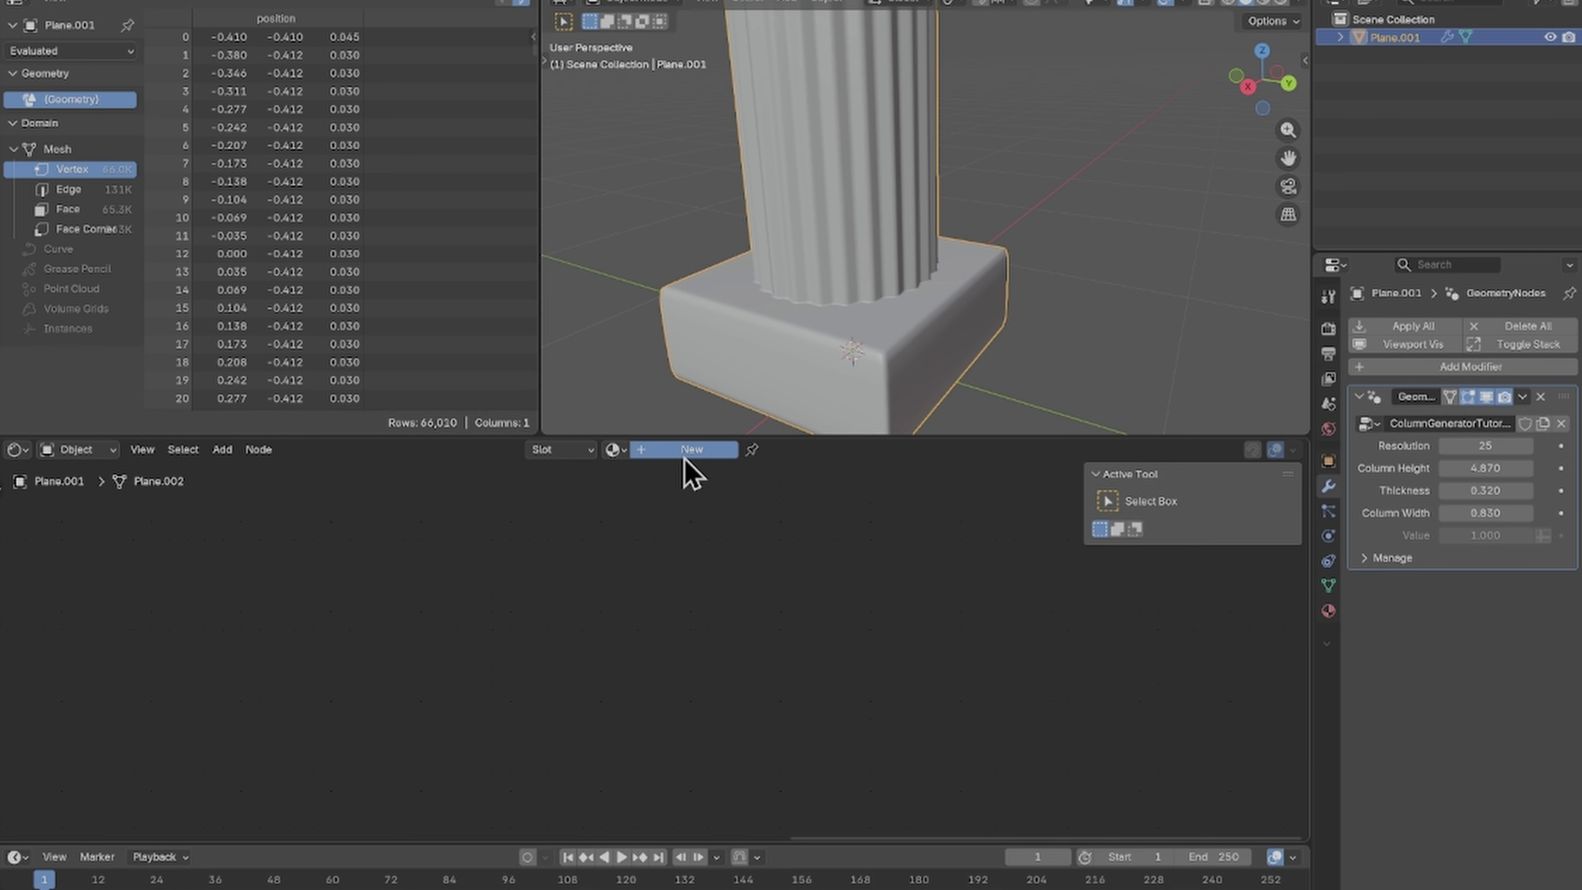
left_click(684, 455)
left_click(1329, 610)
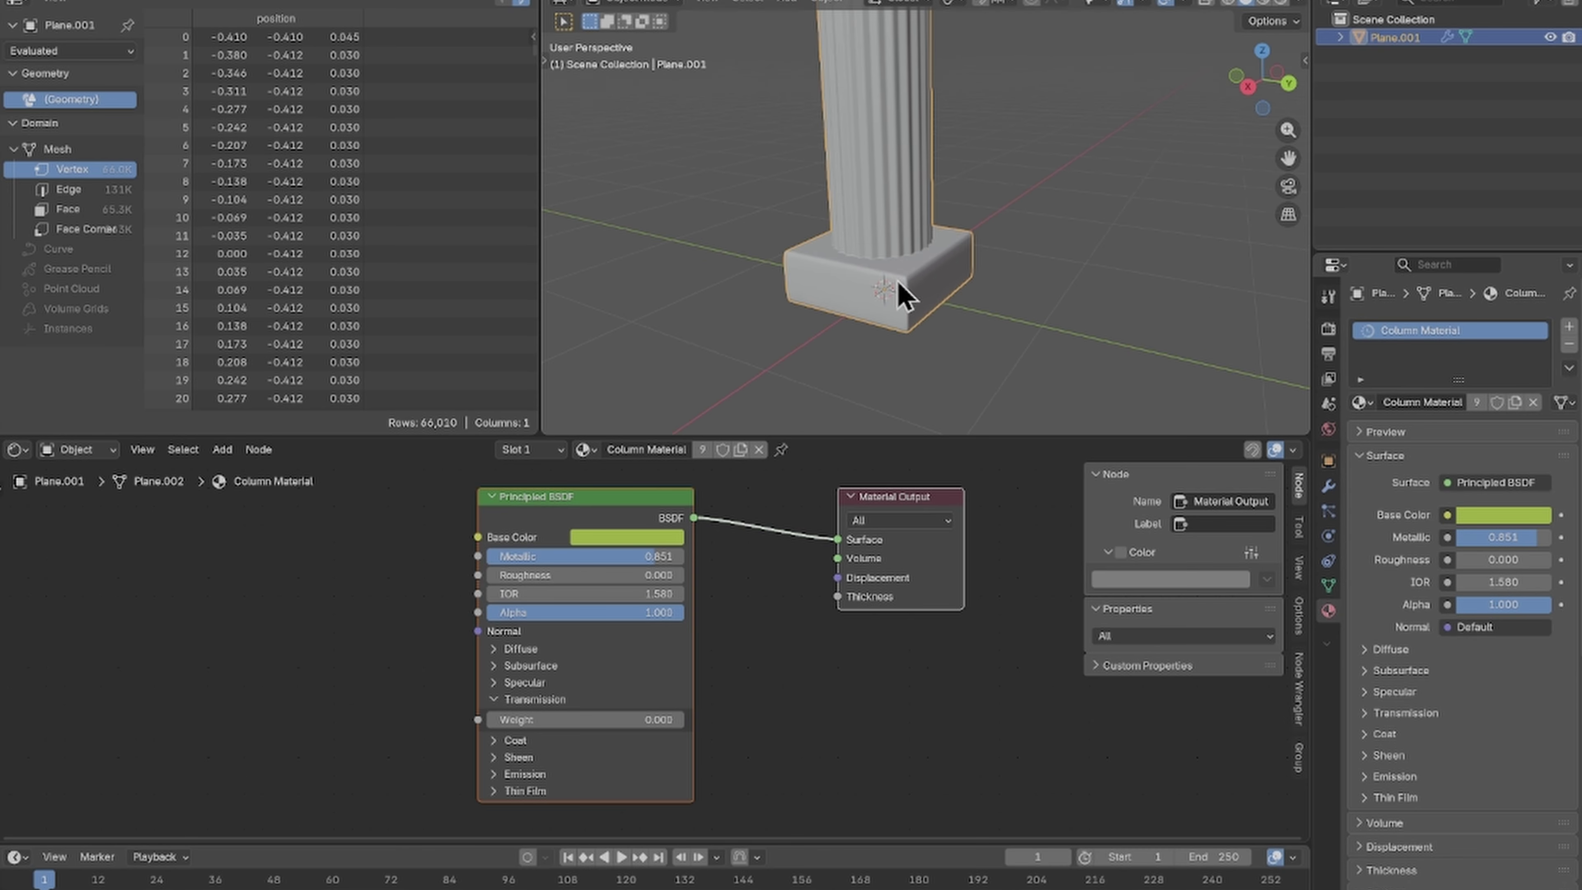
middle_click_drag(907, 290, 997, 352)
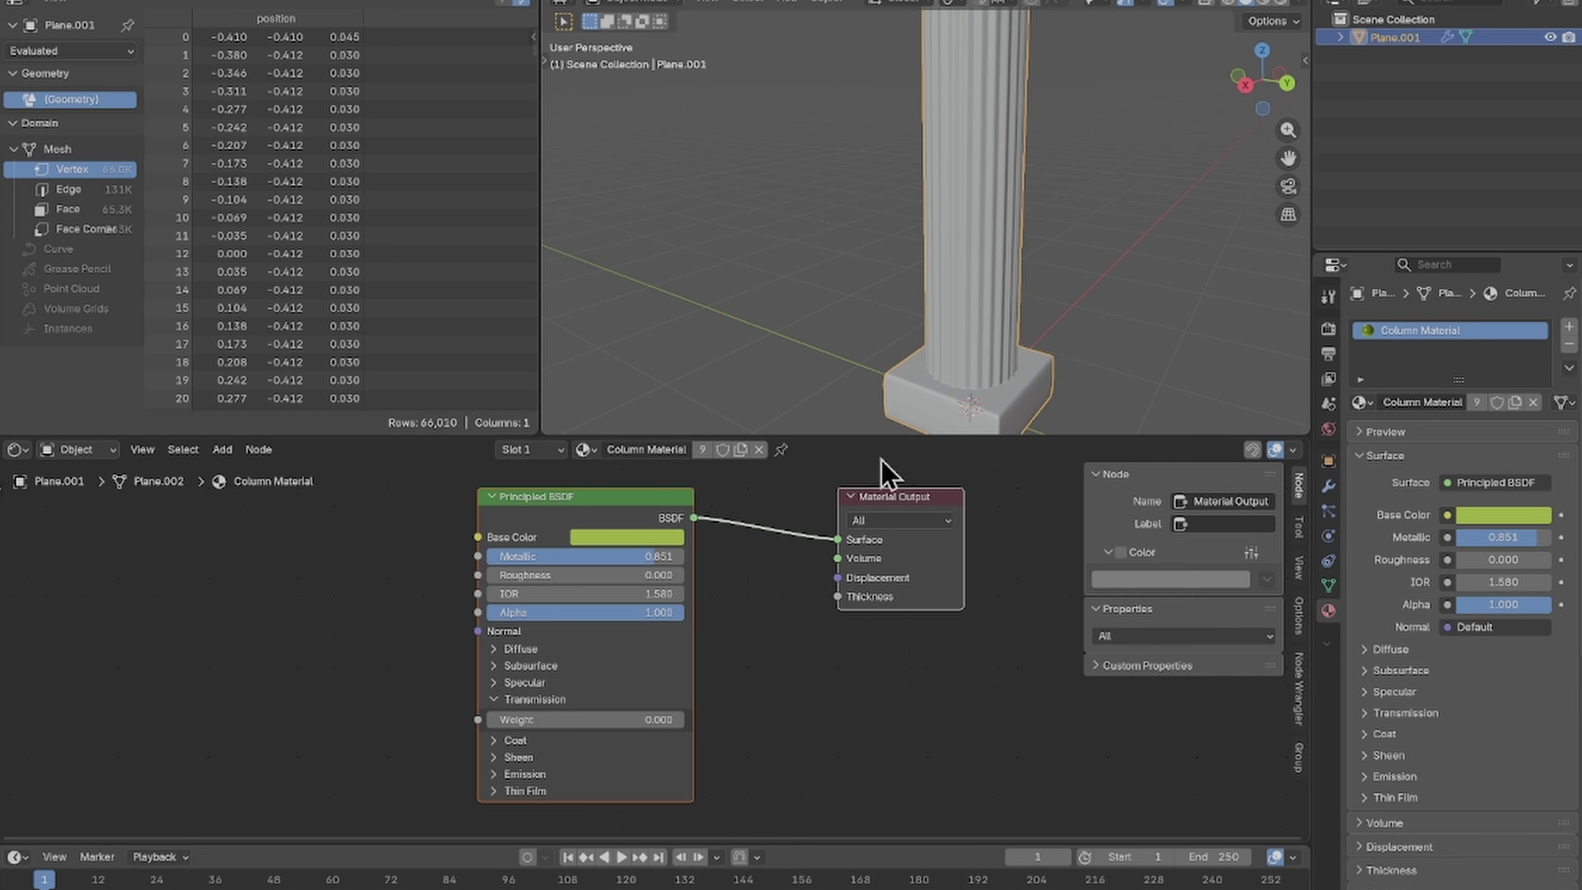
Step: Change the Principled BSDF base color of Column Material to a light sandy yellow at full brightness
left_click(626, 536)
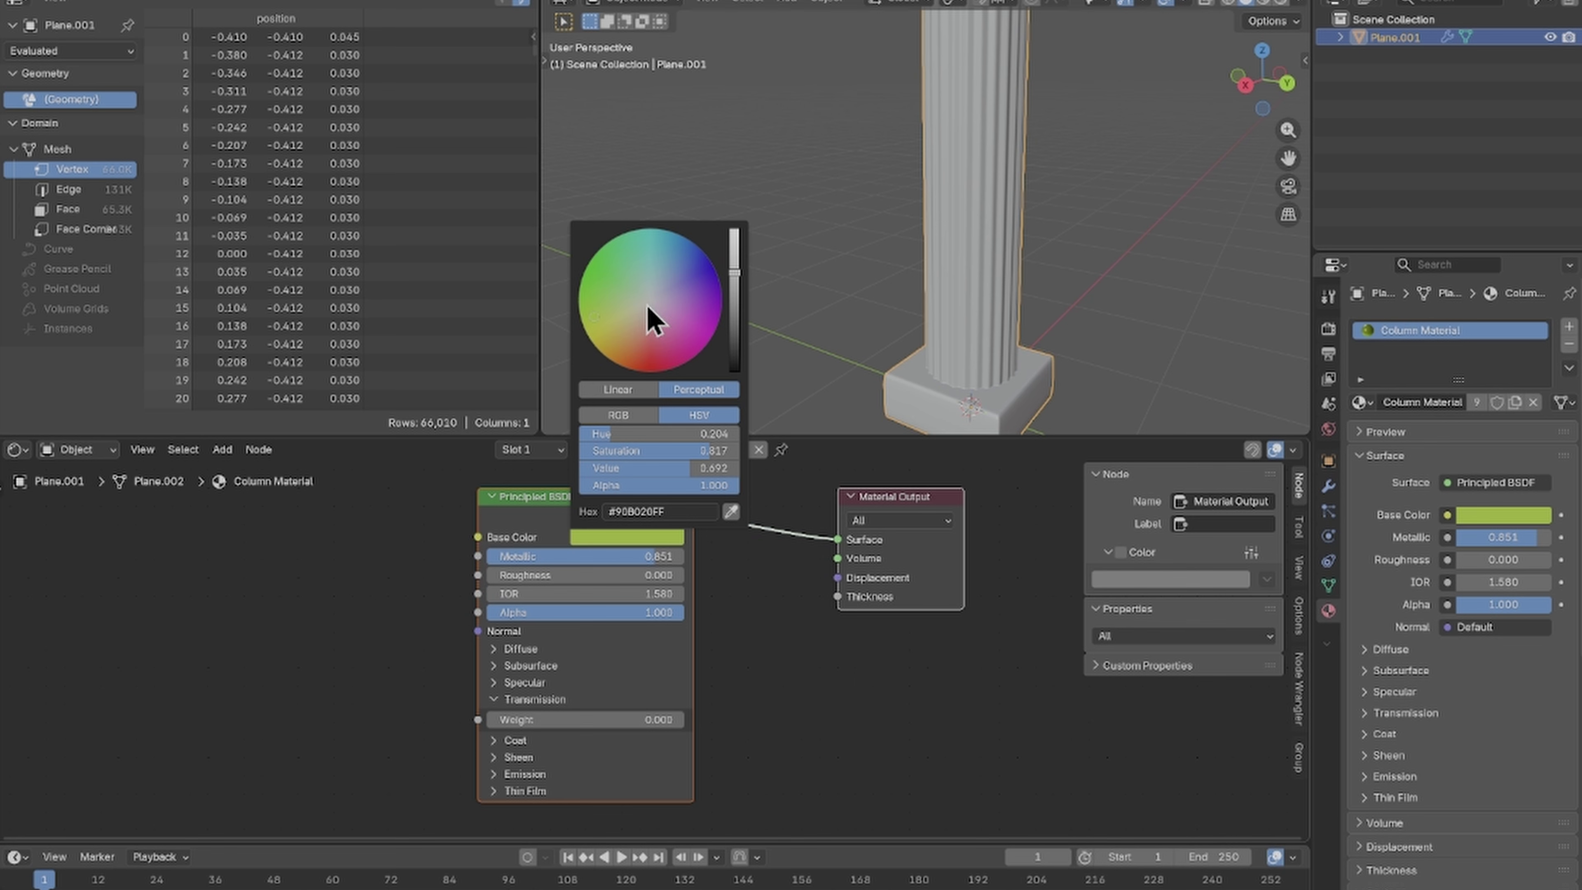
left_click_drag(651, 321, 632, 308)
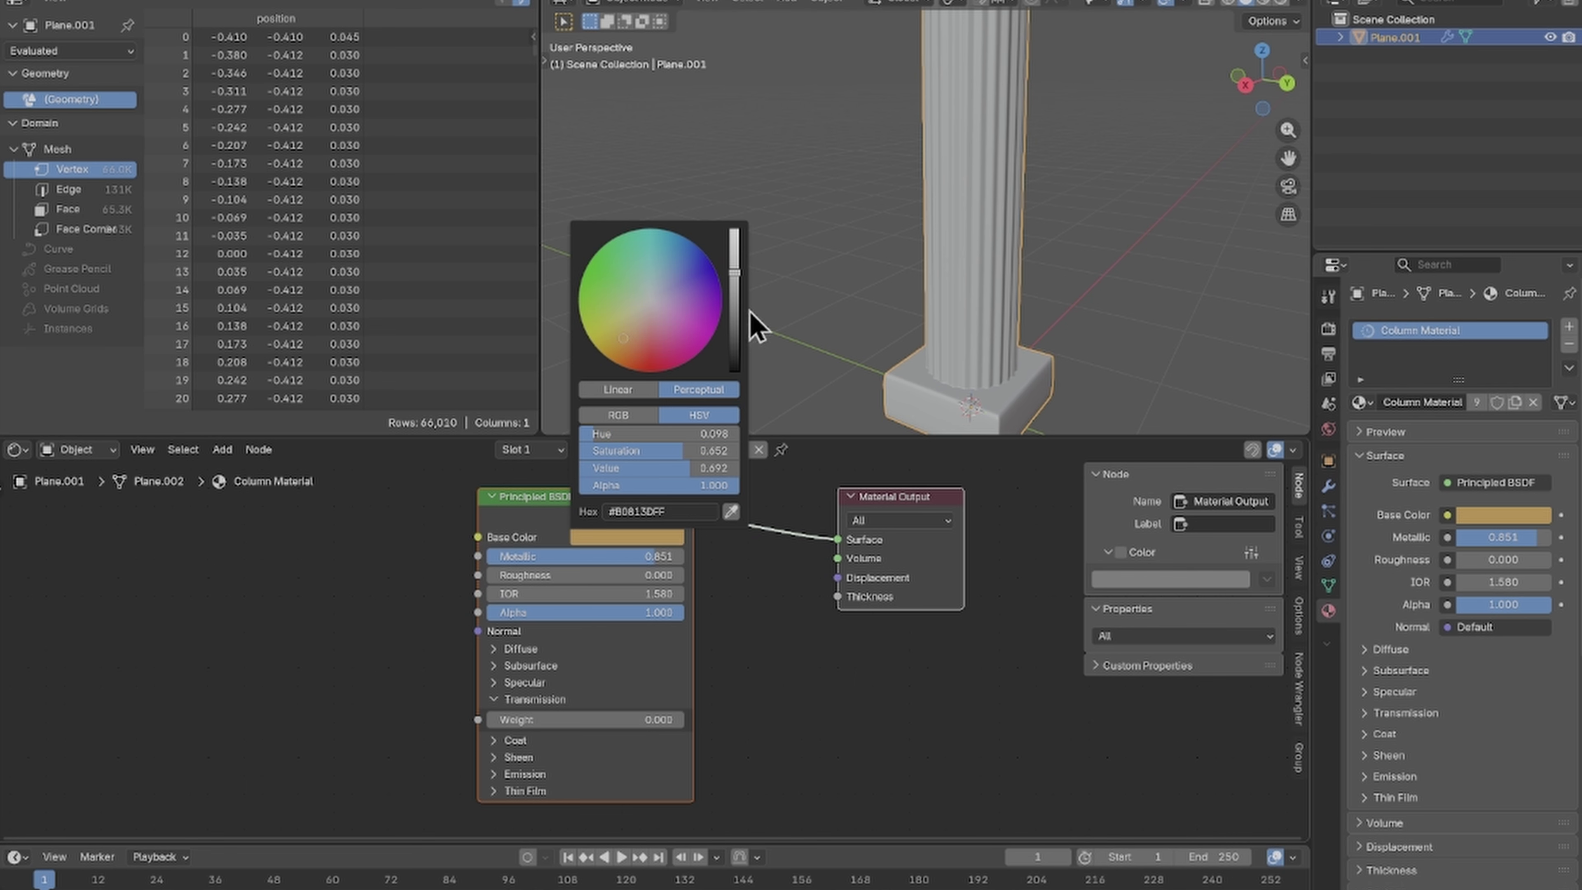
left_click_drag(735, 272, 734, 229)
left_click_drag(623, 338, 627, 328)
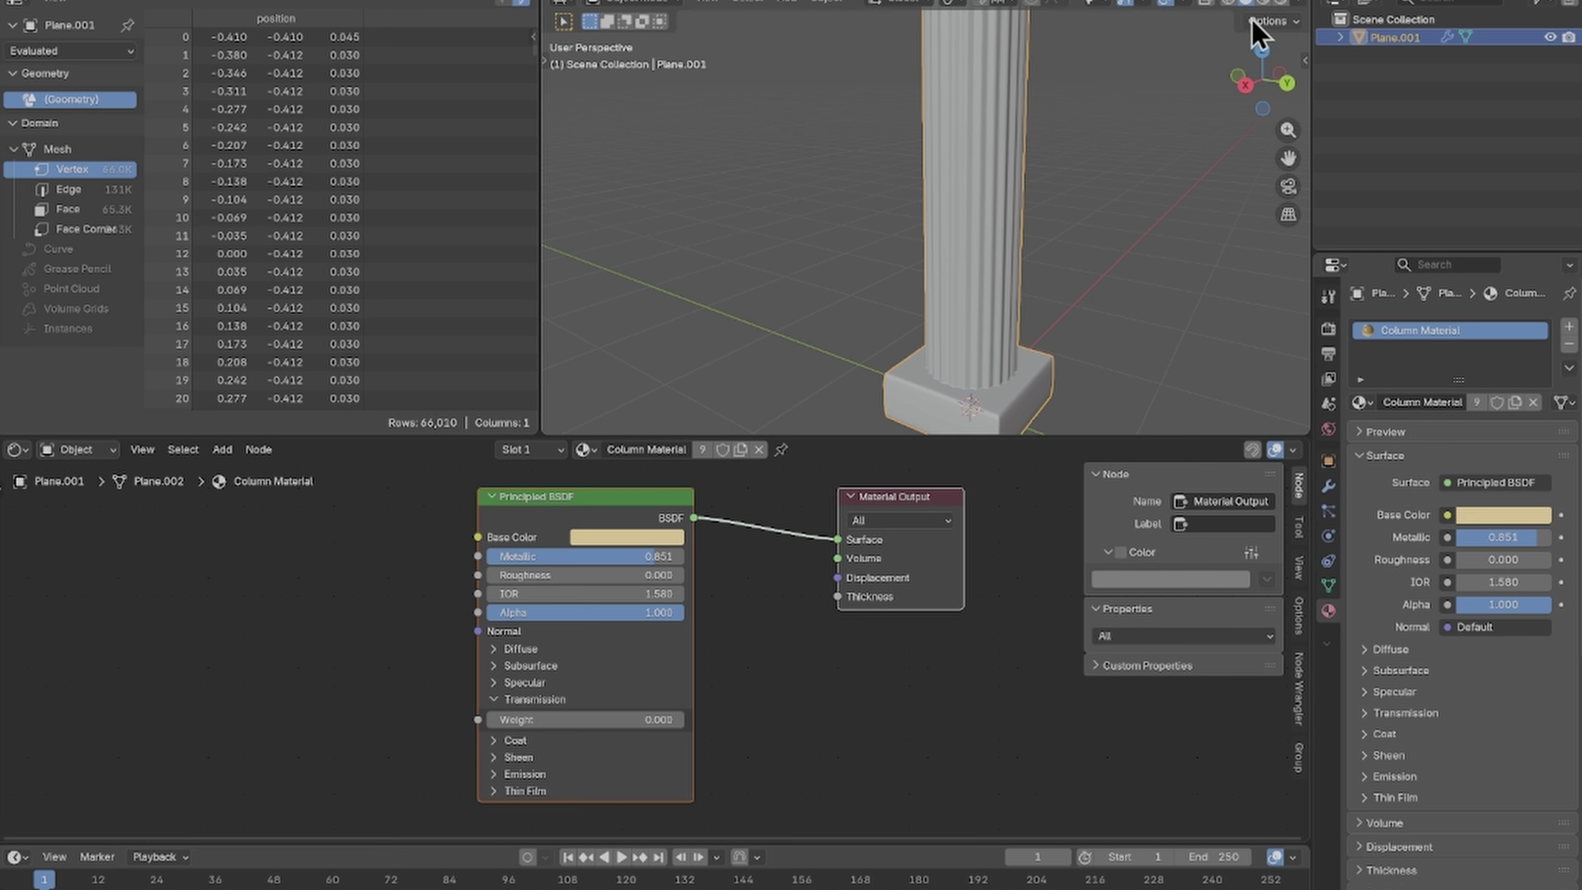
Step: Show the viewport in rendered shading and move the point light up beside the upper part of the column
left_click(1281, 3)
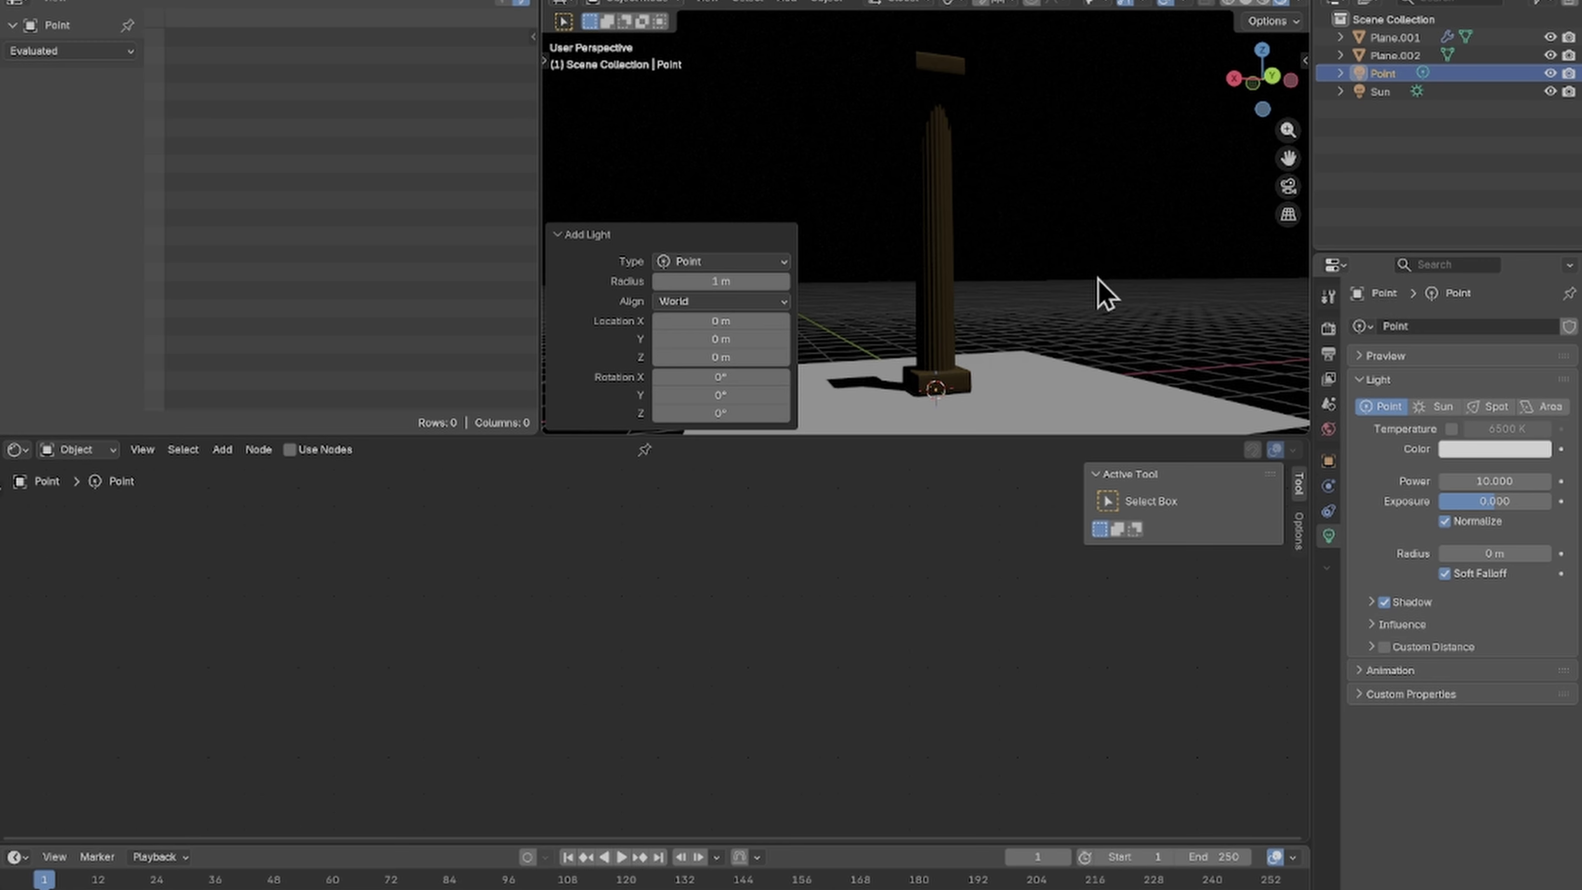
key("g")
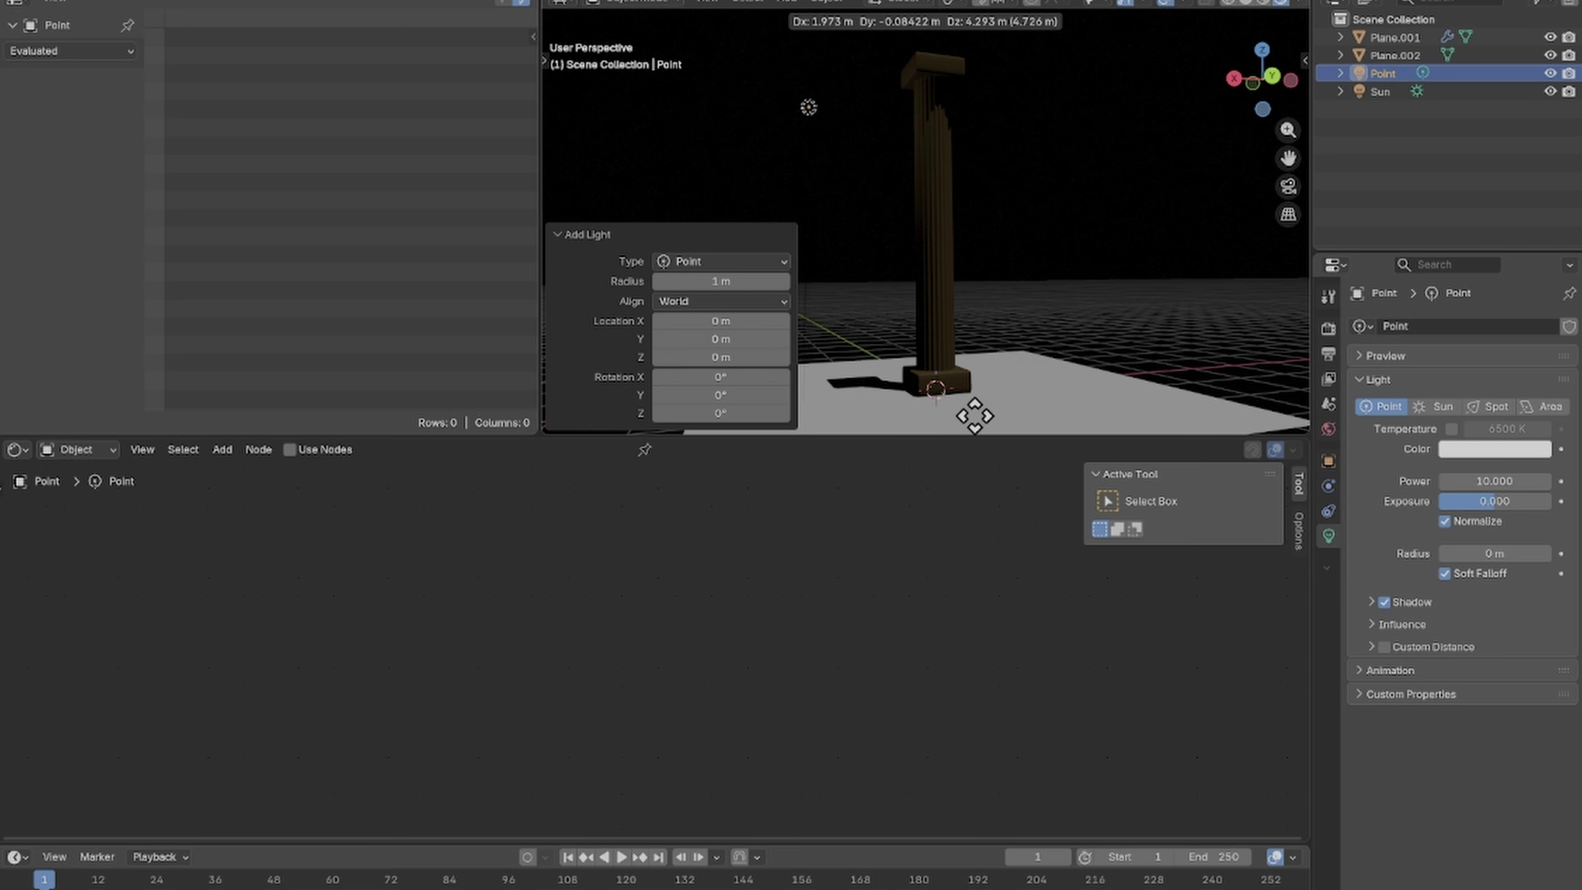
left_click(990, 429)
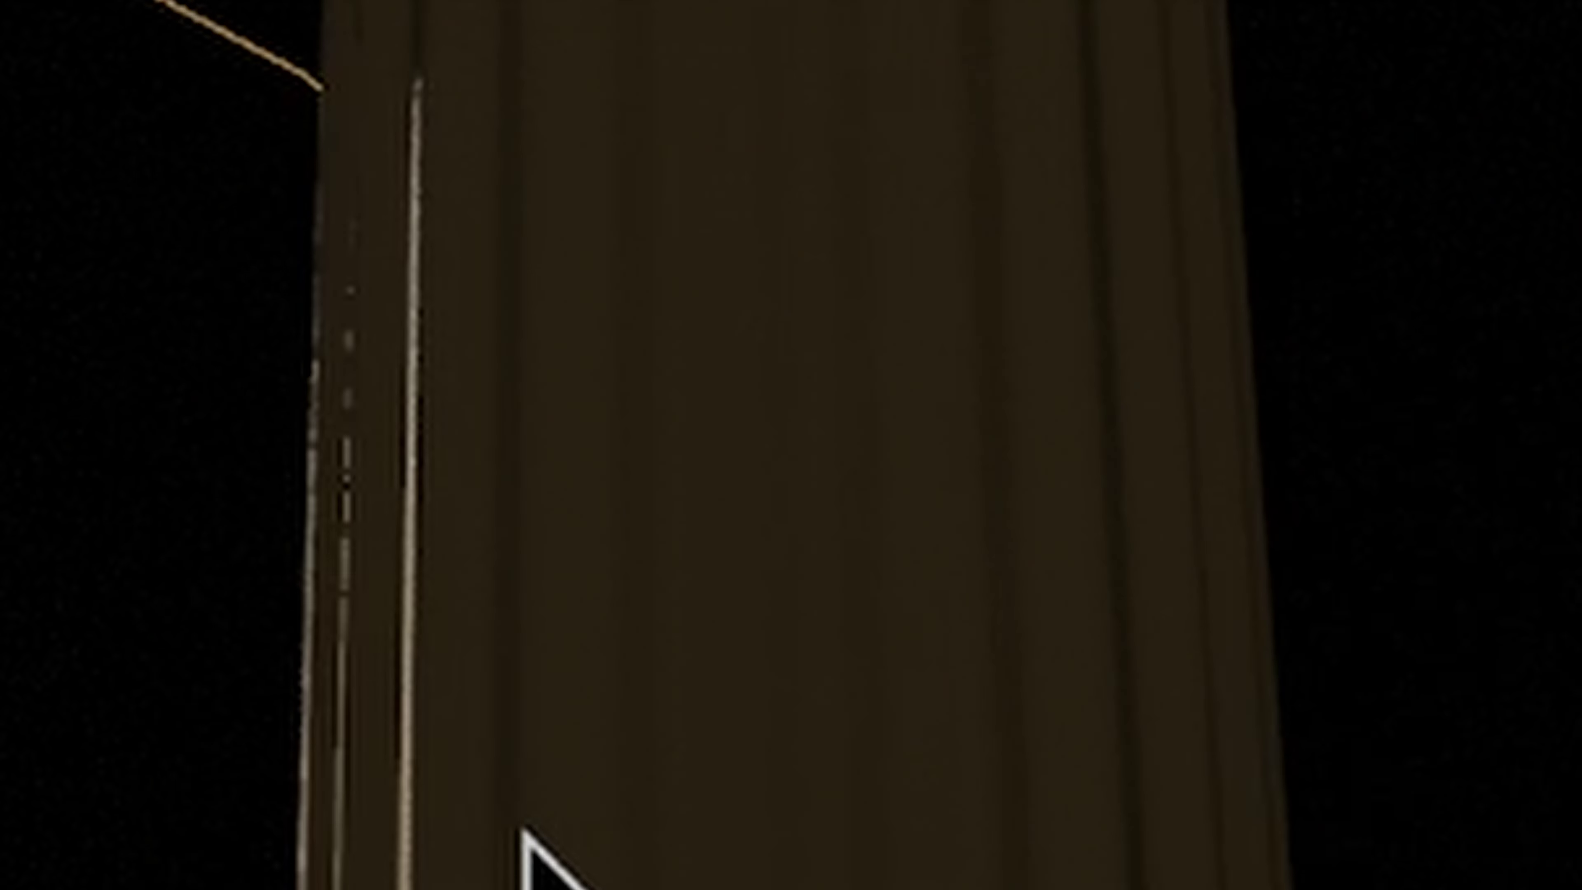
middle_click_drag(524, 831, 1576, 885)
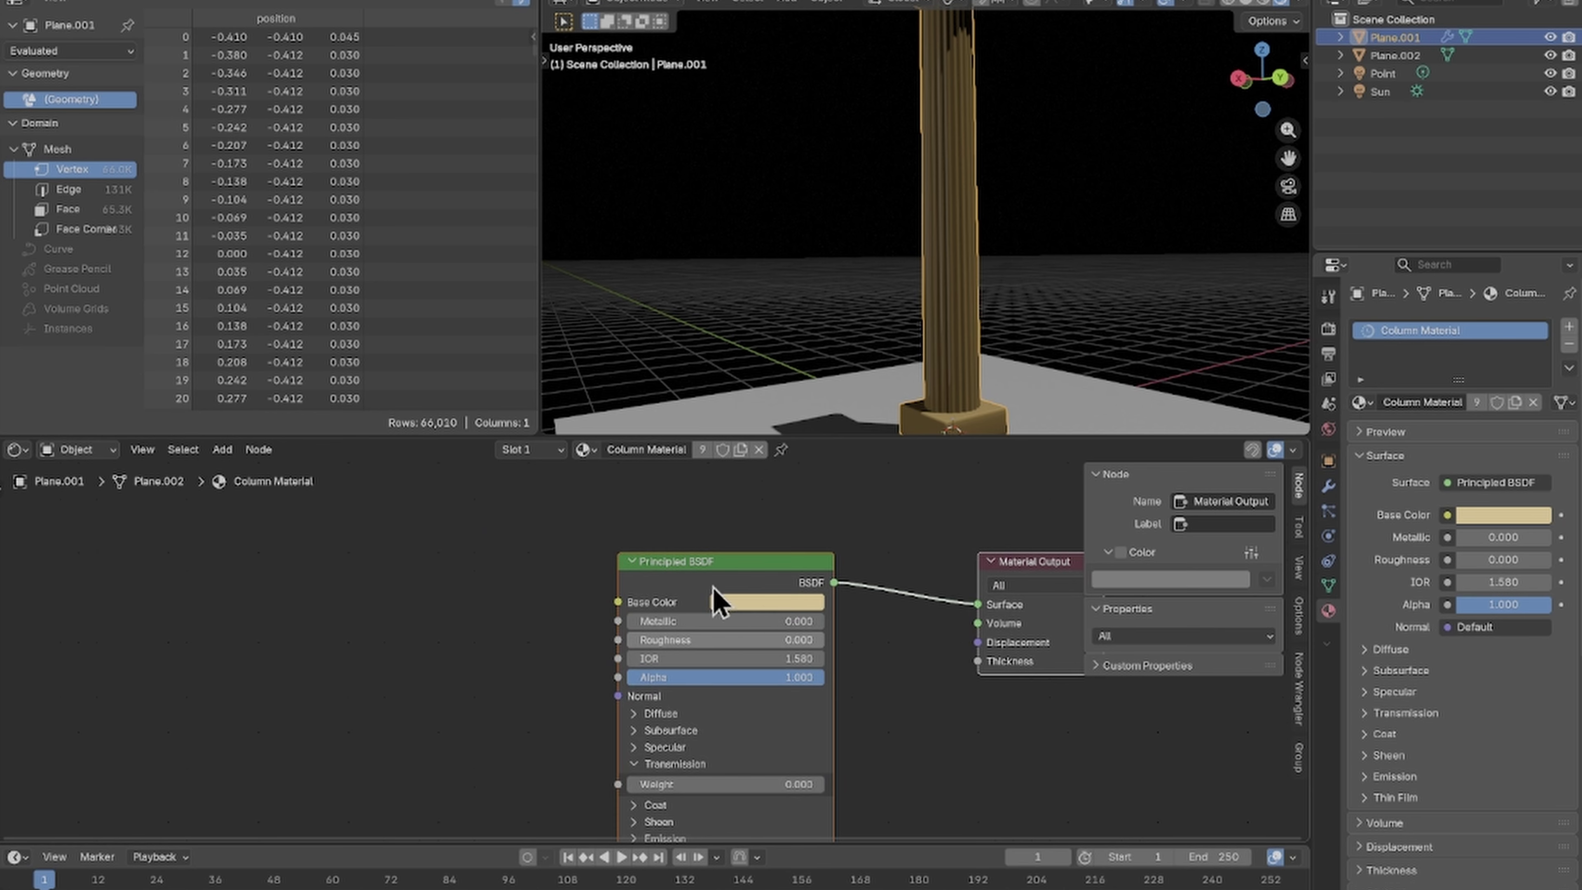
mouse_move(716, 591)
left_mouse_down()
mouse_move(527, 590)
mouse_move(729, 617)
left_mouse_up()
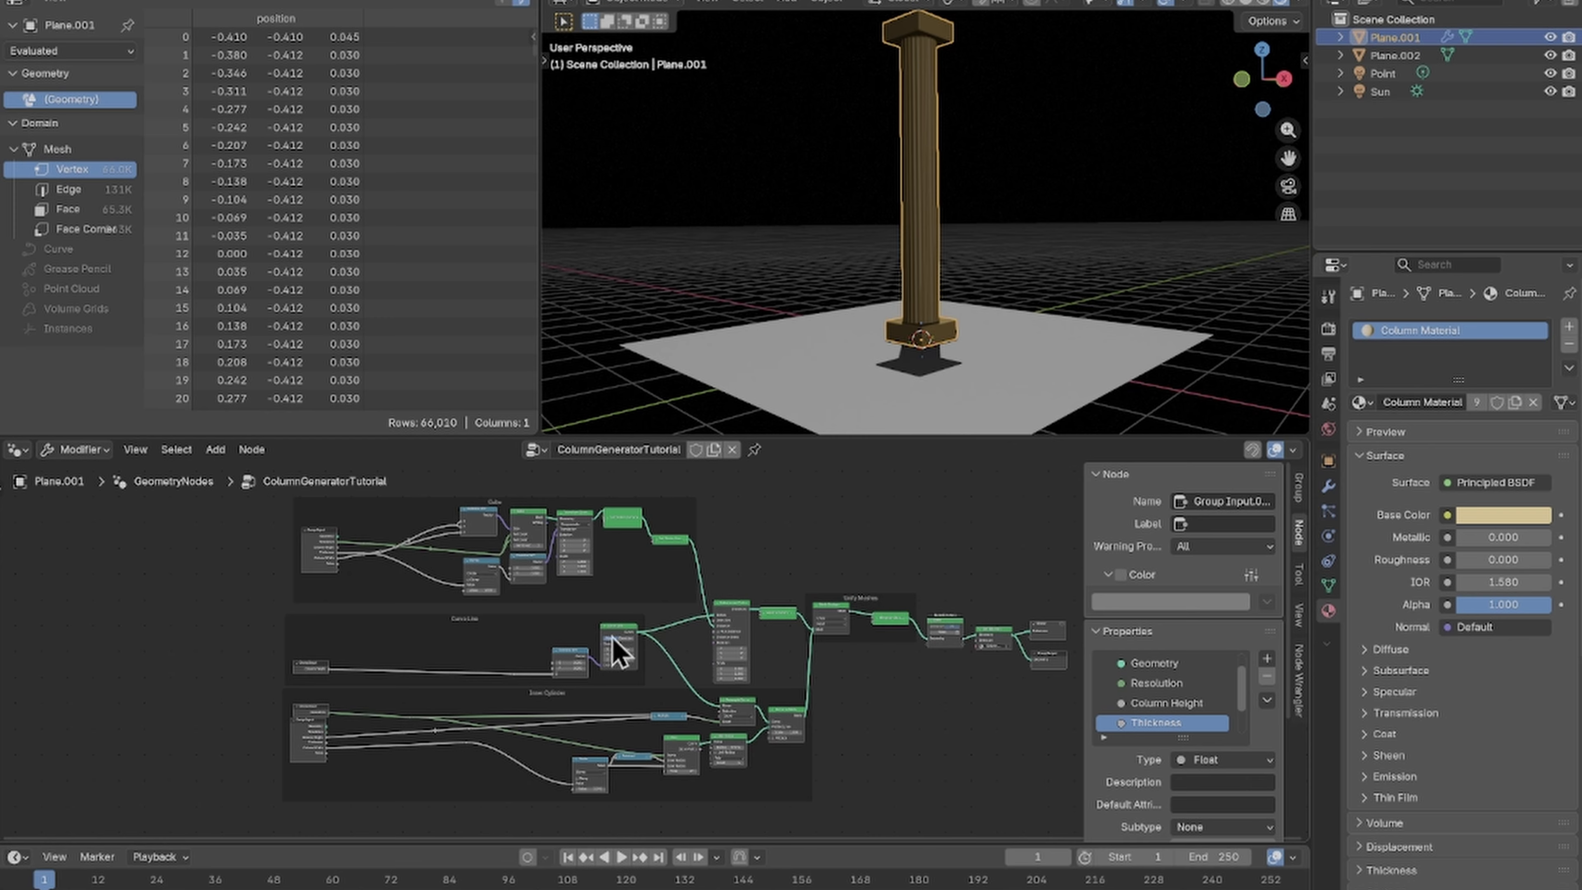
Step: Unlink the ColumnGeneratorTutorial node group from the Geometry Nodes modifier and create a new node group named Column A
mouse_move(813, 659)
middle_mouse_down()
mouse_move(685, 662)
mouse_move(628, 641)
mouse_move(833, 683)
middle_mouse_up()
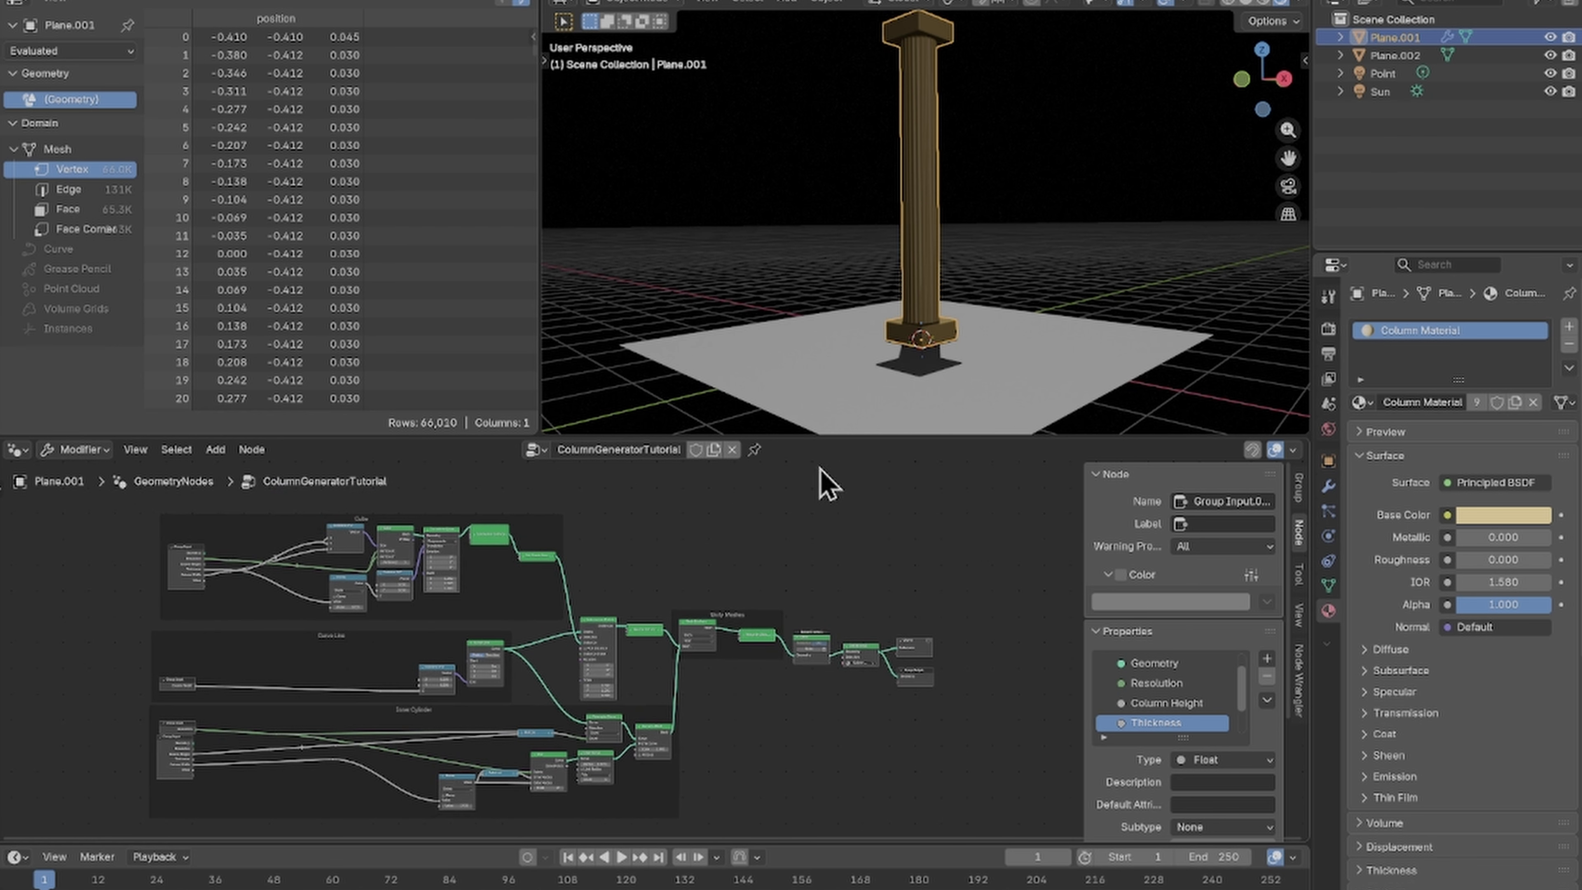
left_click(732, 449)
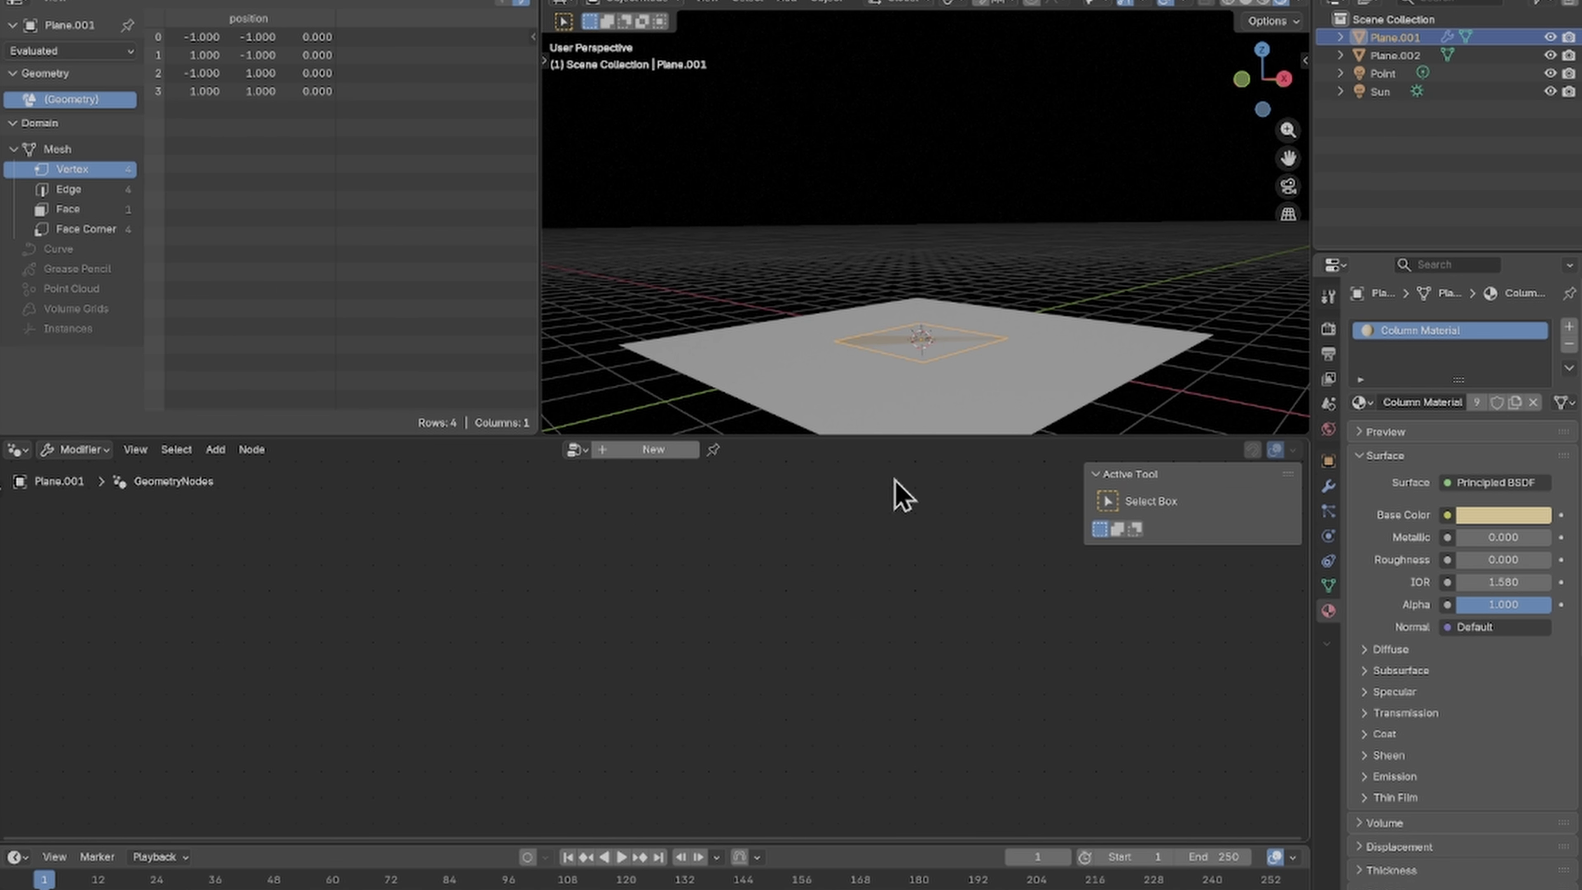
left_click(577, 450)
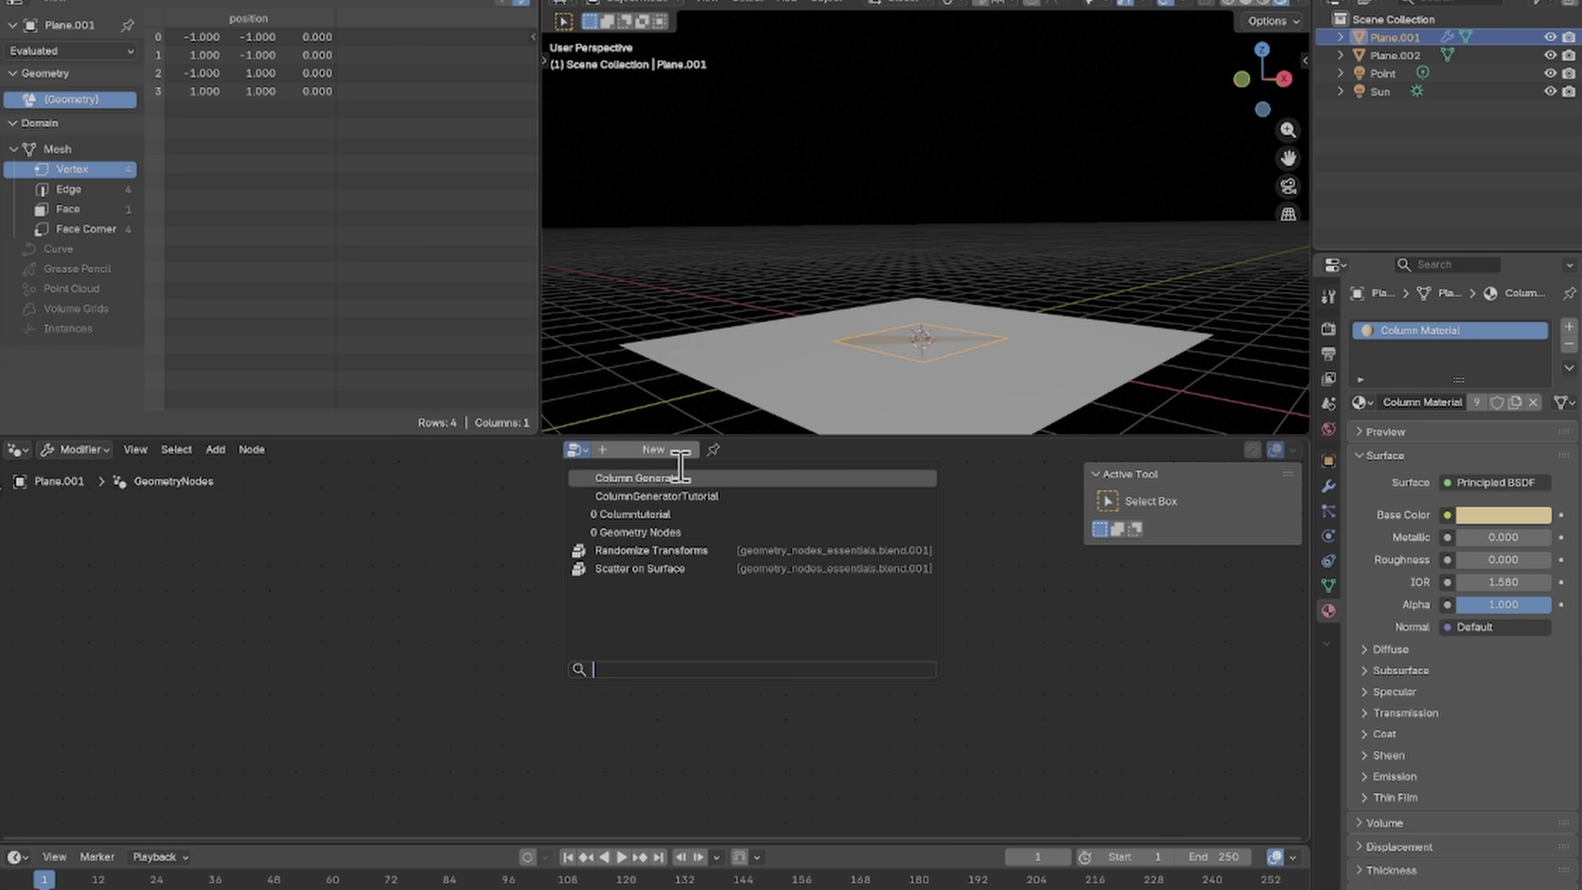
left_click(678, 449)
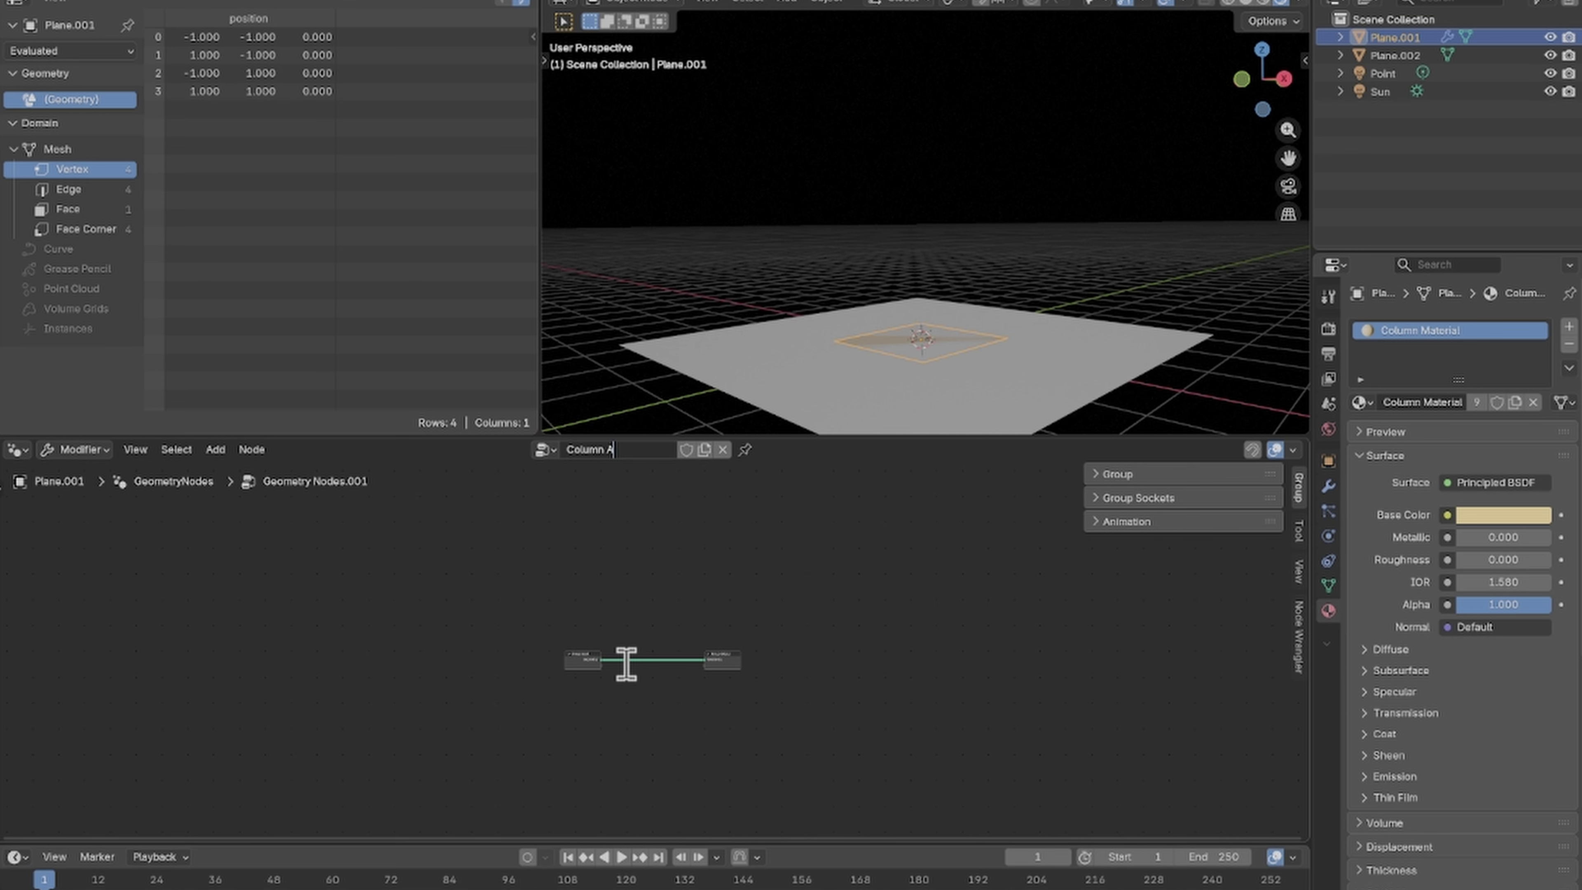
Step: Delete the ground plane Plane.002 and select Plane.001 again
middle_click_drag(906, 359, 888, 217)
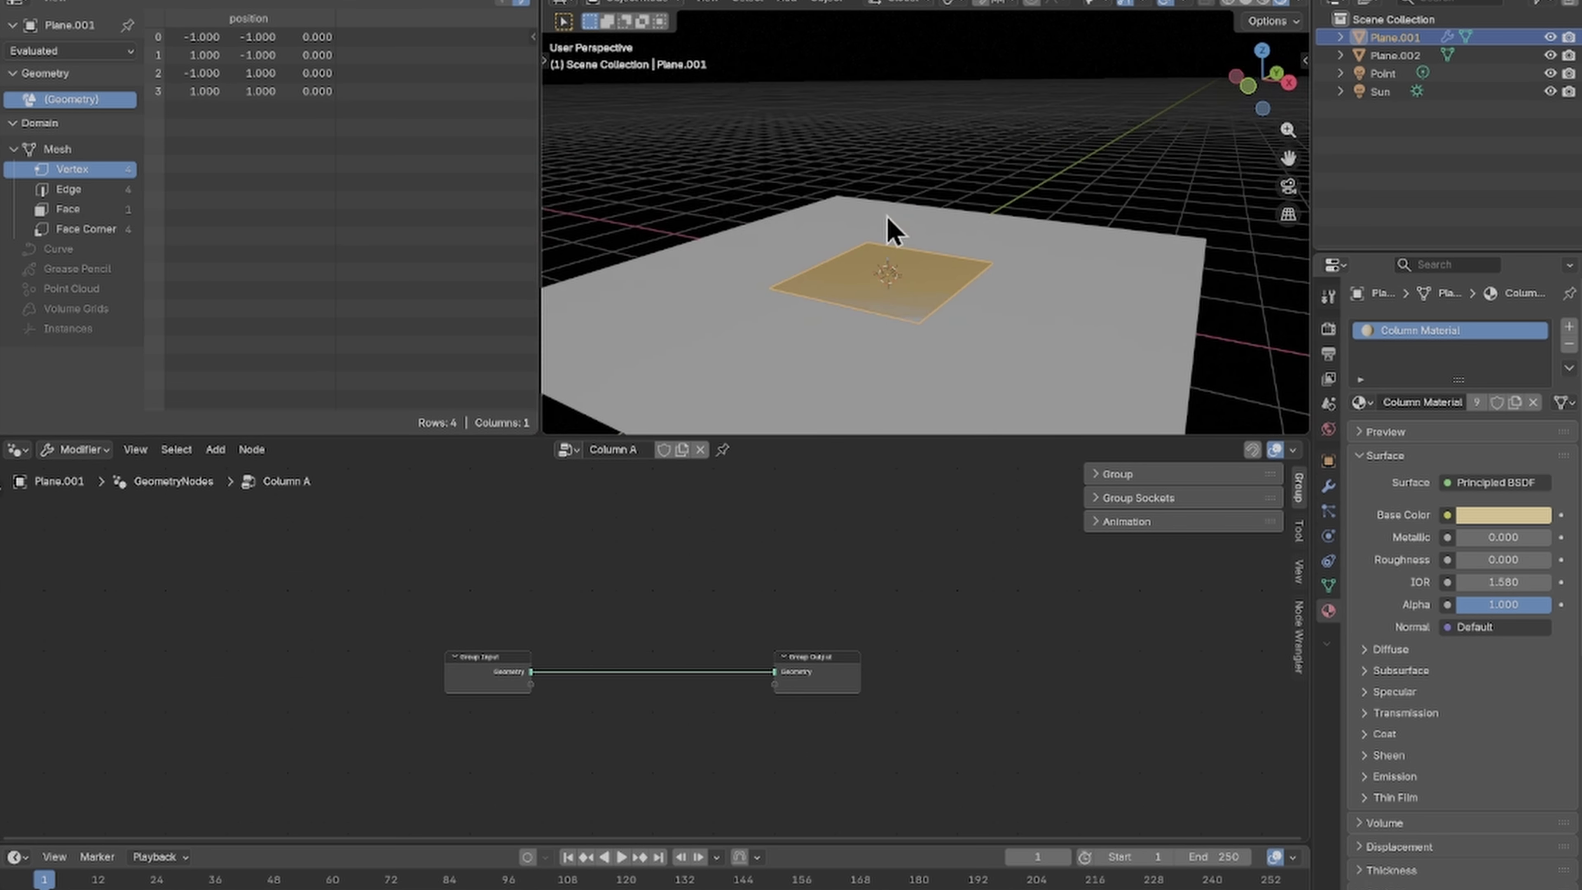
left_click(1394, 55)
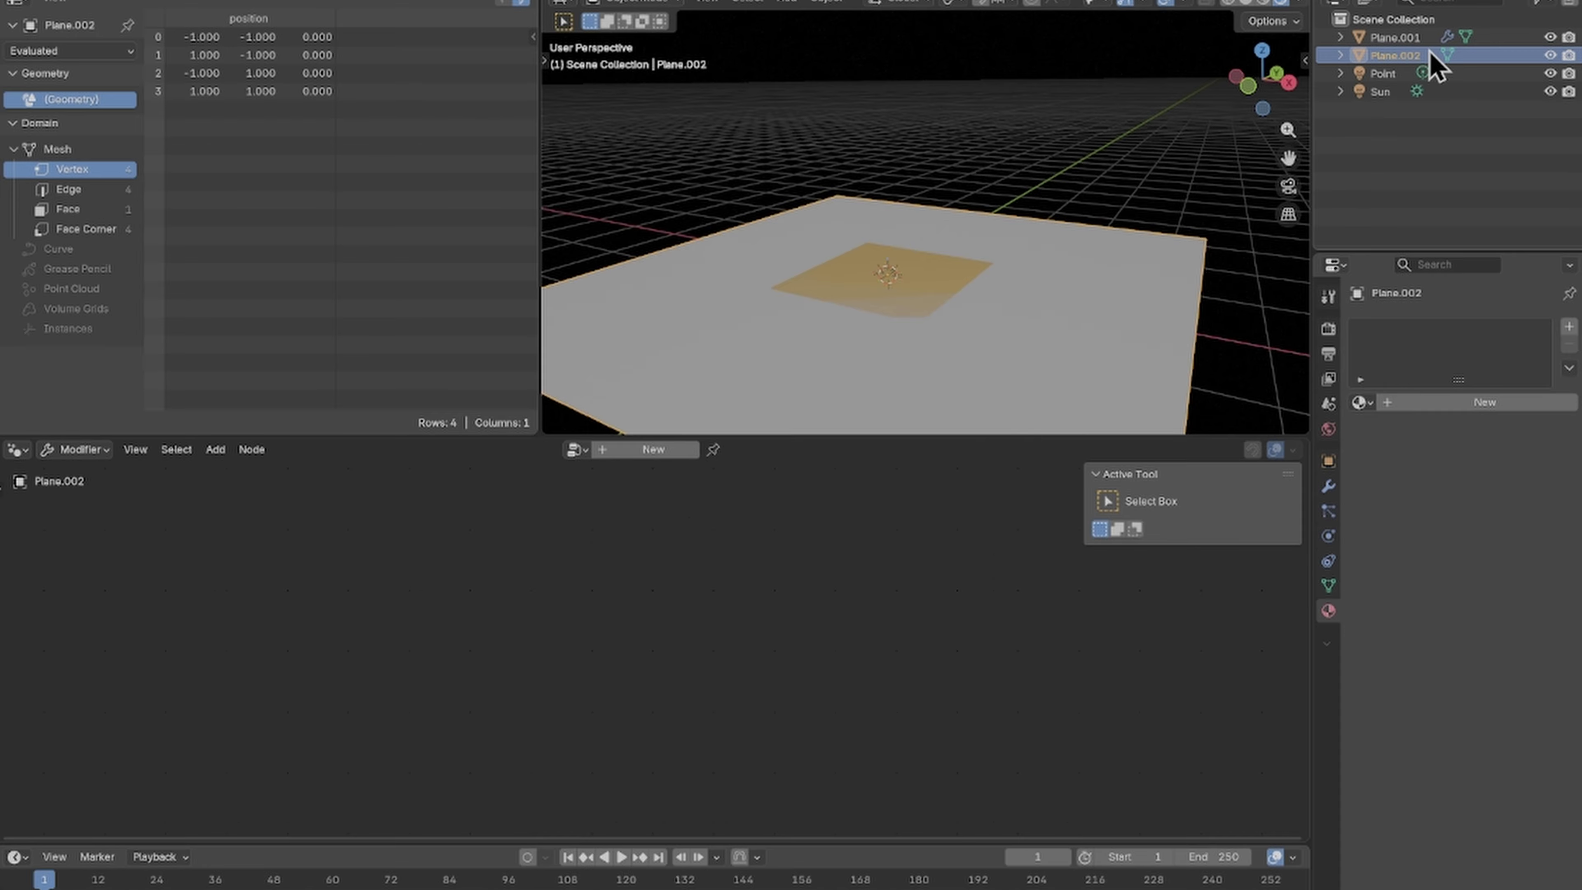
key("x")
left_click(873, 296)
middle_click_drag(873, 296, 897, 354)
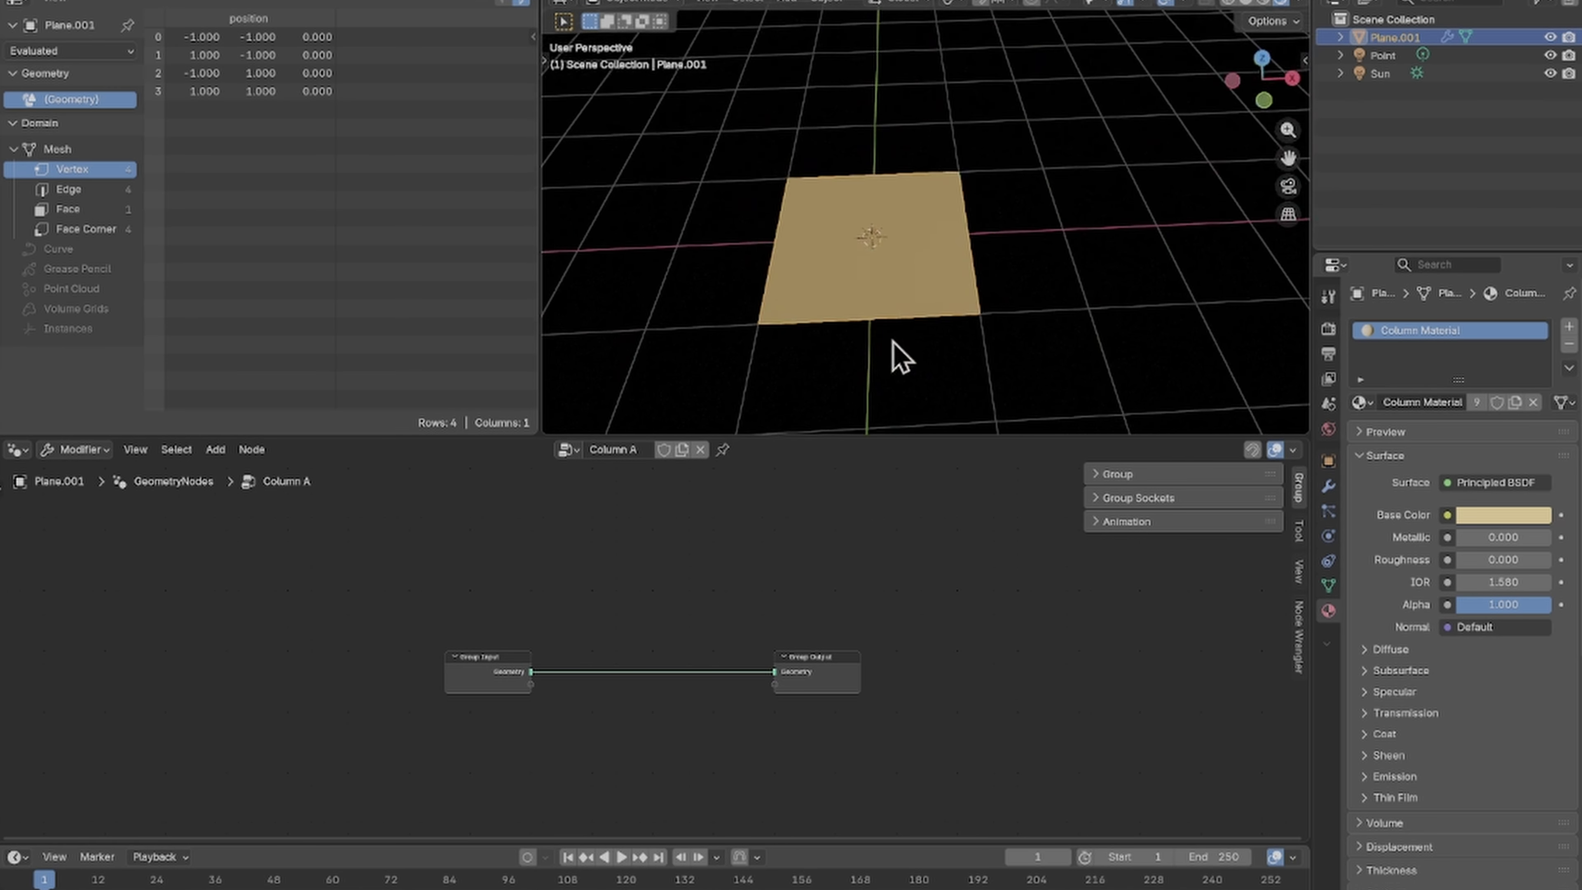
Step: Move the Group Input node away from Group Output and insert a Scatter on Surface node between them
left_click_drag(502, 703, 216, 685)
key("shift+a")
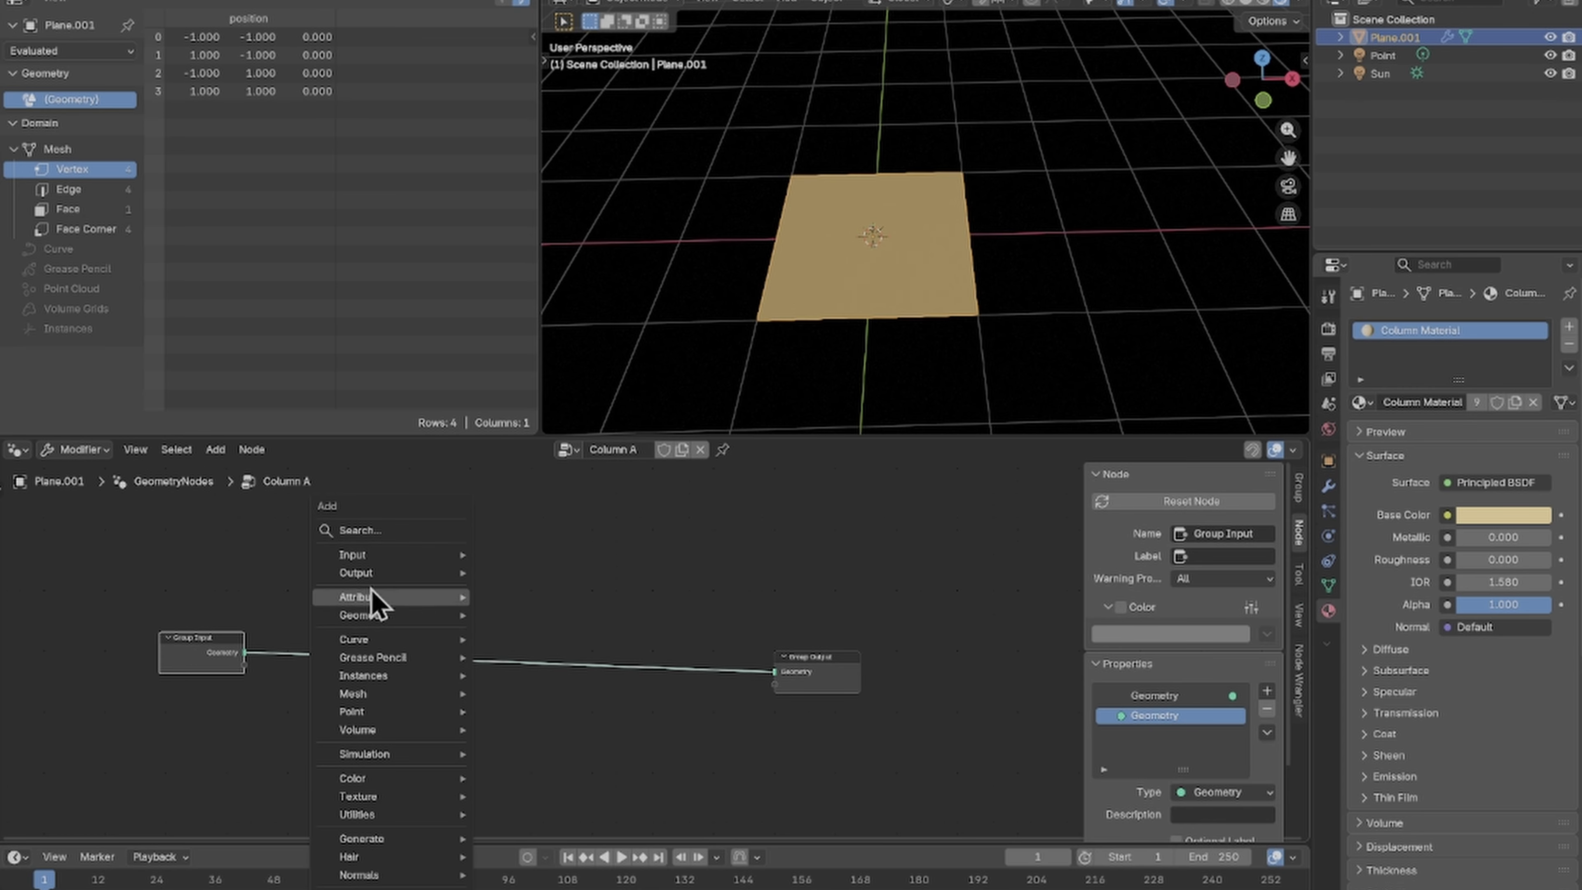
left_click(374, 530)
type("sca")
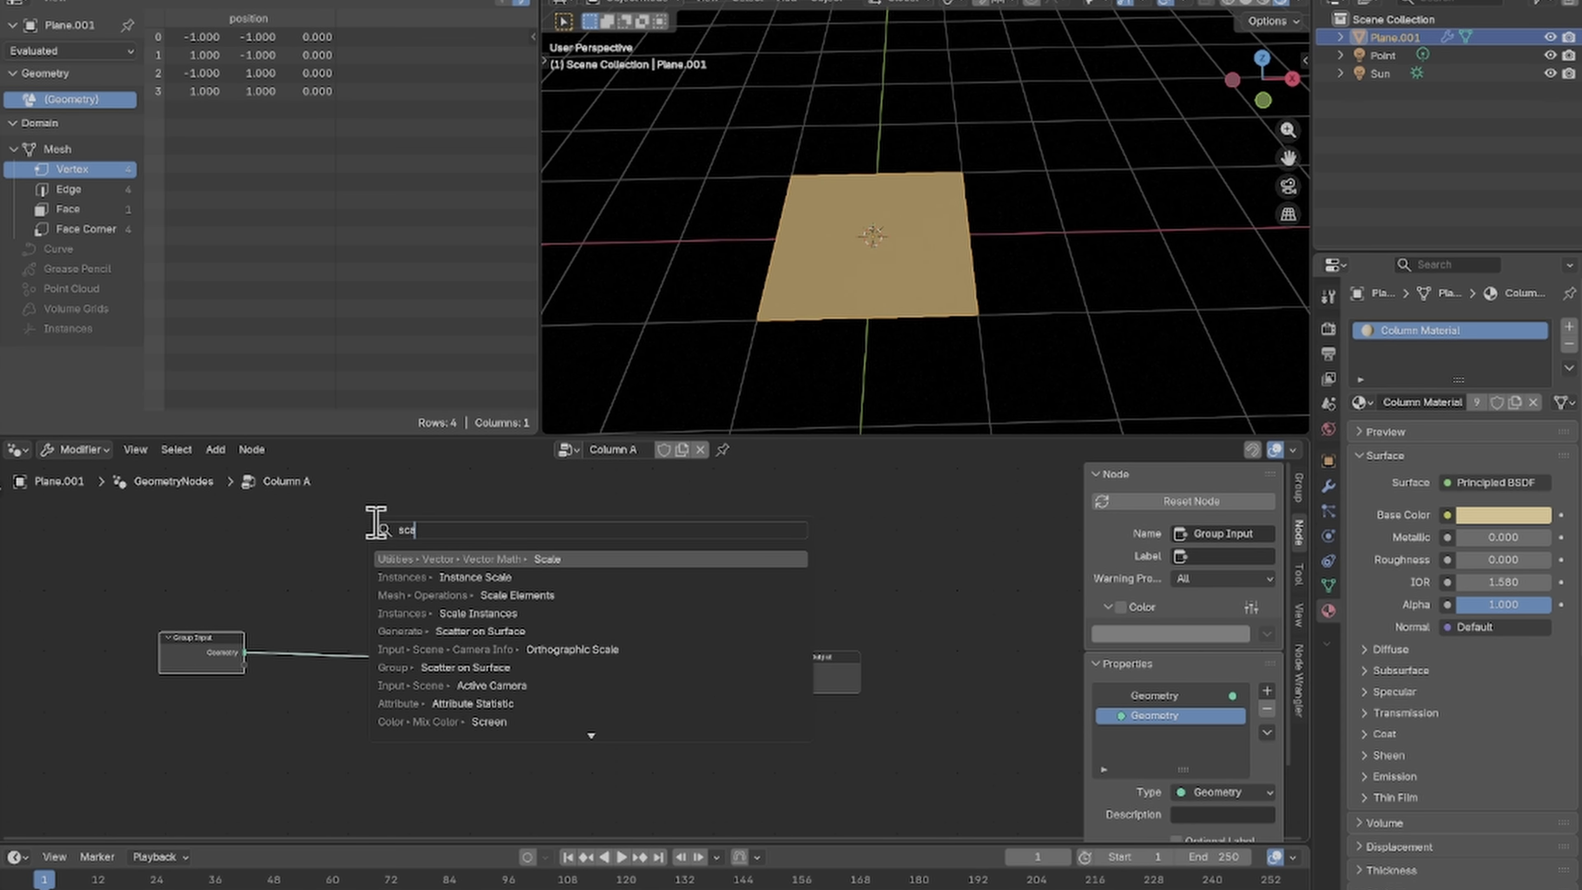
left_click(565, 629)
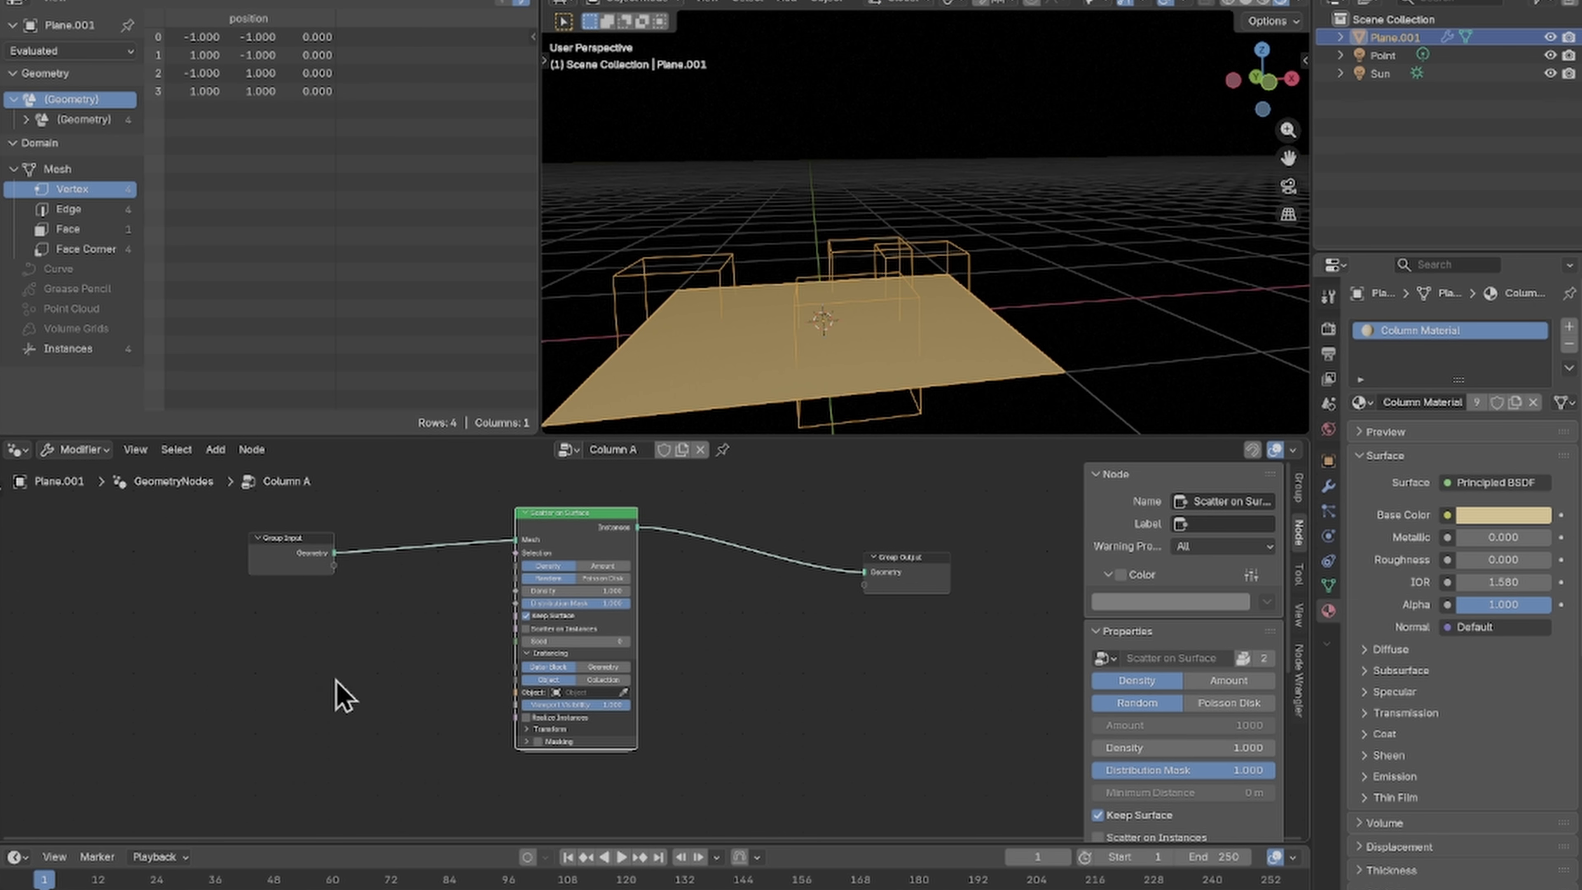
Step: Add the ColumnGeneratorTutorial group as a node below Group Input
key("shift+a")
left_click(282, 546)
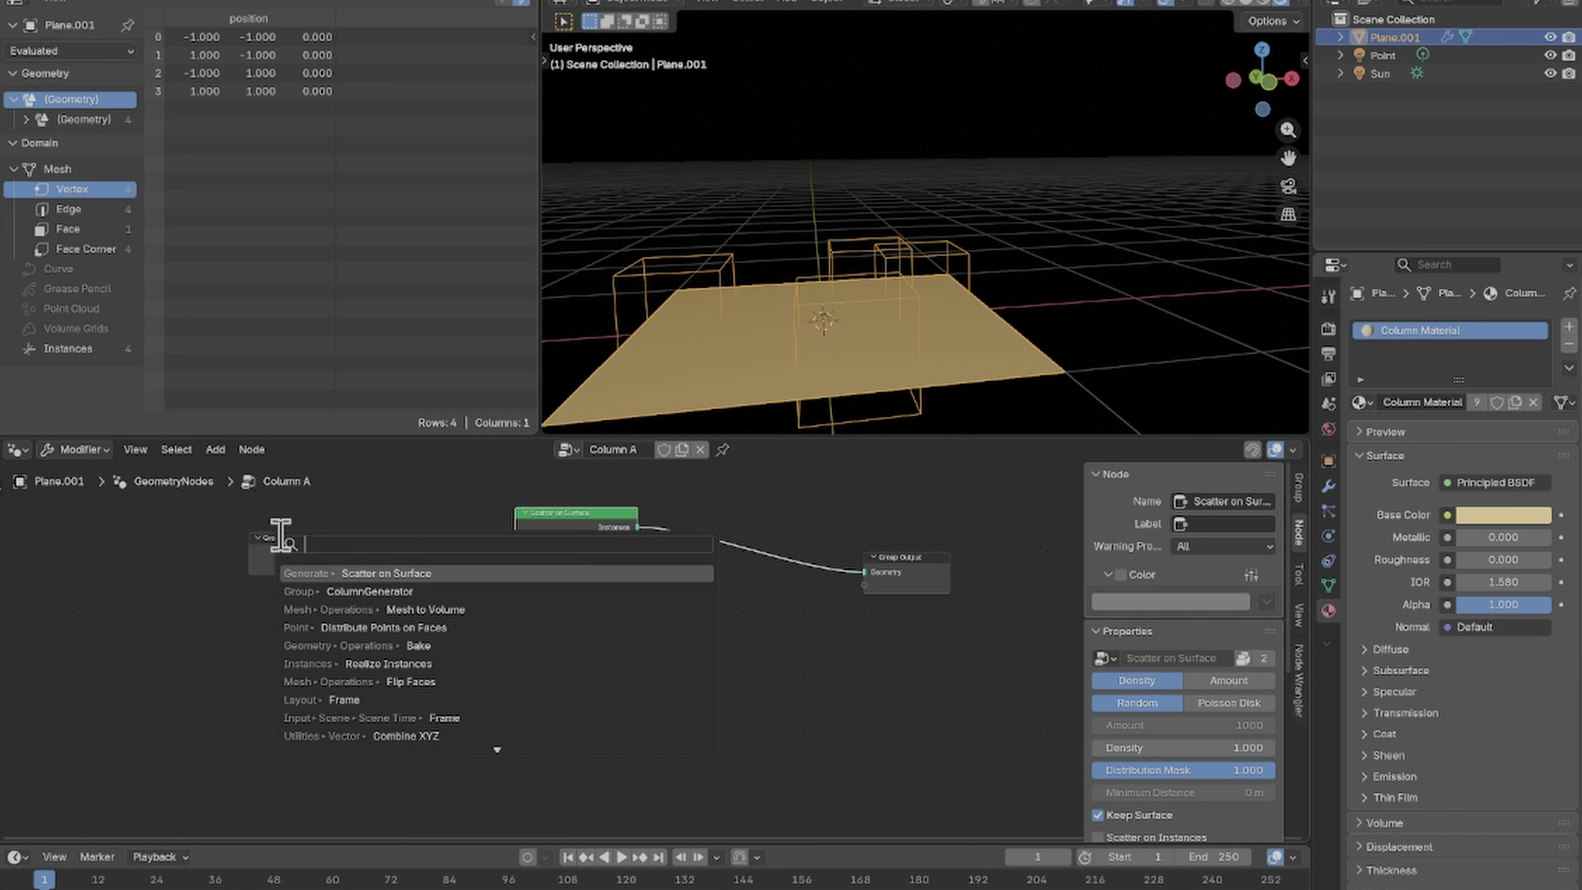
type("column")
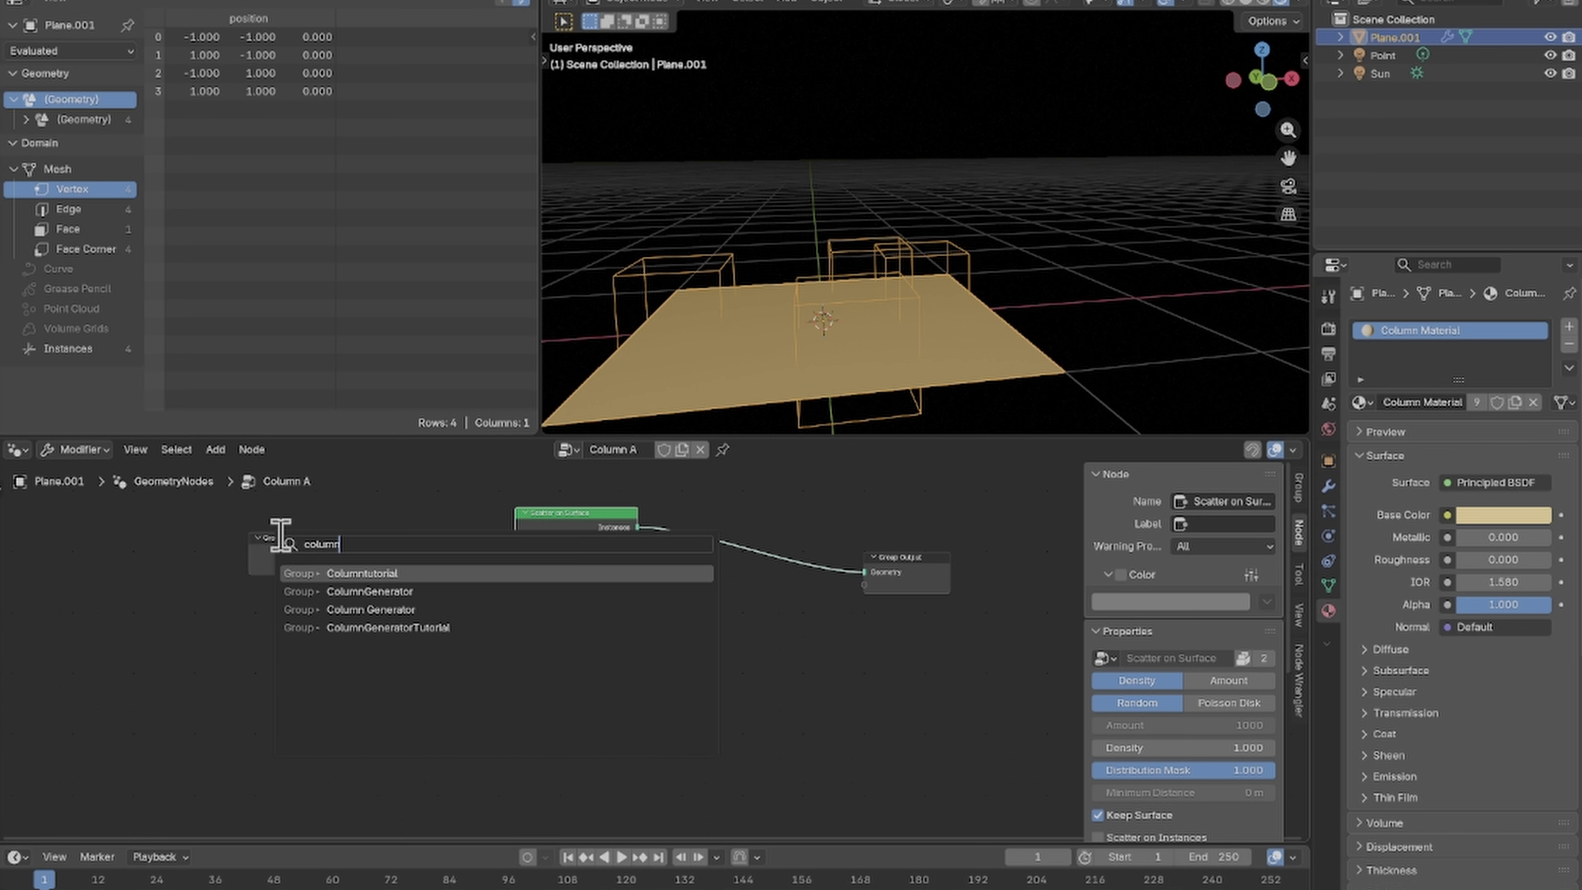
key("Down")
key("Down")
key("Down")
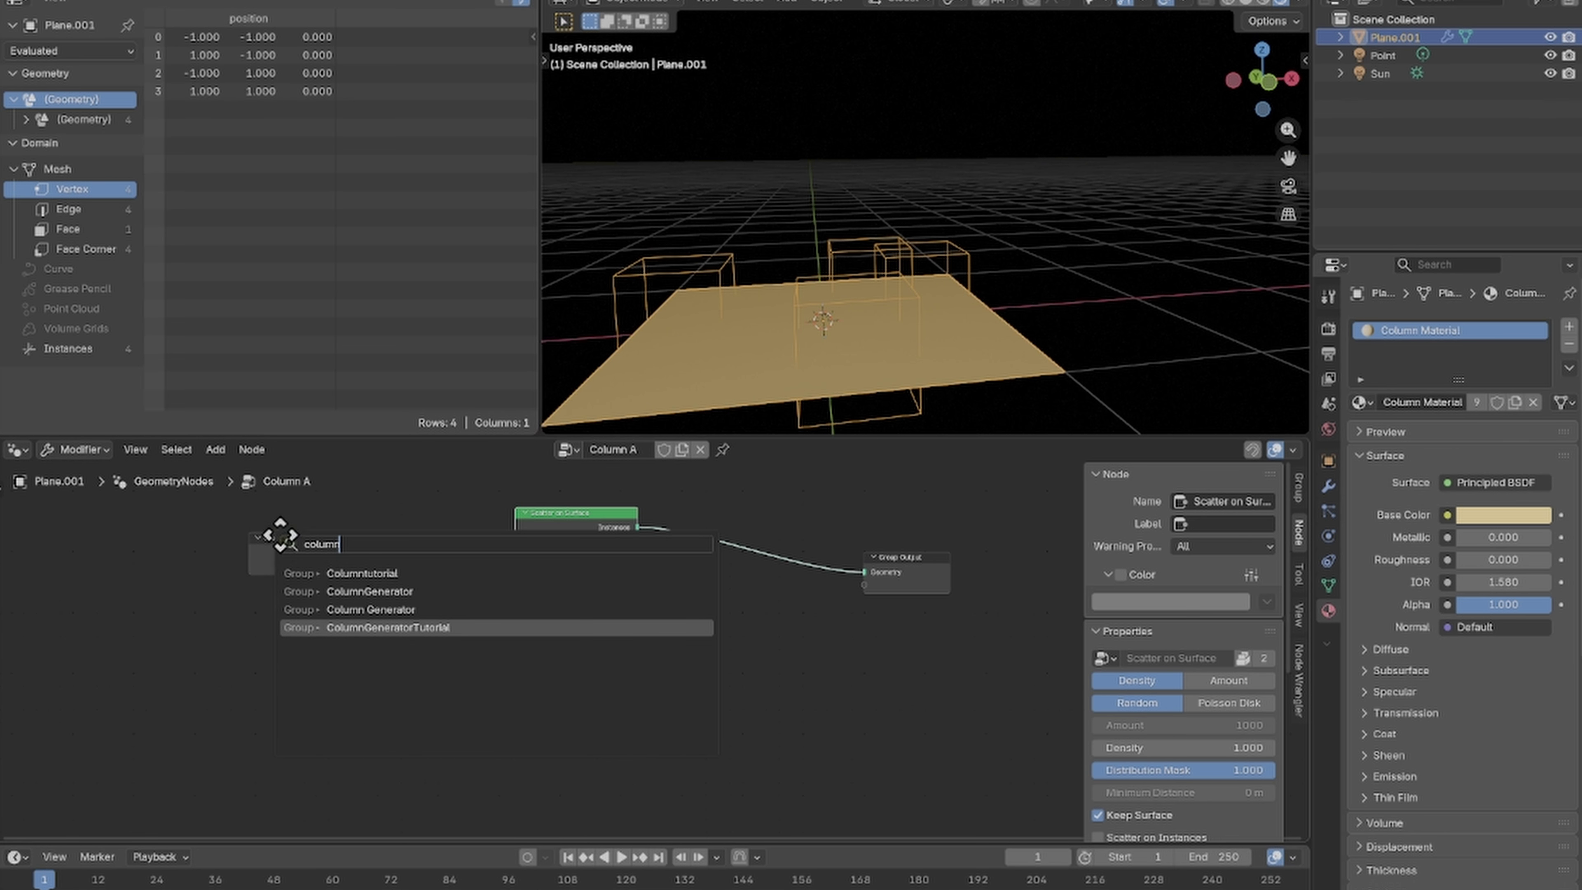
key("Return")
left_click(324, 608)
Step: Connect the column generator's Geometry output to the Scatter on Surface instance input and set Instancing to Geometry
key("Home")
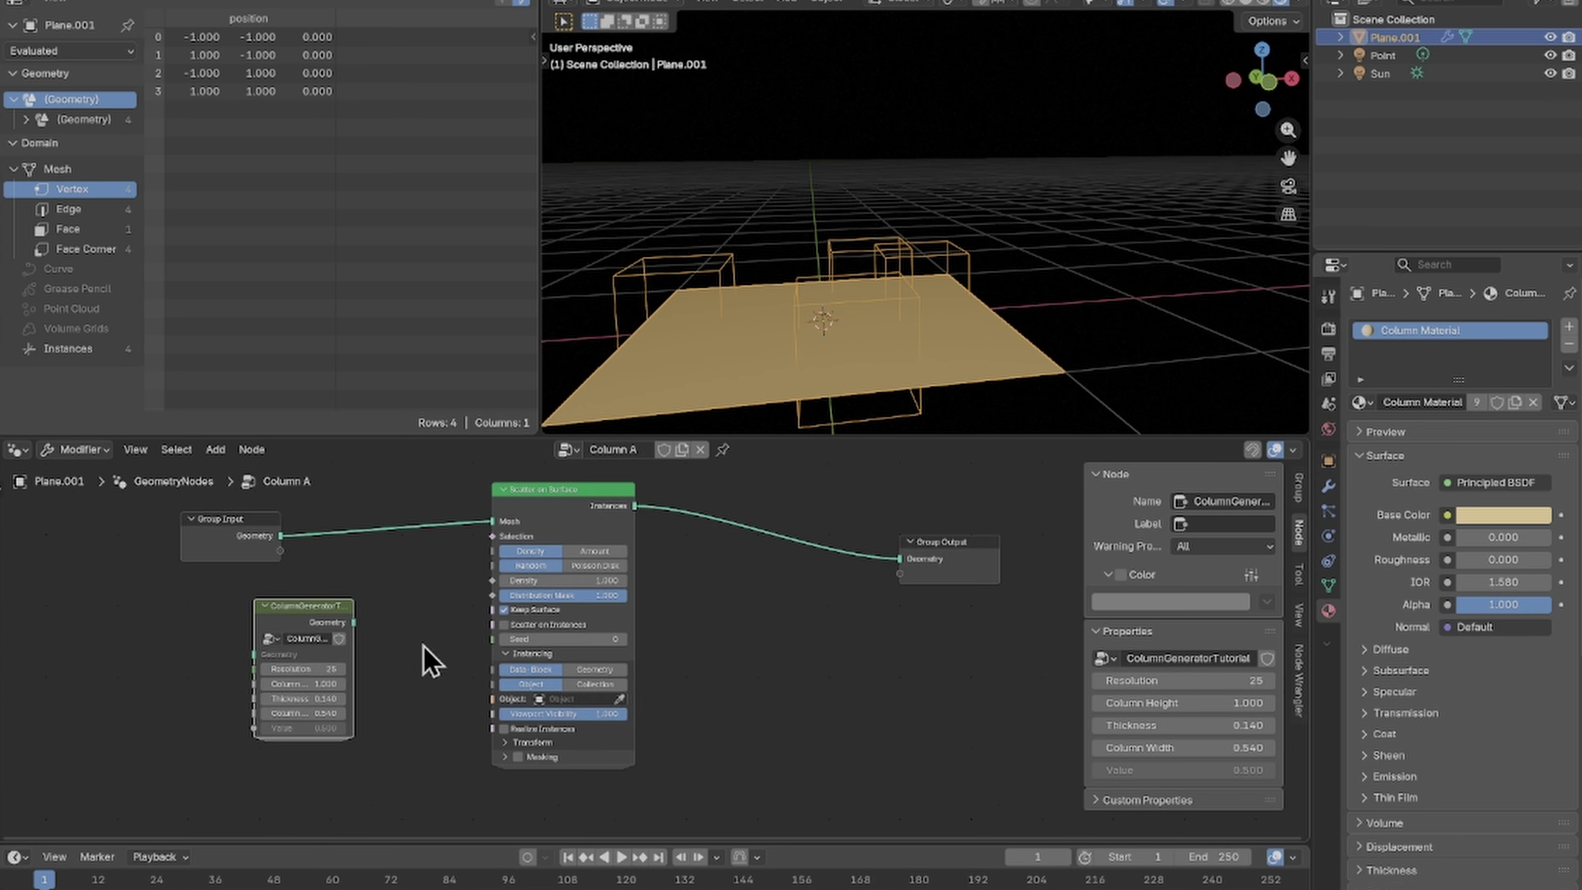
scroll(436, 661, "up", 3)
left_click_drag(349, 588, 186, 537)
left_click_drag(557, 708, 555, 703)
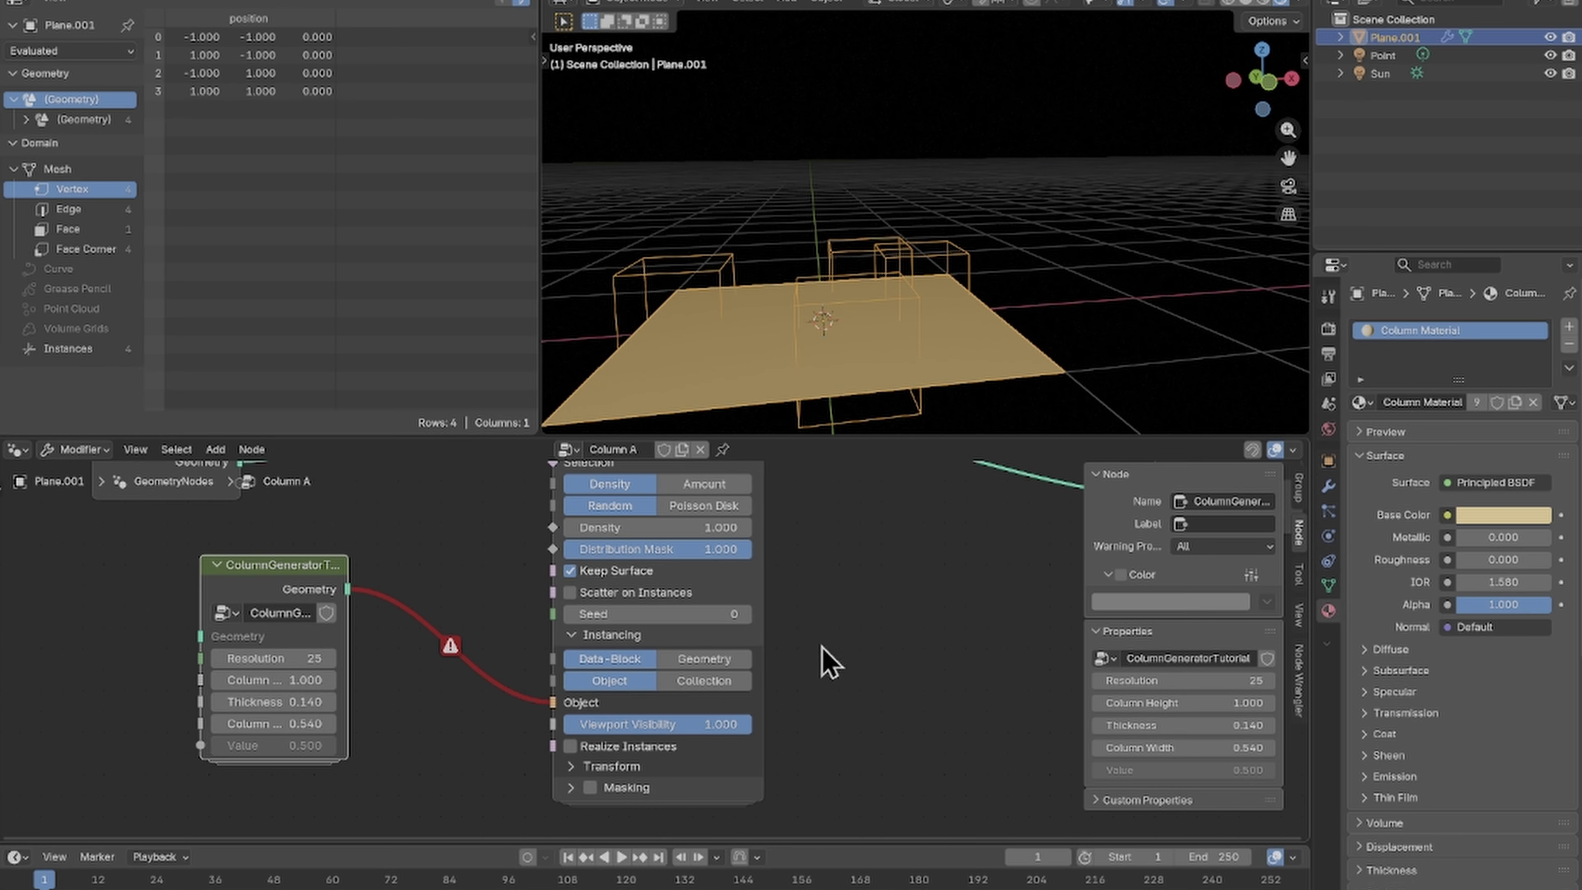
left_click(710, 660)
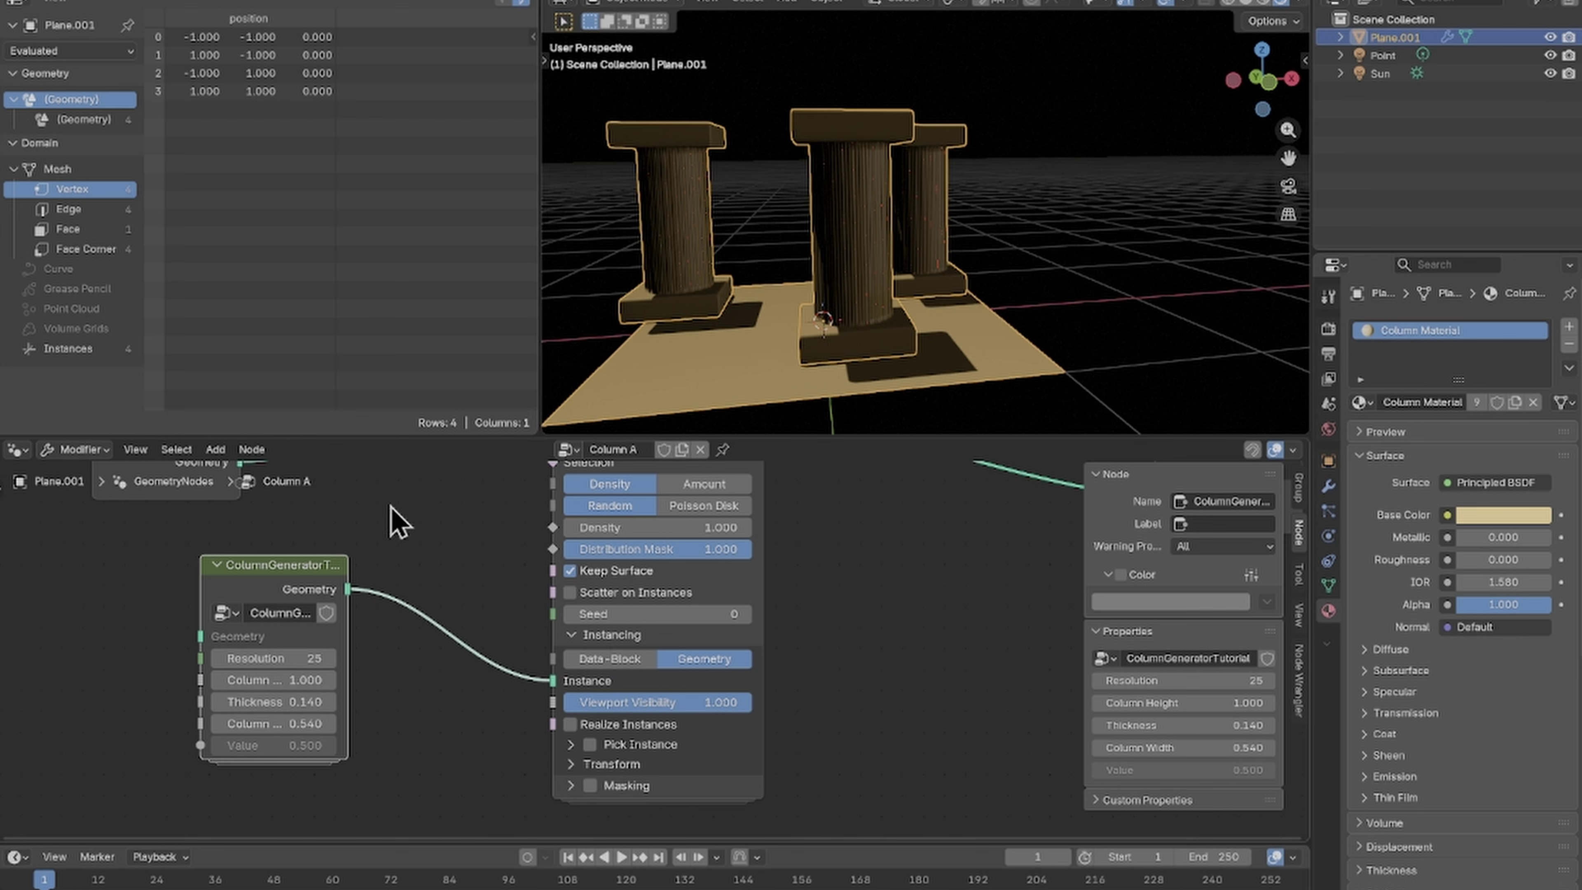
Step: Set the column generator node's Resolution to 14 and Column Height to 2.770
left_click_drag(274, 658, 374, 680)
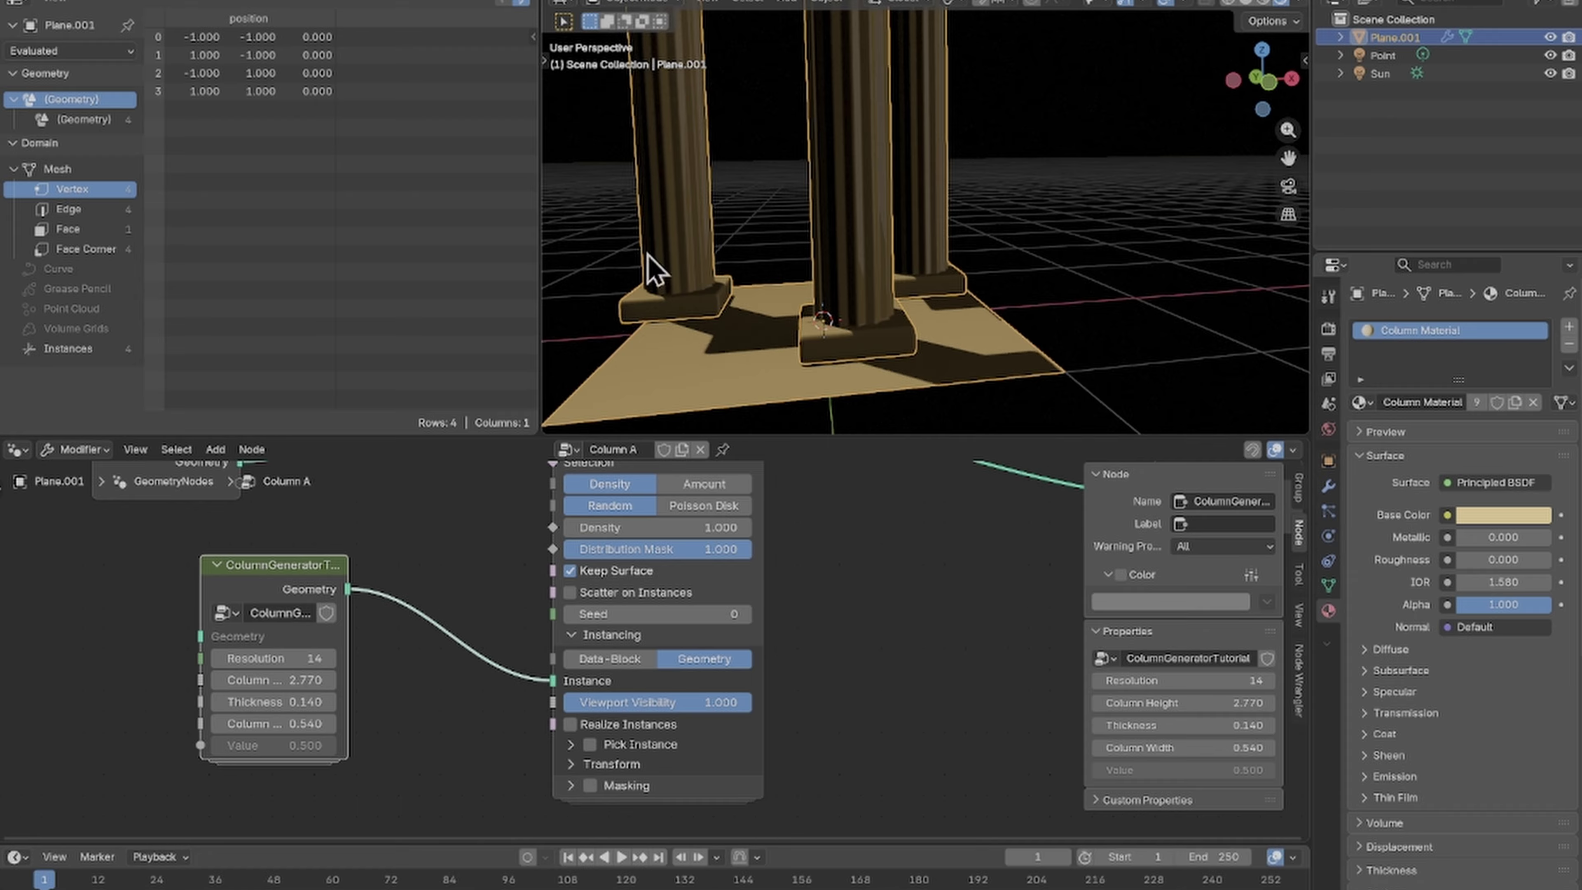
scroll(837, 248, "down", 5)
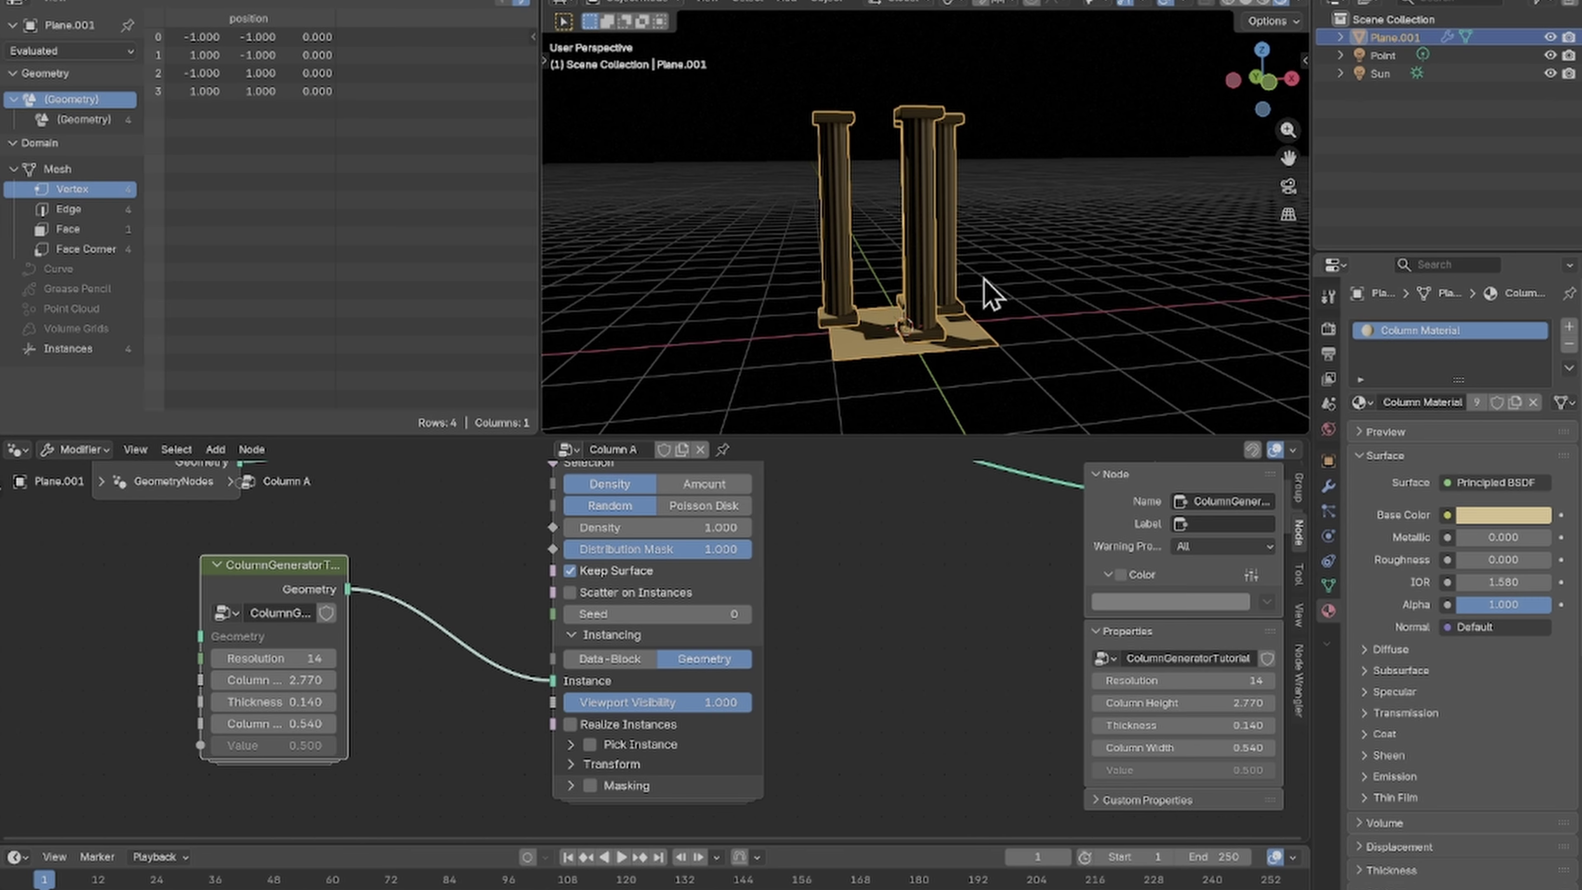
Step: Scale Plane.001 up by a factor of about 4.8 and apply its scale
key("s")
left_click(622, 425)
key("ctrl+a")
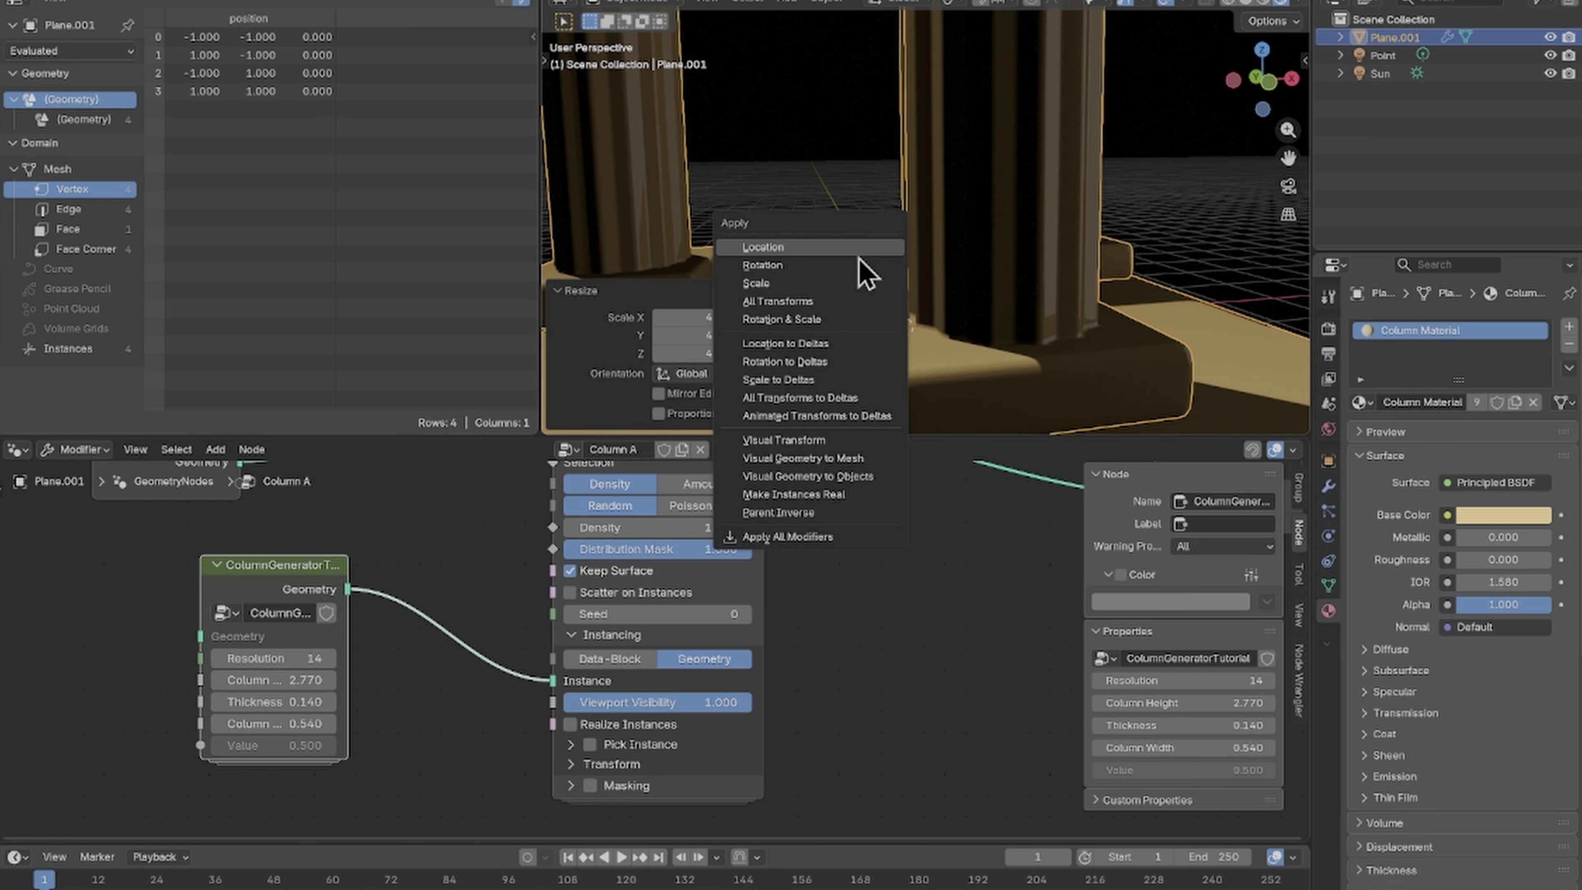
left_click(829, 284)
Step: Set the Scatter on Surface distribution to Poisson Disk with a Minimum Distance of 1 m
scroll(872, 306, "down", 4)
middle_click_drag(901, 317, 841, 320)
scroll(815, 244, "up", 4)
middle_click_drag(816, 244, 556, 215)
scroll(646, 541, "up", 2)
middle_click_drag(648, 554, 661, 686)
middle_click_drag(611, 542, 605, 552)
left_click_drag(625, 501, 586, 540)
left_click_drag(688, 580, 692, 579)
middle_click_drag(692, 579, 688, 512)
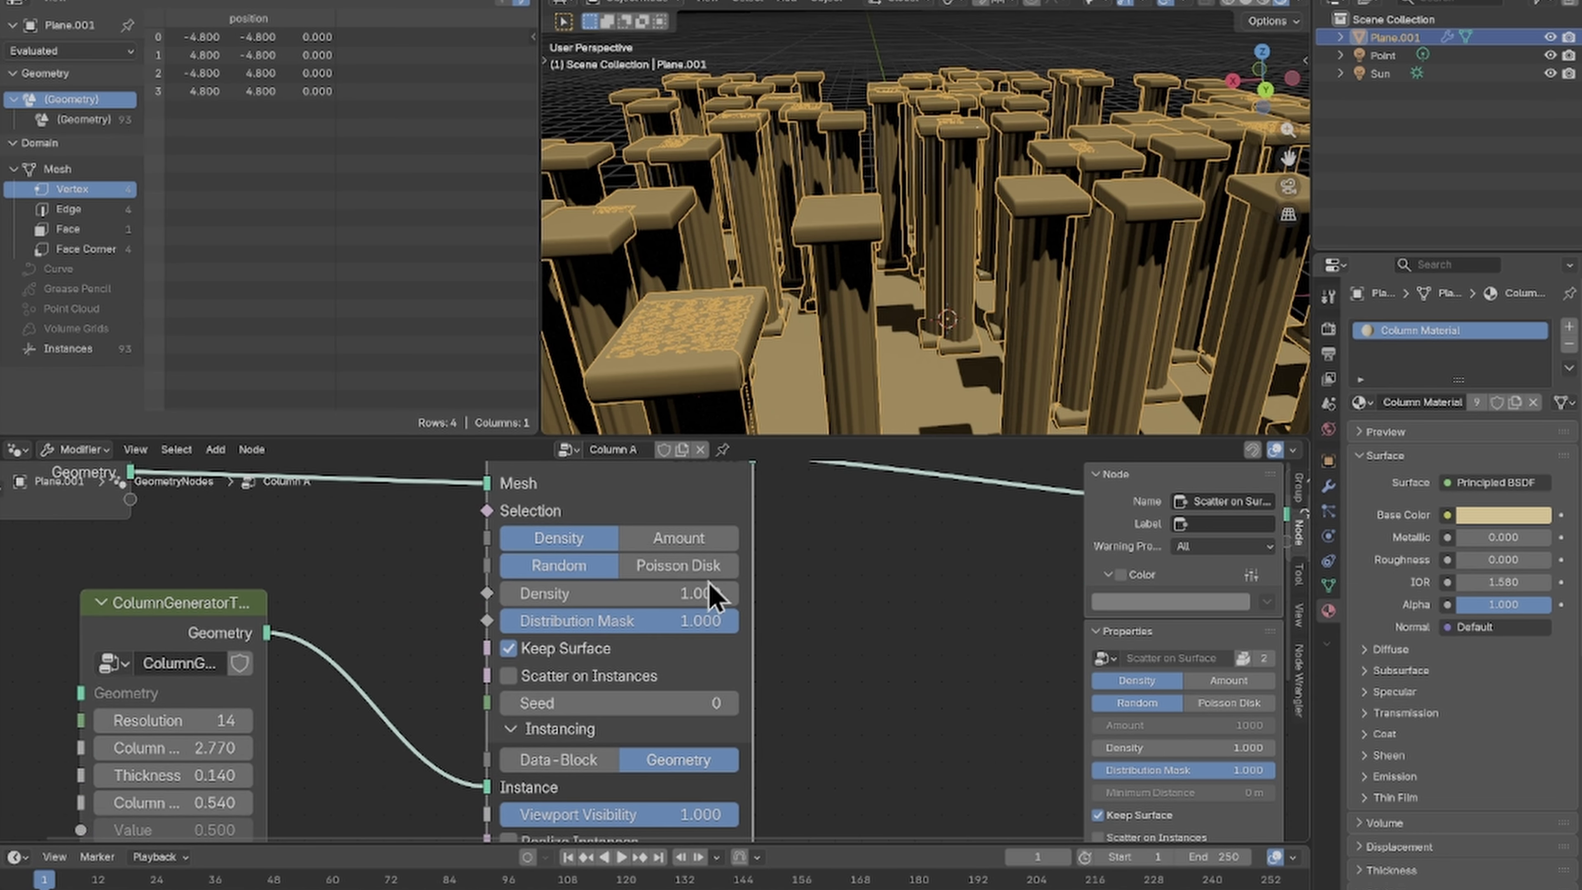
left_click(712, 567)
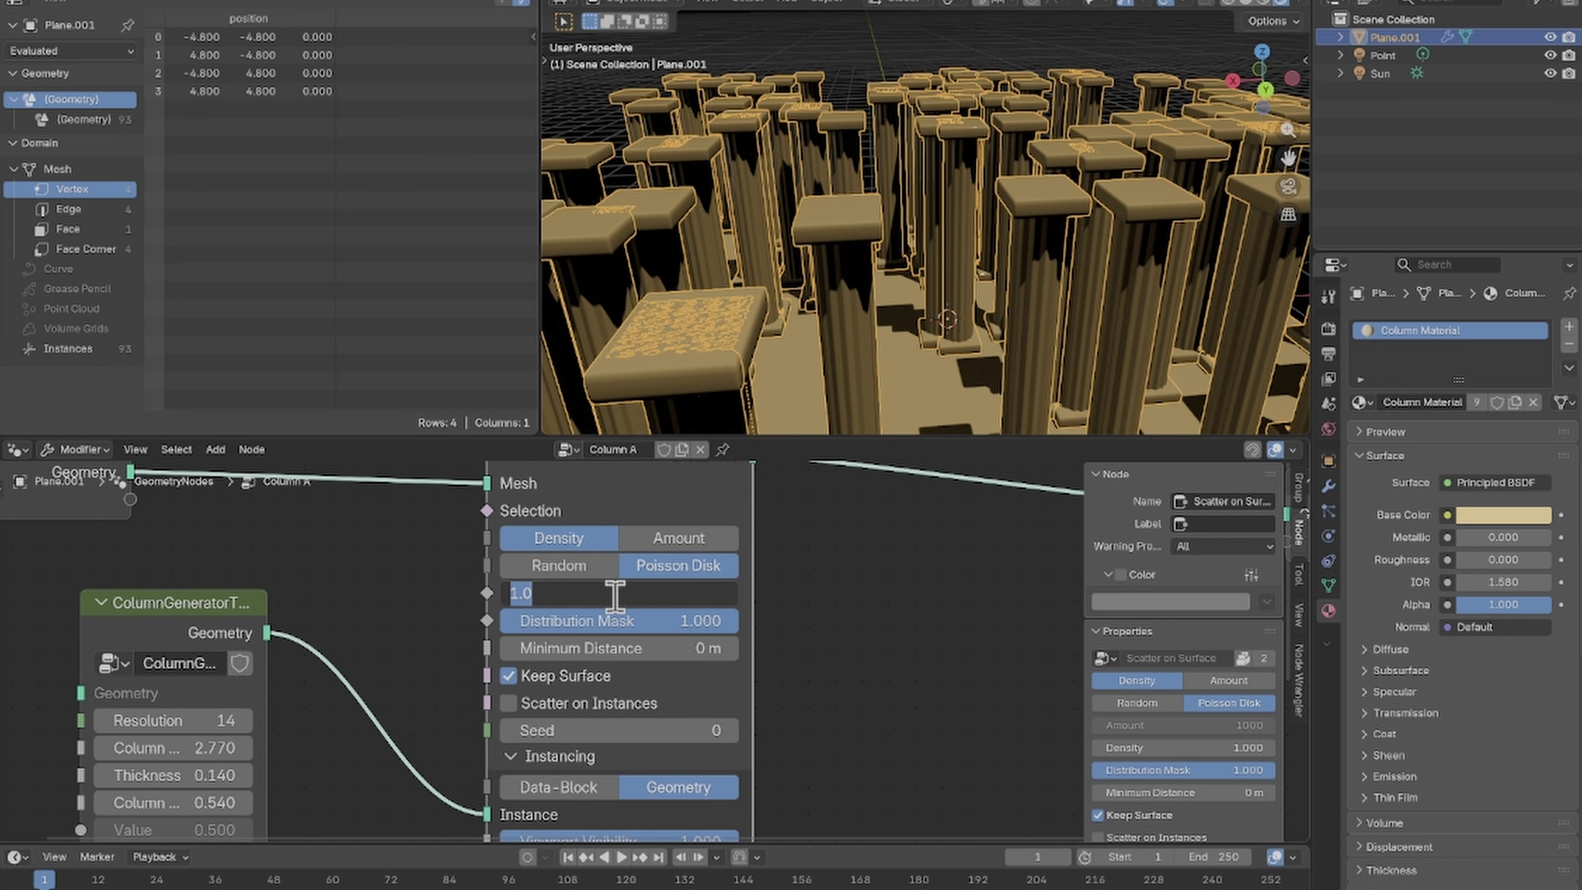
left_click(703, 648)
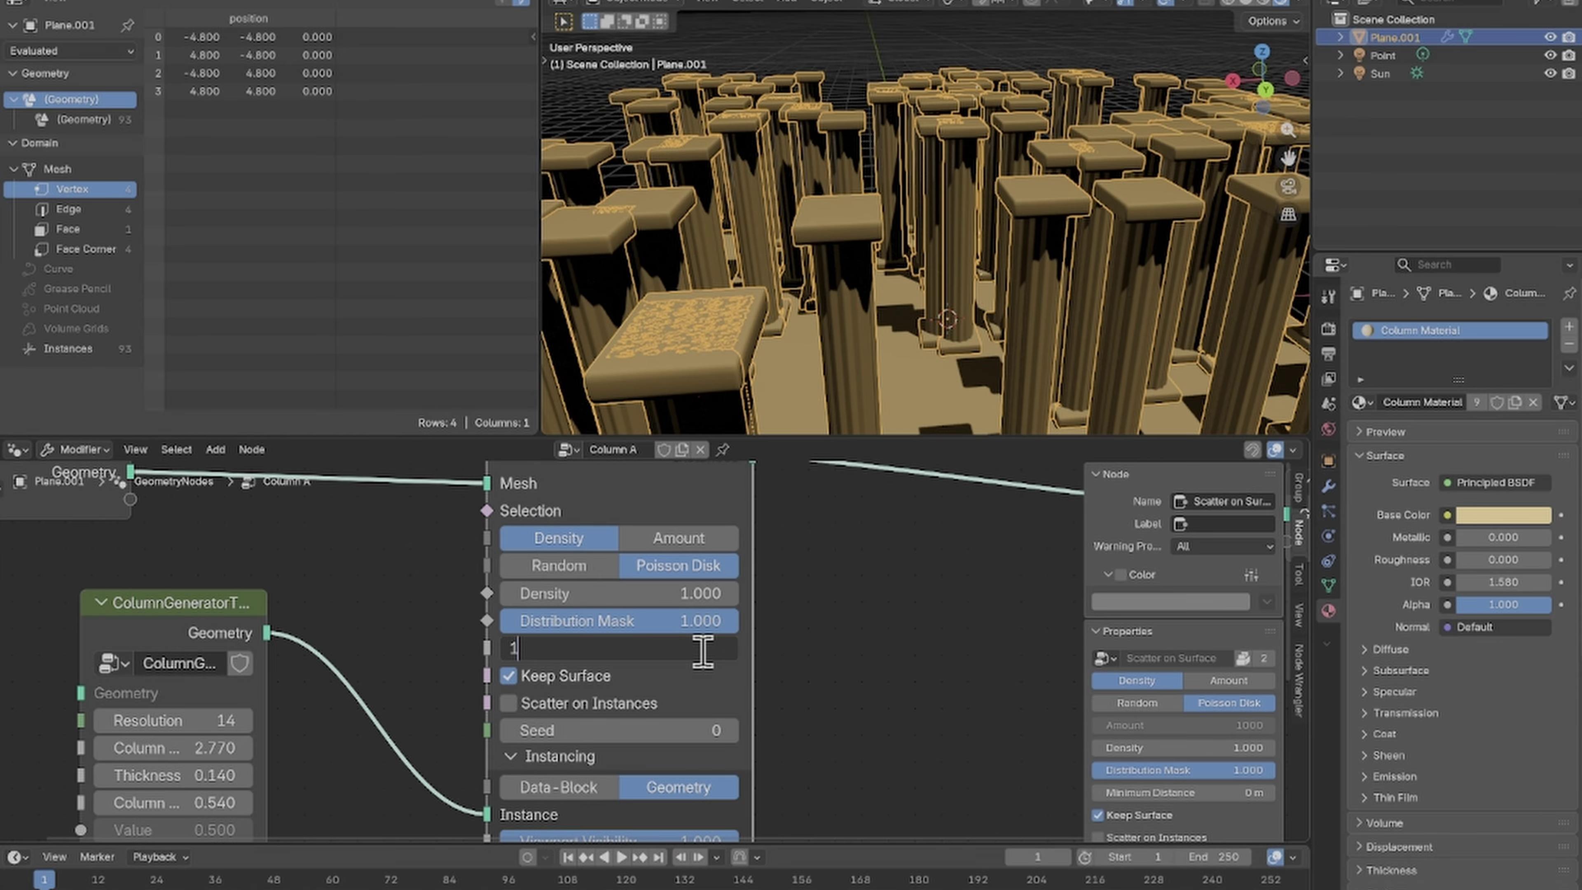
type("1")
key("Return")
Step: Examine the spacing of the scattered columns across the plane and the remaining Scatter on Surface settings
middle_click_drag(859, 281, 1224, 138)
middle_click_drag(1094, 213, 916, 350)
scroll(881, 226, "up", 4)
scroll(922, 282, "down", 4)
scroll(909, 337, "down", 3)
scroll(590, 600, "down", 5)
middle_click_drag(642, 710, 643, 569)
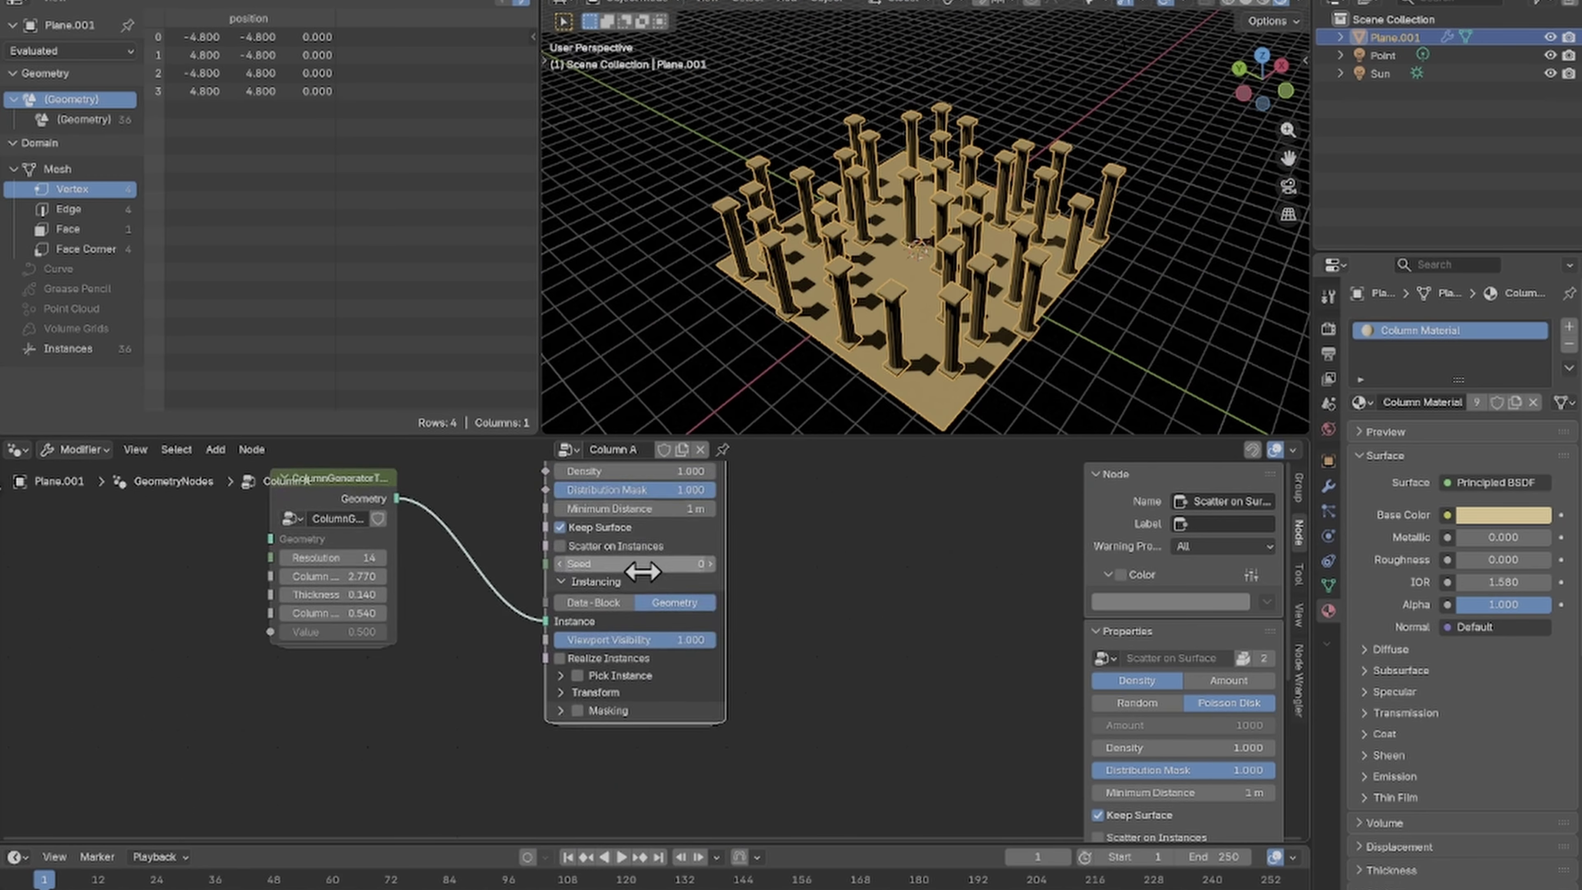
Step: Enable Realize Instances and Pick Instance on the Scatter on Surface node
scroll(598, 636, "up", 7)
middle_click_drag(582, 656, 621, 690)
left_click(528, 700)
left_click(532, 733)
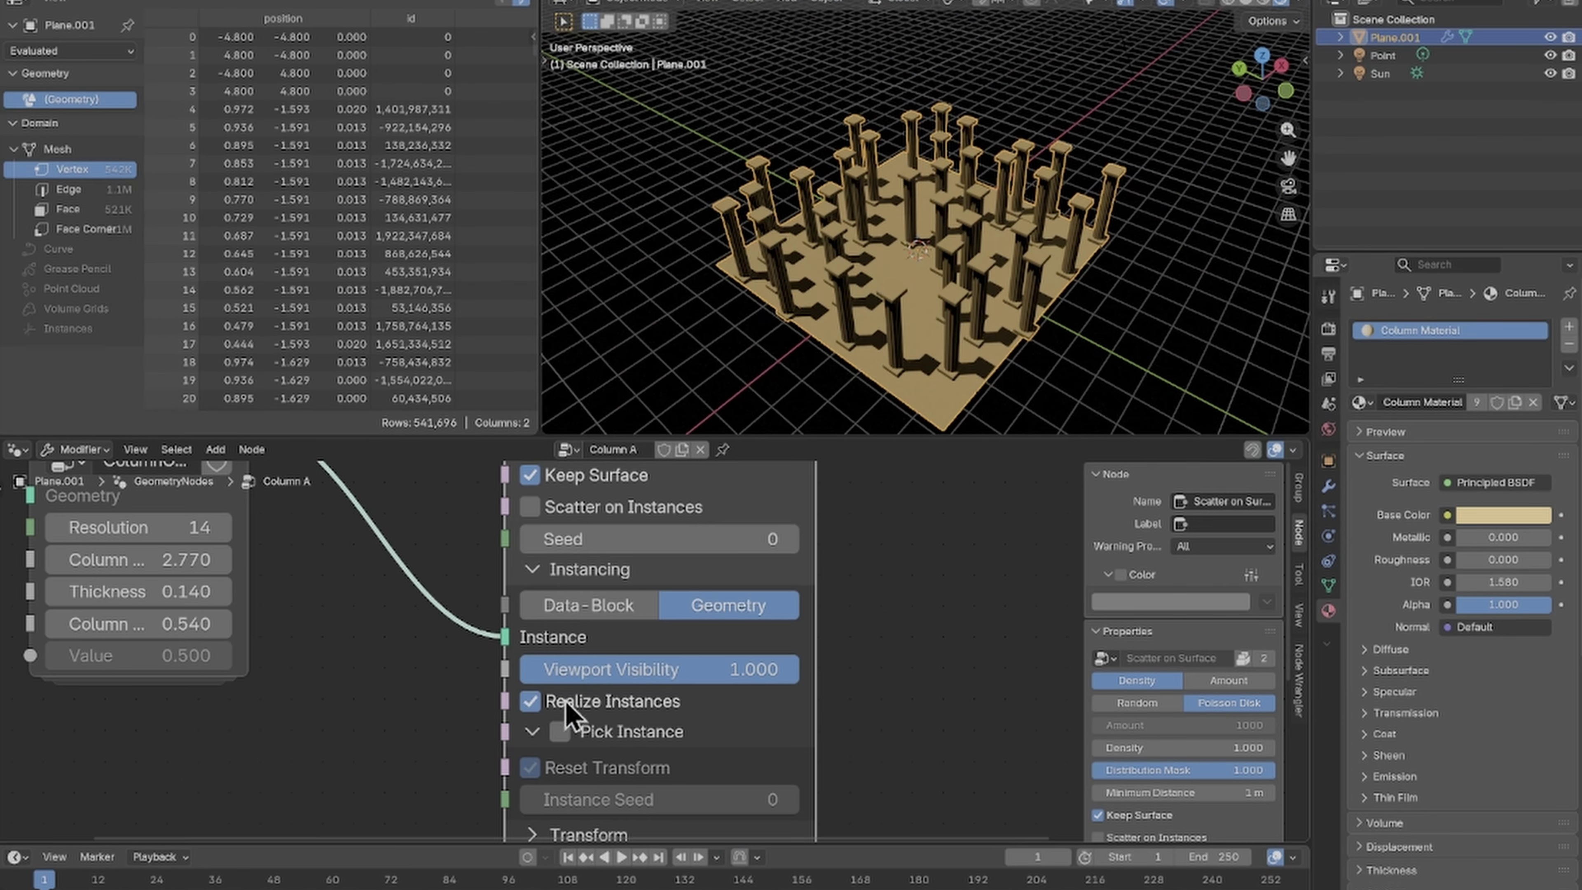
left_click(561, 732)
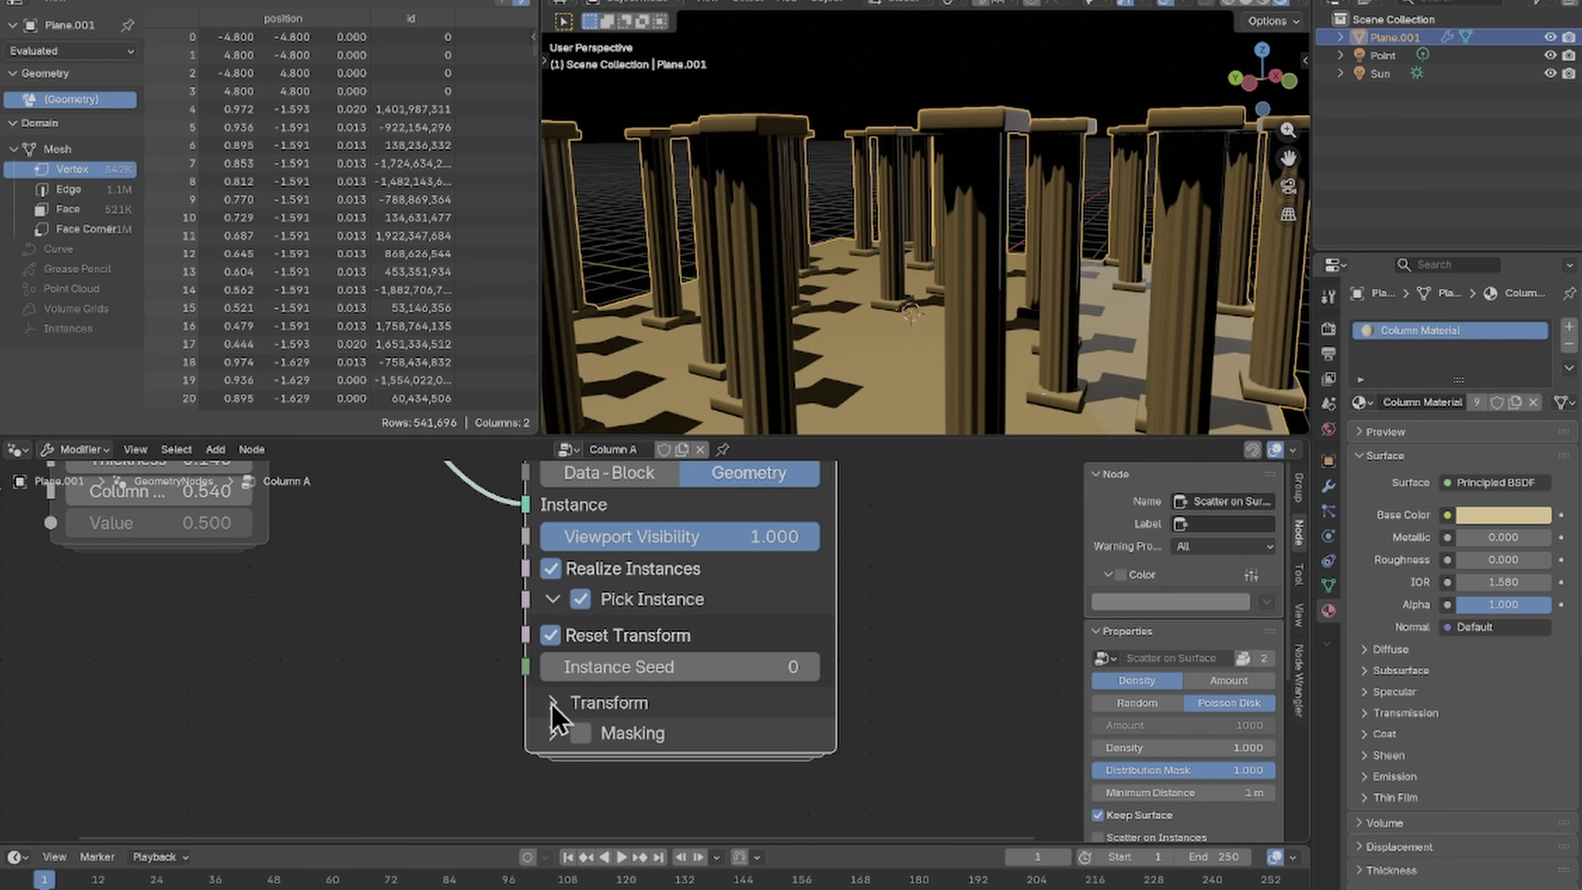
Step: Enable Randomize in the Scatter on Surface transform settings and set the random Z rotation to 360°
left_click(548, 703)
scroll(667, 607, "down", 5)
left_click(578, 687)
scroll(682, 590, "down", 8)
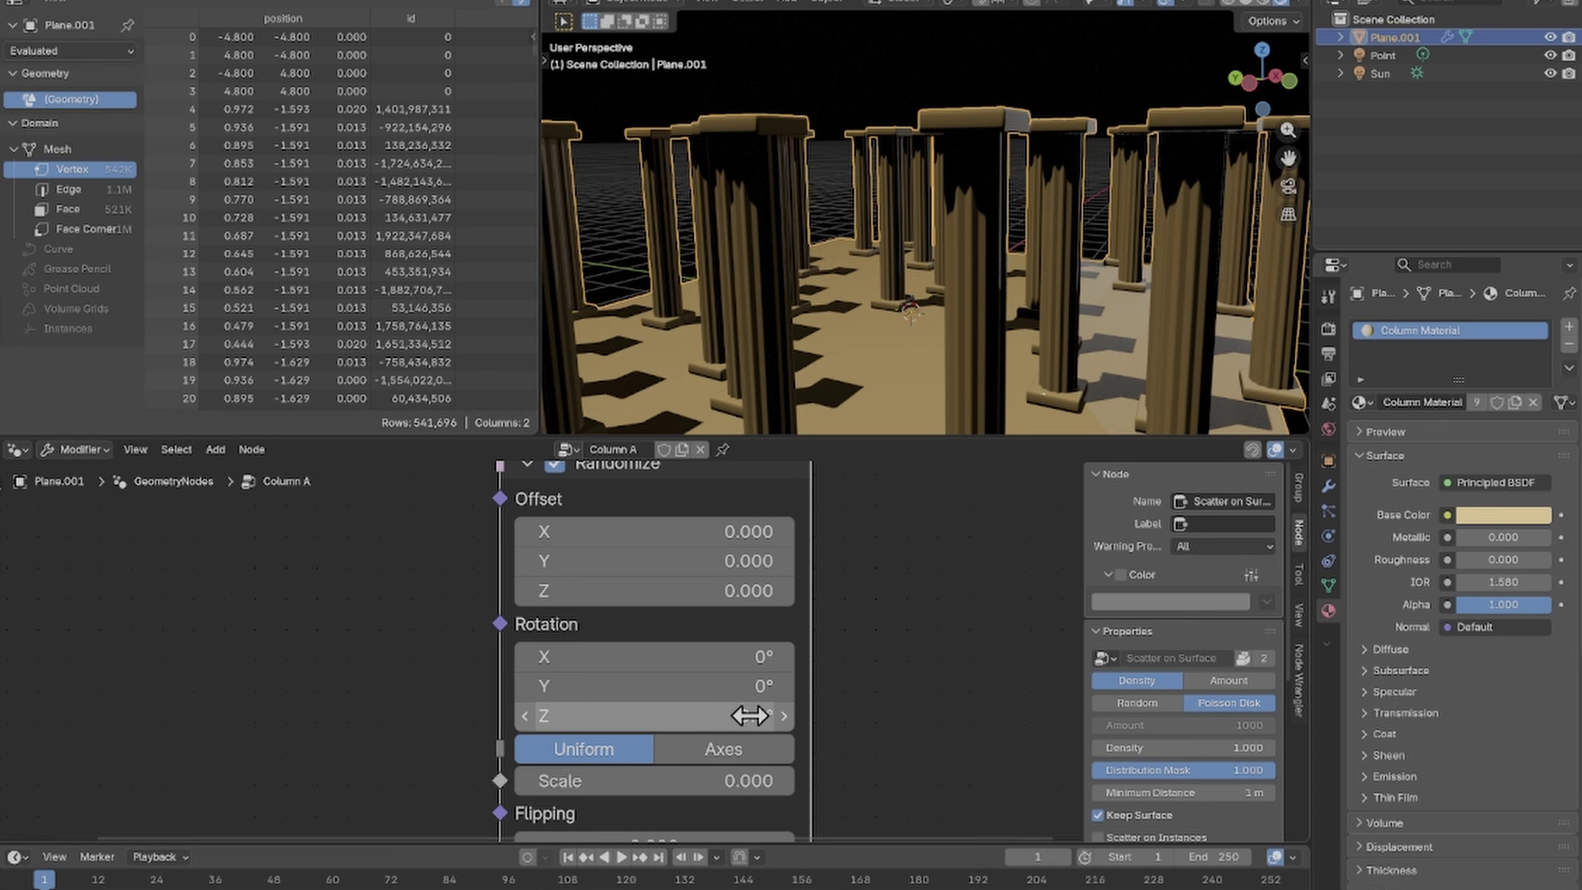
left_click(749, 717)
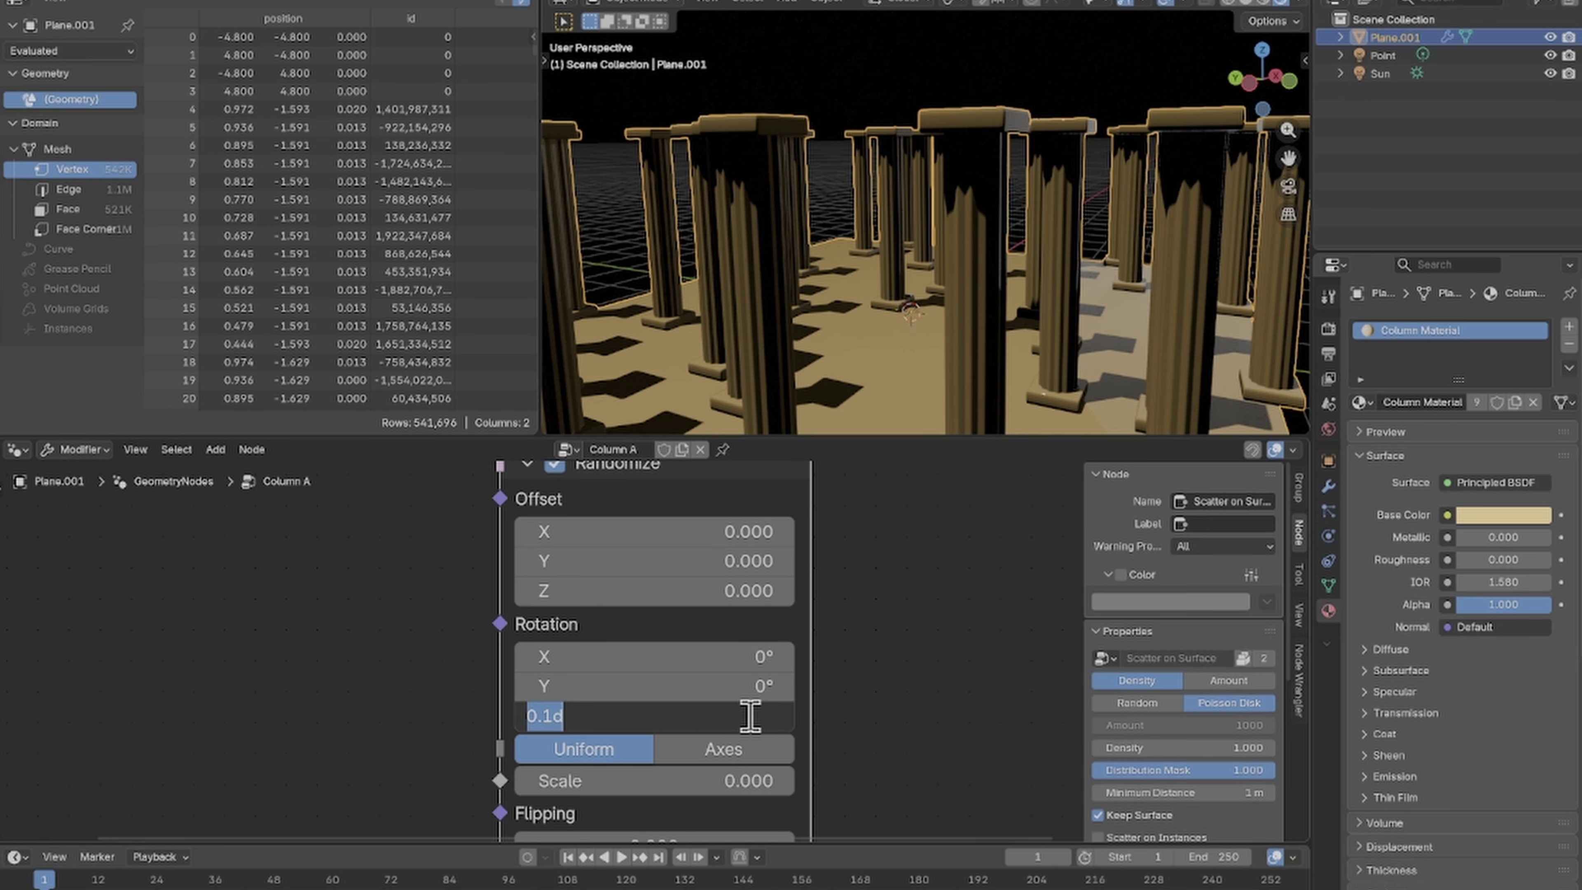
type("360")
key("Return")
mouse_move(883, 162)
middle_mouse_down()
mouse_move(857, 222)
mouse_move(827, 202)
mouse_move(551, 265)
mouse_move(831, 236)
mouse_move(977, 166)
mouse_move(860, 156)
middle_mouse_up()
scroll(653, 583, "down", 4)
Step: Try a uniform random Scale of 1.000 on the scattered columns, then reduce it to about 0.443
left_click(635, 666)
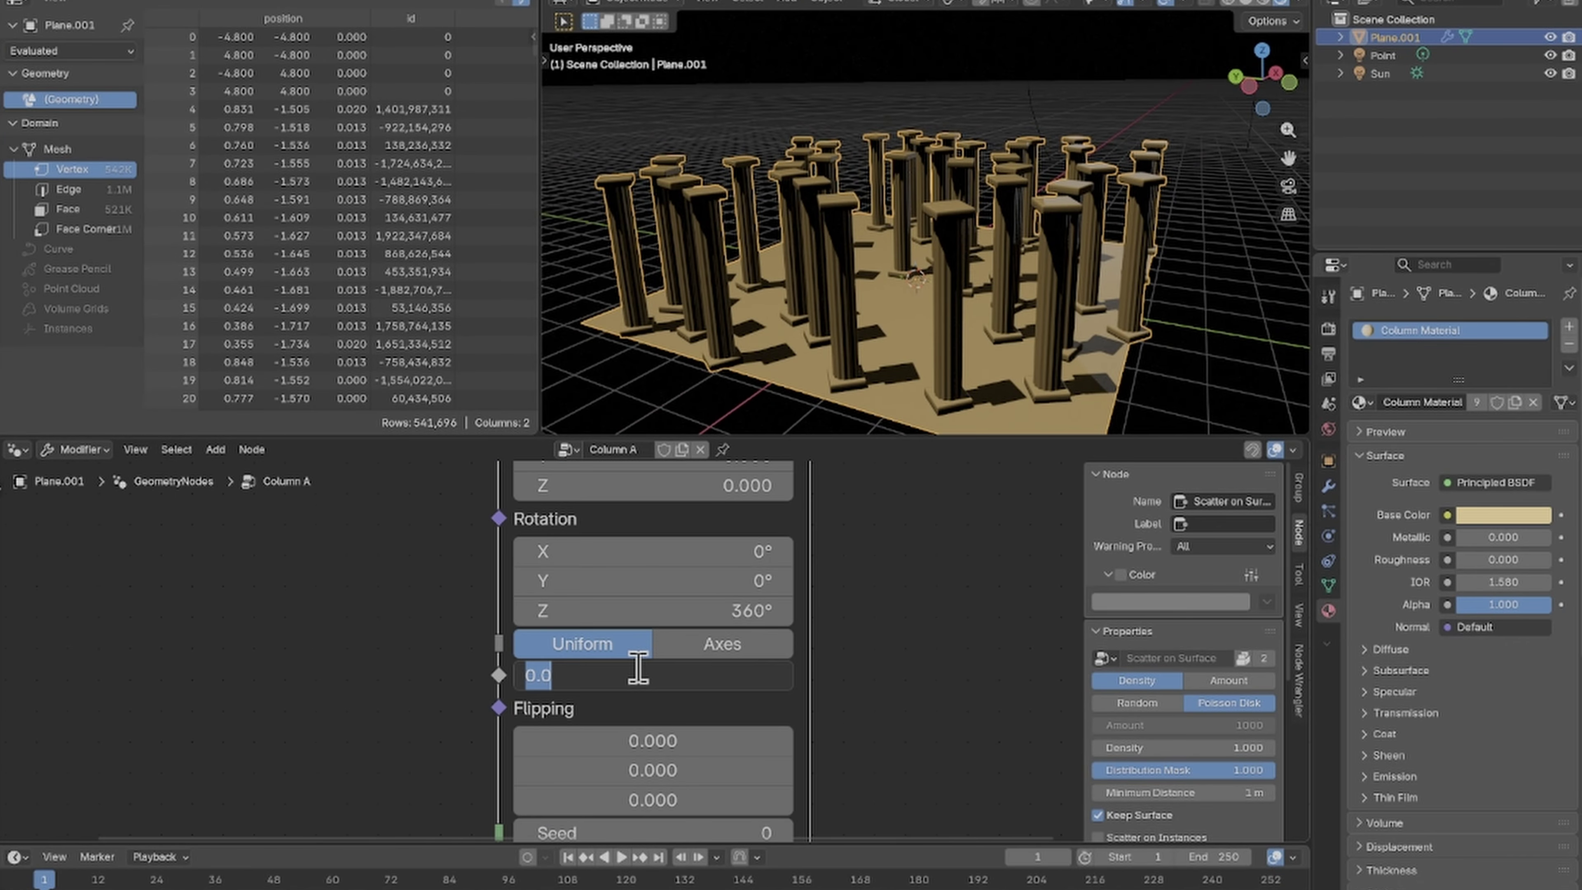
key("Return")
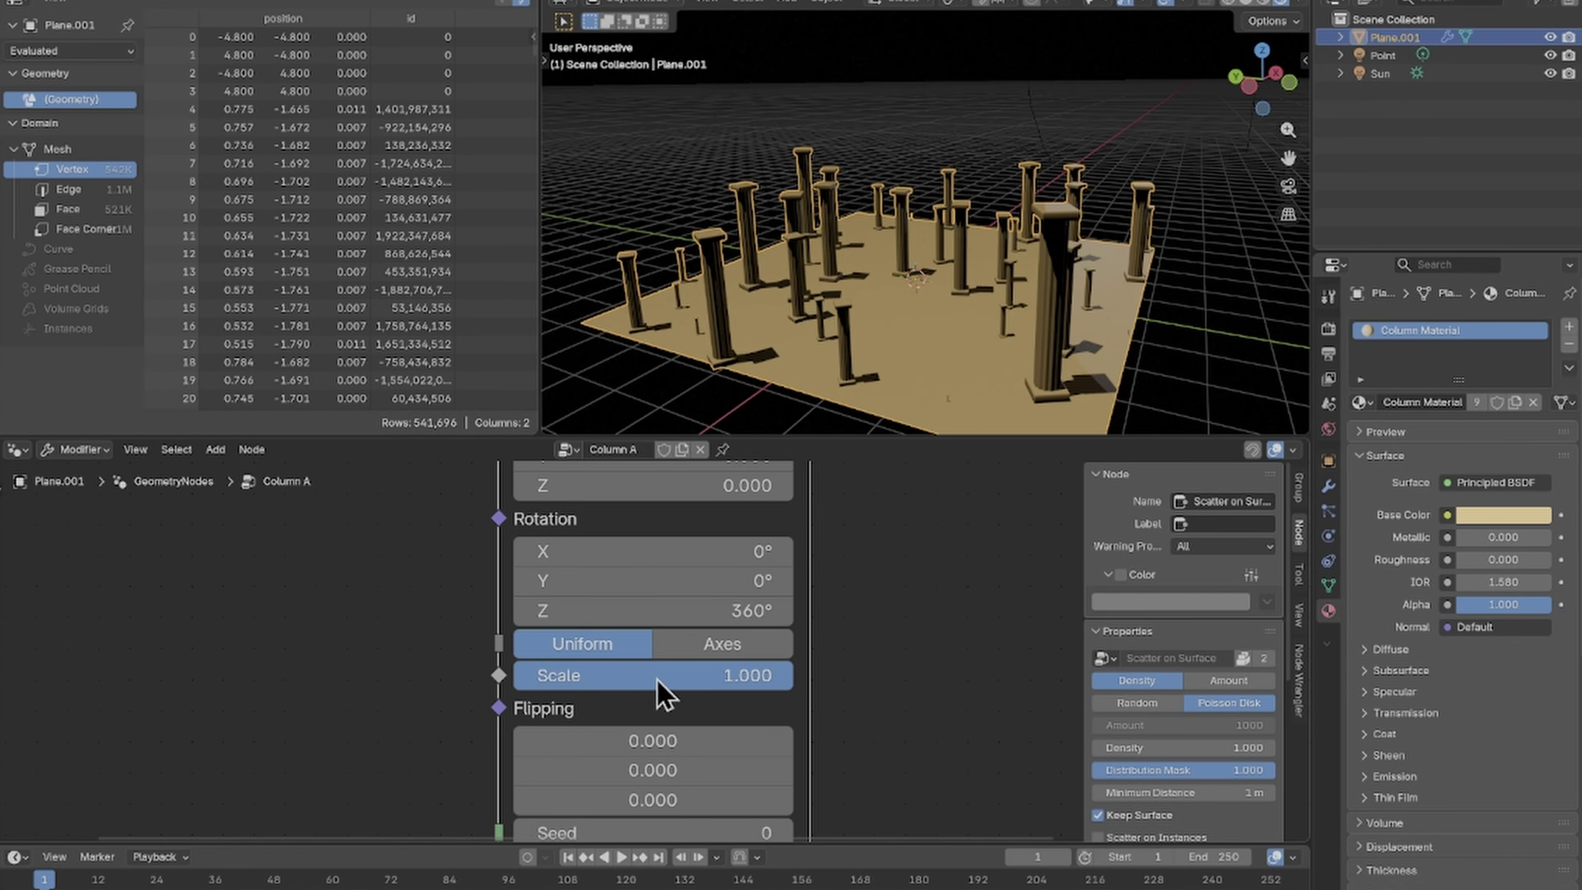
left_click_drag(779, 676, 638, 676)
scroll(1109, 251, "down", 3)
middle_click_drag(1109, 250, 1009, 242)
scroll(851, 272, "up", 7)
scroll(947, 254, "down", 3)
scroll(882, 282, "up", 4)
middle_click_drag(882, 283, 953, 273)
Step: Set the random Scale of the scattered columns to 0
left_click(682, 675)
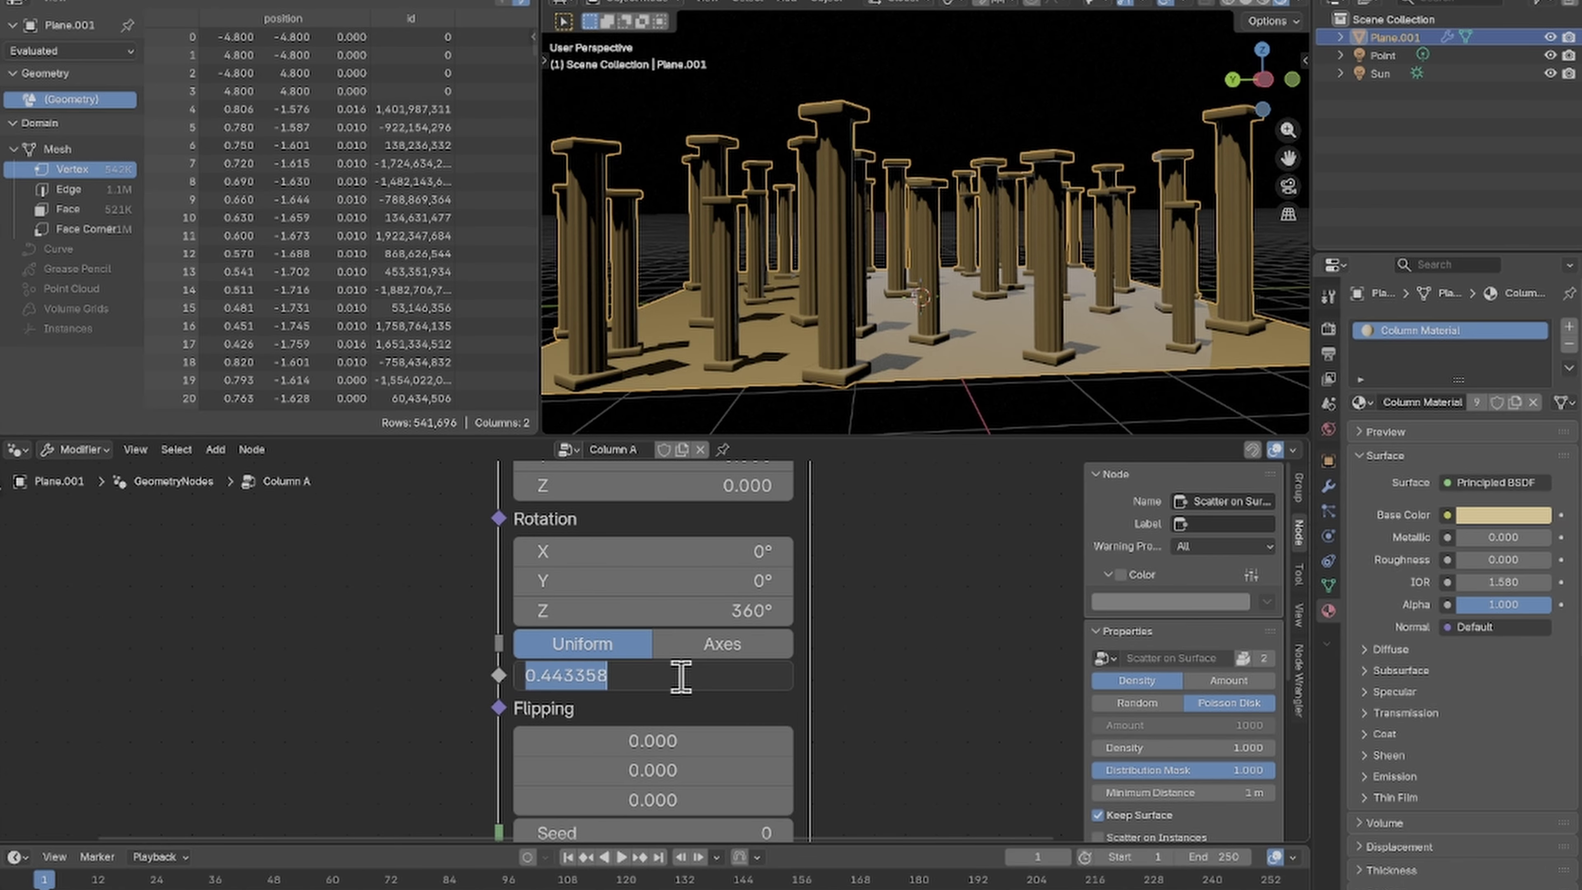
type("0")
key("Return")
Step: Examine the randomly rotated columns across the plane from close up, from above and from ground level
scroll(960, 249, "up", 3)
middle_click_drag(951, 233, 878, 237)
scroll(961, 333, "down", 4)
scroll(828, 217, "up", 5)
scroll(877, 236, "down", 4)
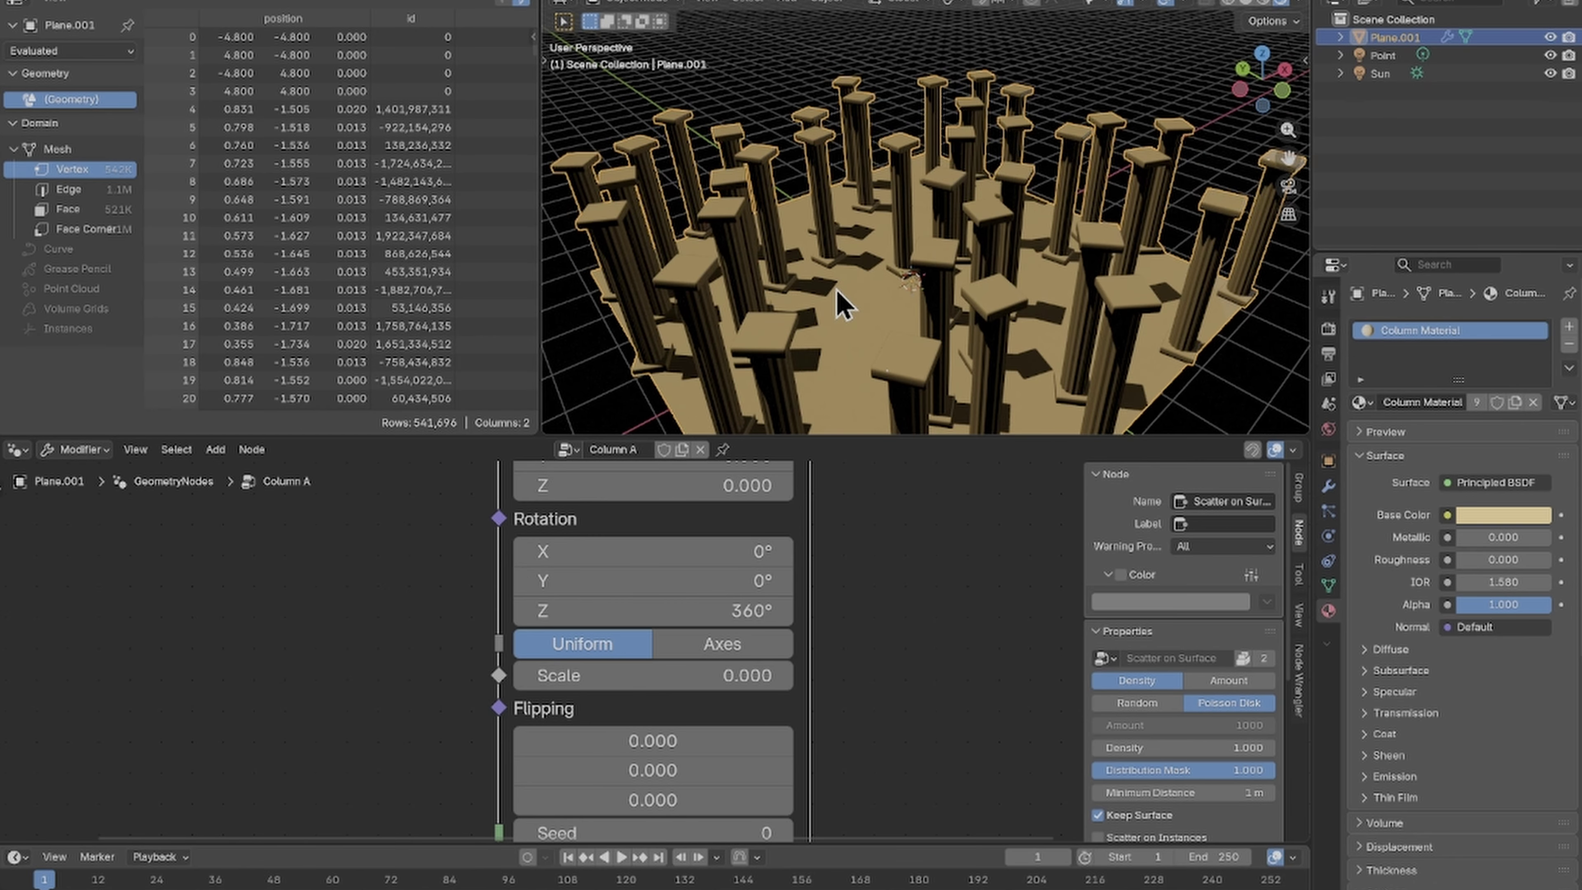
scroll(872, 272, "up", 4)
middle_click_drag(883, 270, 941, 203)
scroll(907, 234, "down", 4)
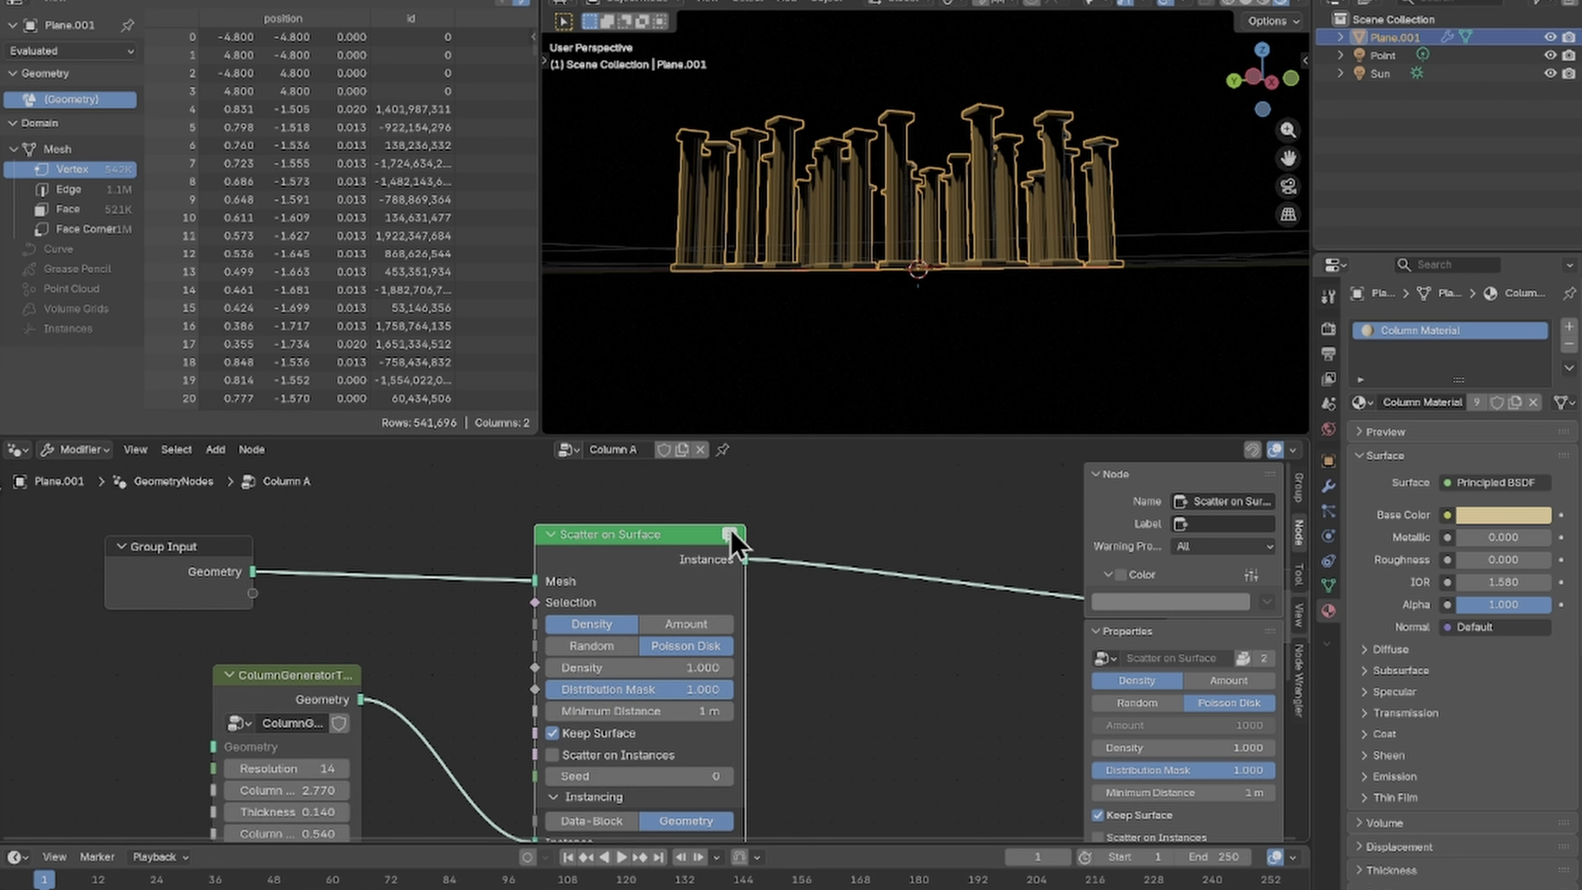
Step: Read the Scatter on Surface node's warning and disable Pick Instance
mouse_move(731, 536)
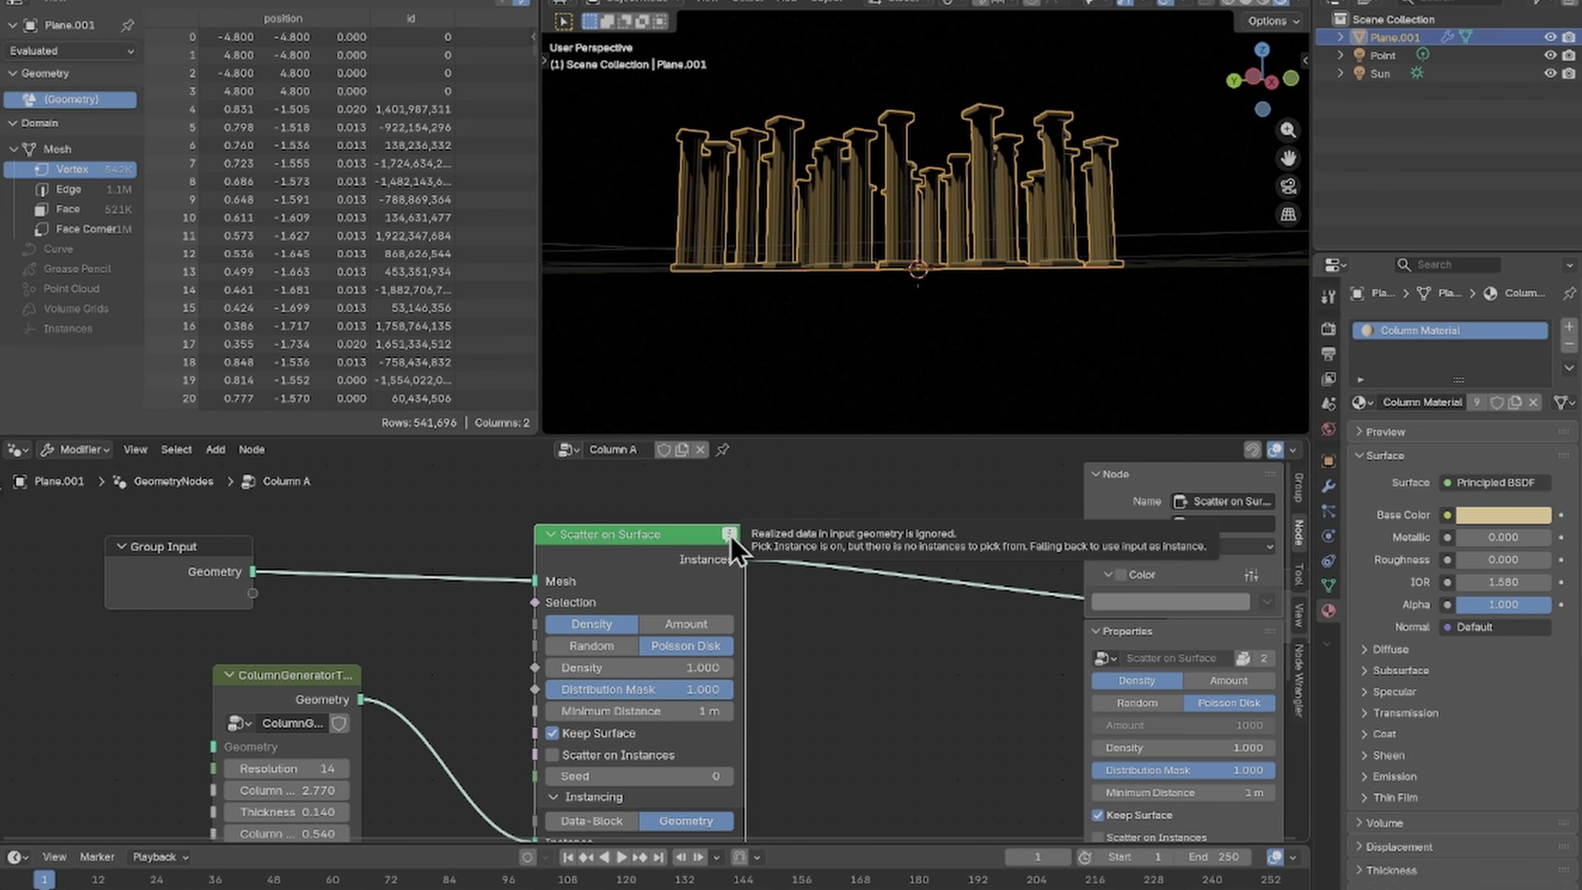
middle_click_drag(792, 671, 847, 487)
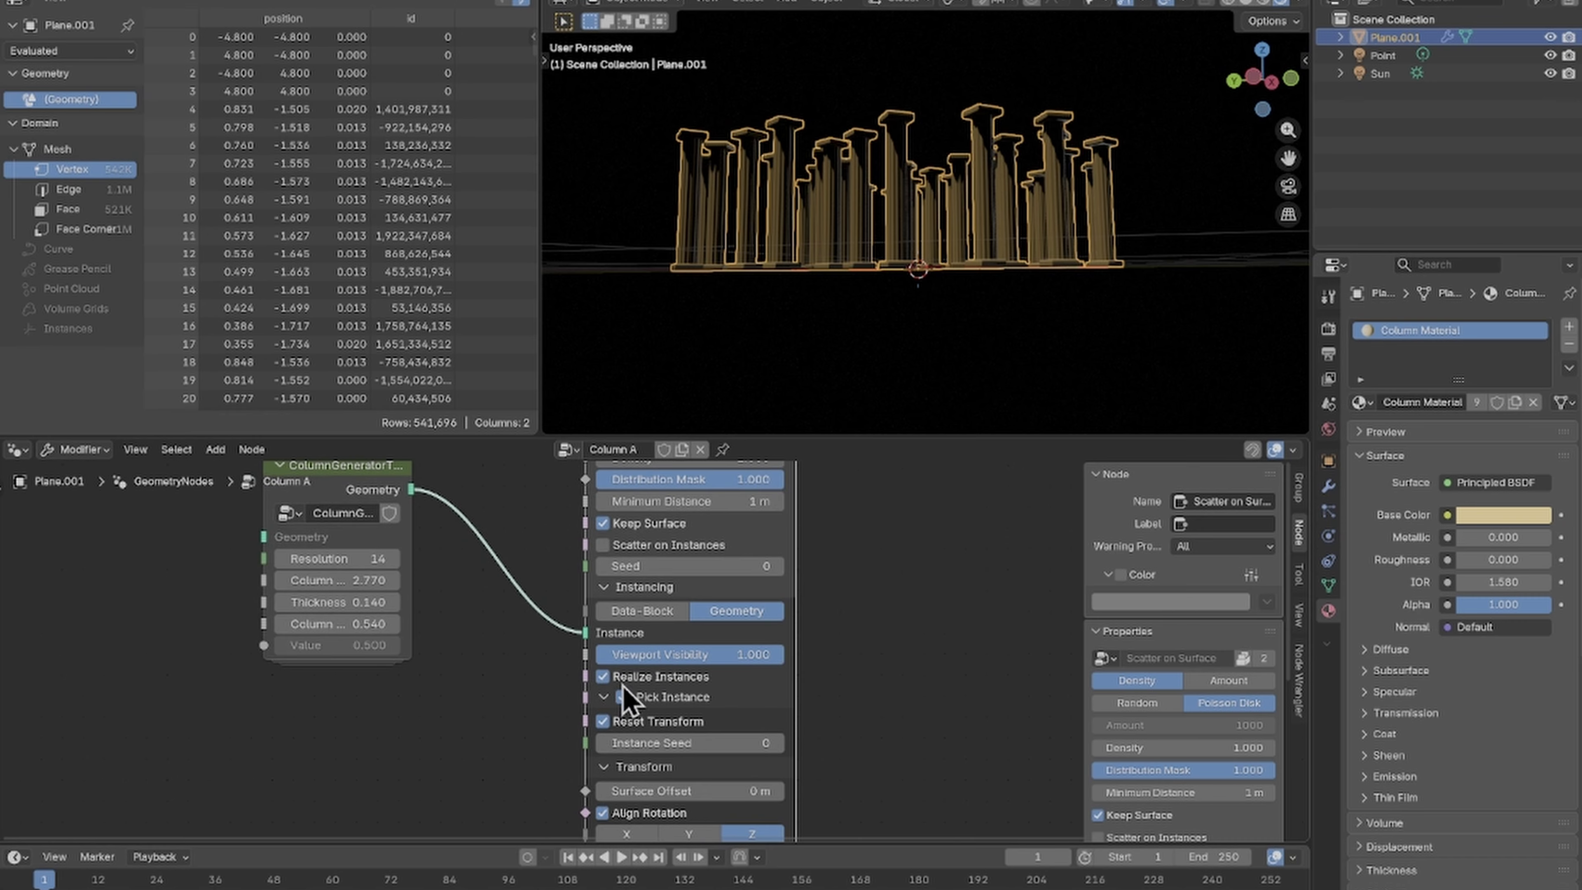
left_click(622, 697)
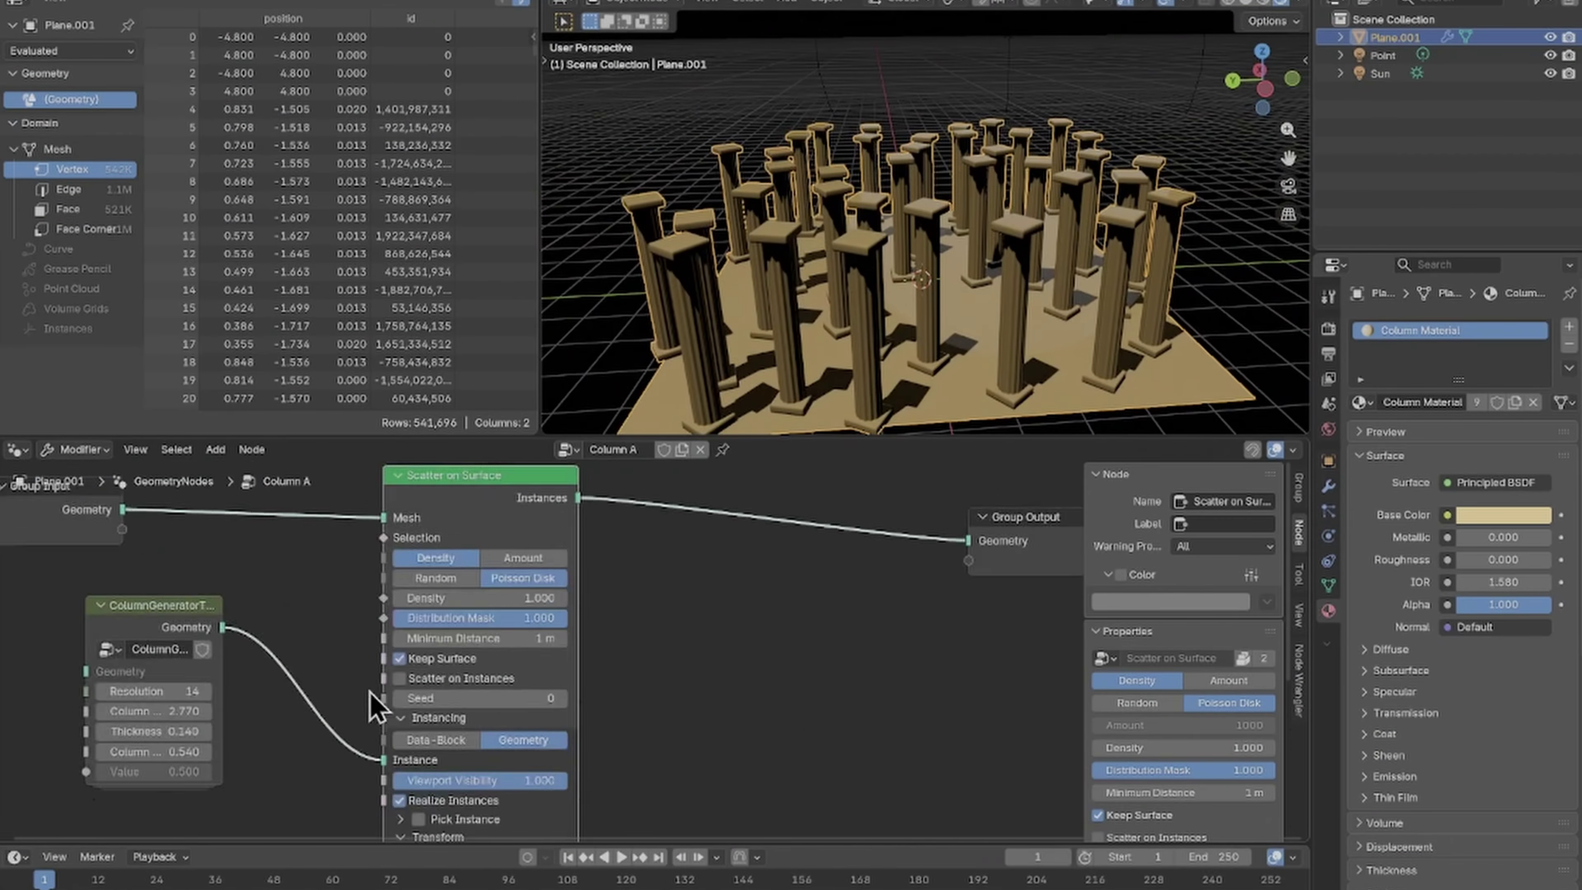
Step: Set the column generator node's Resolution to 25, Thickness to 0.200 and Column Width to 0.860
middle_click_drag(369, 698, 630, 654)
scroll(630, 661, "up", 3)
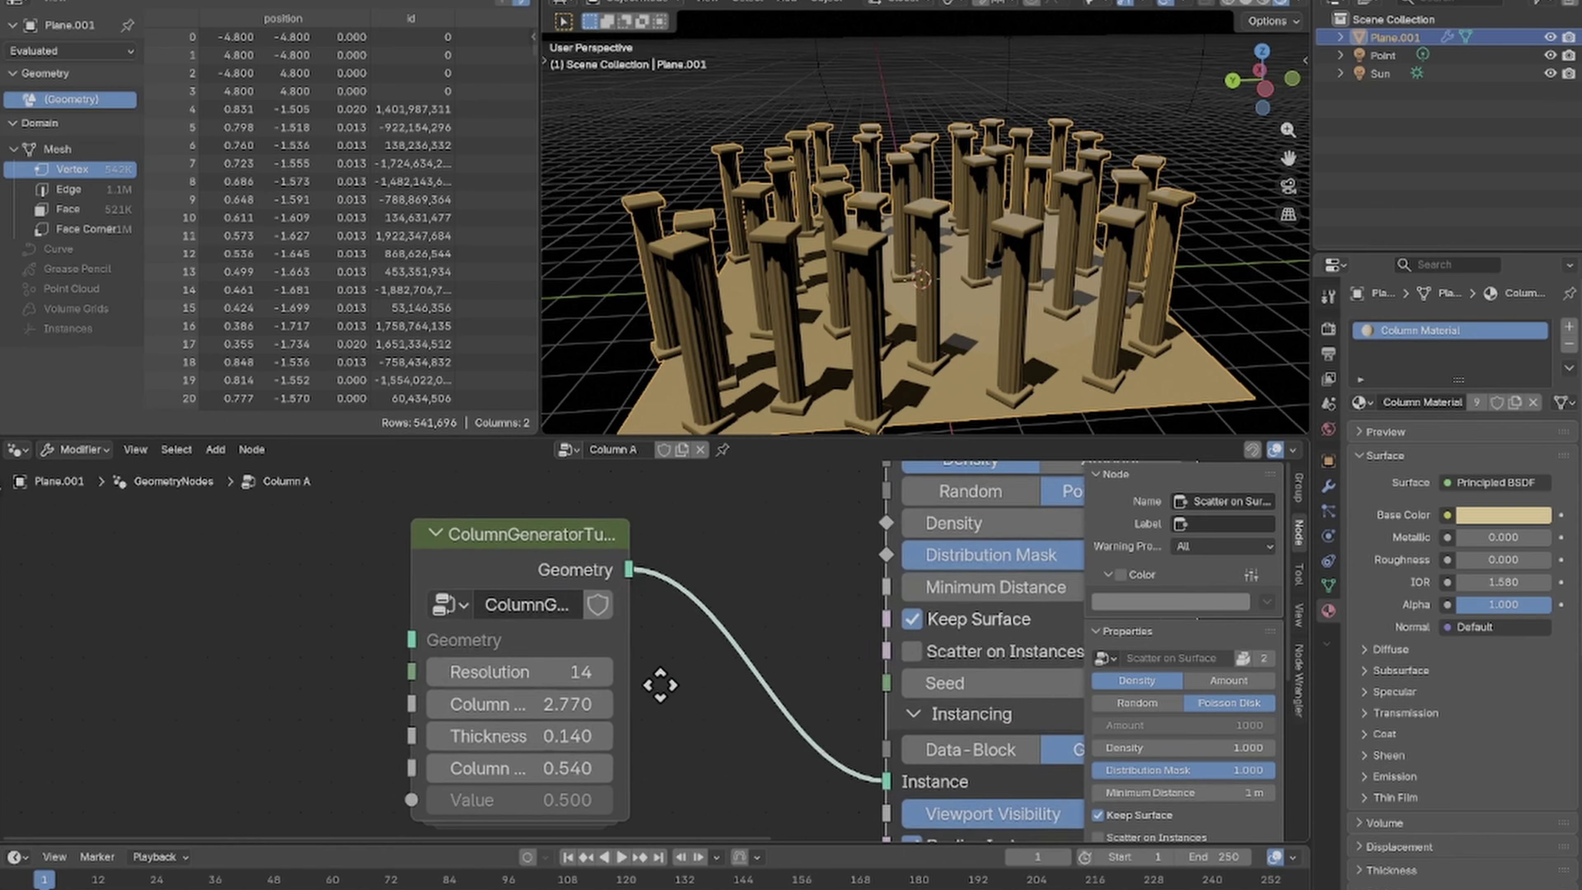
left_click(623, 592)
key("Return")
mouse_move(598, 655)
left_mouse_down()
mouse_move(701, 656)
mouse_move(589, 656)
left_mouse_up()
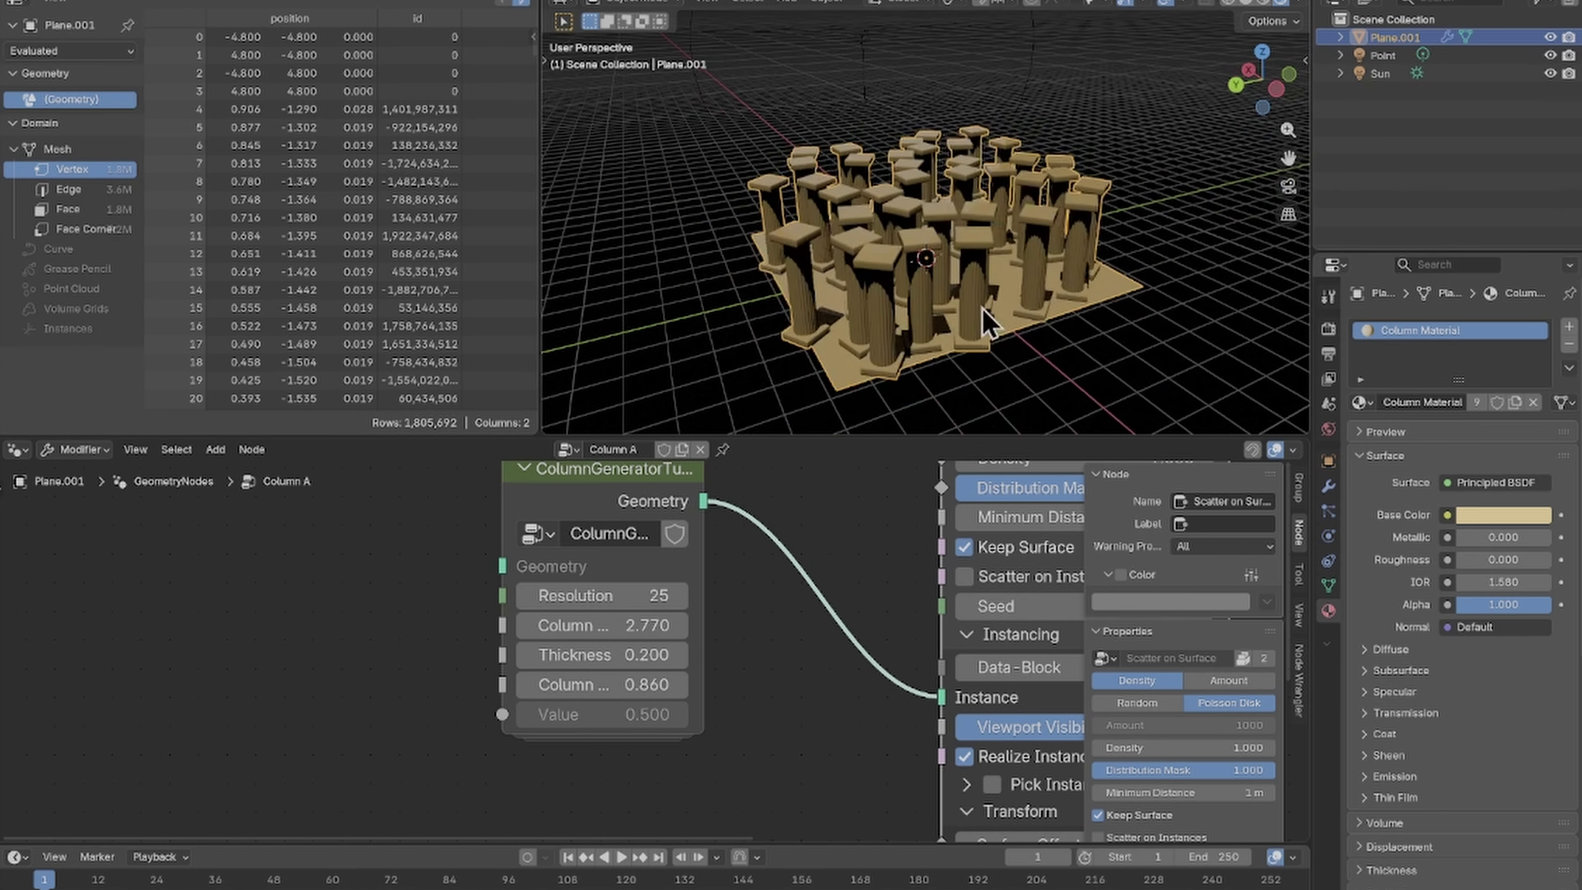
middle_click_drag(888, 324, 911, 273)
scroll(912, 275, "up", 5)
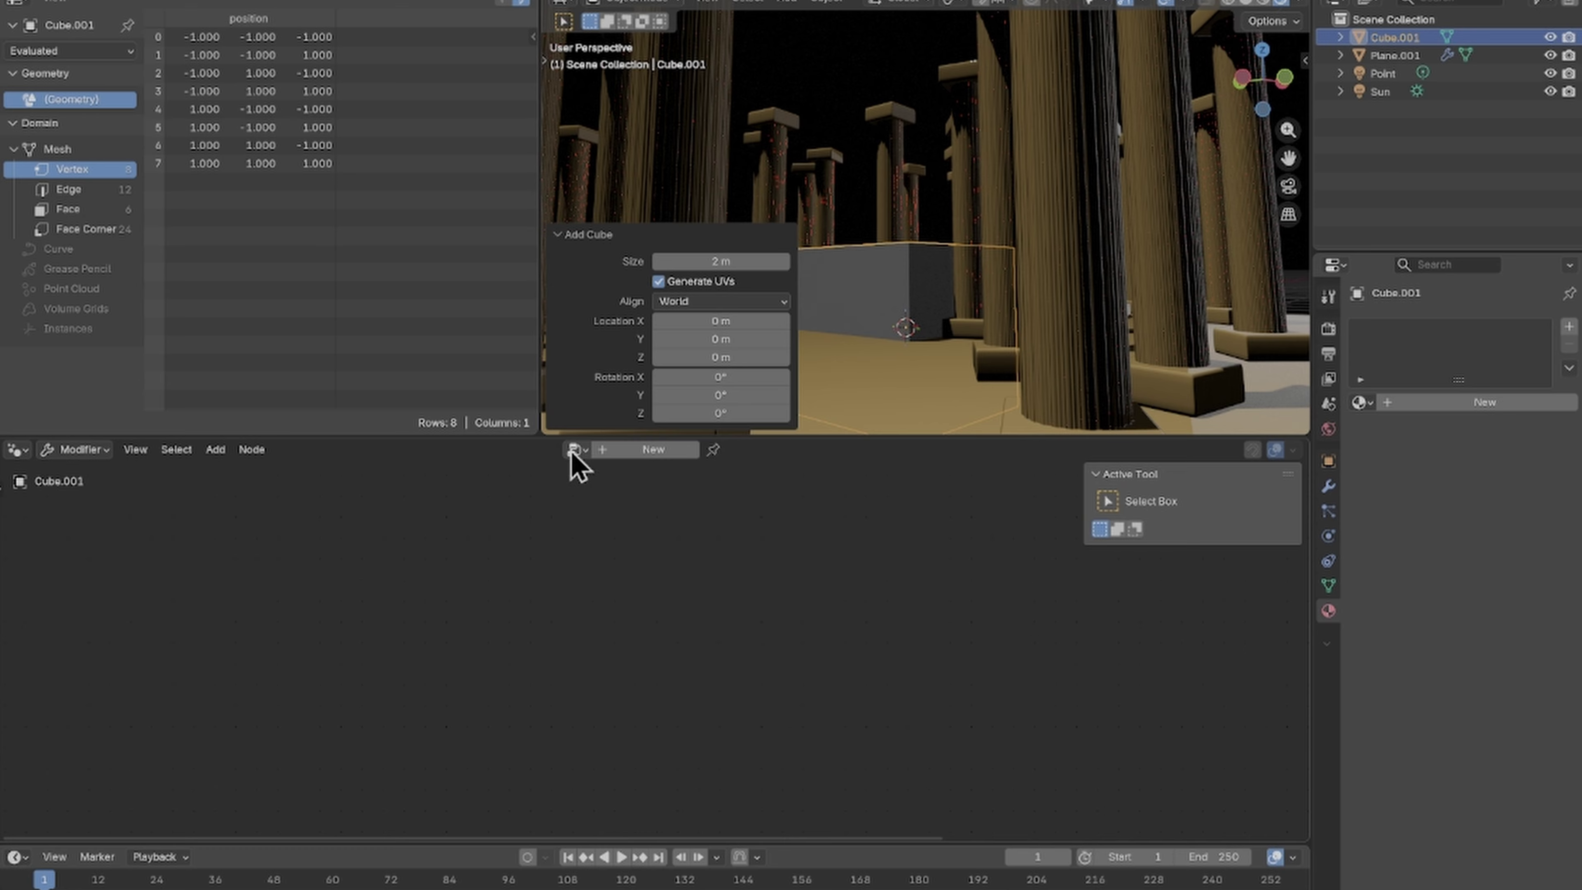
Step: Assign the ColumnGeneratorTutorial node group to the new cube and set its Column Height to 2.100
left_click(574, 452)
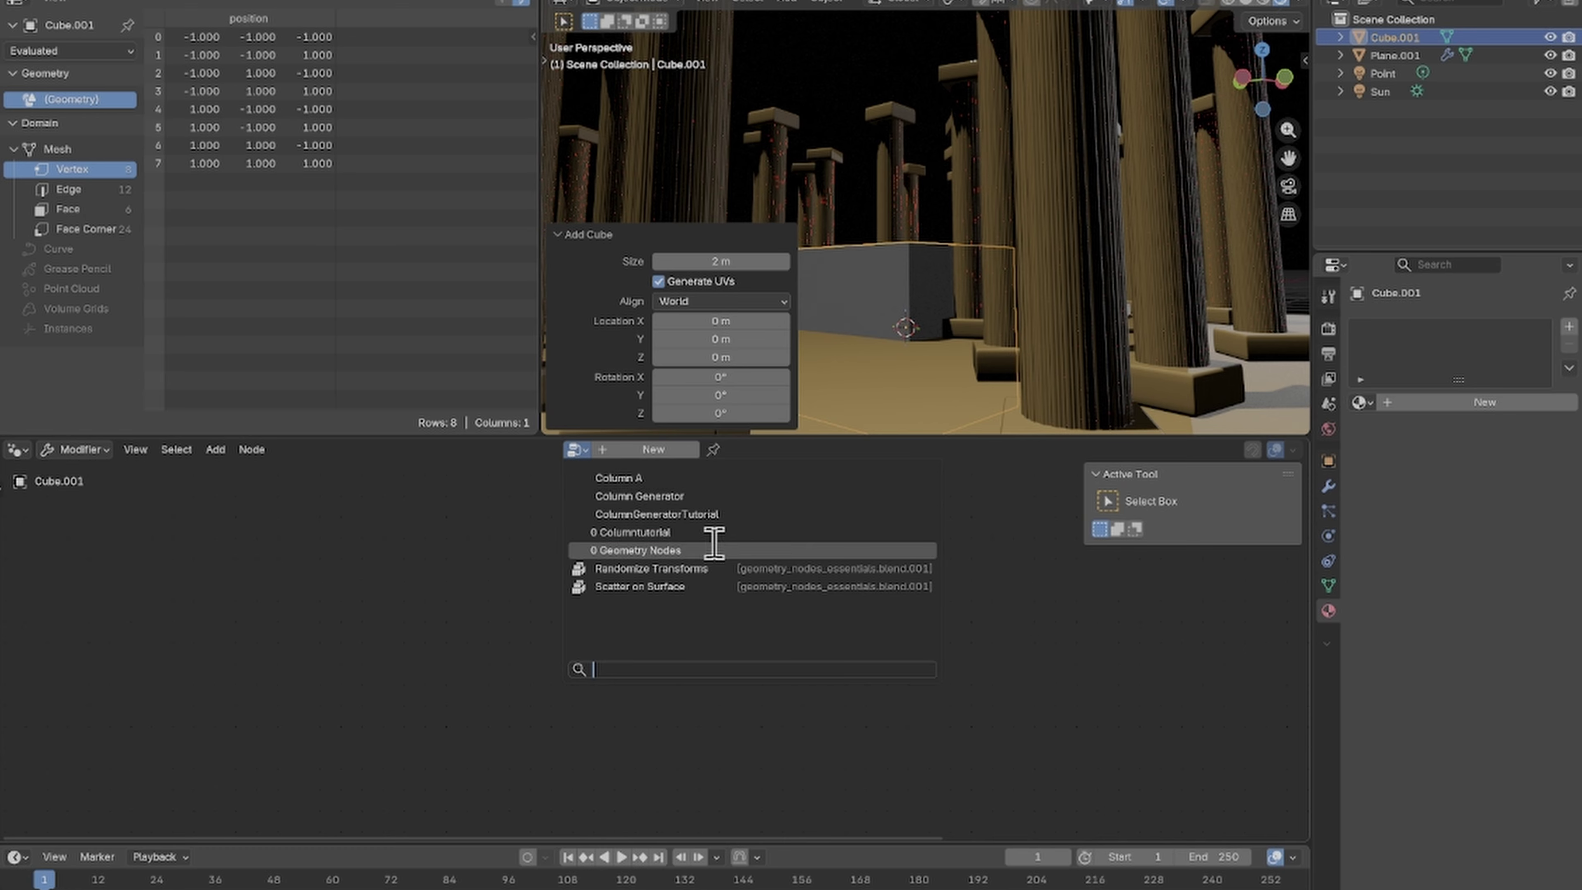
left_click(717, 492)
middle_click_drag(689, 677, 660, 644)
left_click(1328, 486)
left_click_drag(1499, 468, 1532, 468)
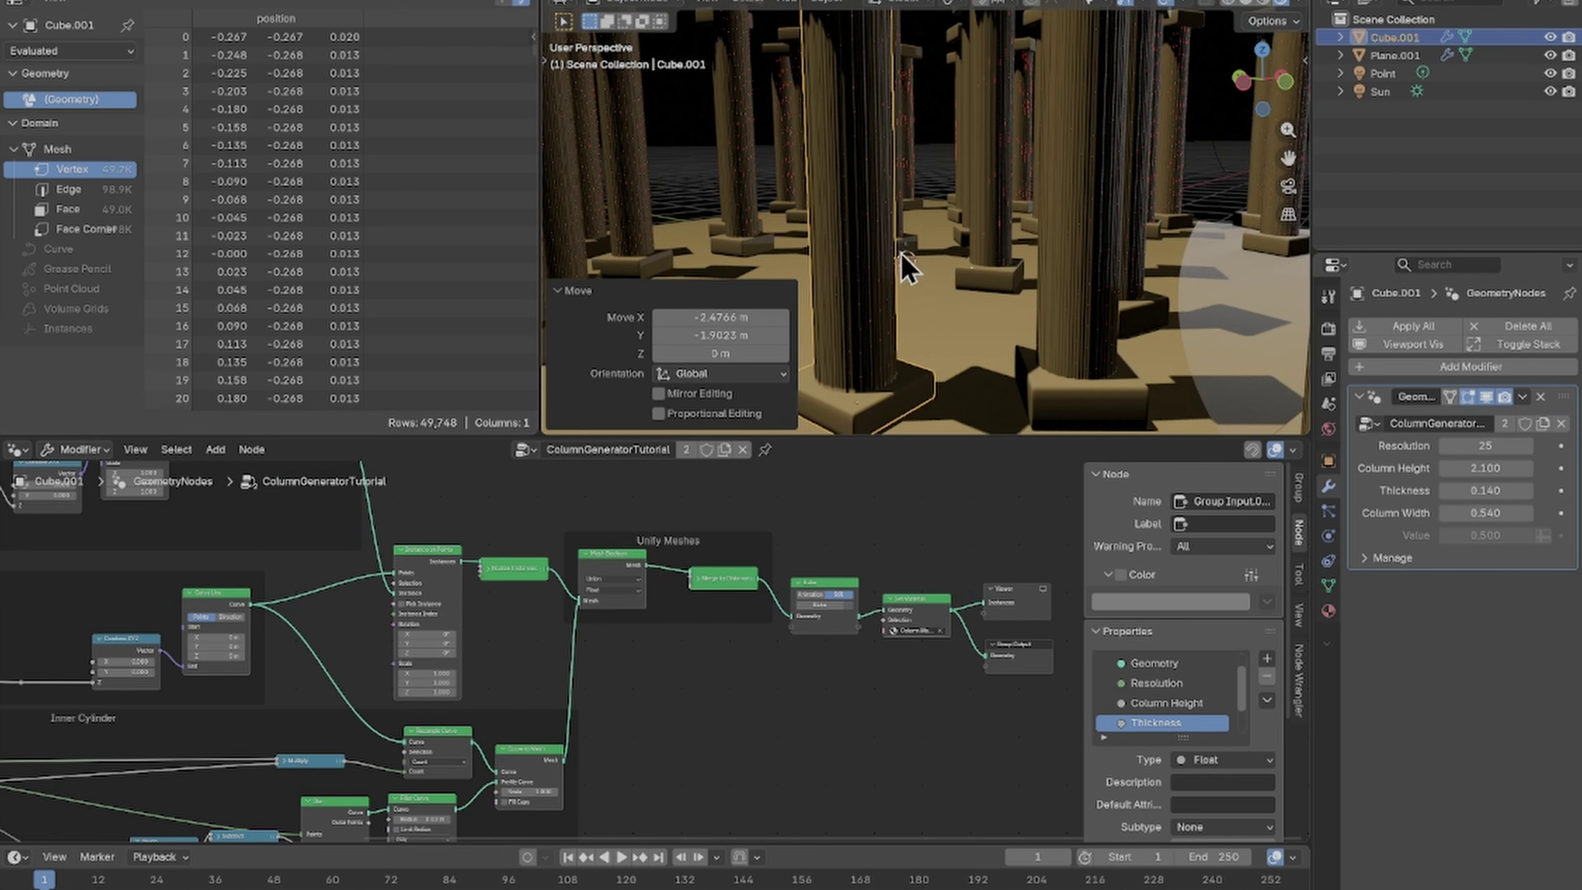
Step: Isolate the new column in local view and set its Column Height to 1.810, Thickness to 0.180 and Column Width to 1.390
middle_click_drag(901, 251, 993, 292)
left_click(1189, 5)
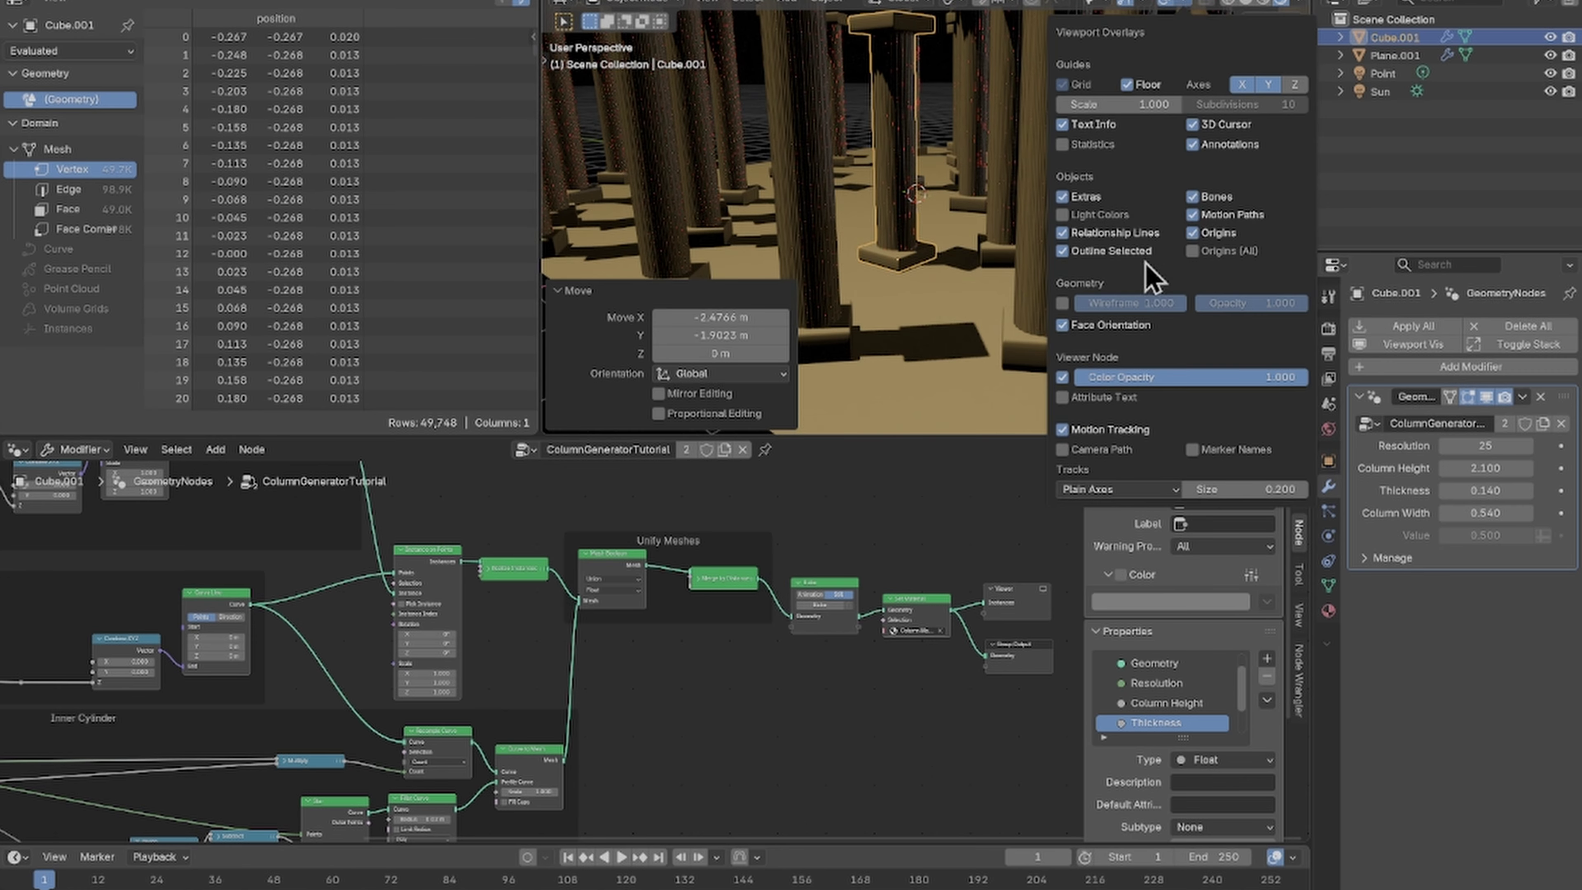
middle_click_drag(918, 290, 1158, 37)
scroll(1000, 223, "down", 8)
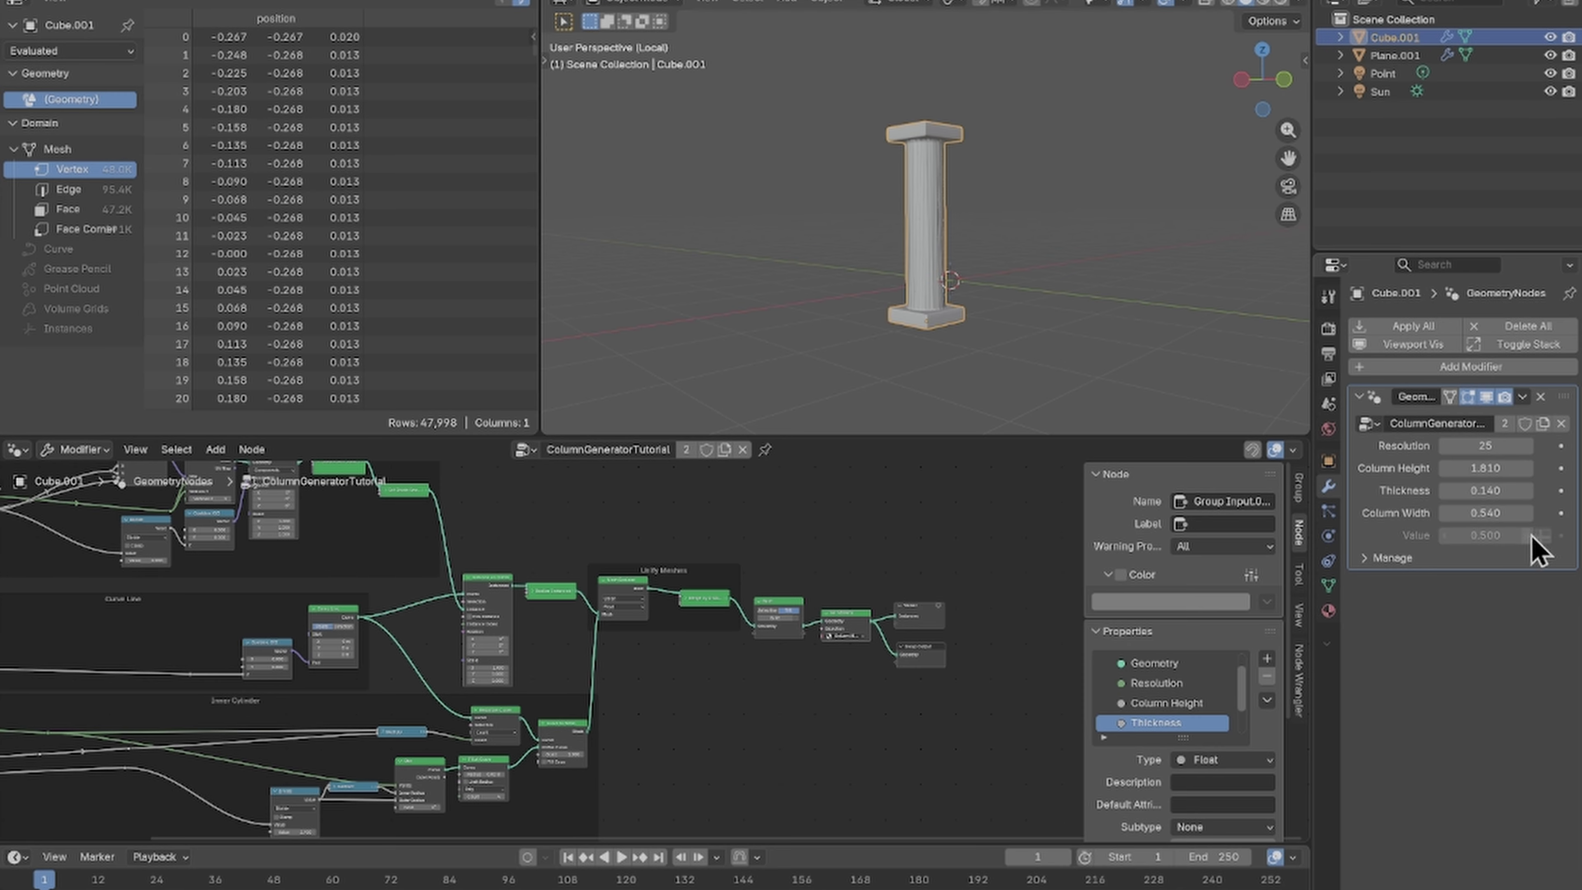
mouse_move(1486, 491)
left_mouse_down()
mouse_move(1447, 490)
mouse_move(1558, 513)
mouse_move(1507, 513)
left_mouse_up()
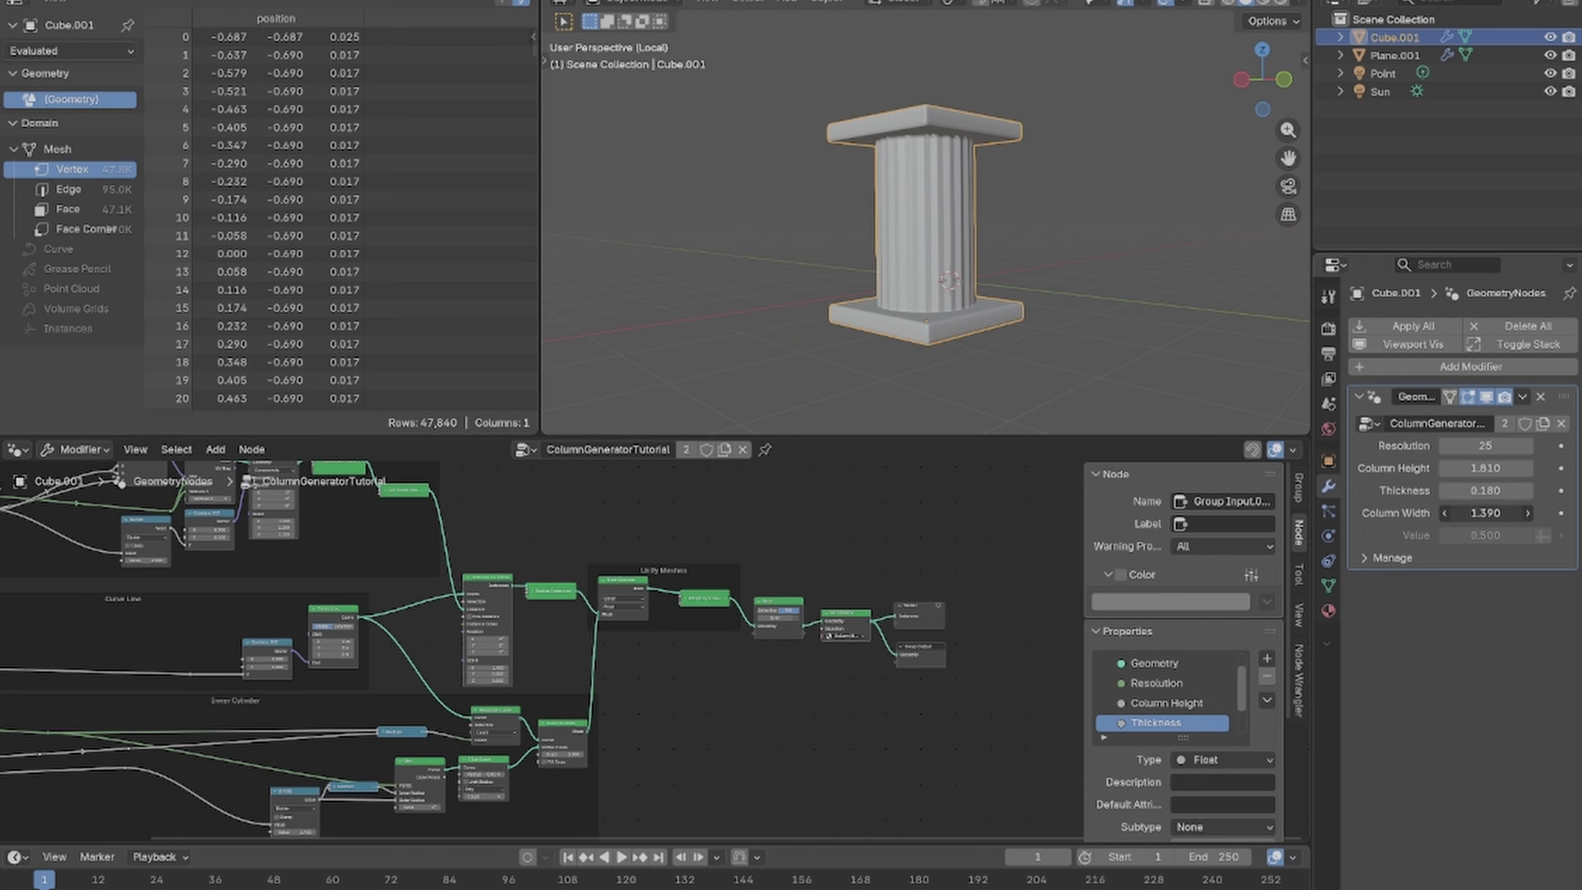